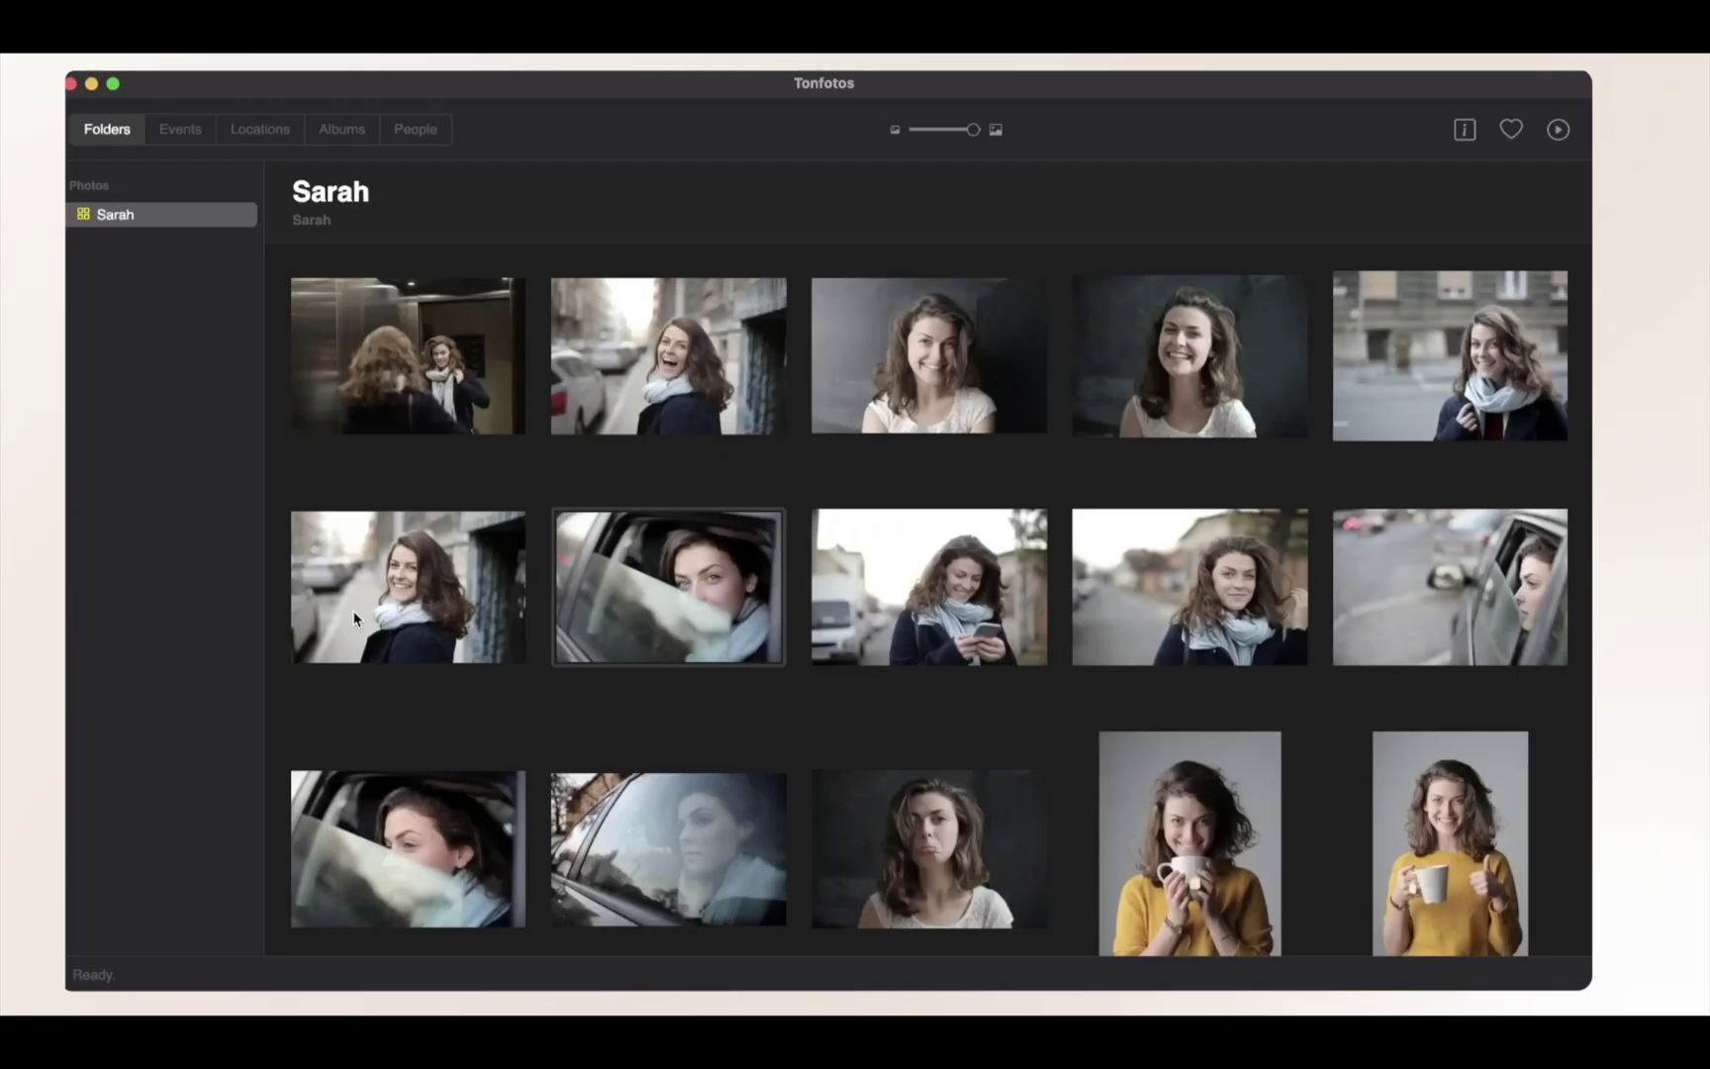
Add the four photos of the woman in a car to a new album named "In car".
left_click(669, 587)
left_click(409, 848, "super")
left_click(577, 836, "super")
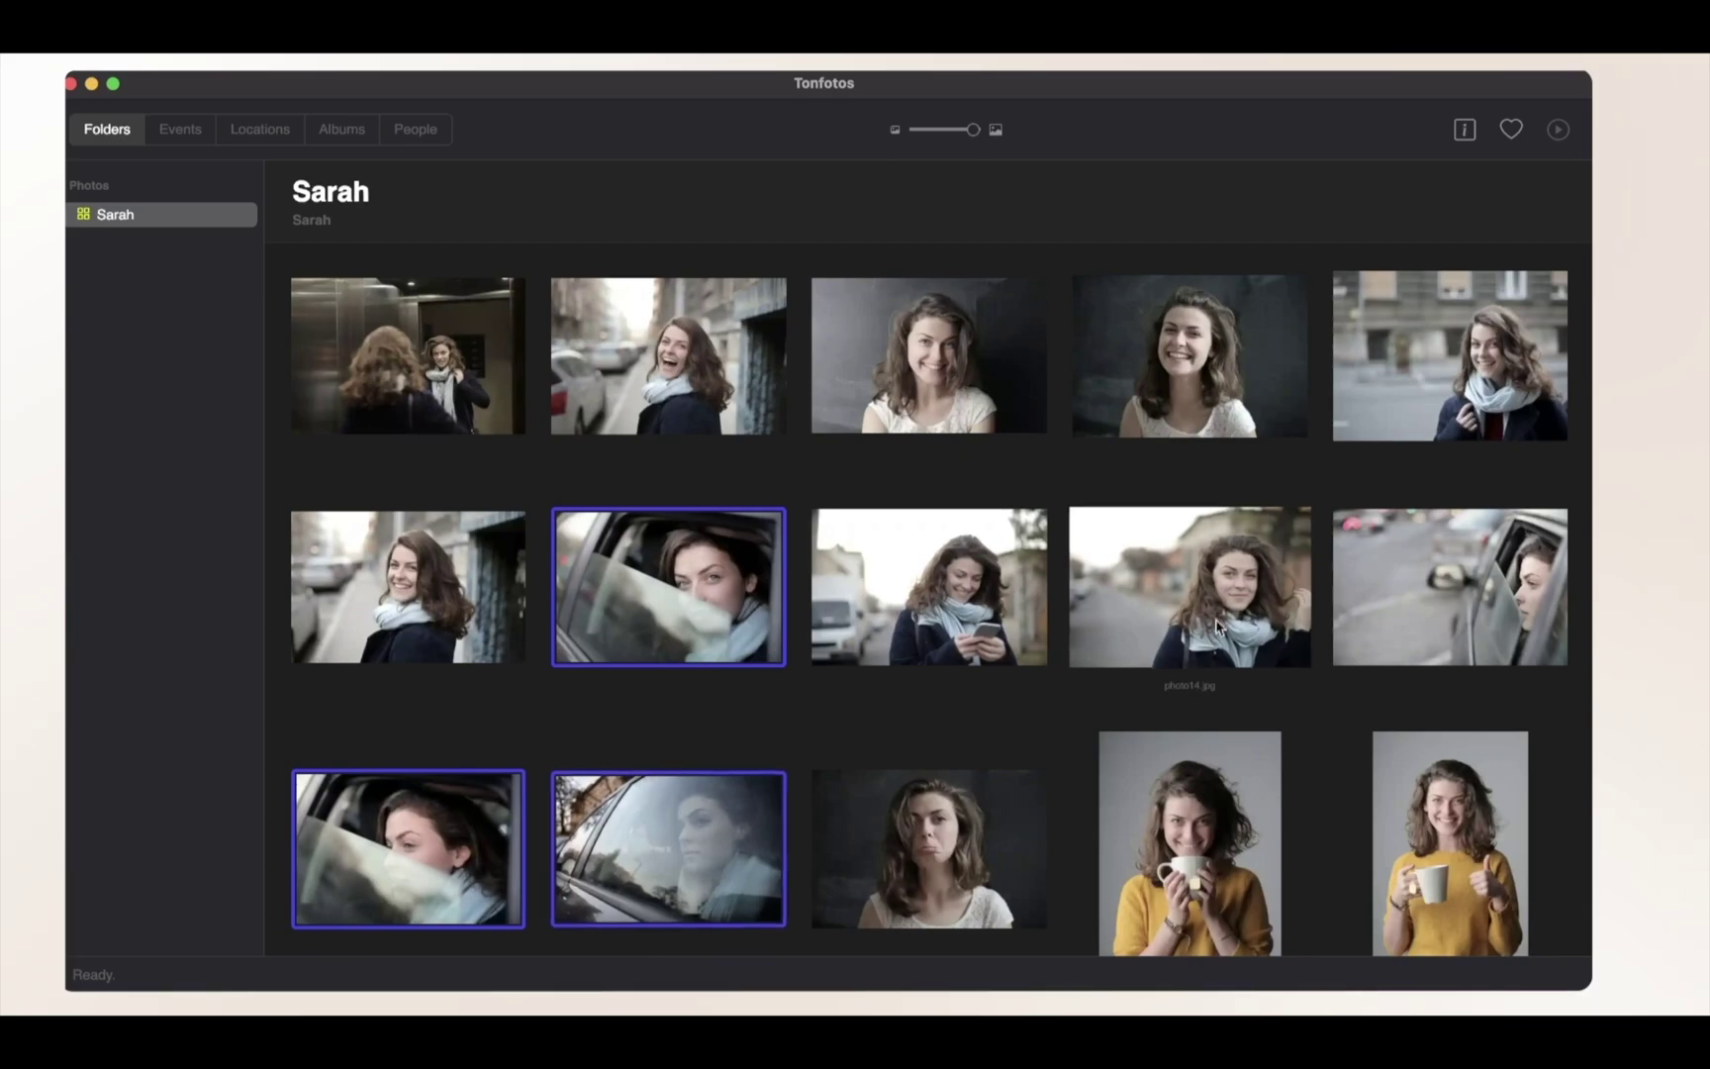
left_click(1343, 573, "super")
right_click(1345, 572)
mouse_move(1369, 612)
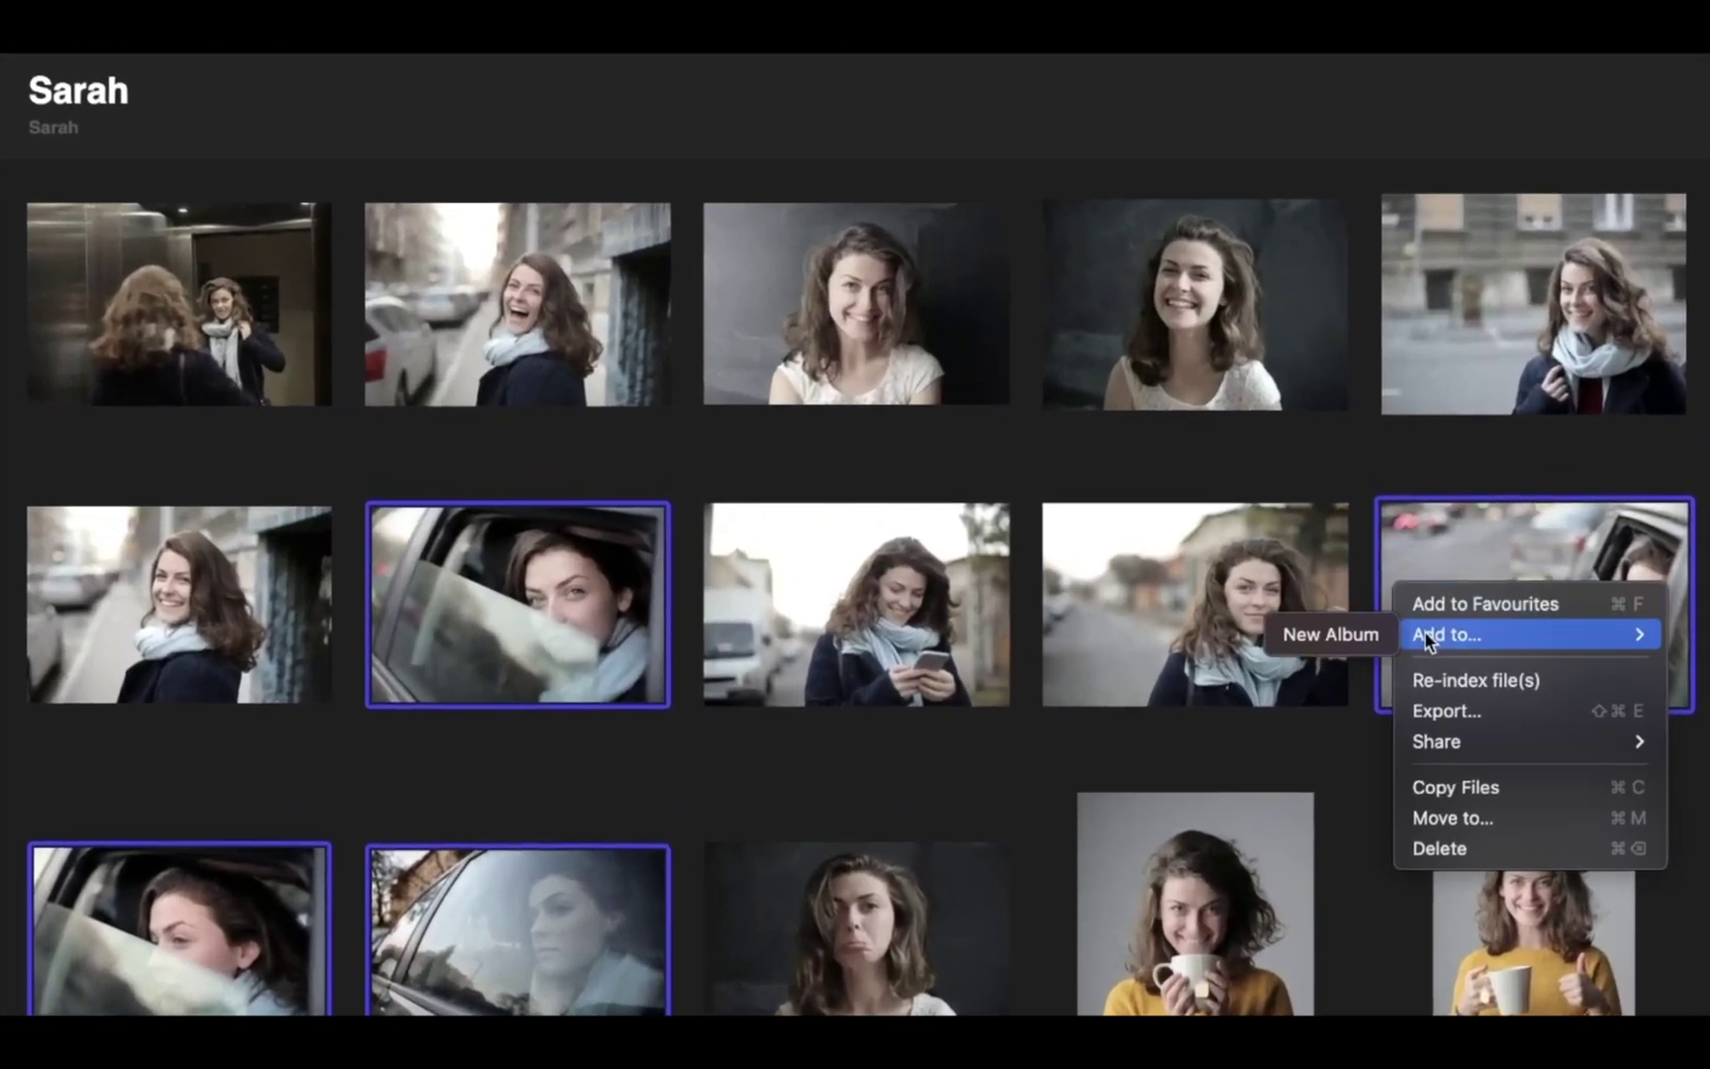
left_click(1331, 634)
type("In car")
key("Return")
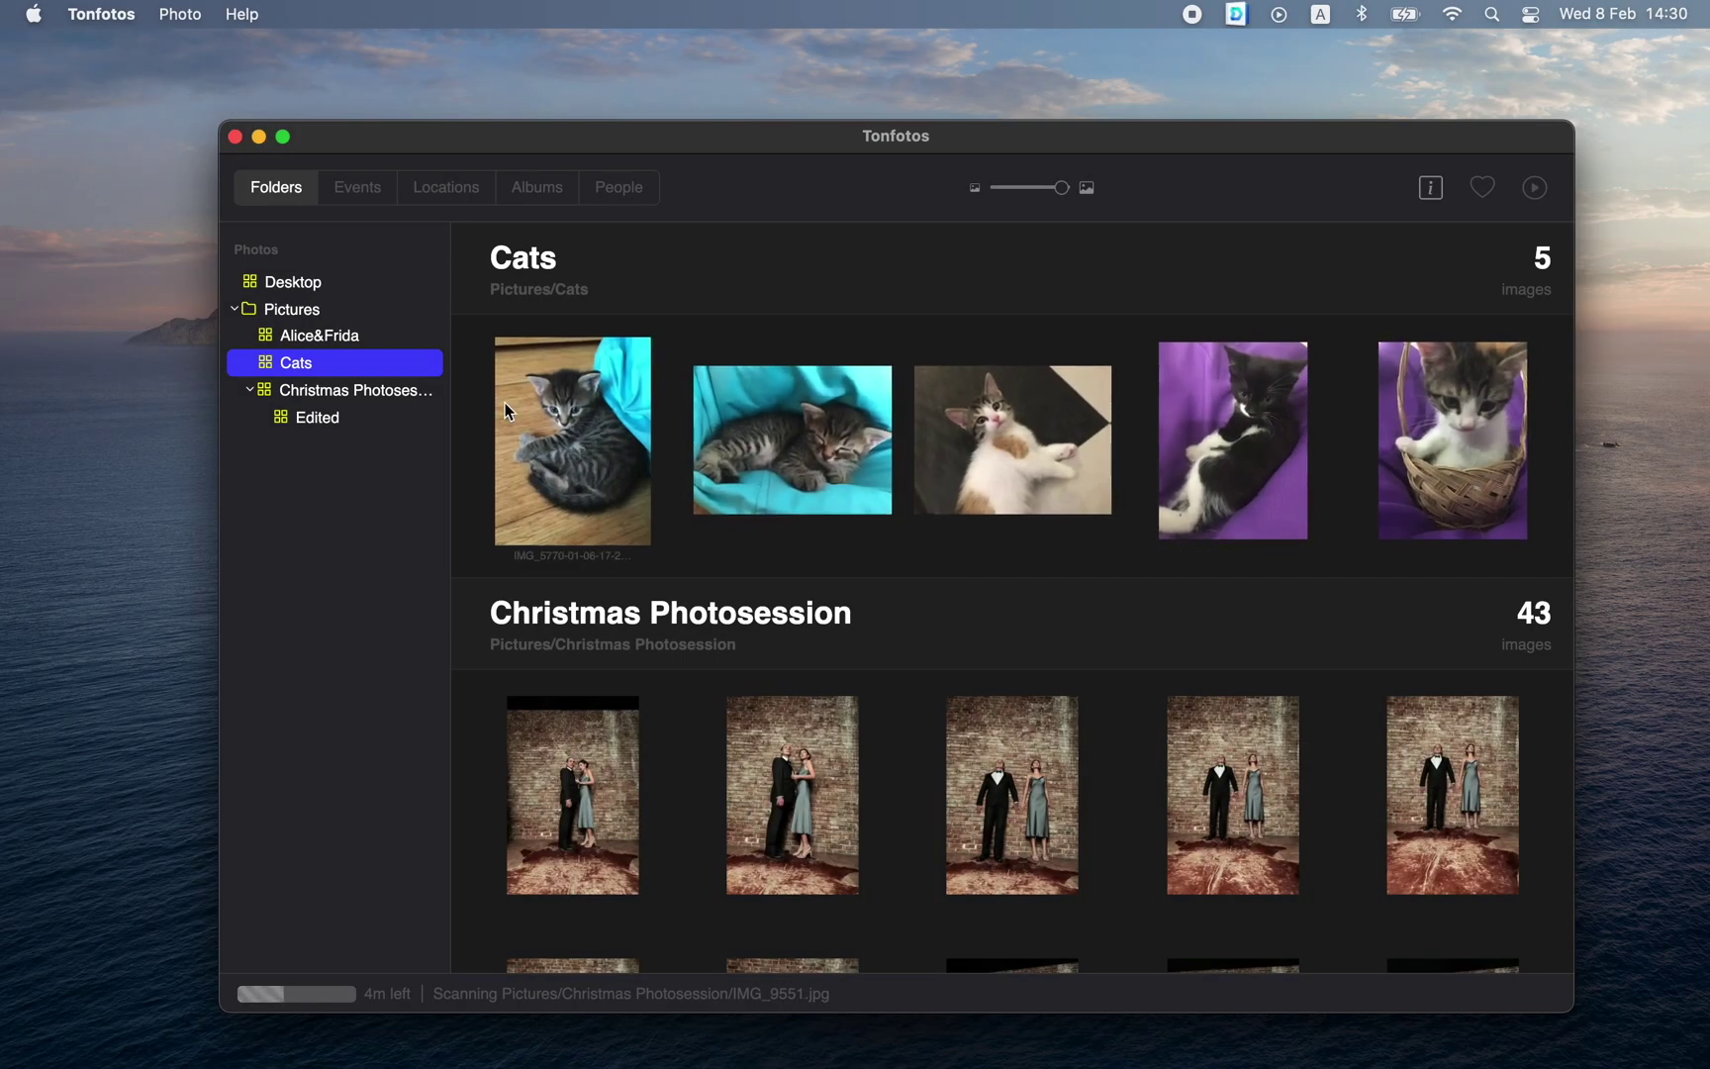
Open the About Tonfotos information and reposition its window.
left_click(108, 14)
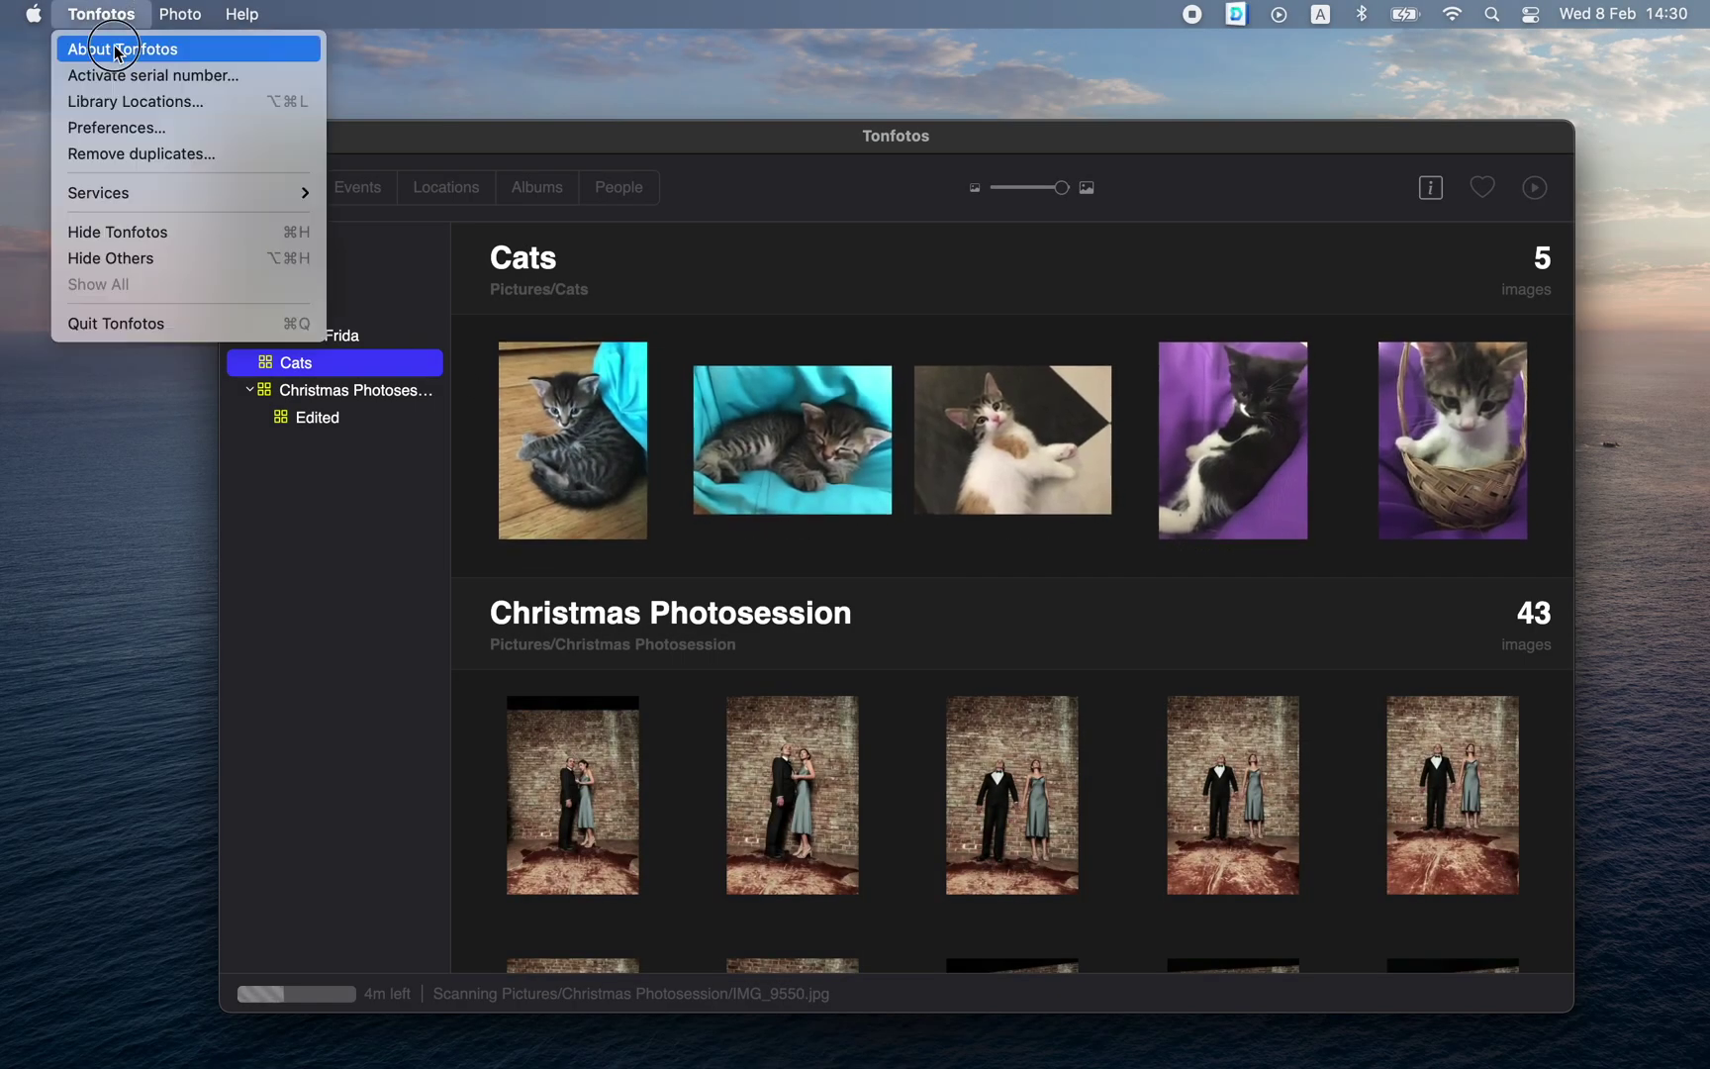
left_click(117, 49)
left_click_drag(814, 220, 897, 404)
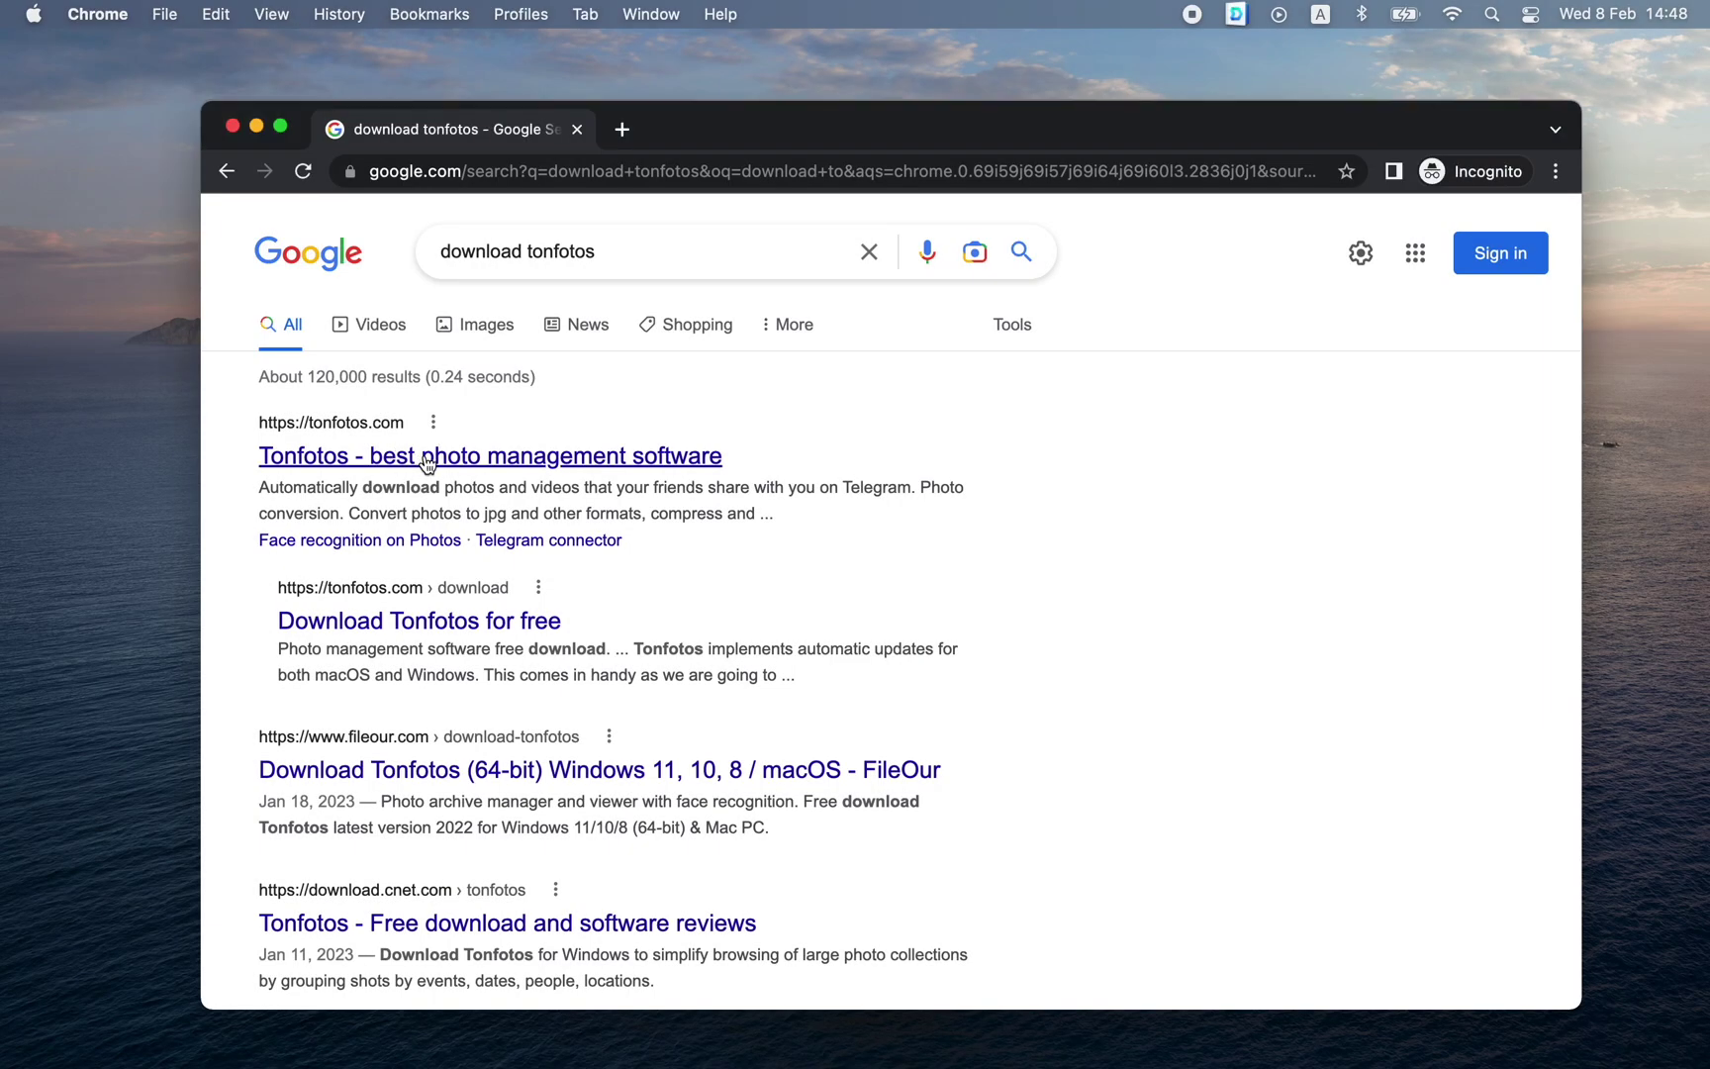
In Chrome, open the Tonfotos website from the search results and download the macOS .dmg (arm) installer.
left_click(424, 454)
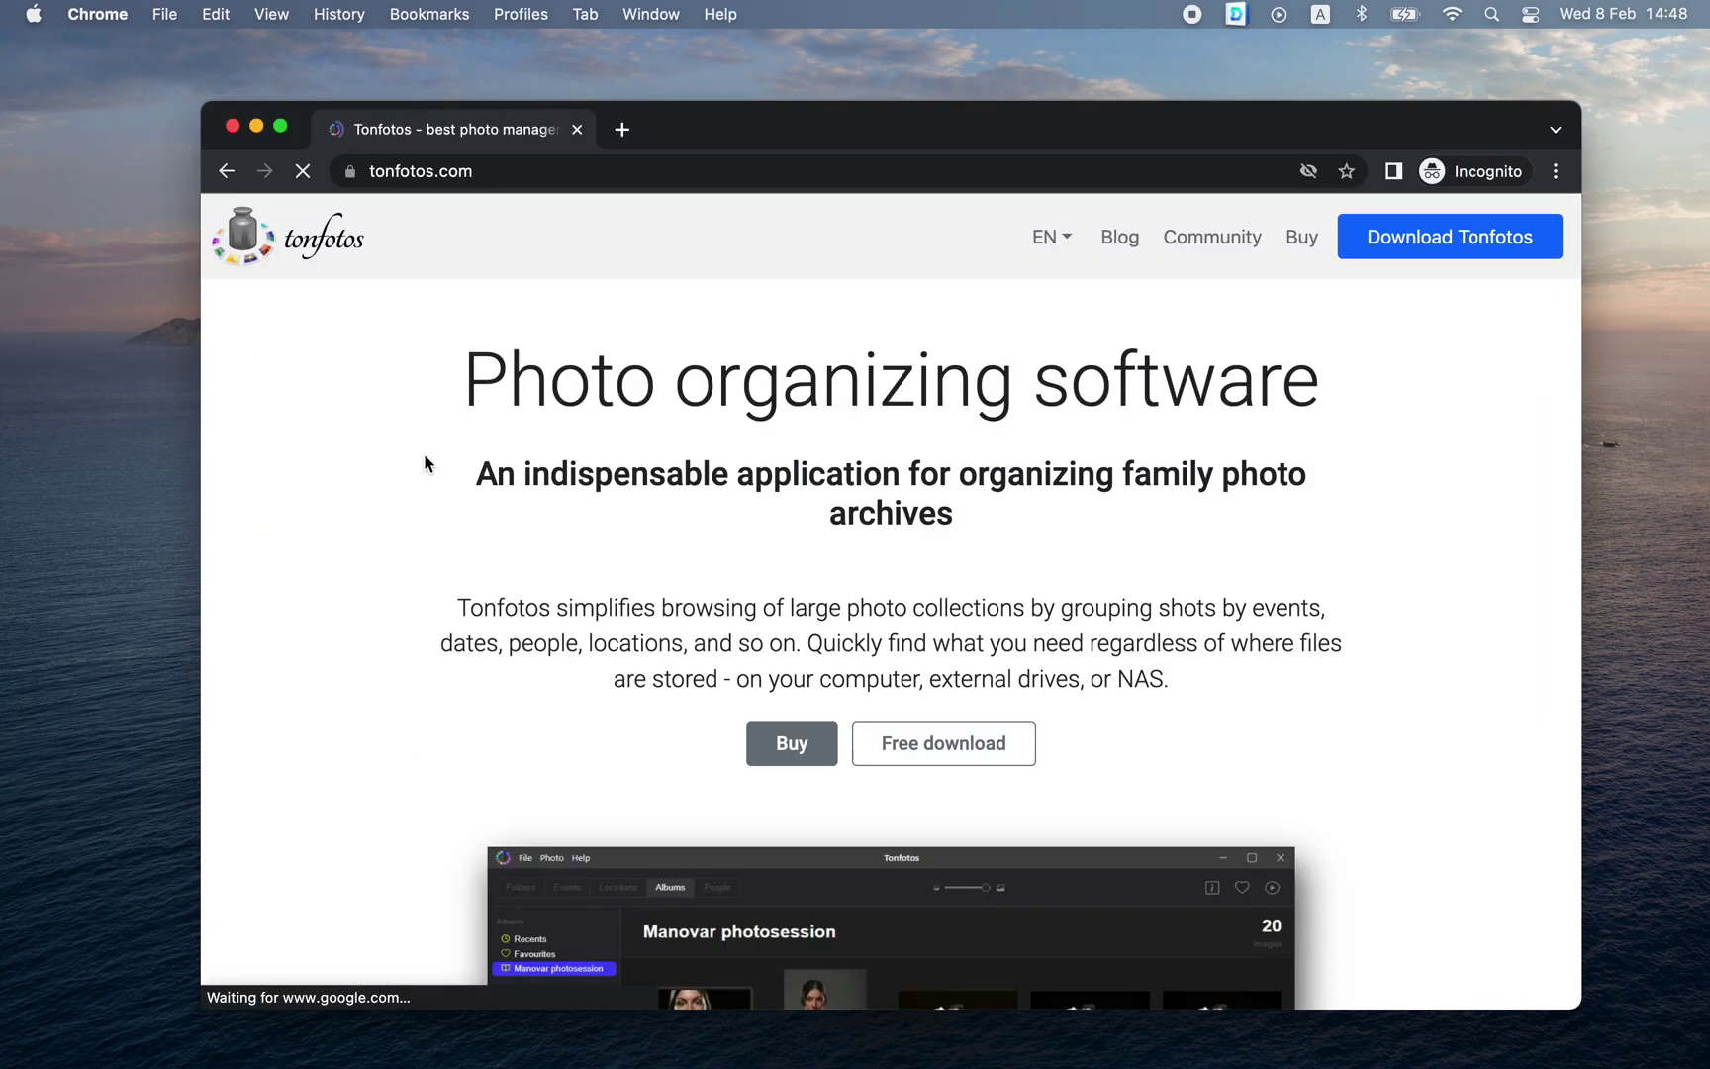
left_click(1425, 253)
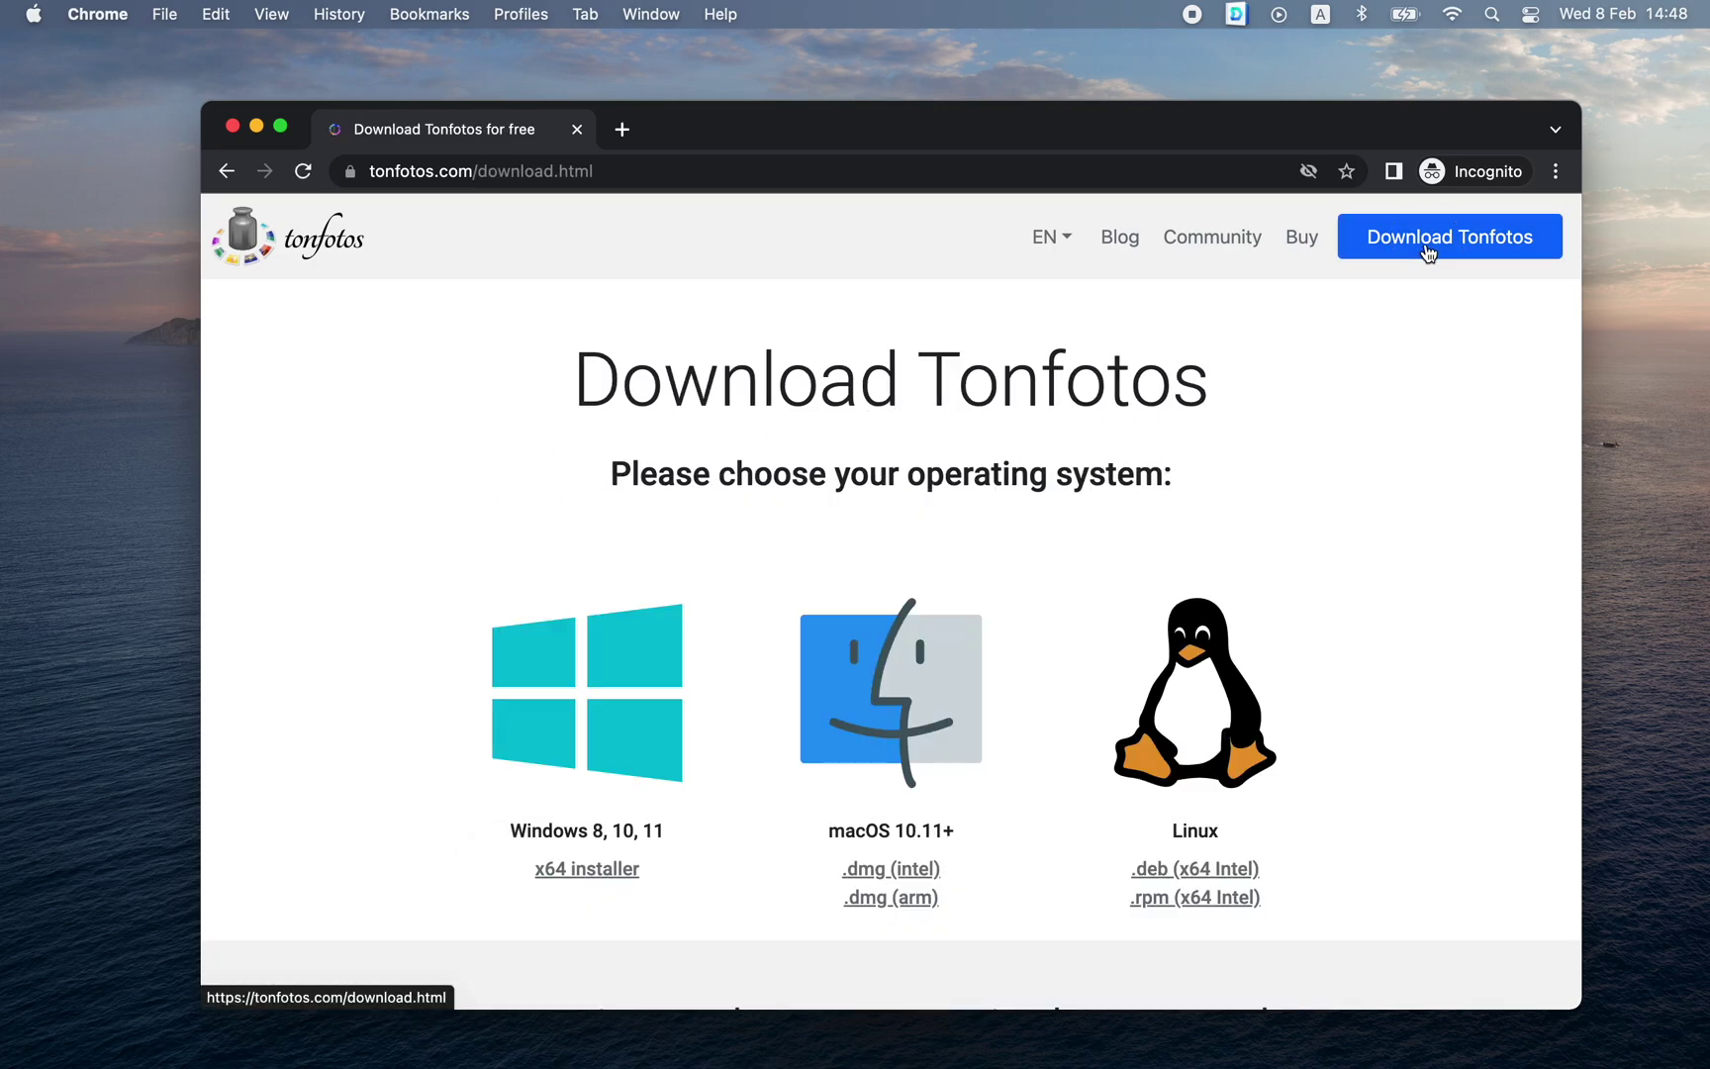
scroll(817, 727, "down", 2)
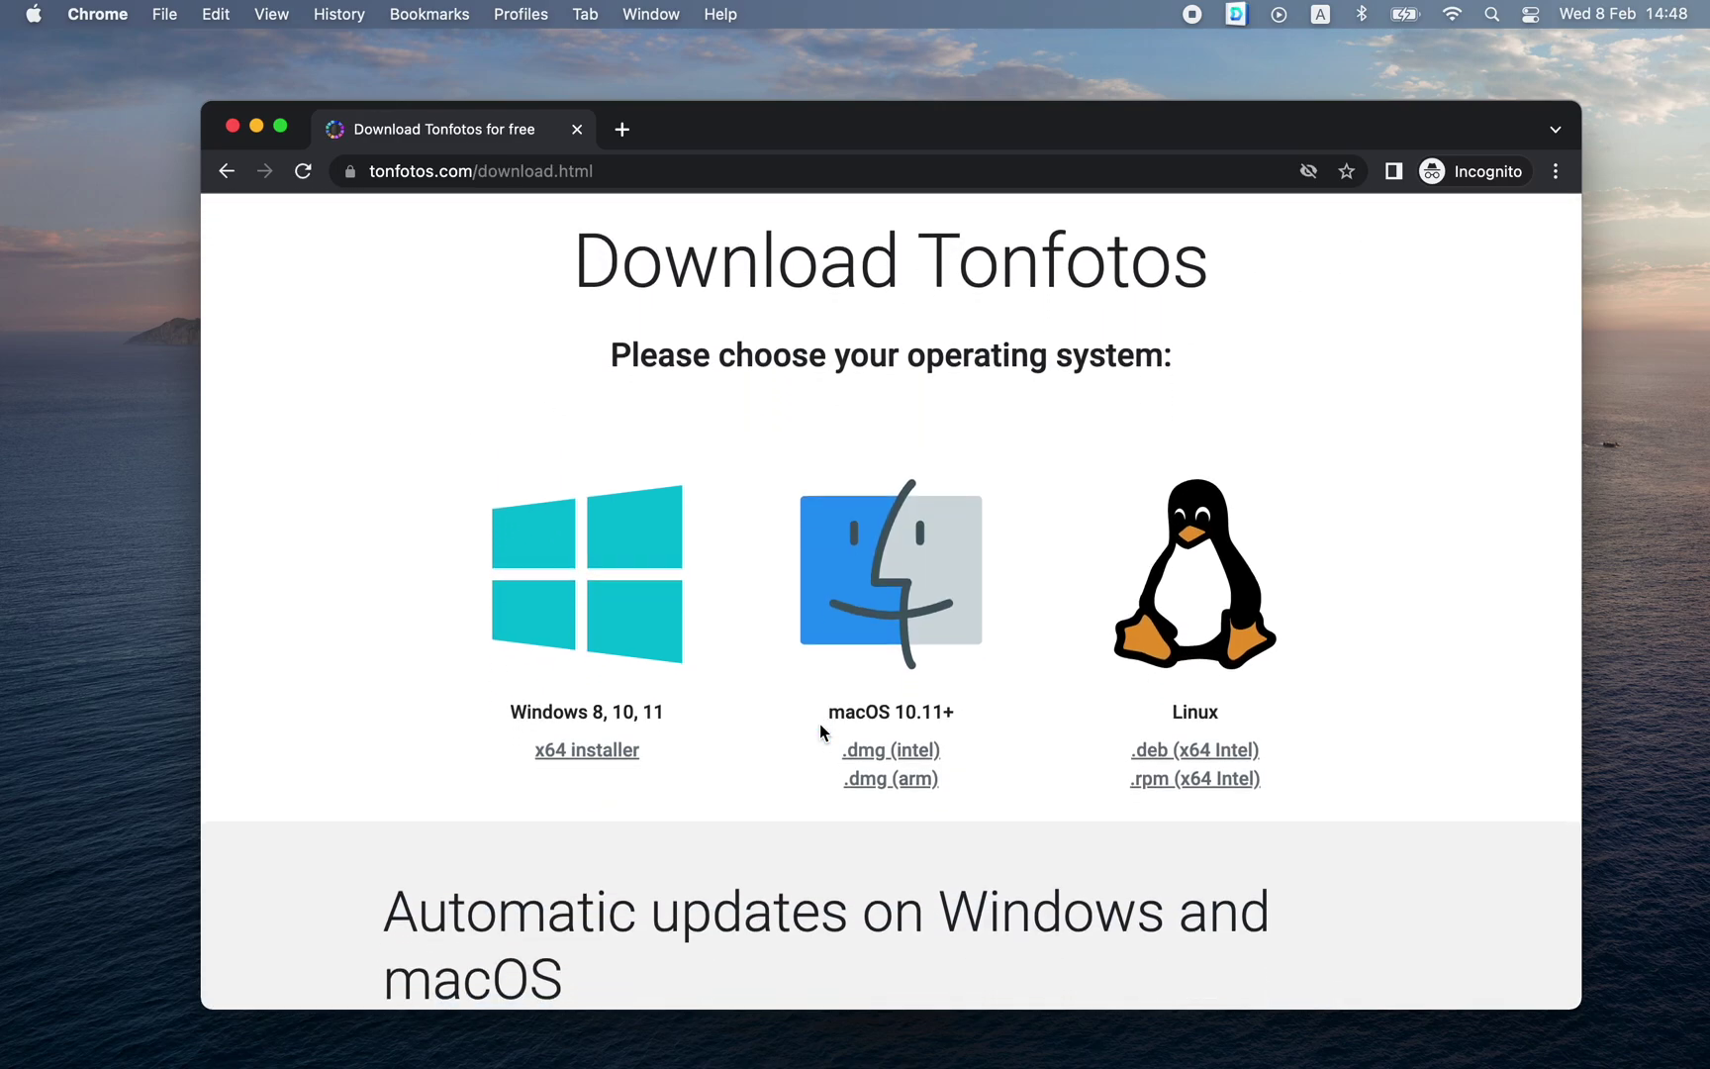
left_click(904, 781)
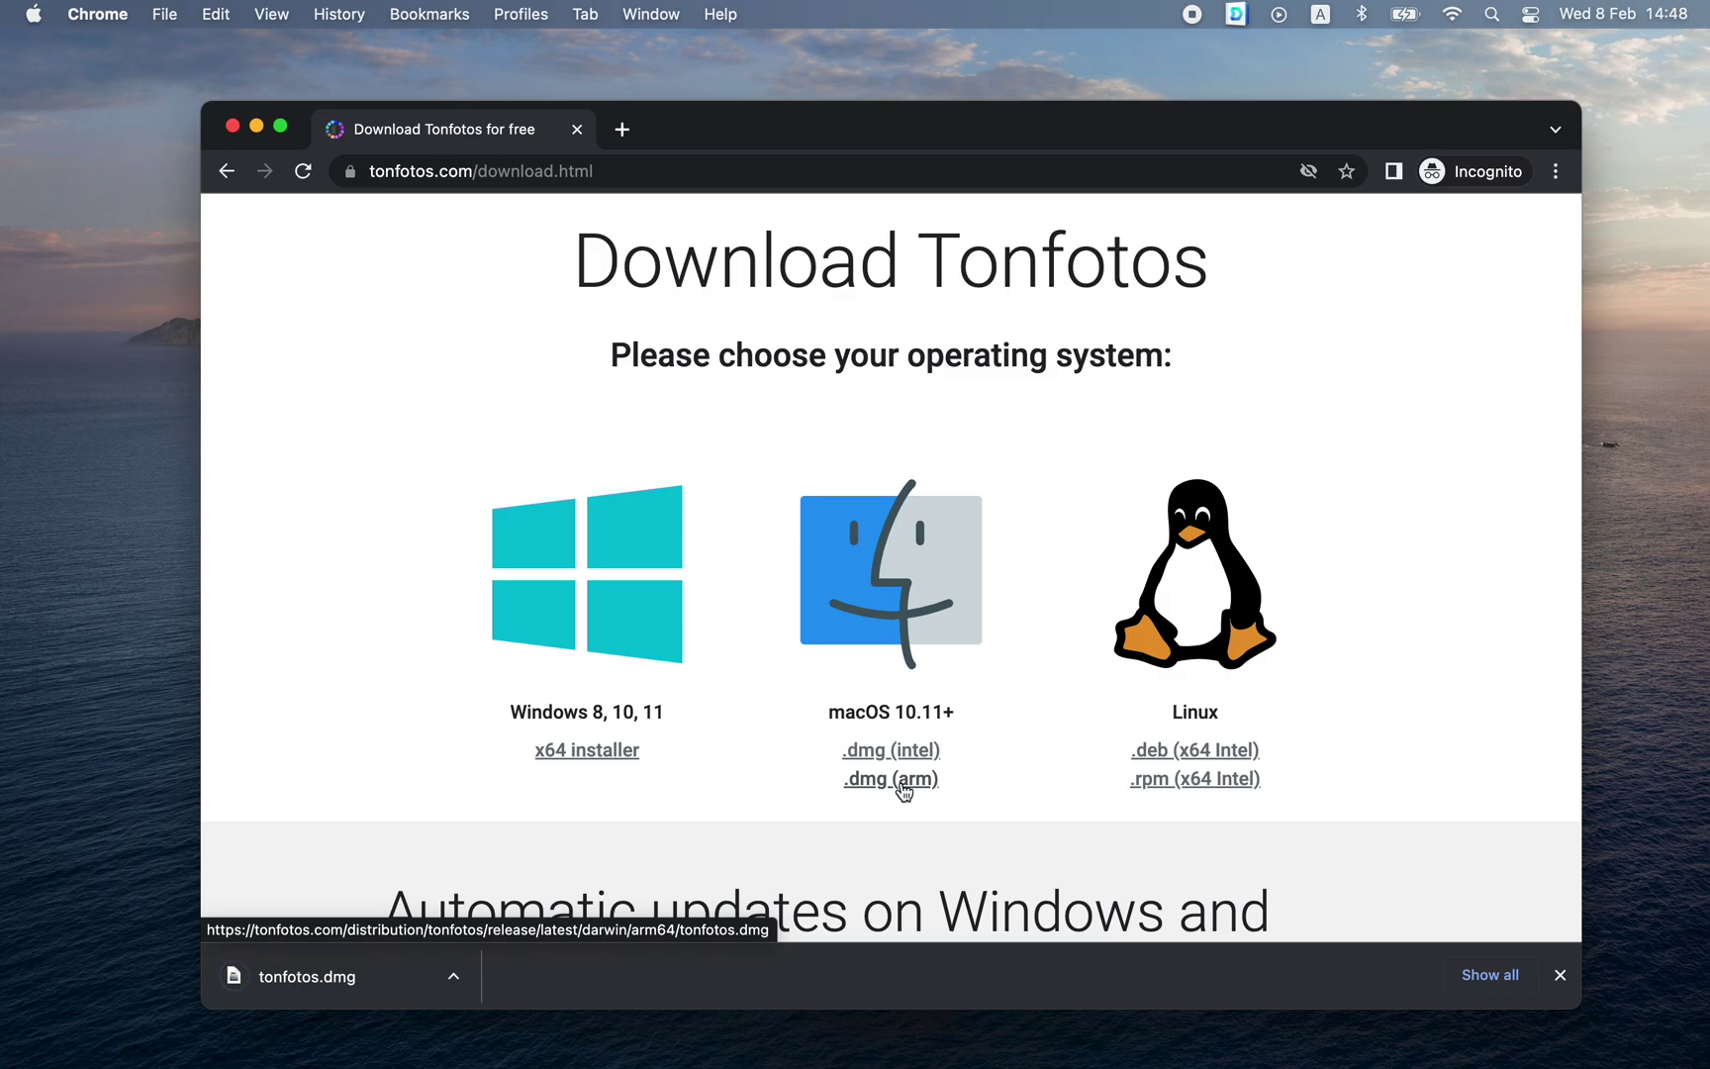
Open the downloaded tonfotos.dmg, copy tonfotos into the Applications folder, and close both Finder windows.
left_click(321, 980)
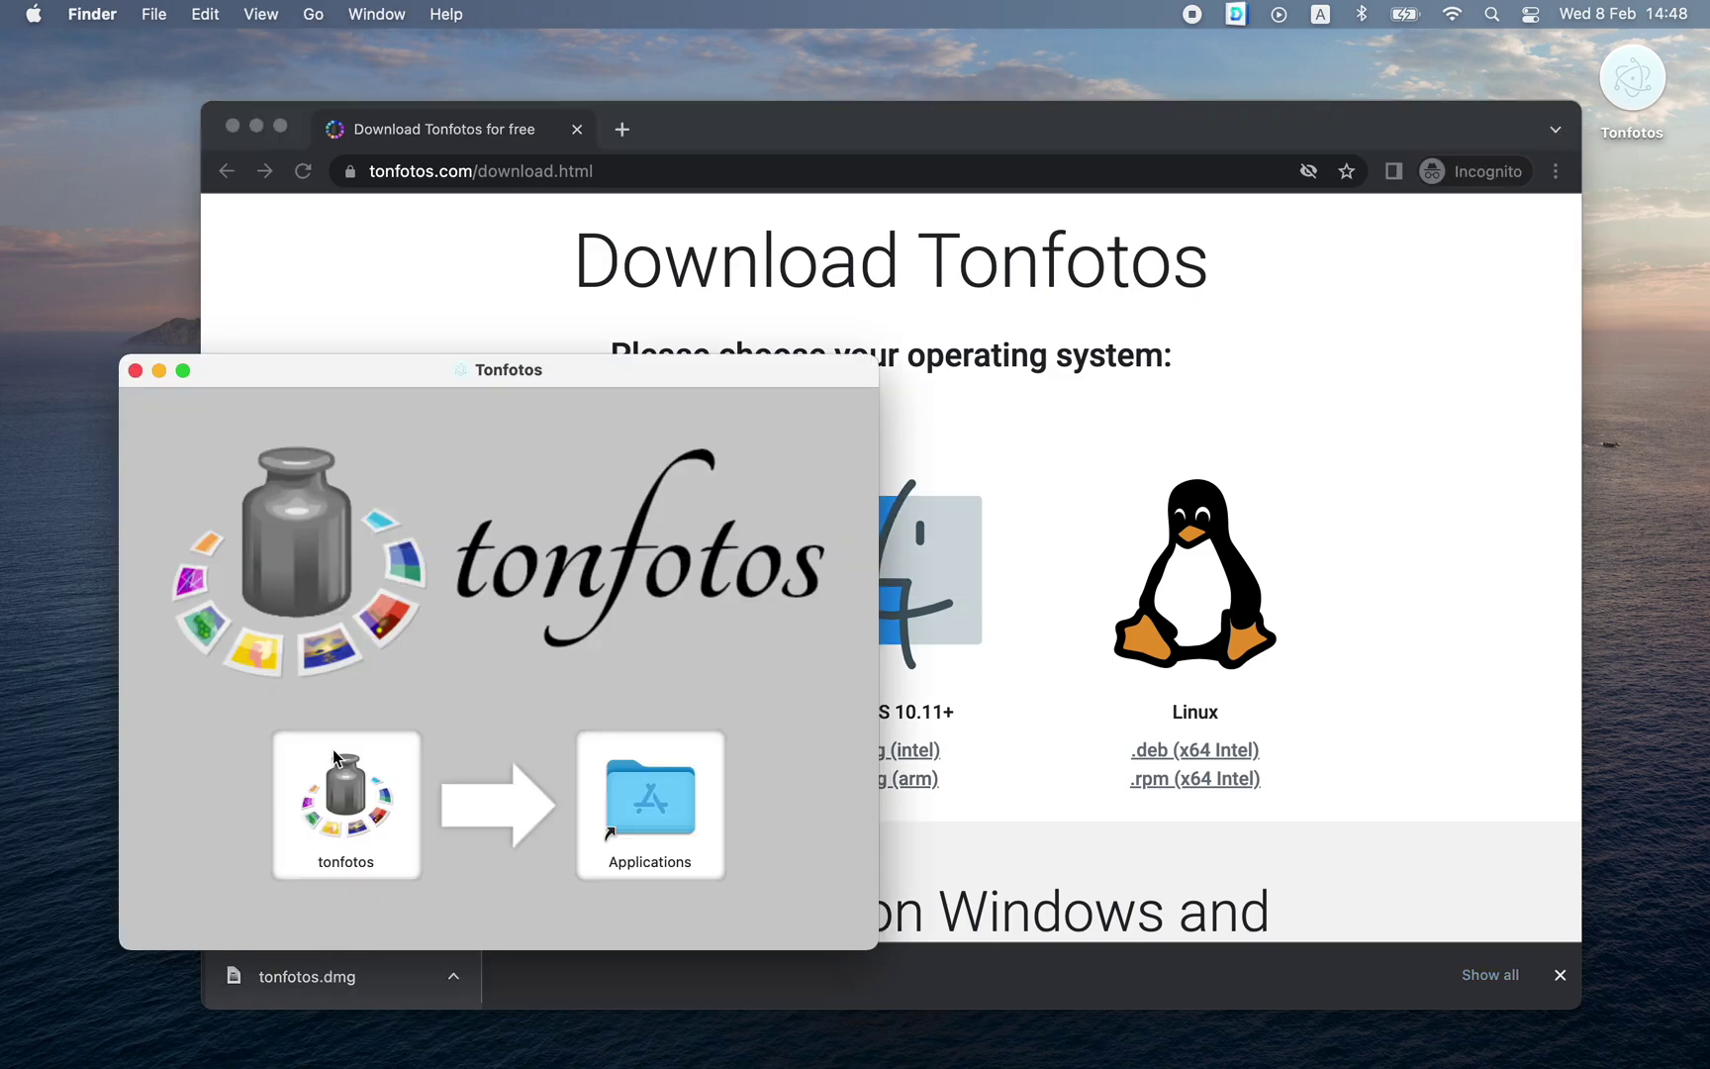
left_click_drag(353, 801, 644, 801)
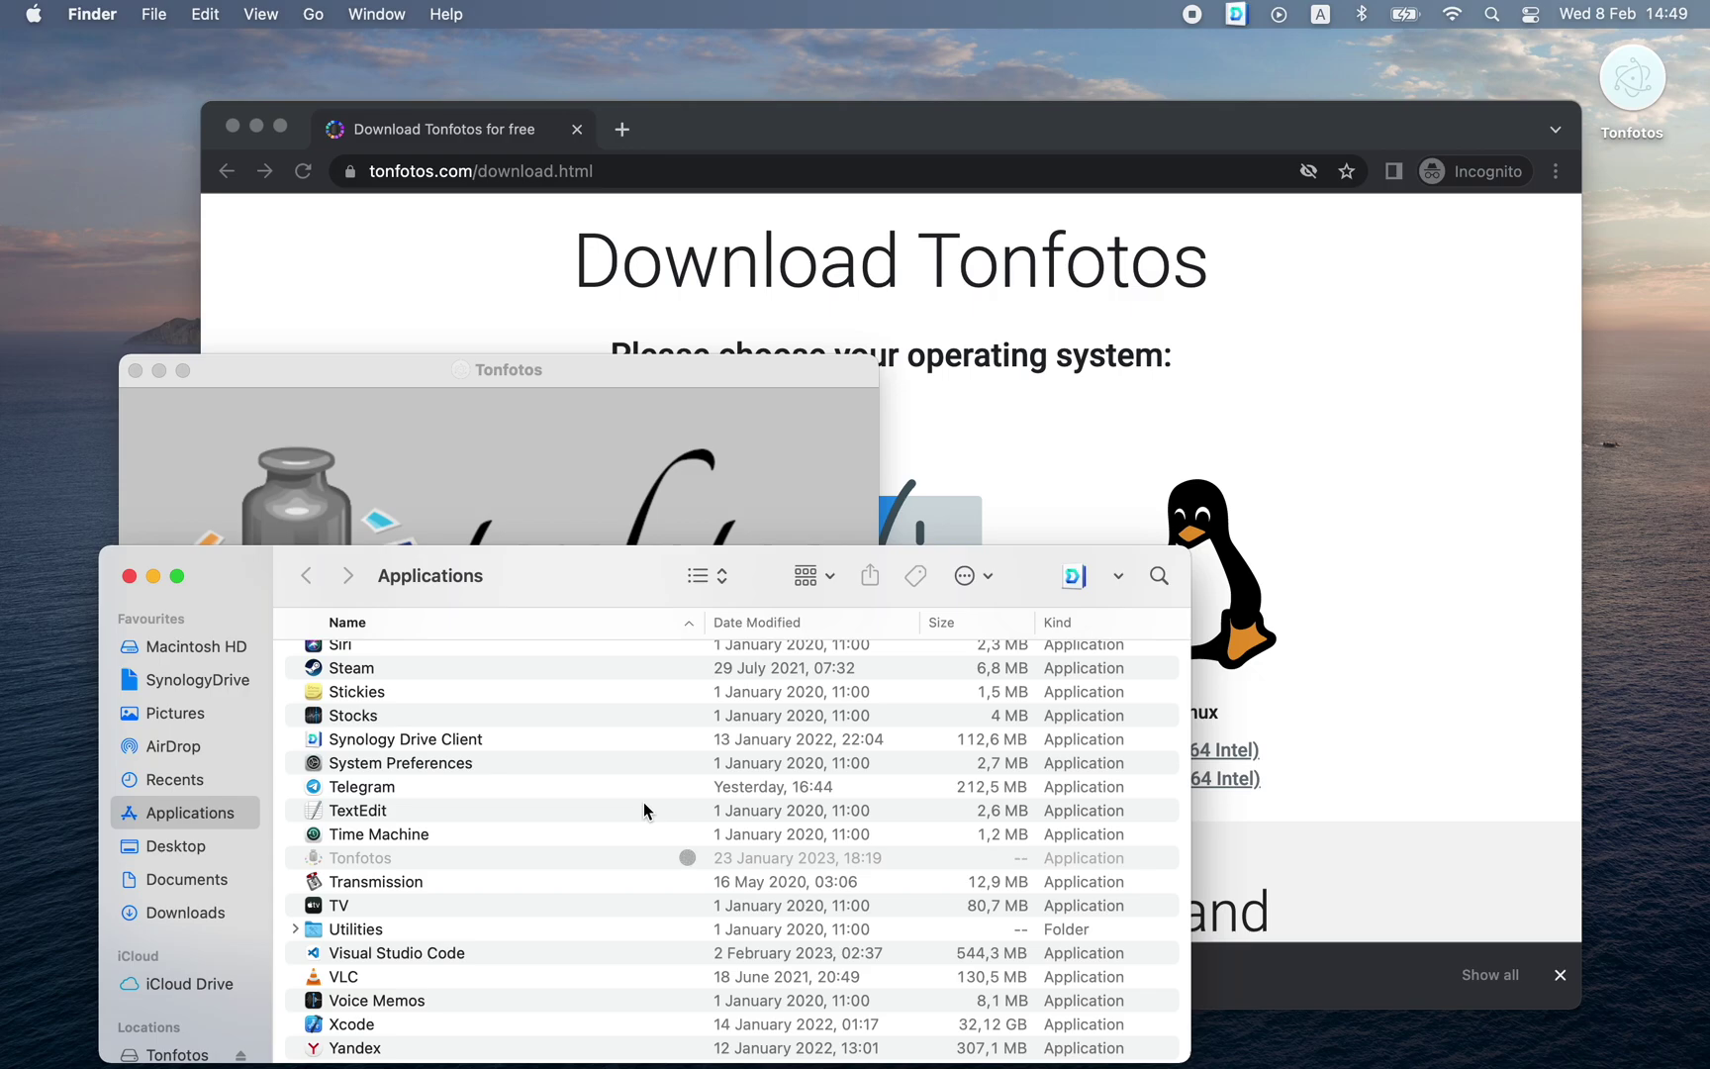
left_click(130, 576)
left_click(136, 371)
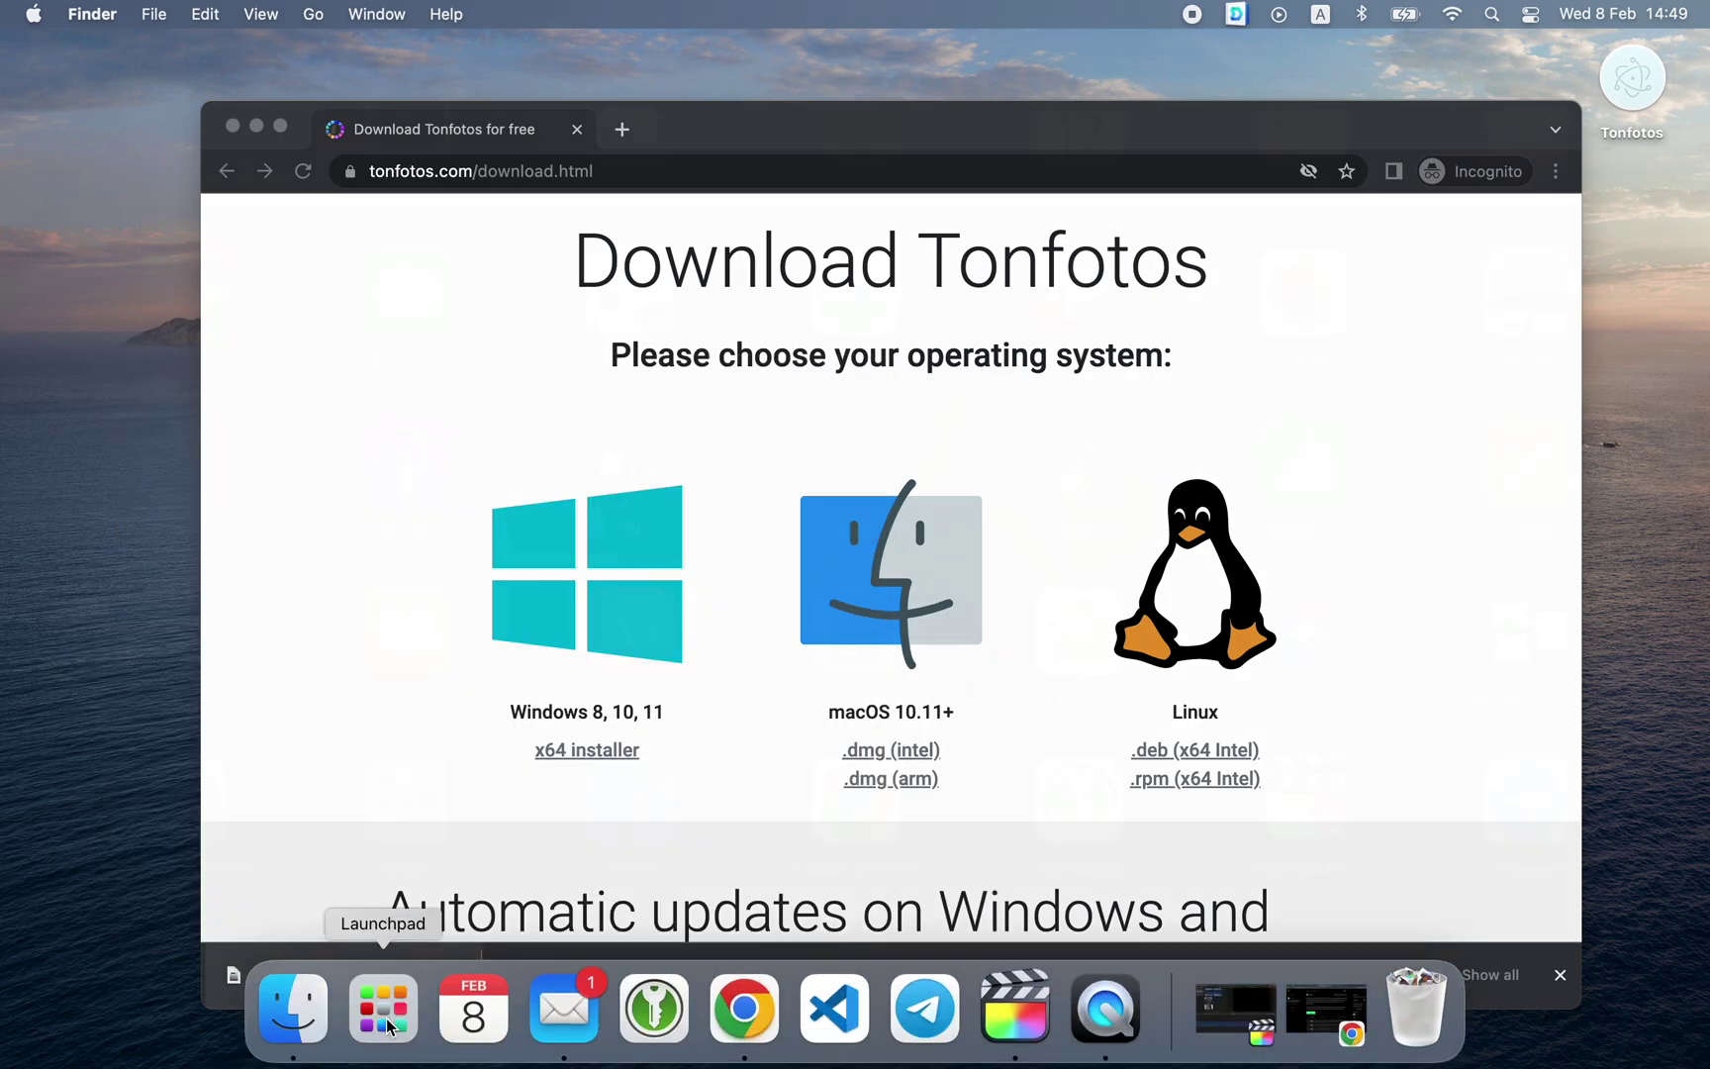
Launch tonfotos from Launchpad and allow the downloaded app to open.
left_click(387, 1037)
scroll(687, 592, "right", 2)
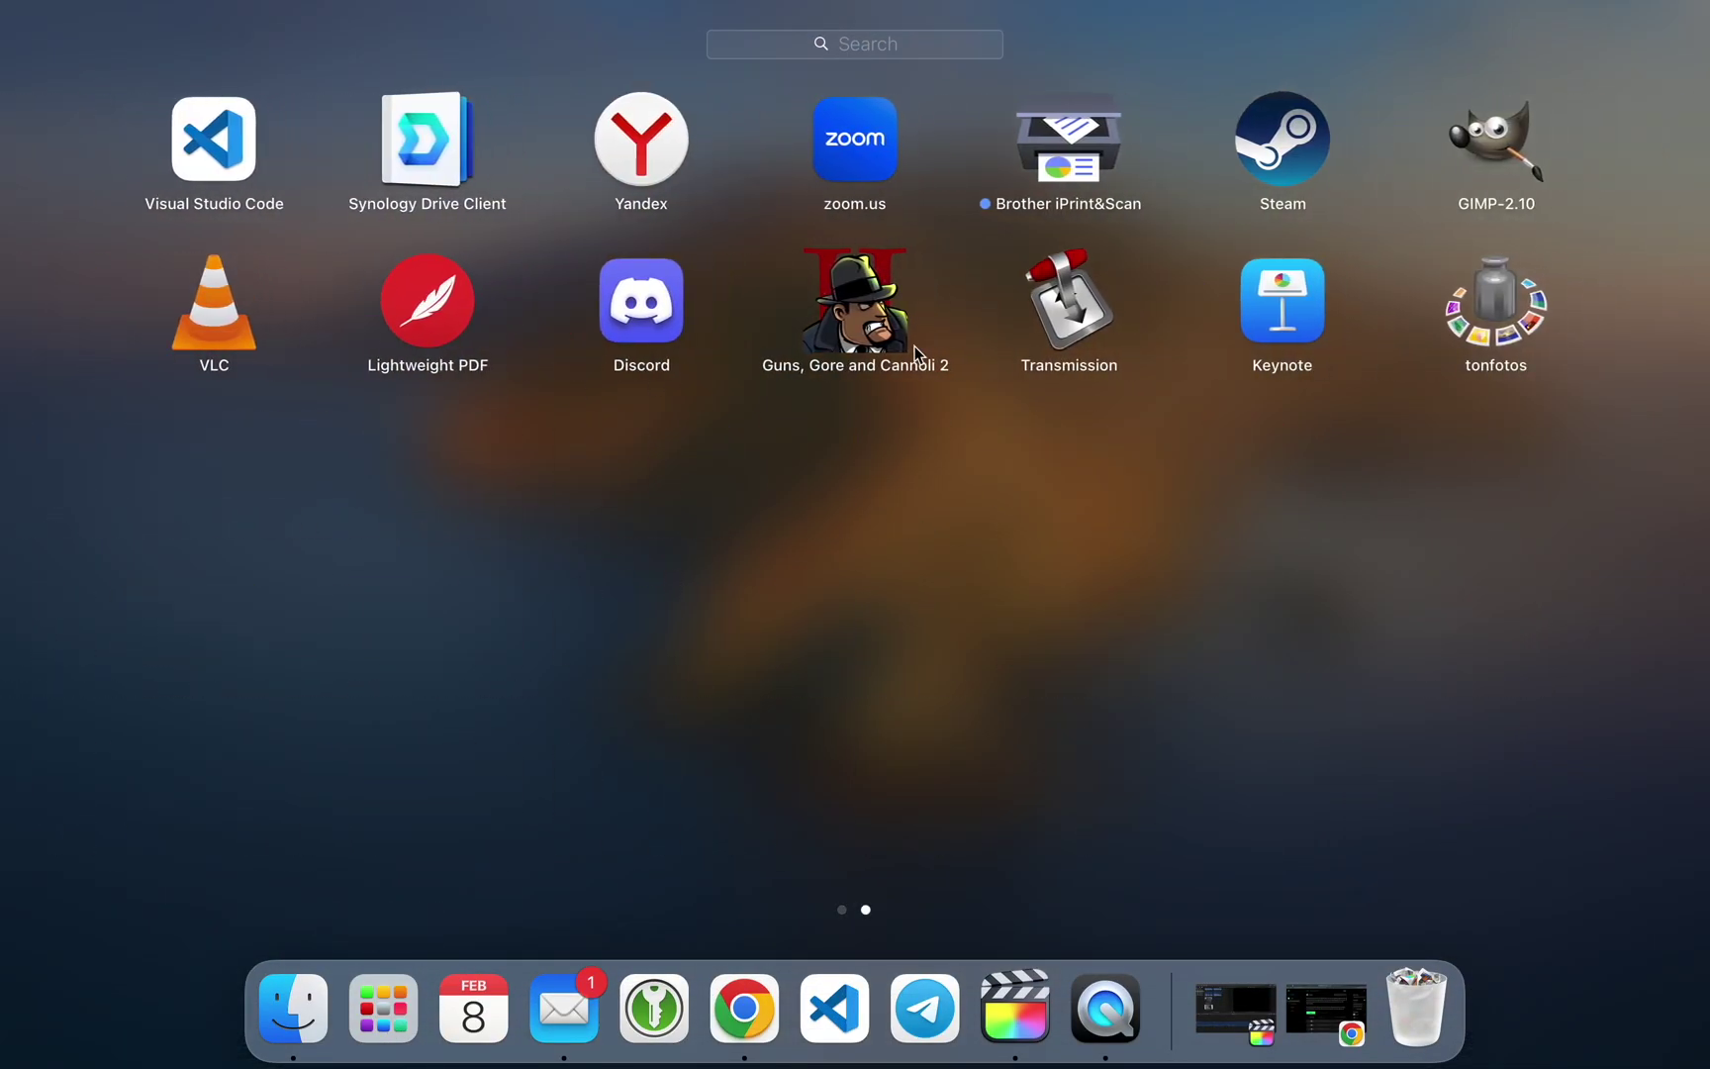
left_click(1524, 316)
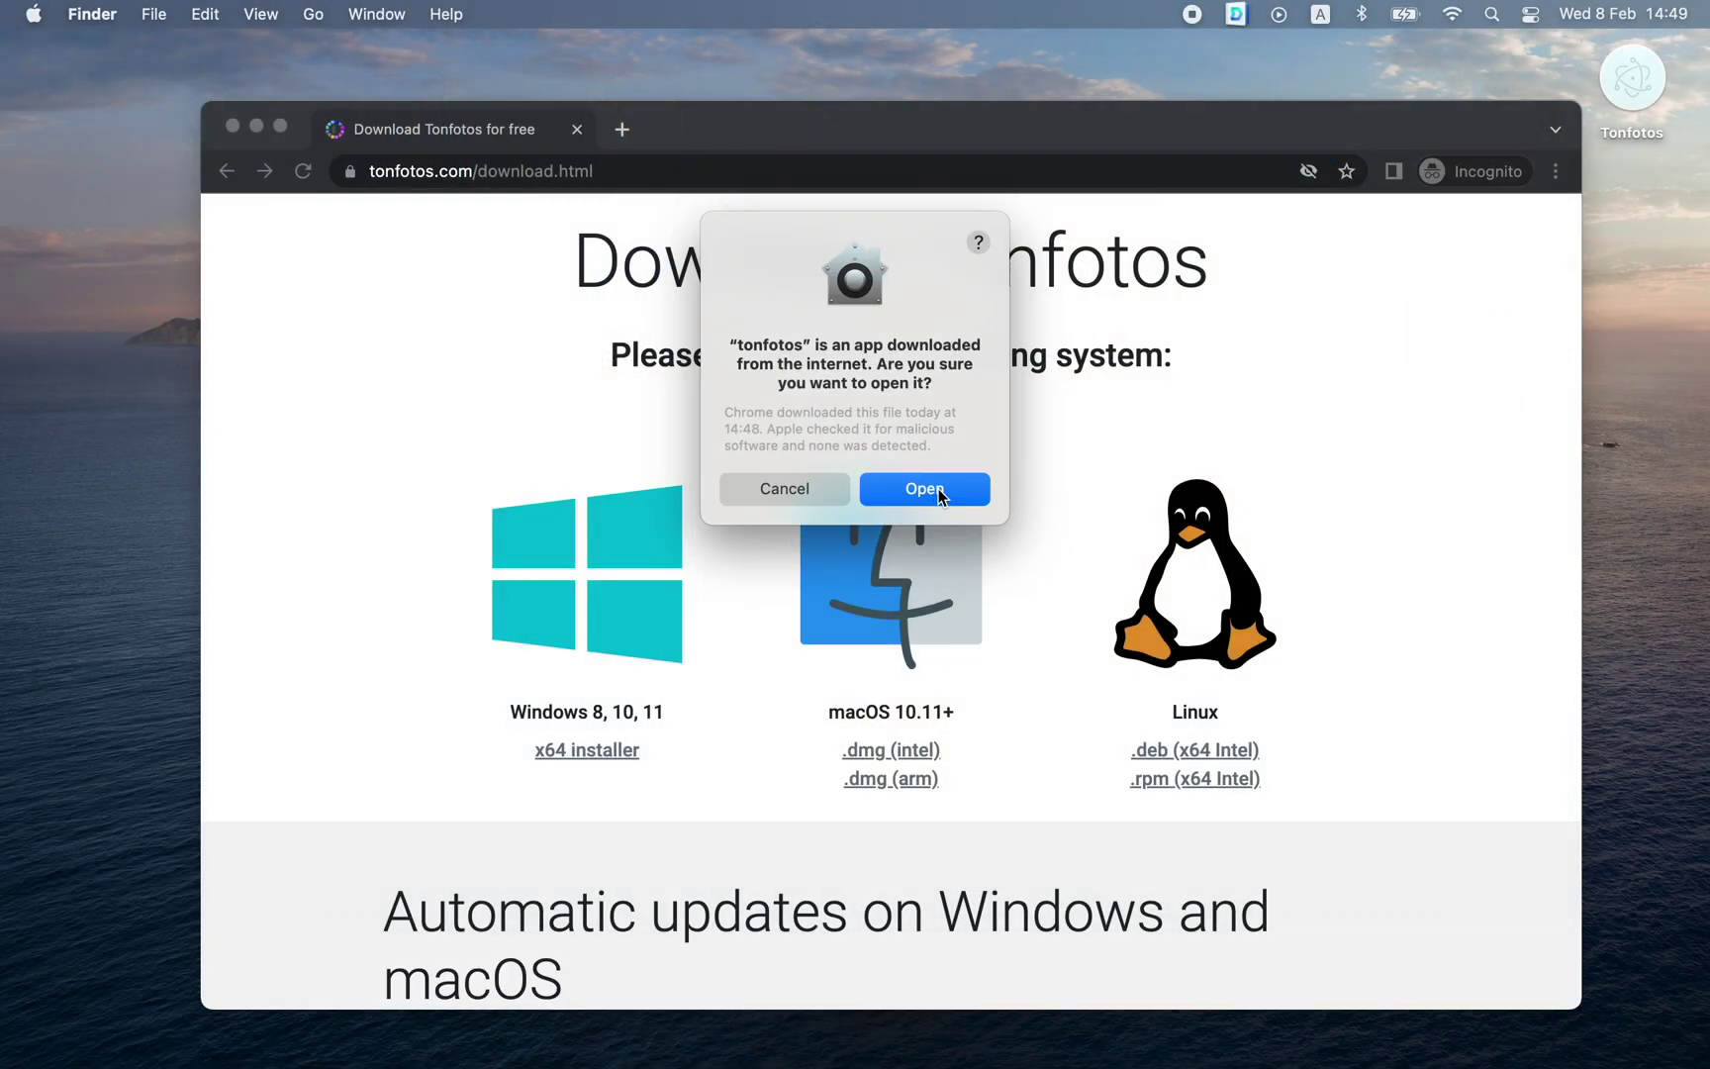
left_click(940, 496)
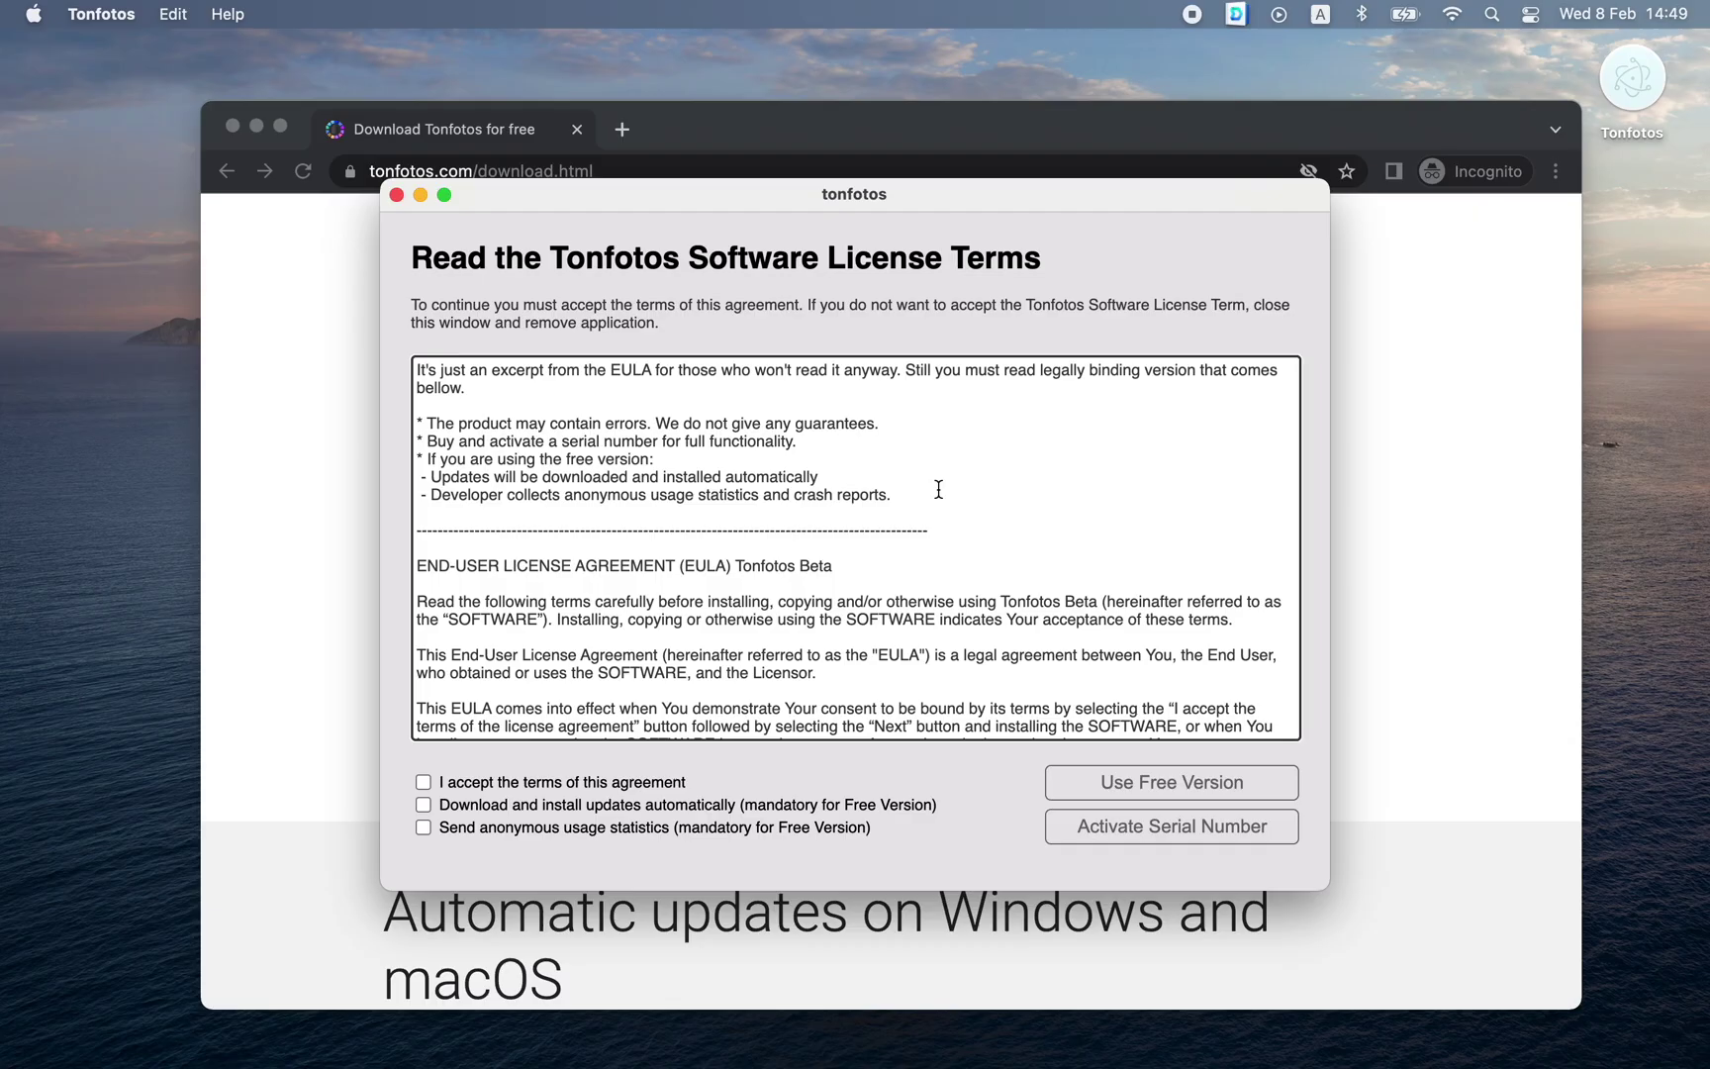
Accept the license terms, enable automatic updates and anonymous usage statistics, and continue with the free version.
left_click(424, 781)
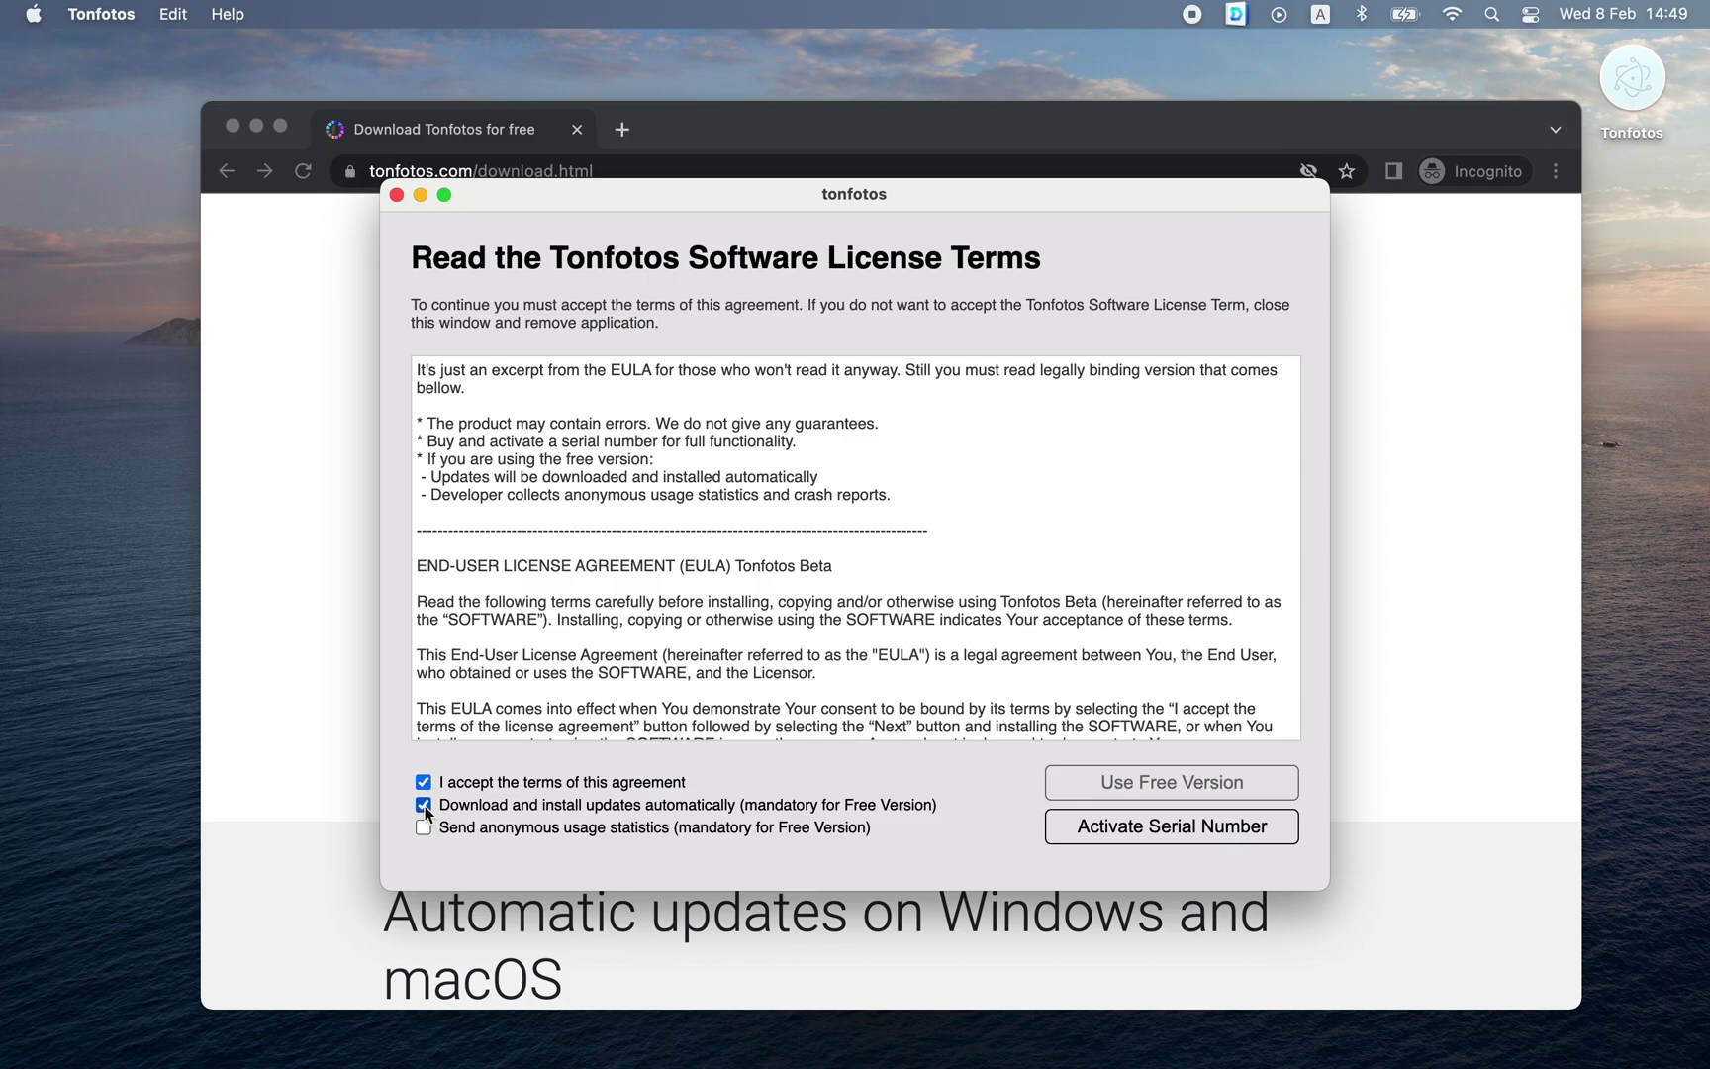
left_click(424, 827)
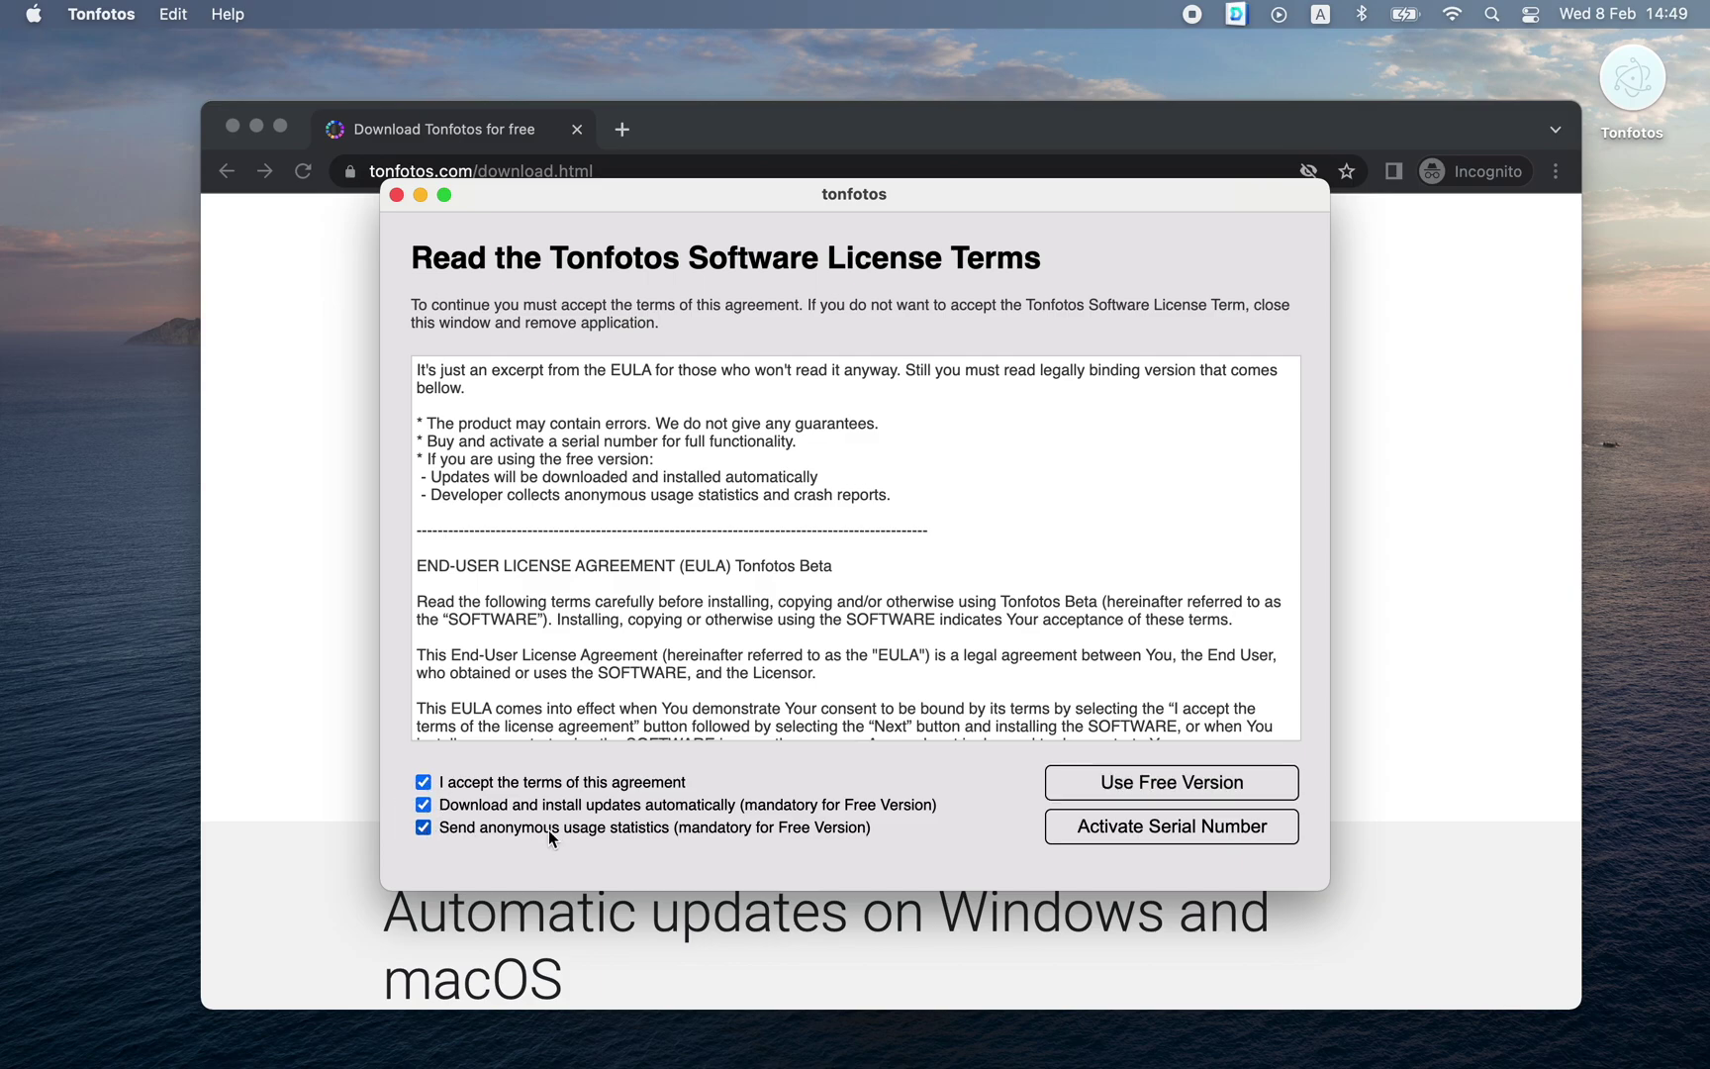
left_click(1151, 784)
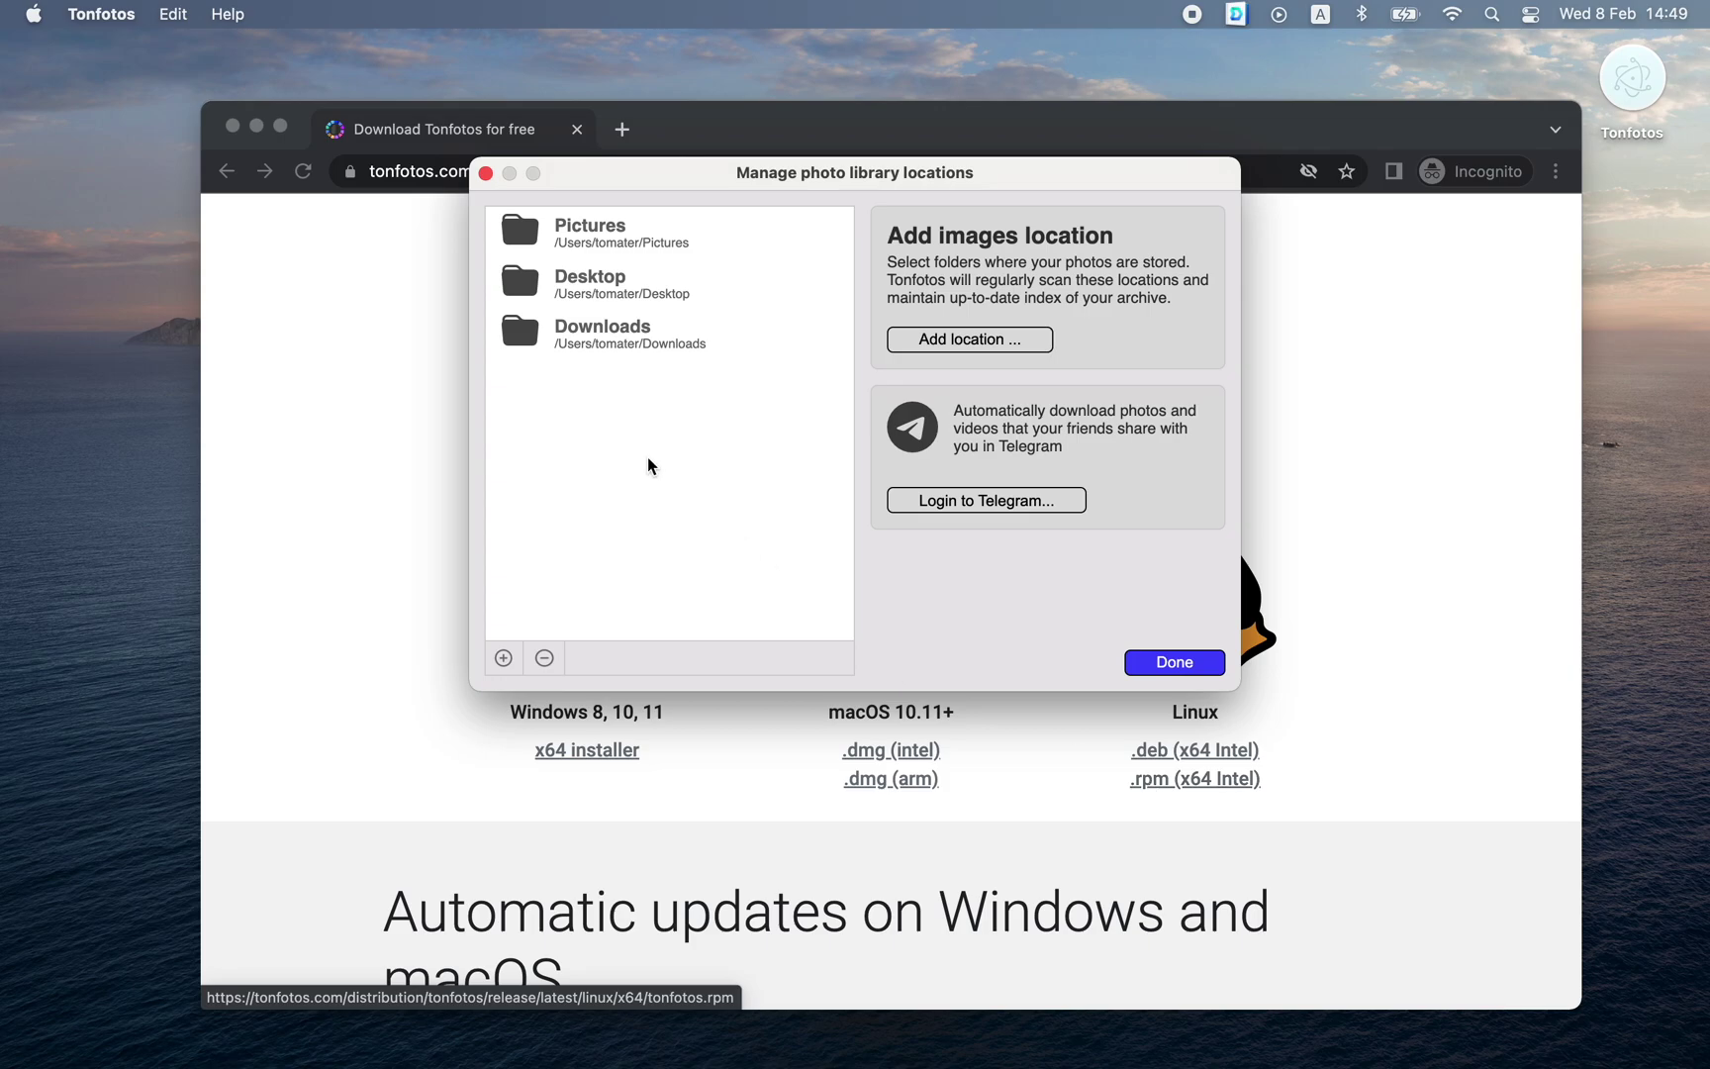
Remove the Downloads folder from the photo library locations and finish the location setup.
left_click(624, 346)
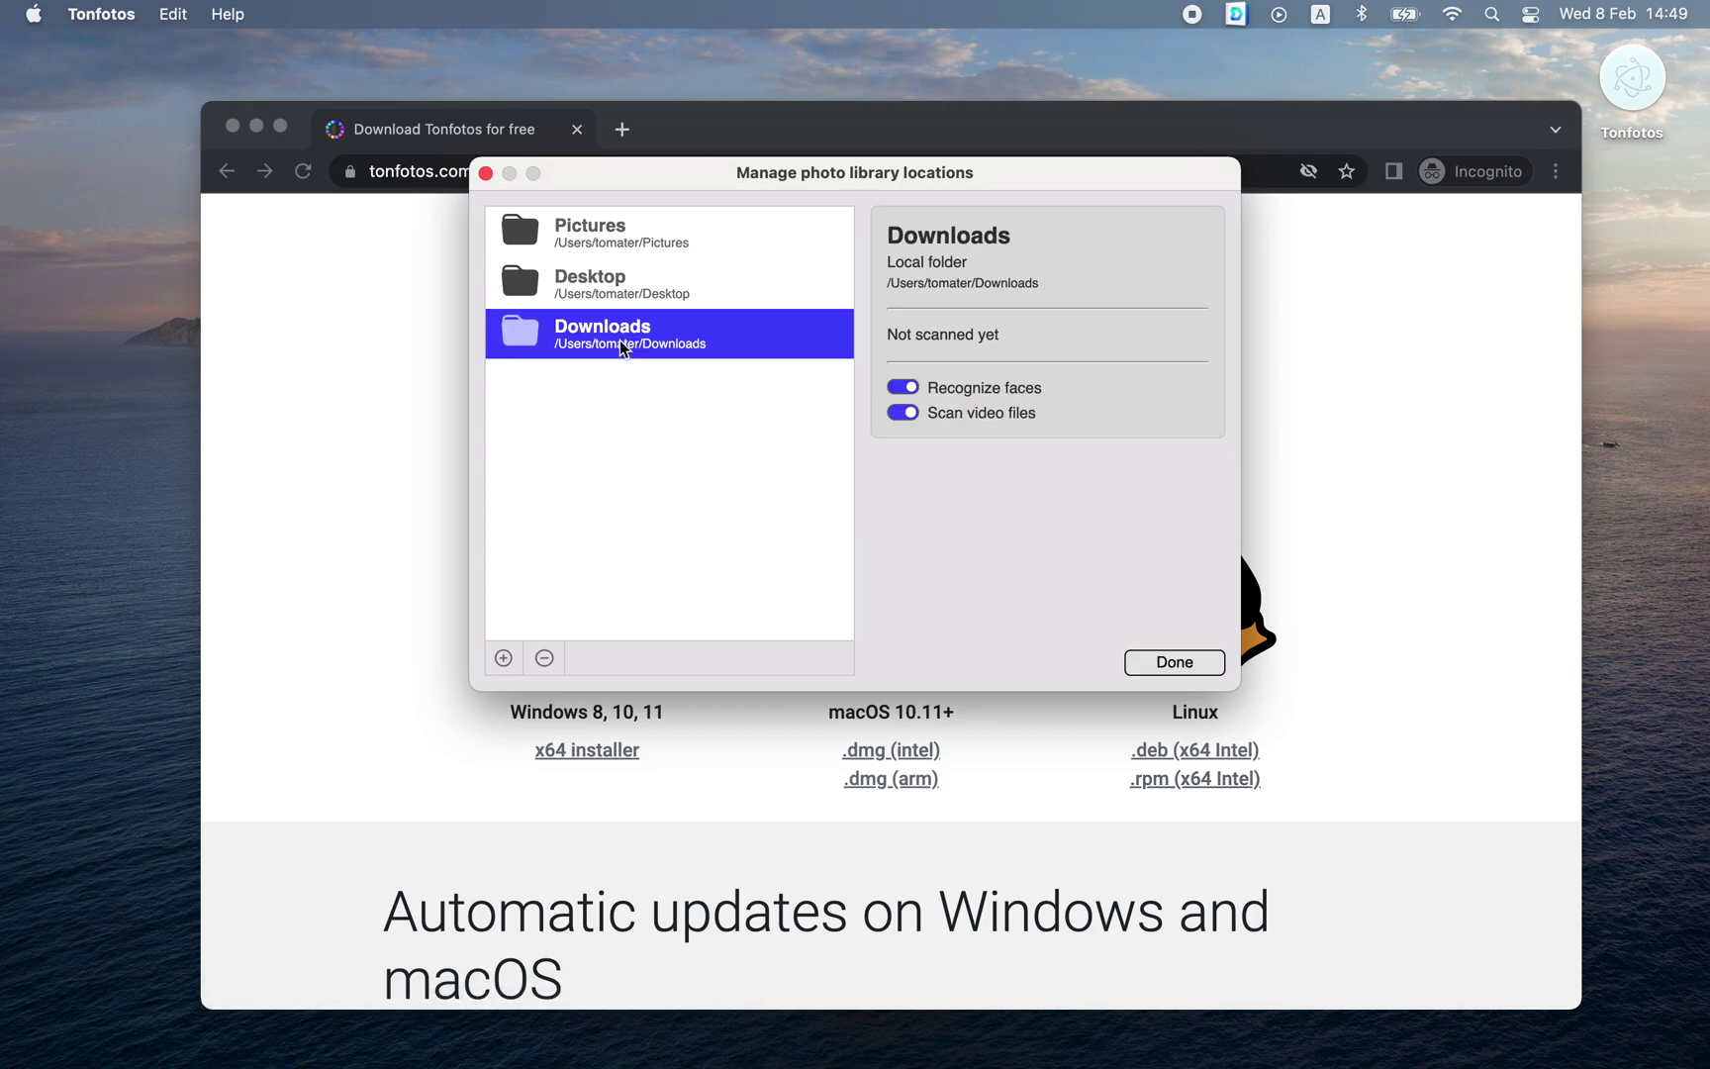
left_click(545, 660)
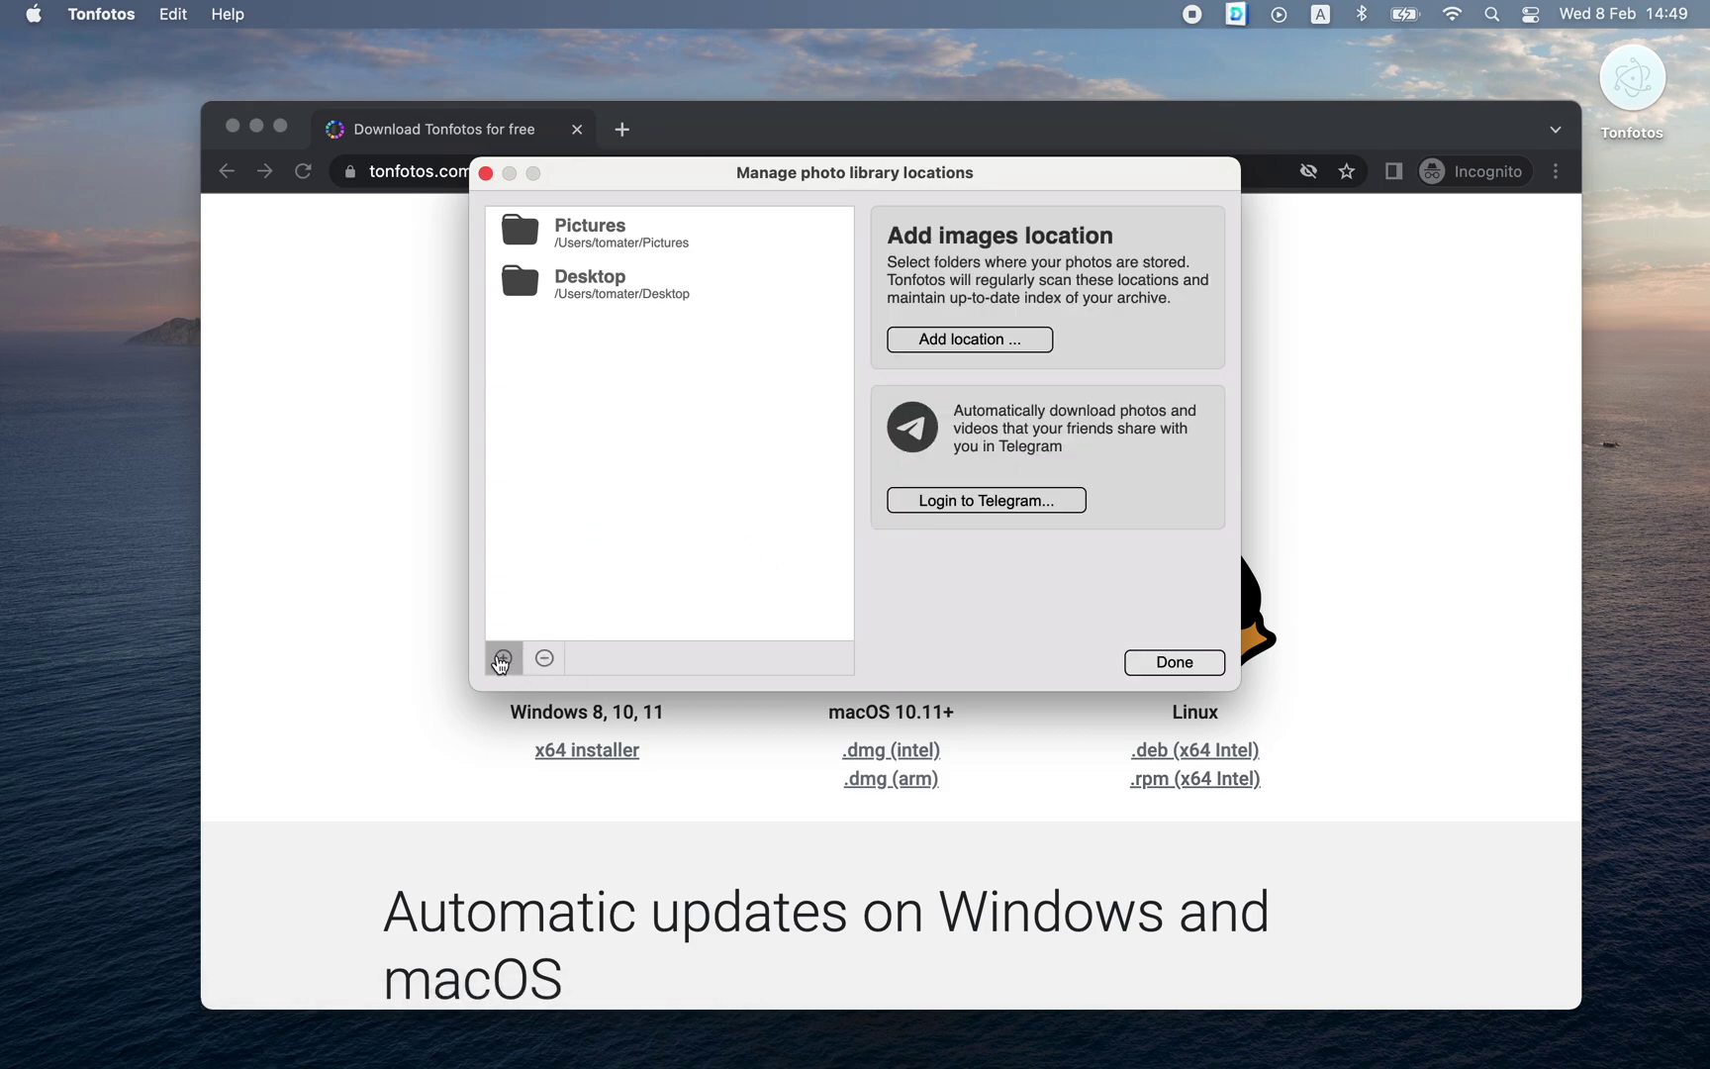
left_click(506, 659)
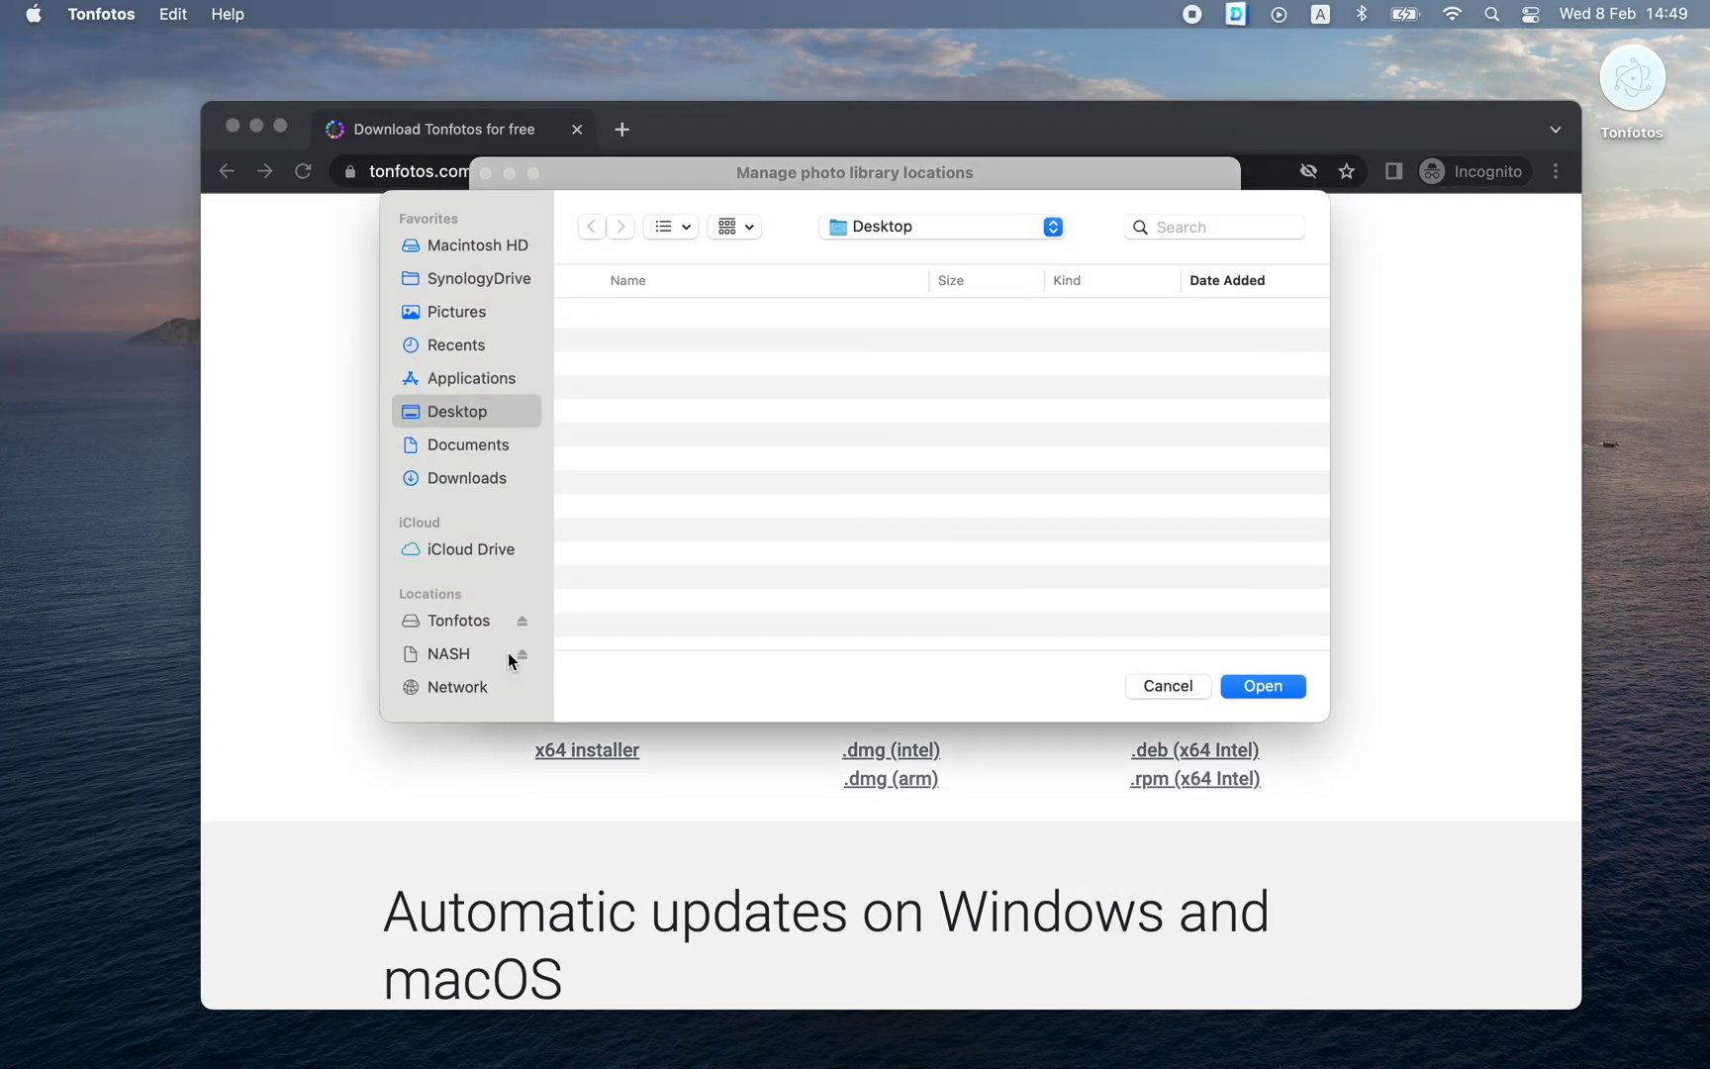
left_click(1170, 686)
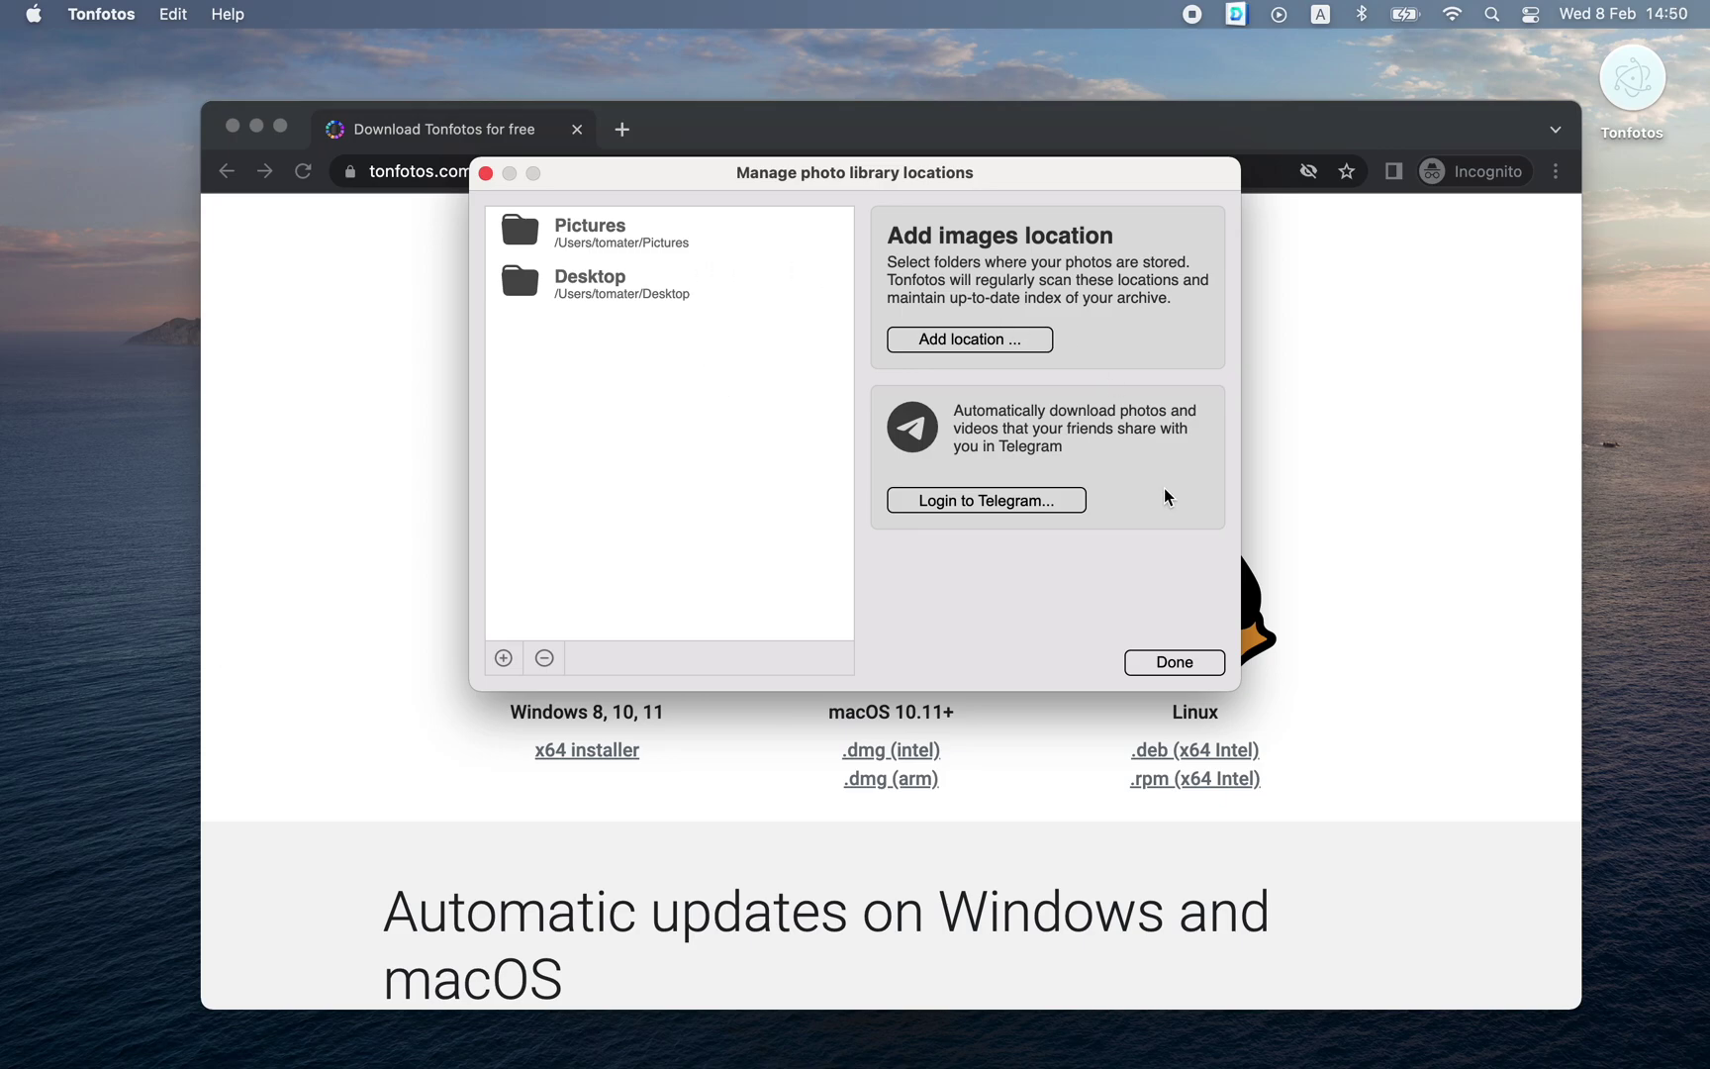
left_click(1178, 668)
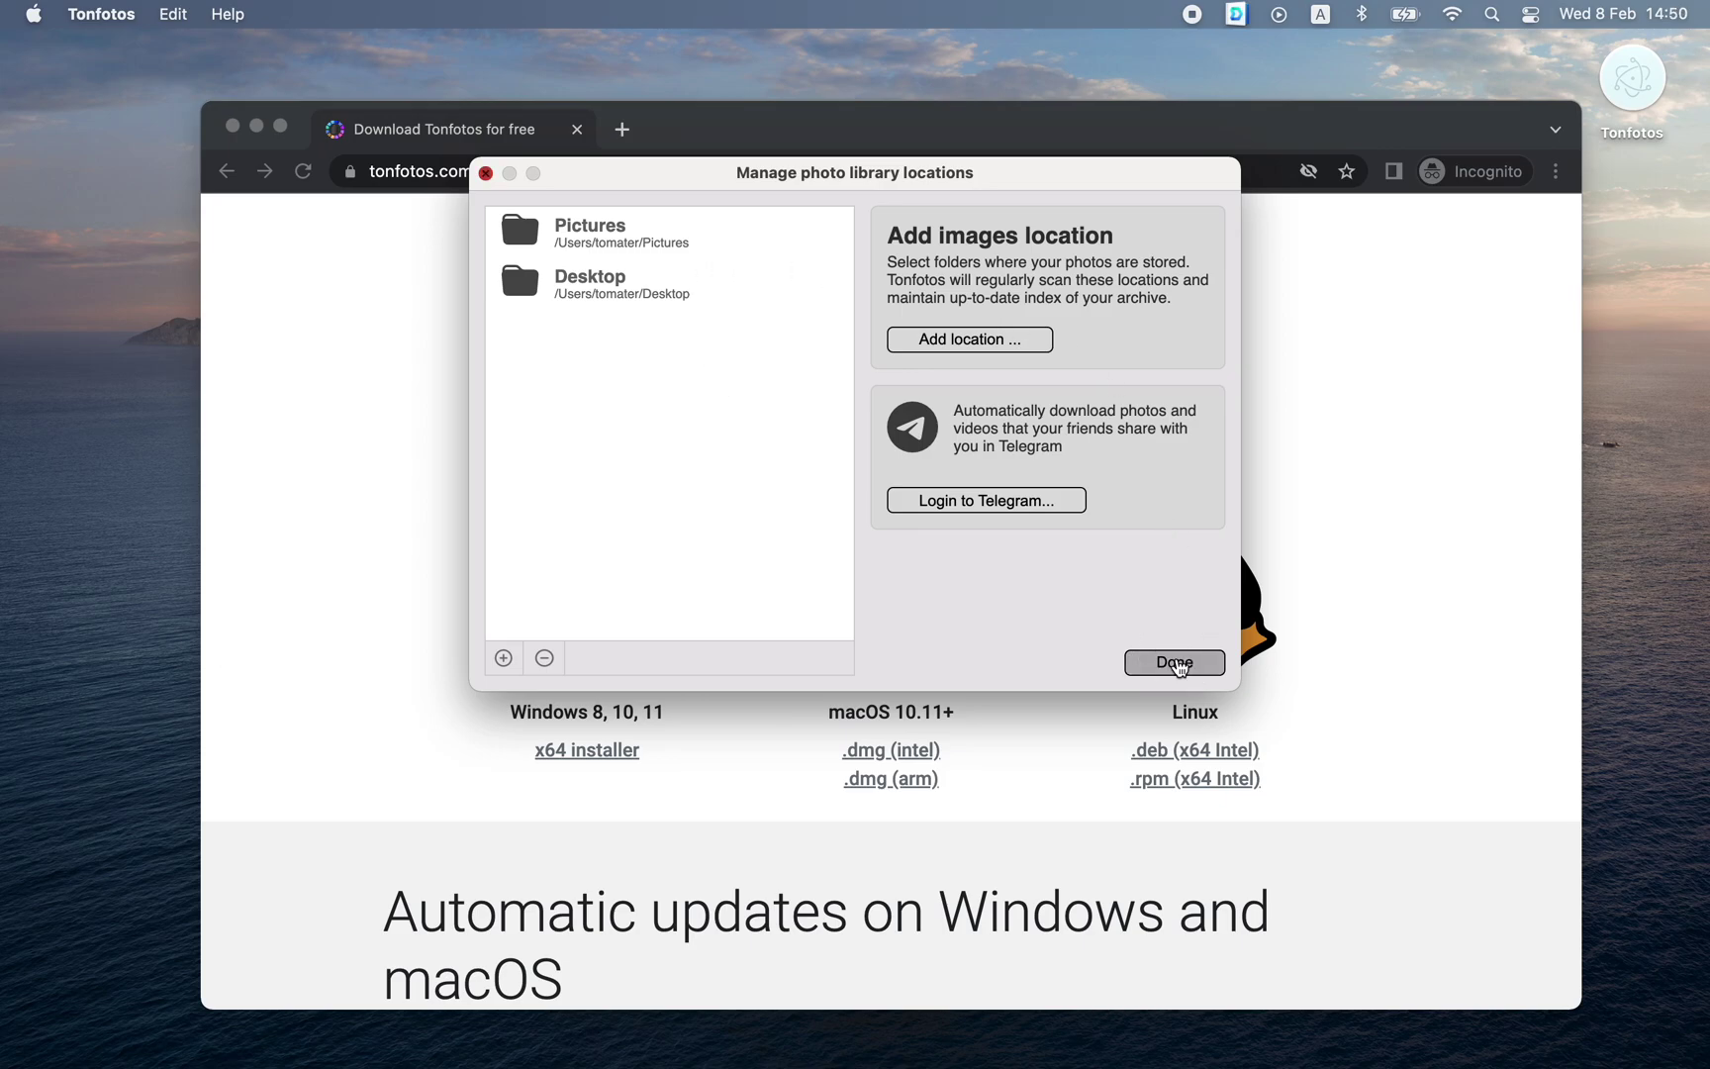
Choose the Dark UI theme for the application.
left_click(604, 759)
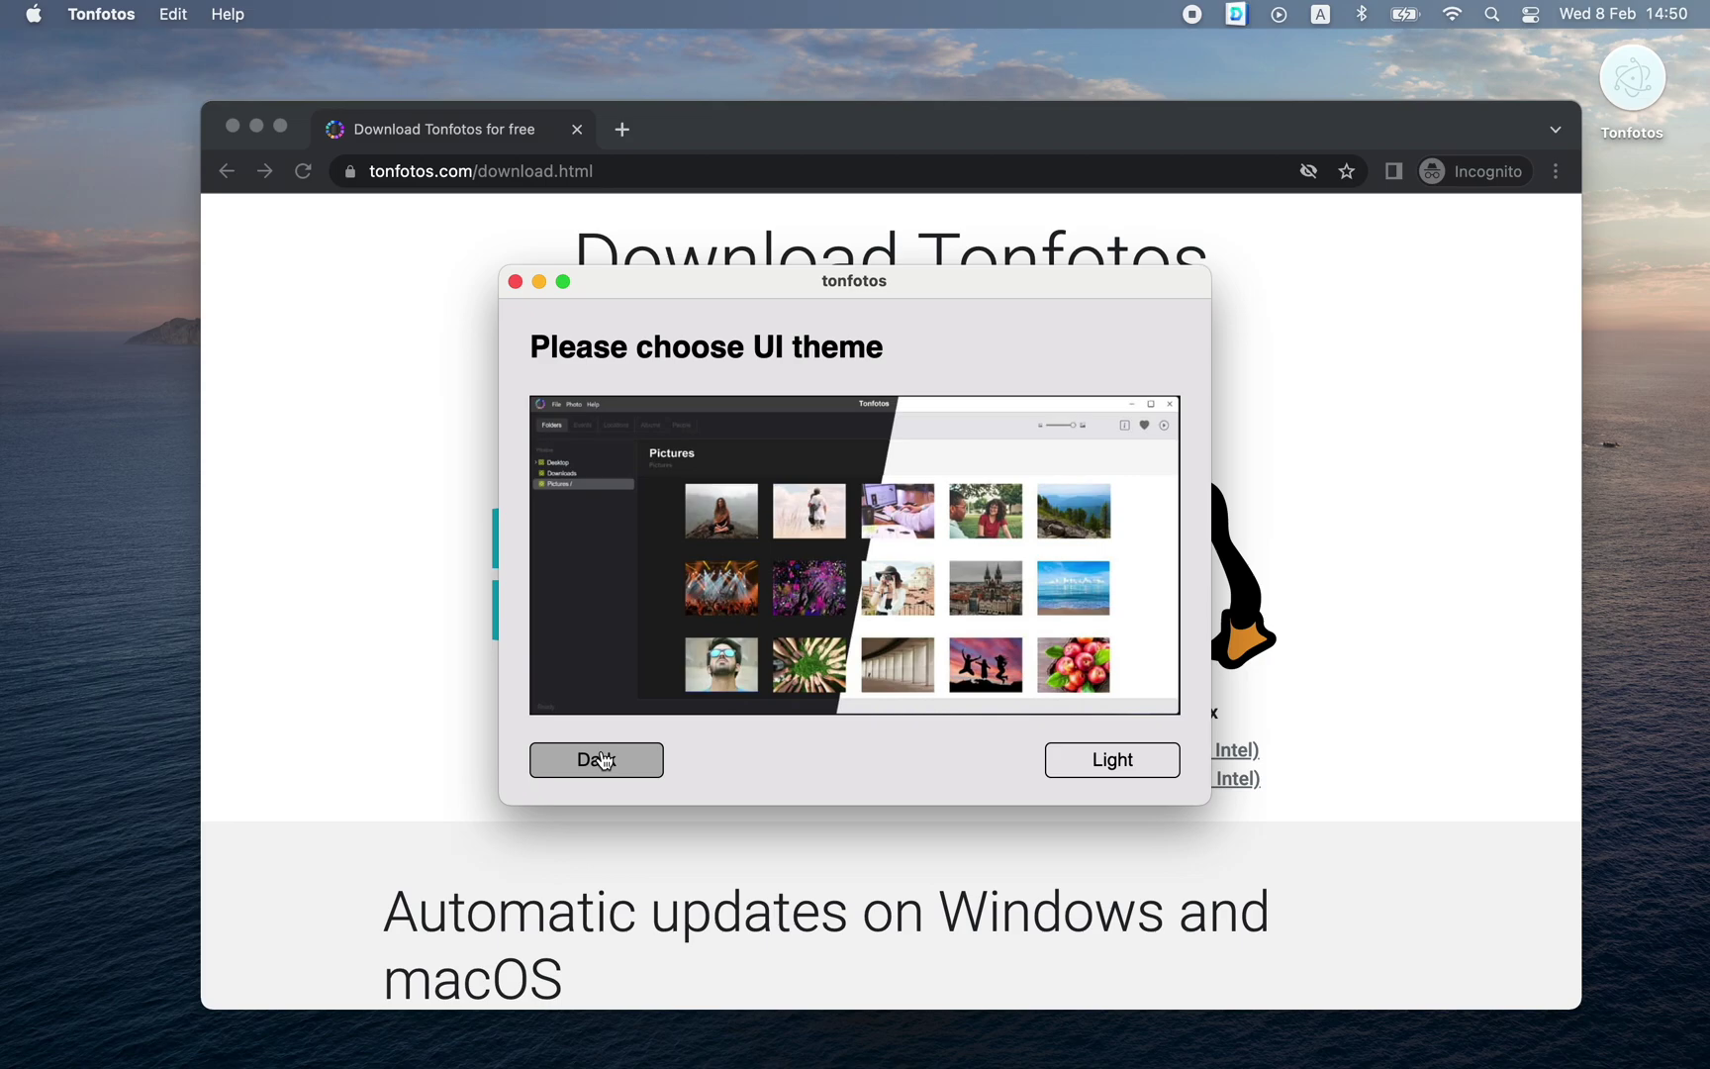
left_click(603, 759)
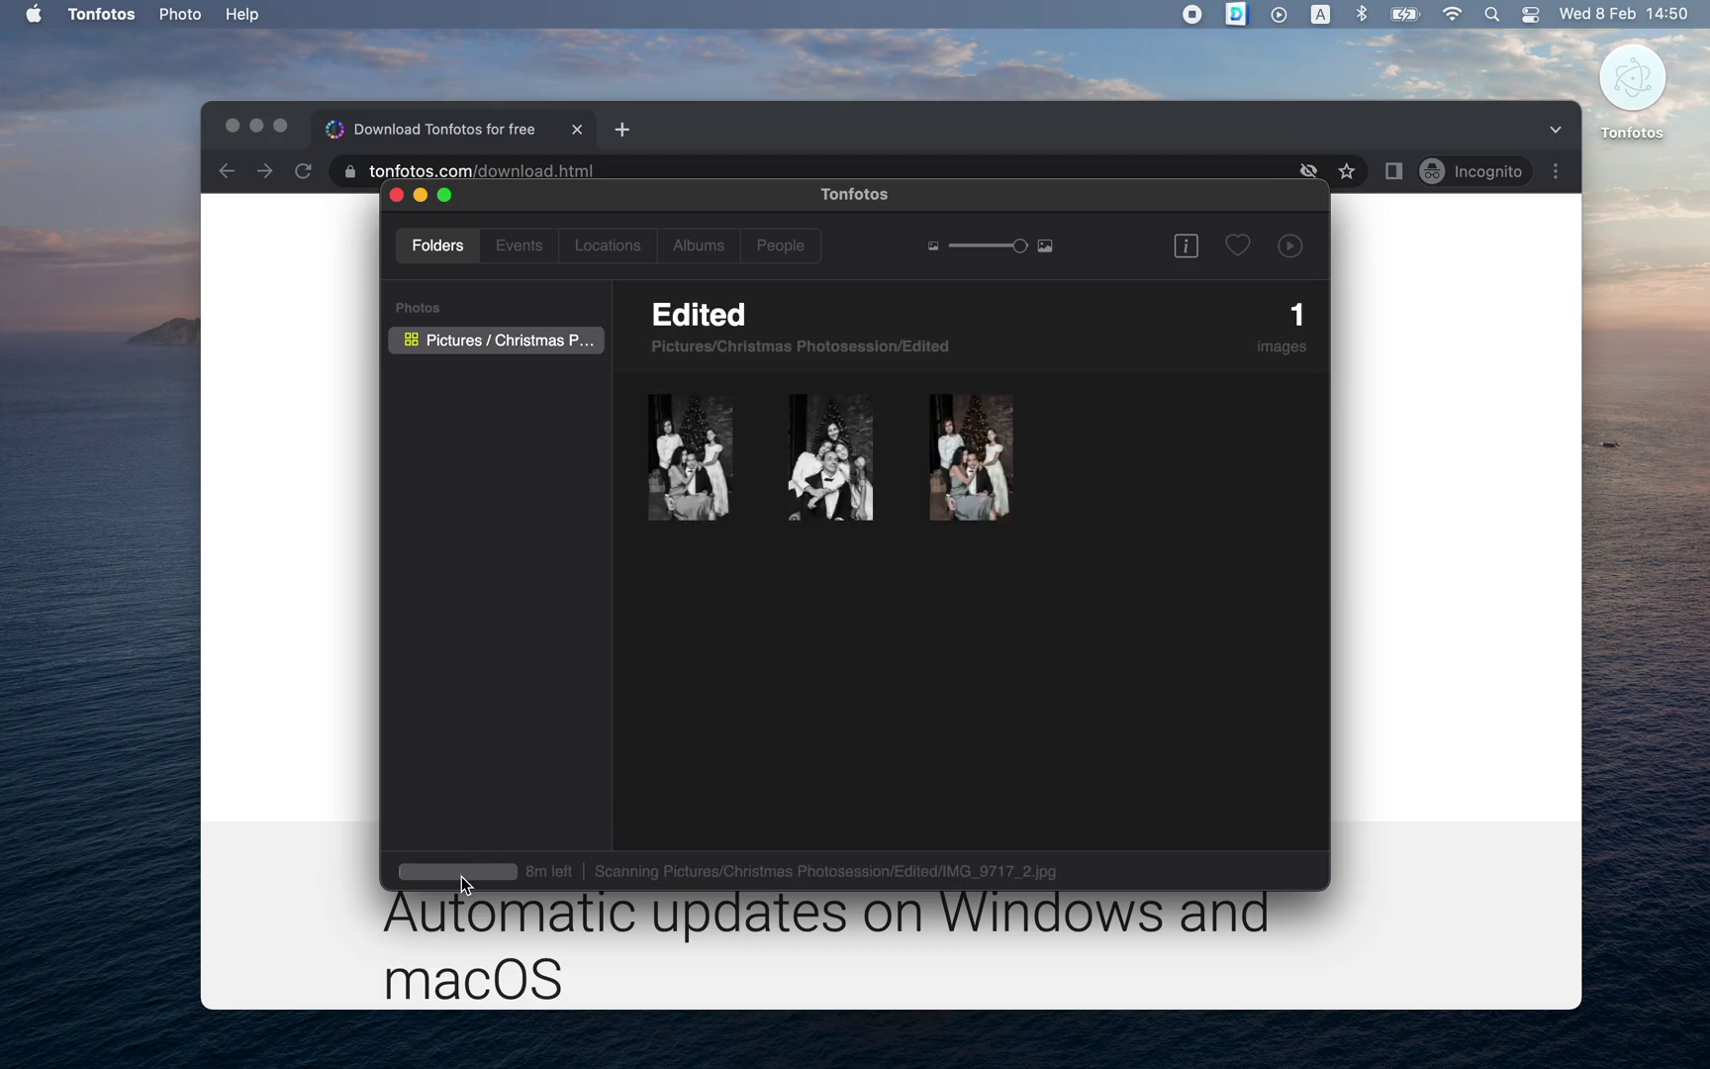
View the instructions for adding people to the library, and return to the photo folders.
left_click(257, 126)
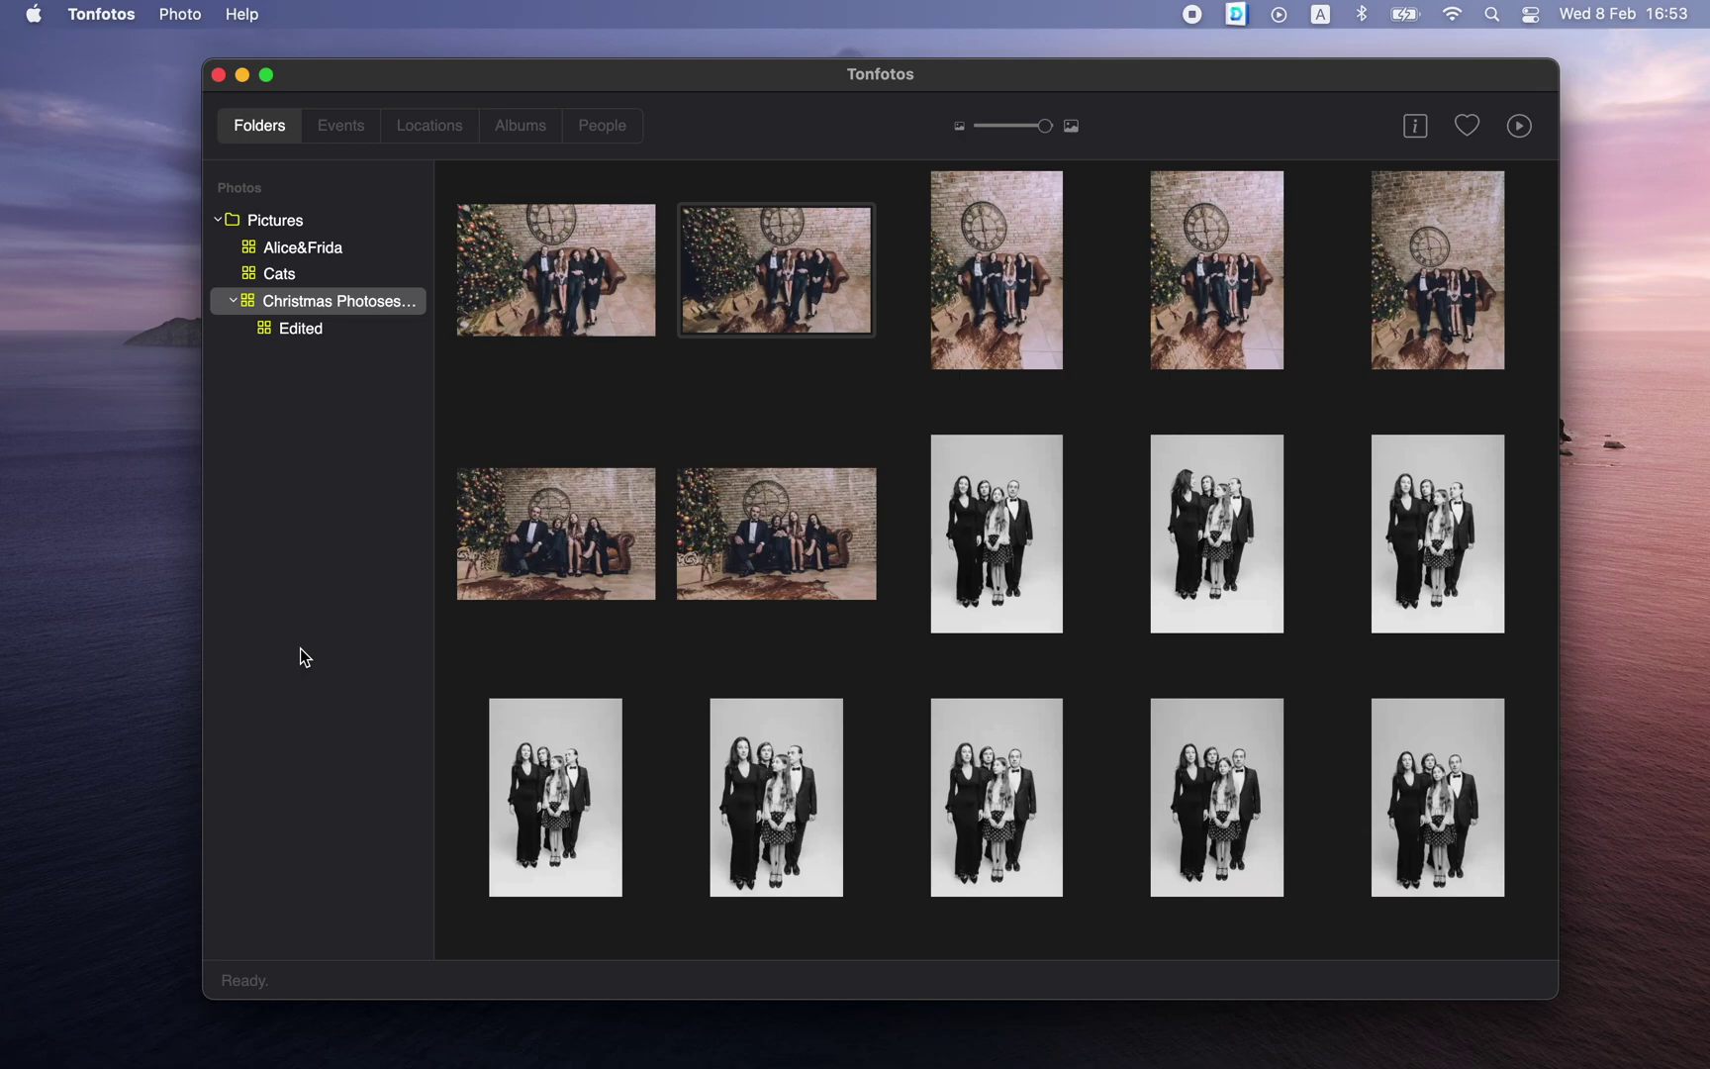
left_click(618, 133)
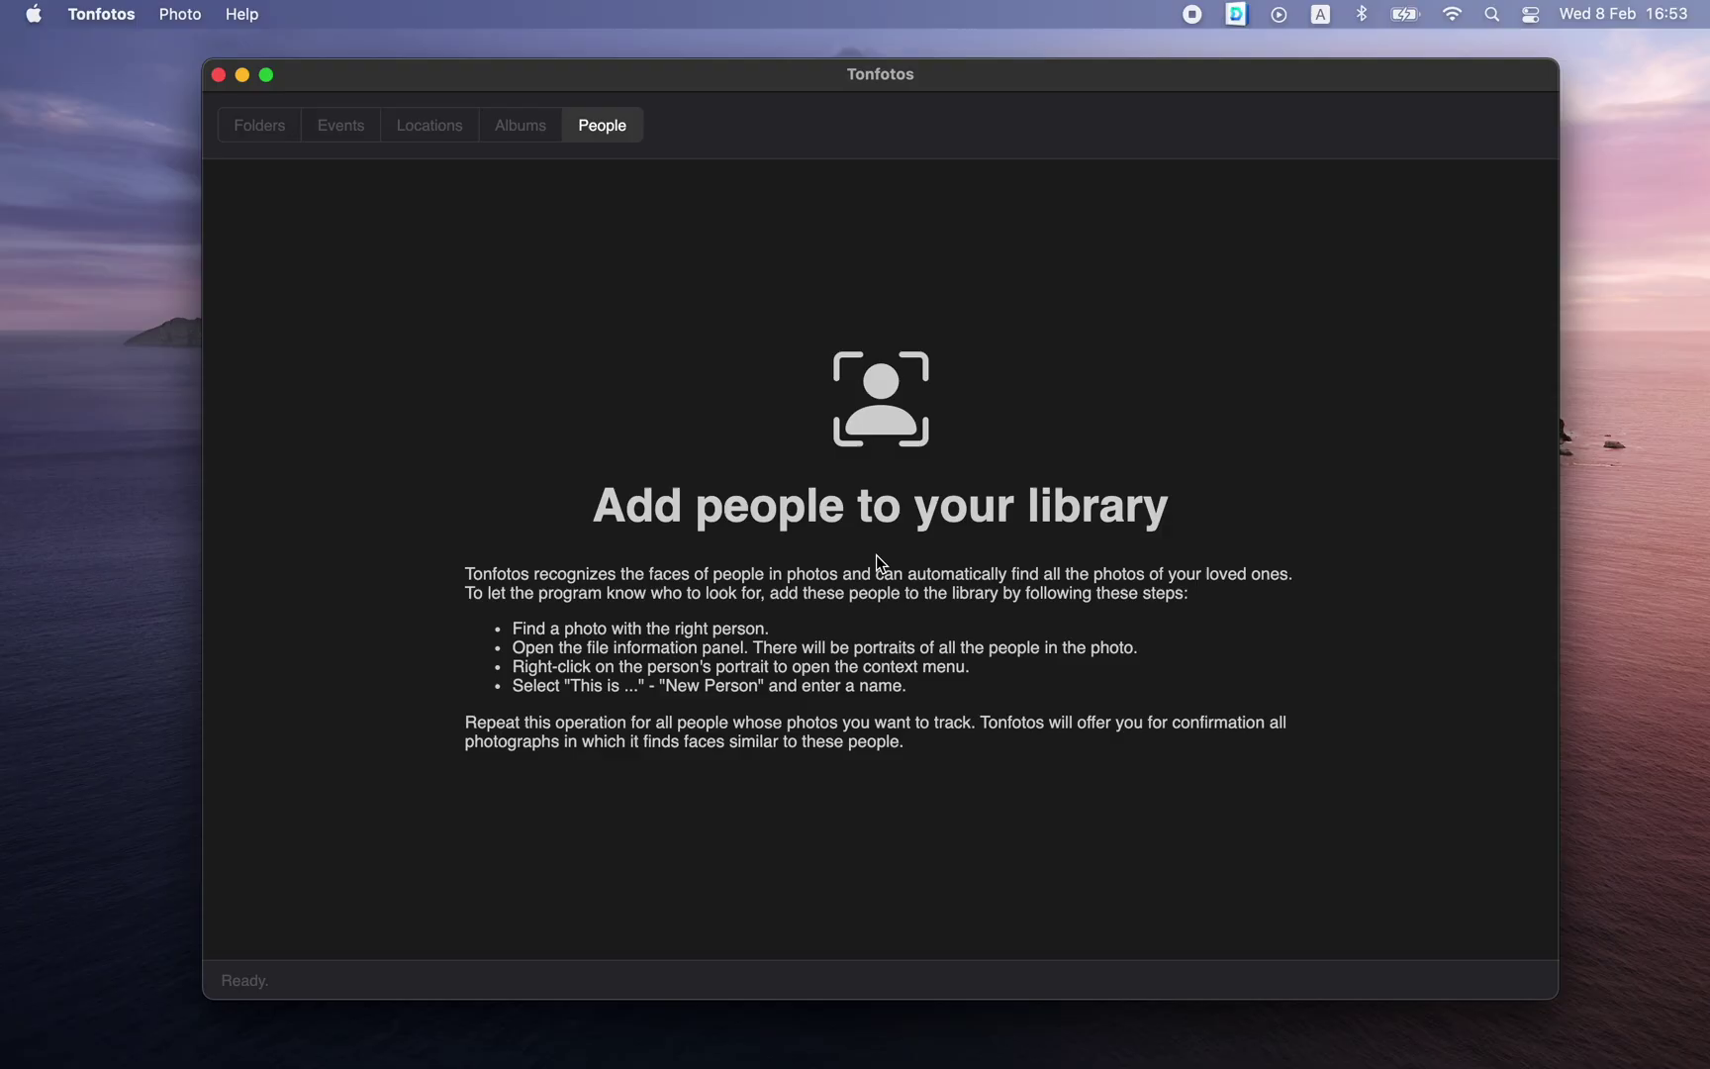
left_click(279, 137)
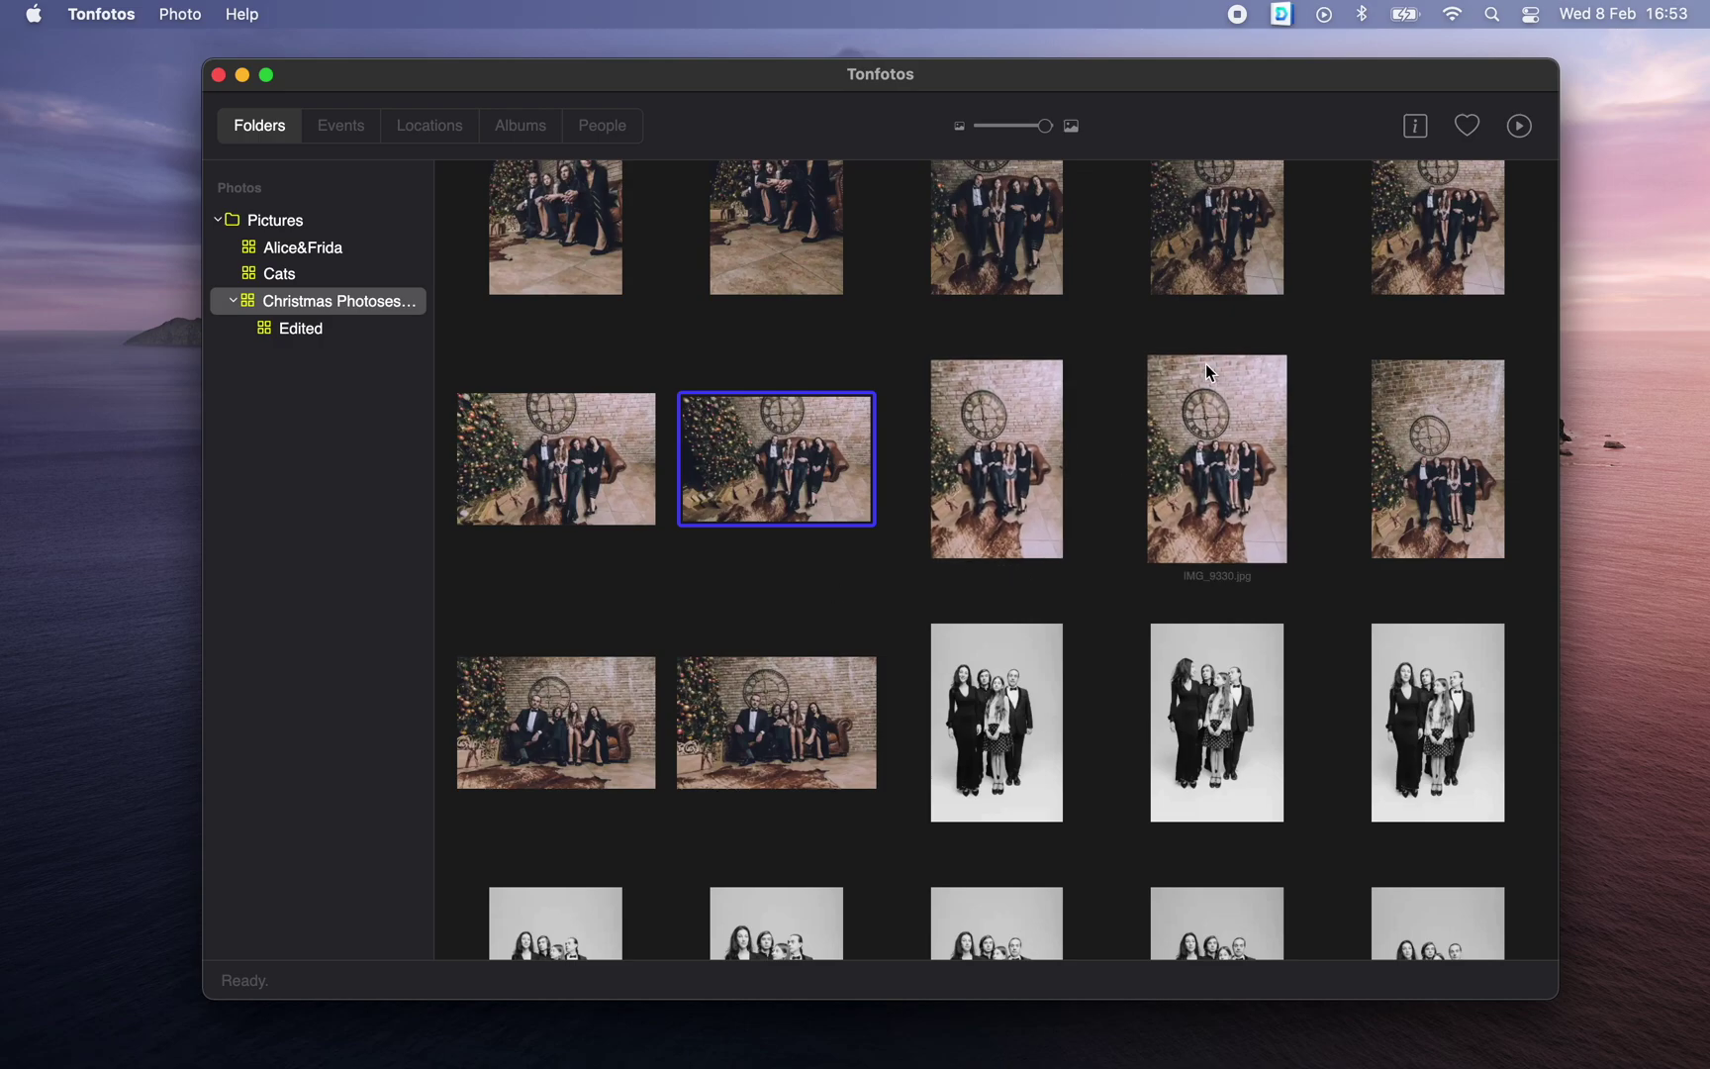
Show the file information panel and check the detected faces on several Christmas Photosession photos, ending with IMG_9324.jpg.
left_click(1415, 129)
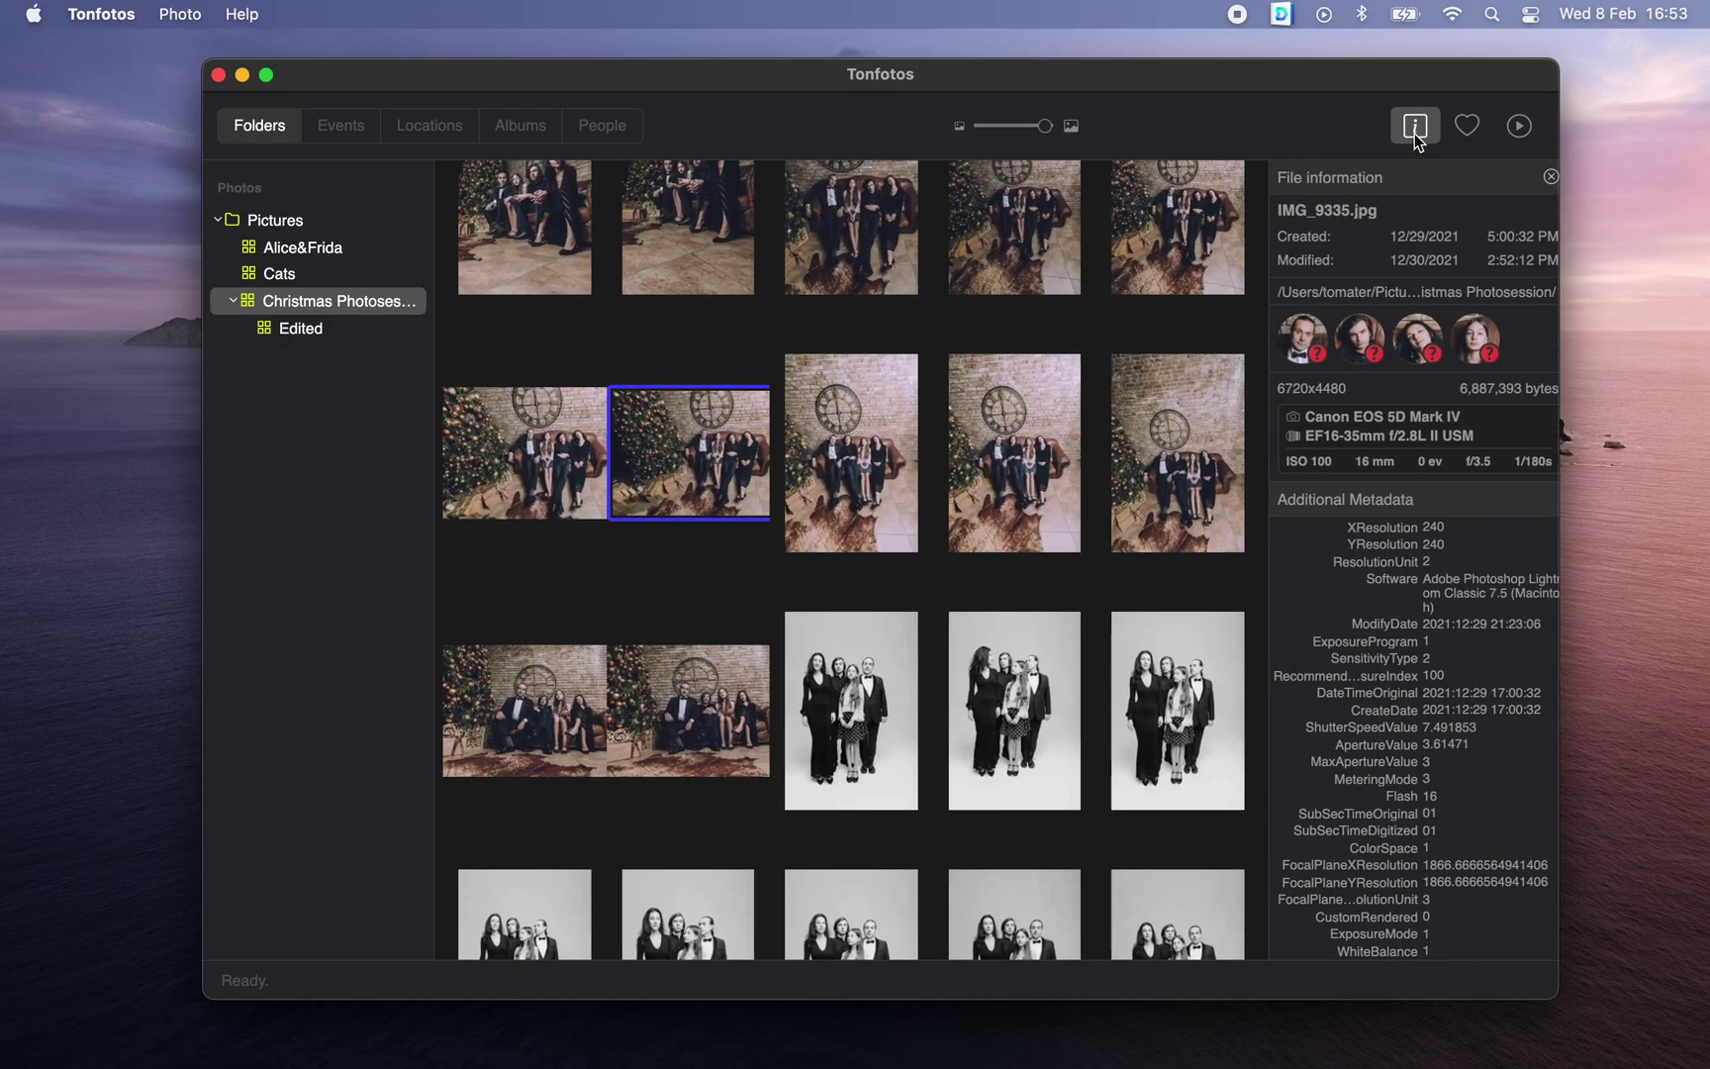
left_click(830, 255)
left_click(993, 255)
left_click(1170, 256)
left_click(699, 442)
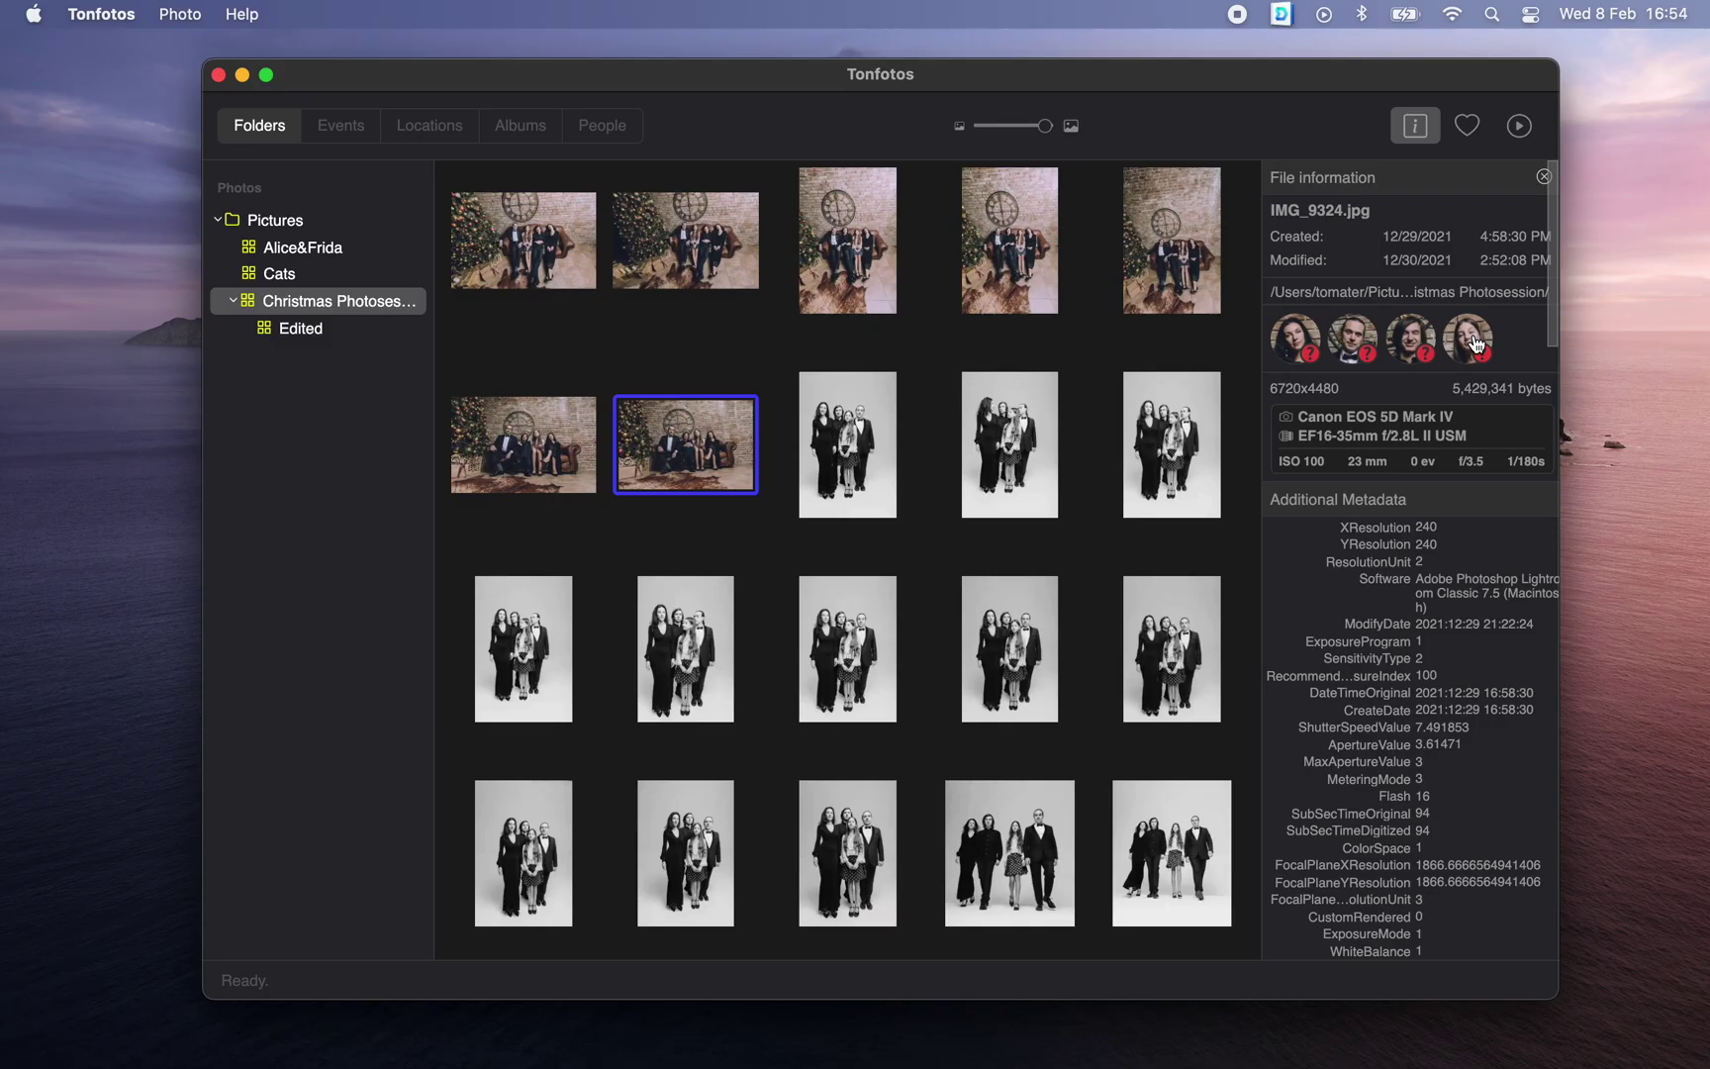
left_click(1299, 347)
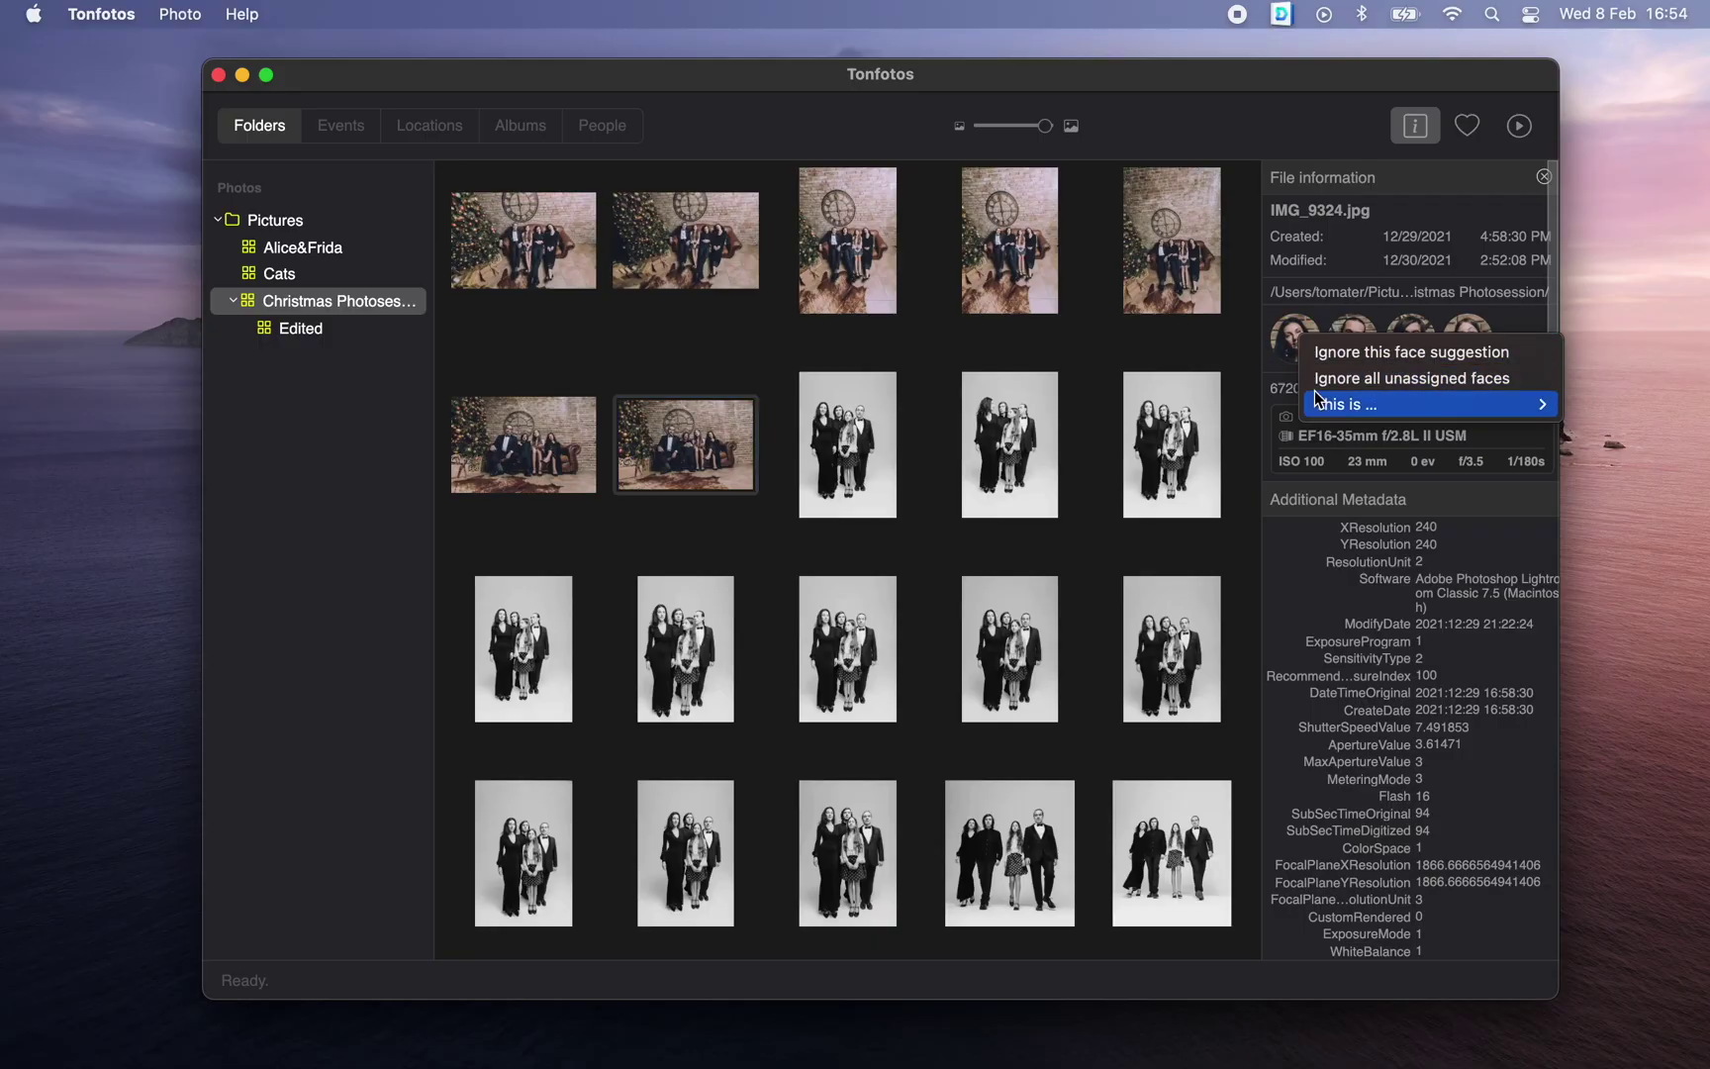
mouse_move(1321, 406)
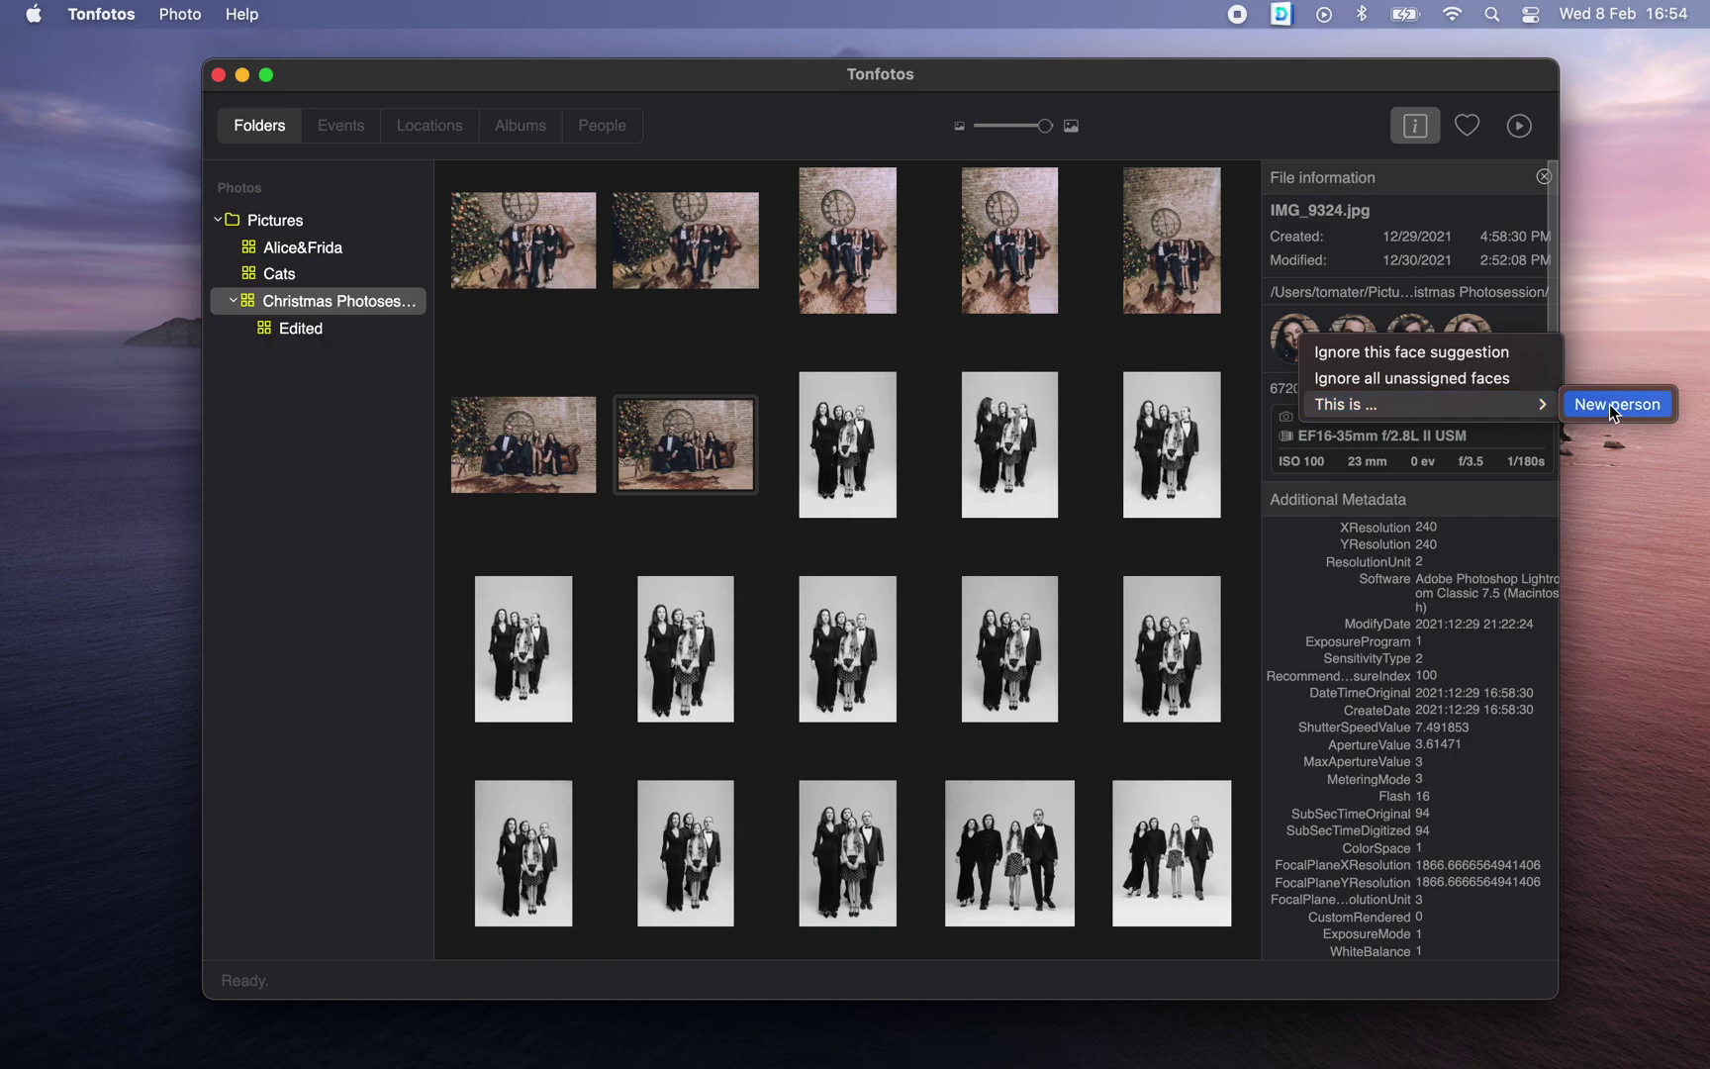
left_click(1237, 361)
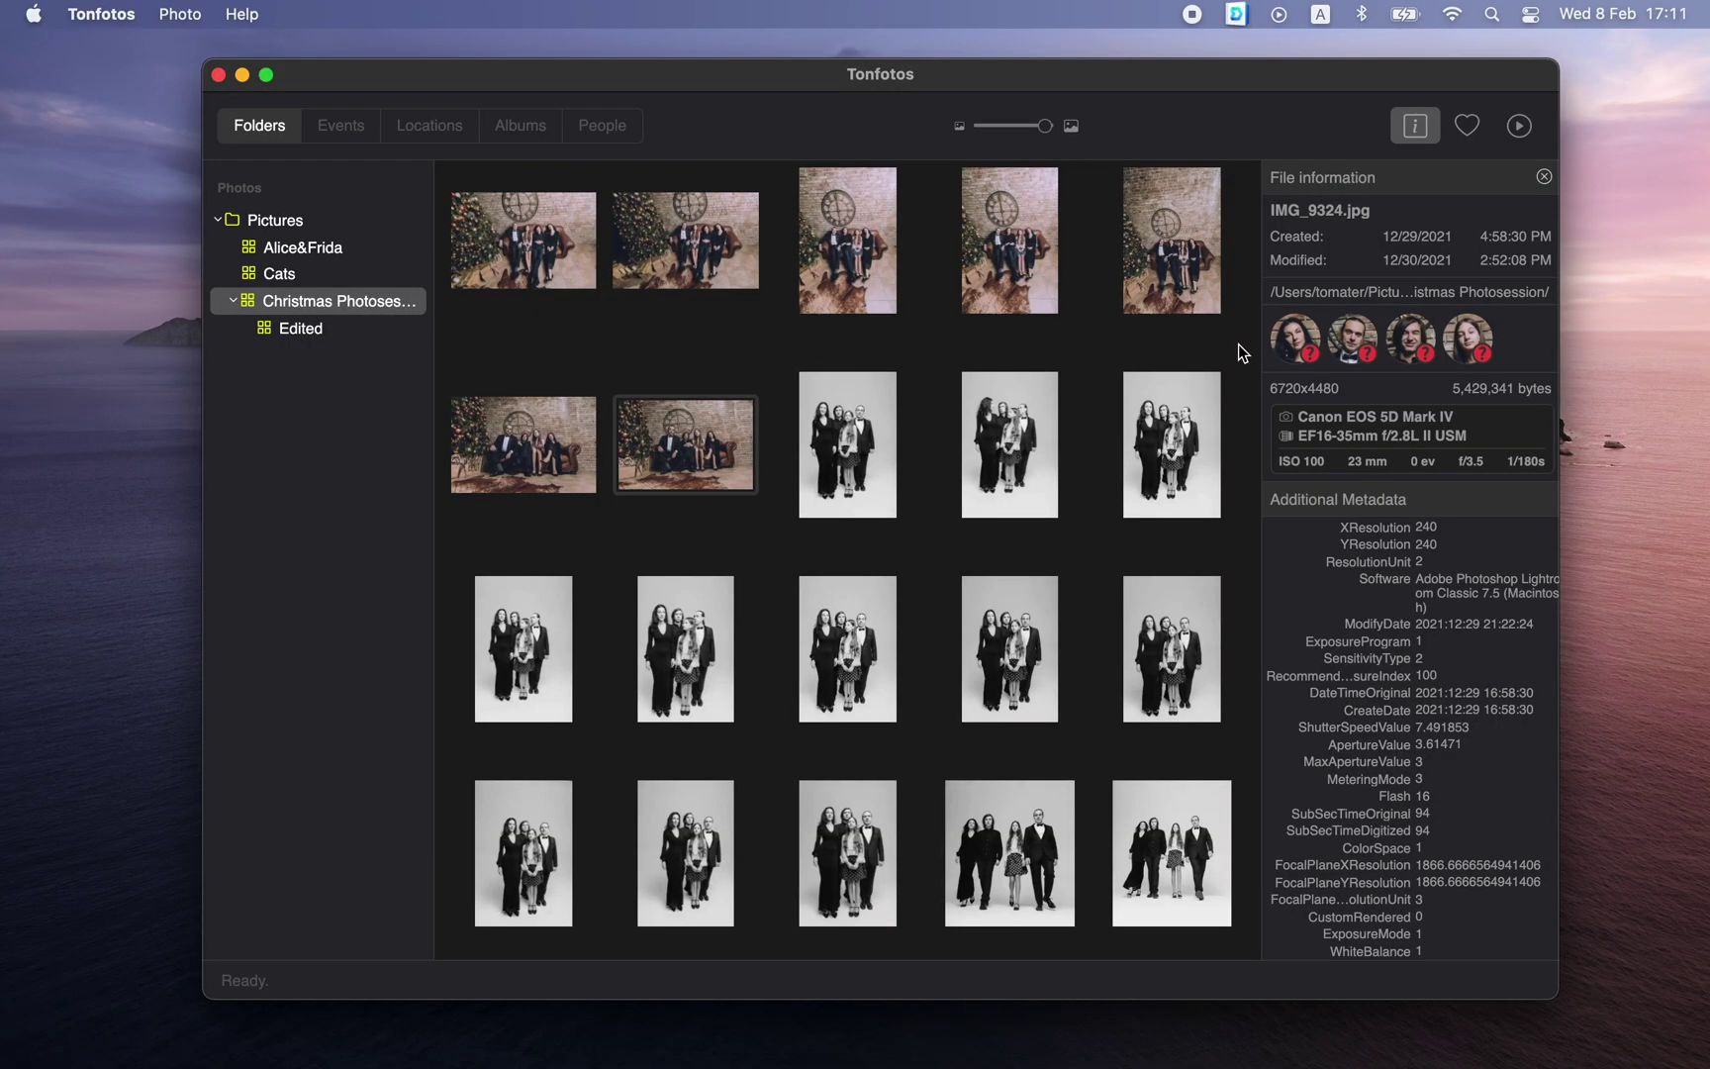
Open the family sofa photo IMG_9324.jpg in the large single-photo view.
double_click(671, 455)
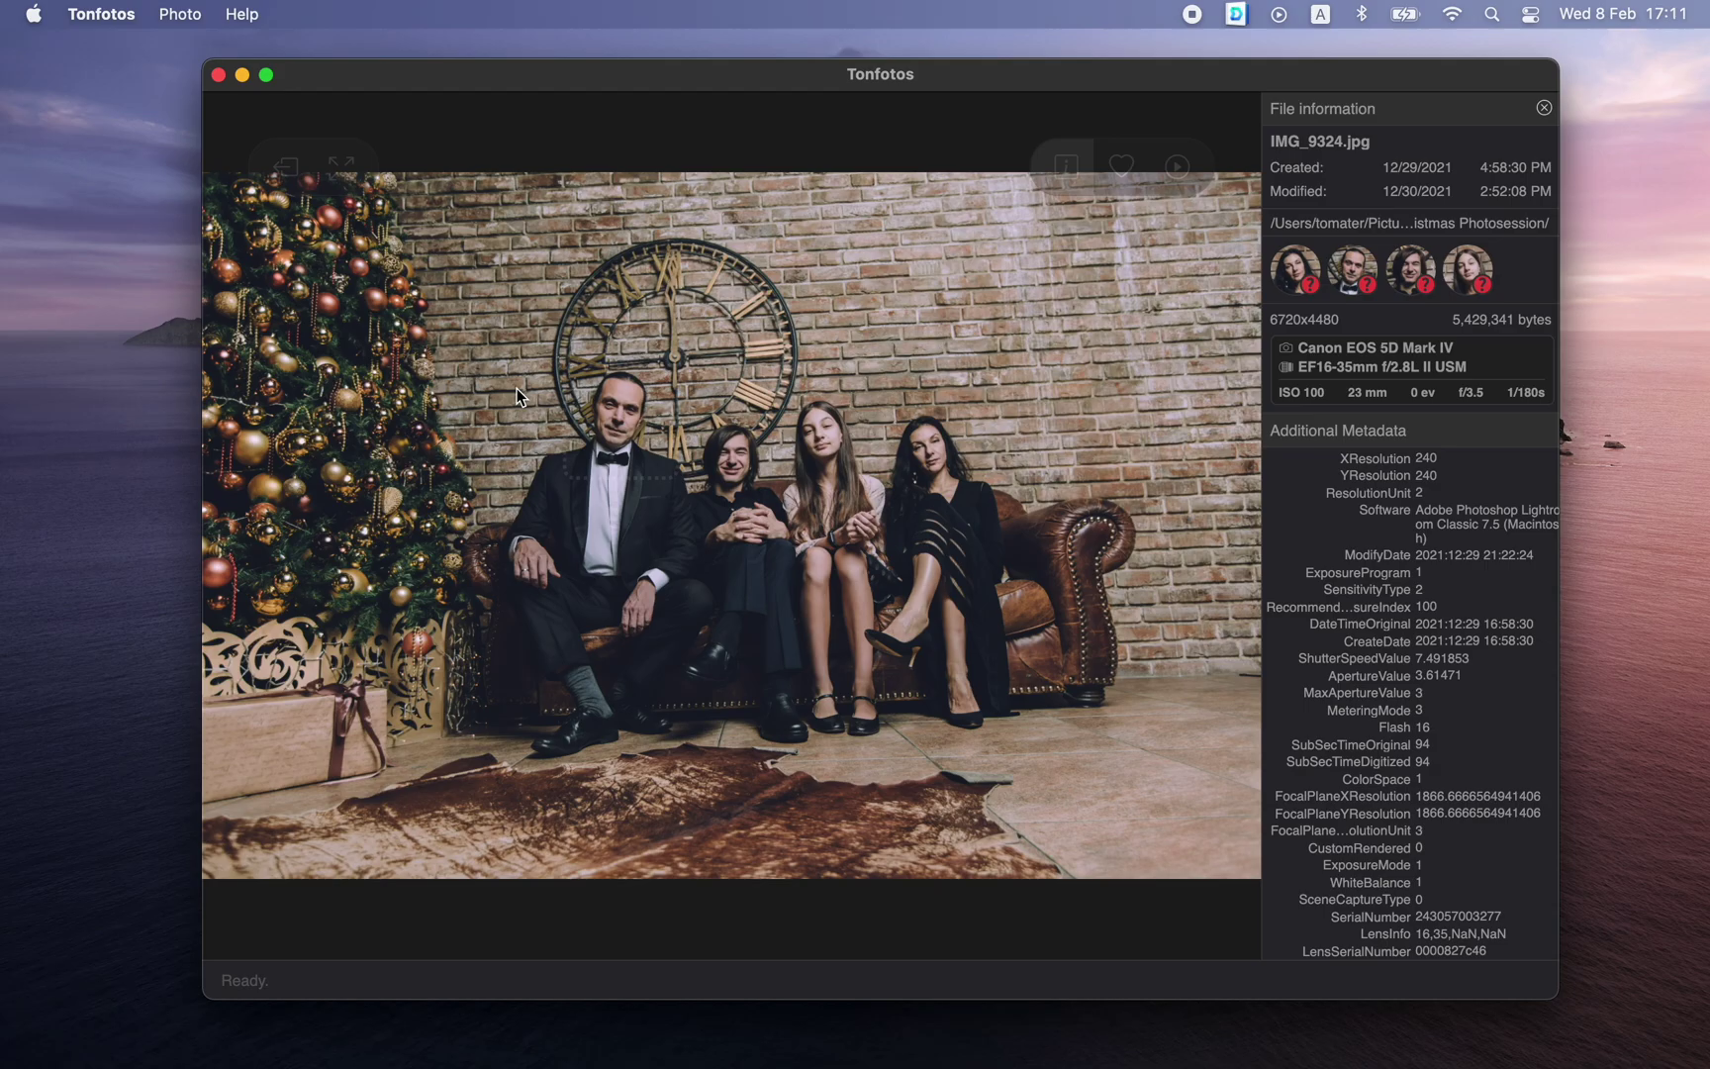
mouse_move(229, 134)
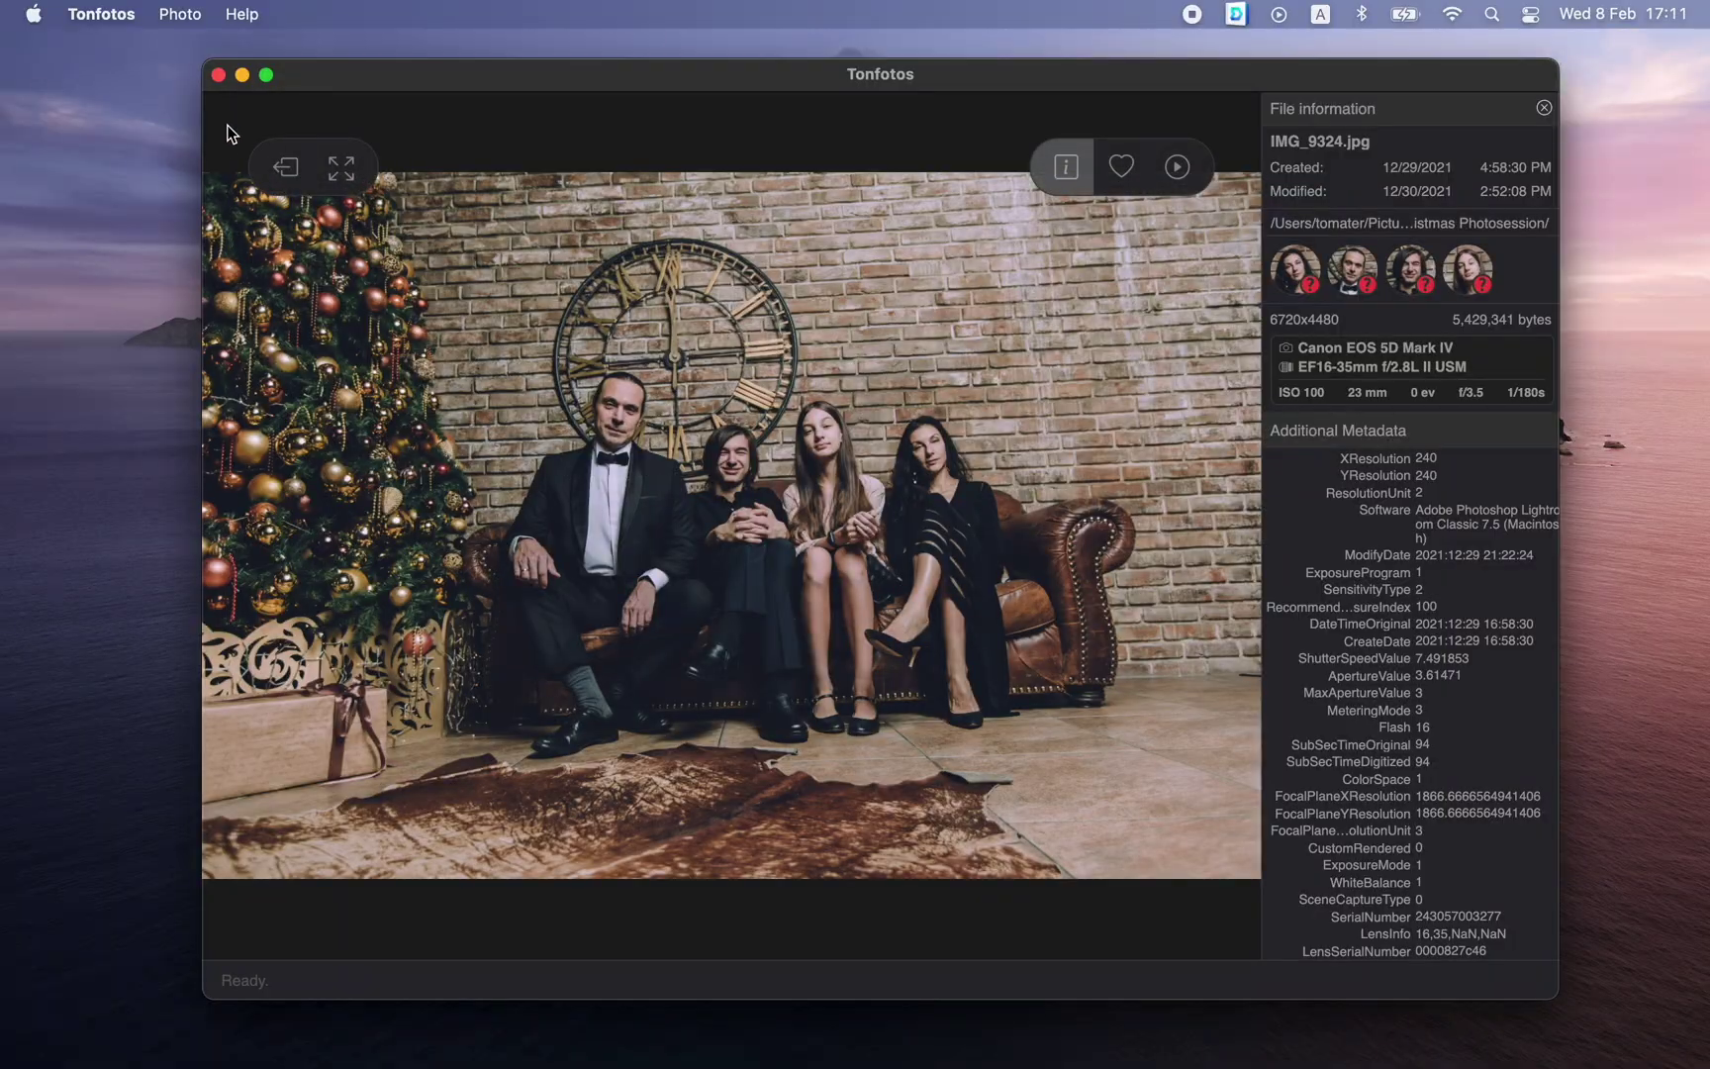
Return to the Christmas Photosession folder and open the family sofa photo IMG_9325.jpg in the large single-photo view.
left_click(277, 178)
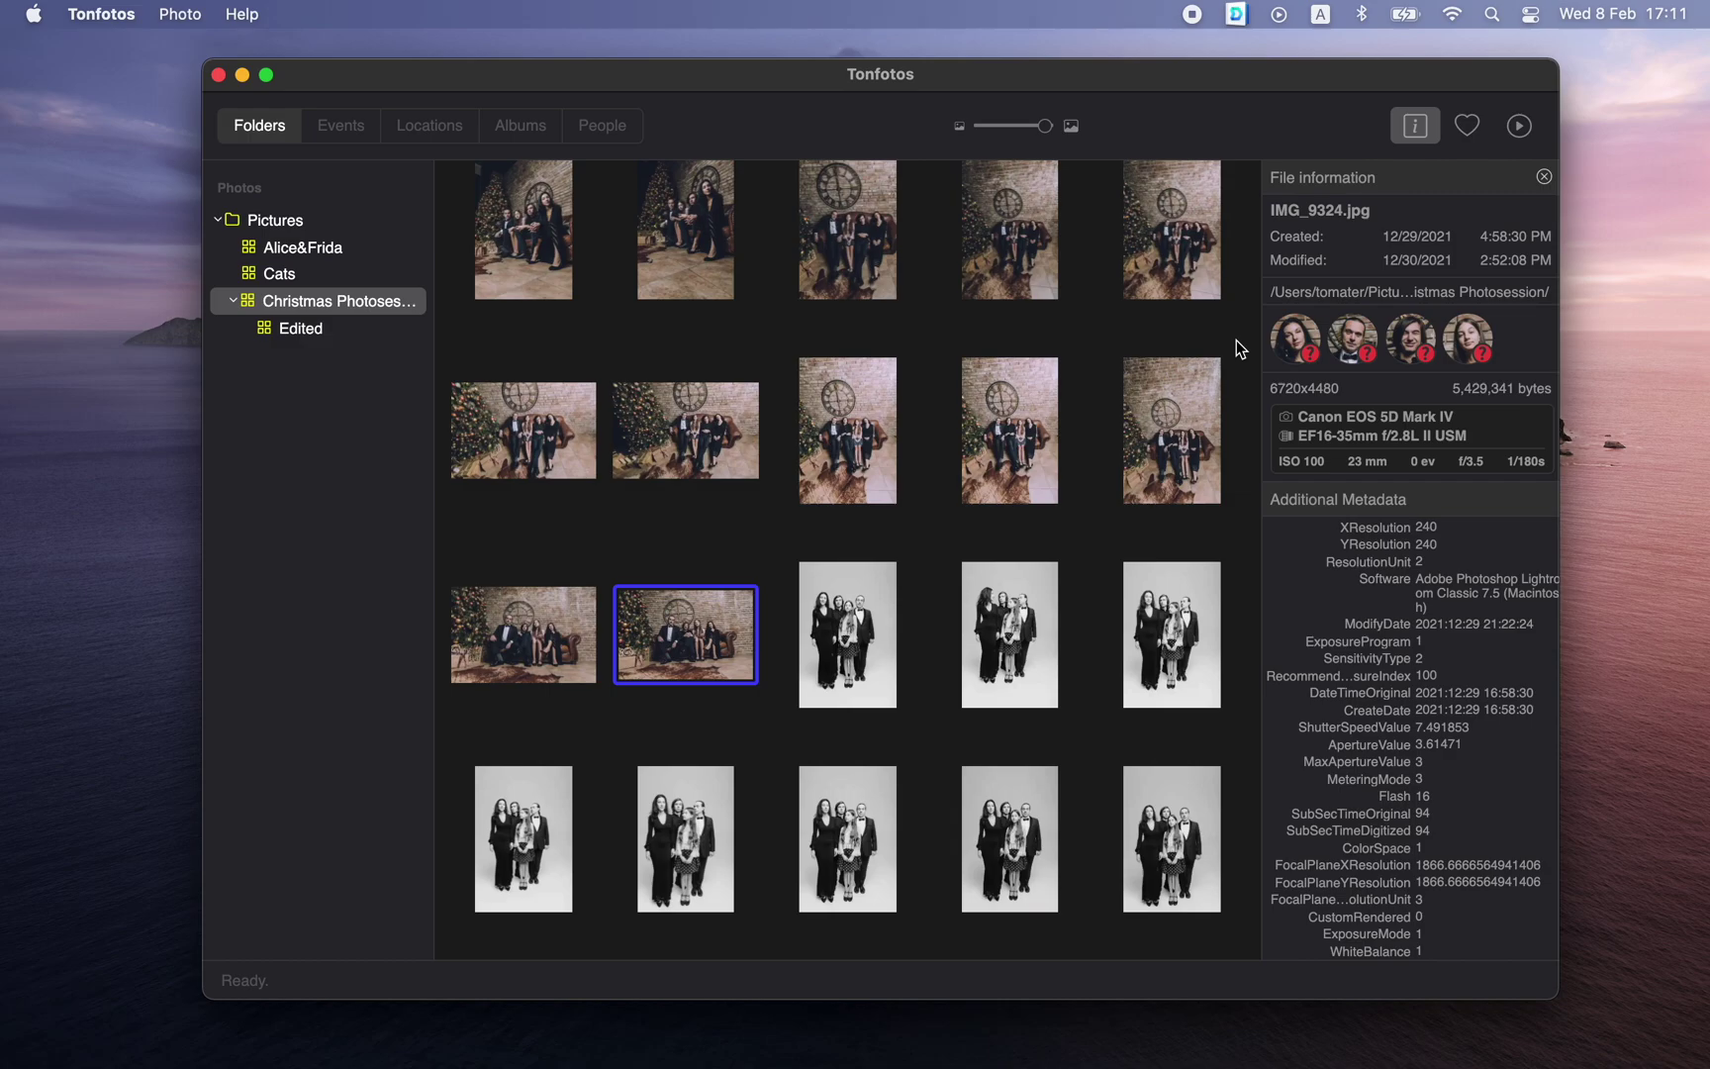
scroll(1236, 339, "down", 3)
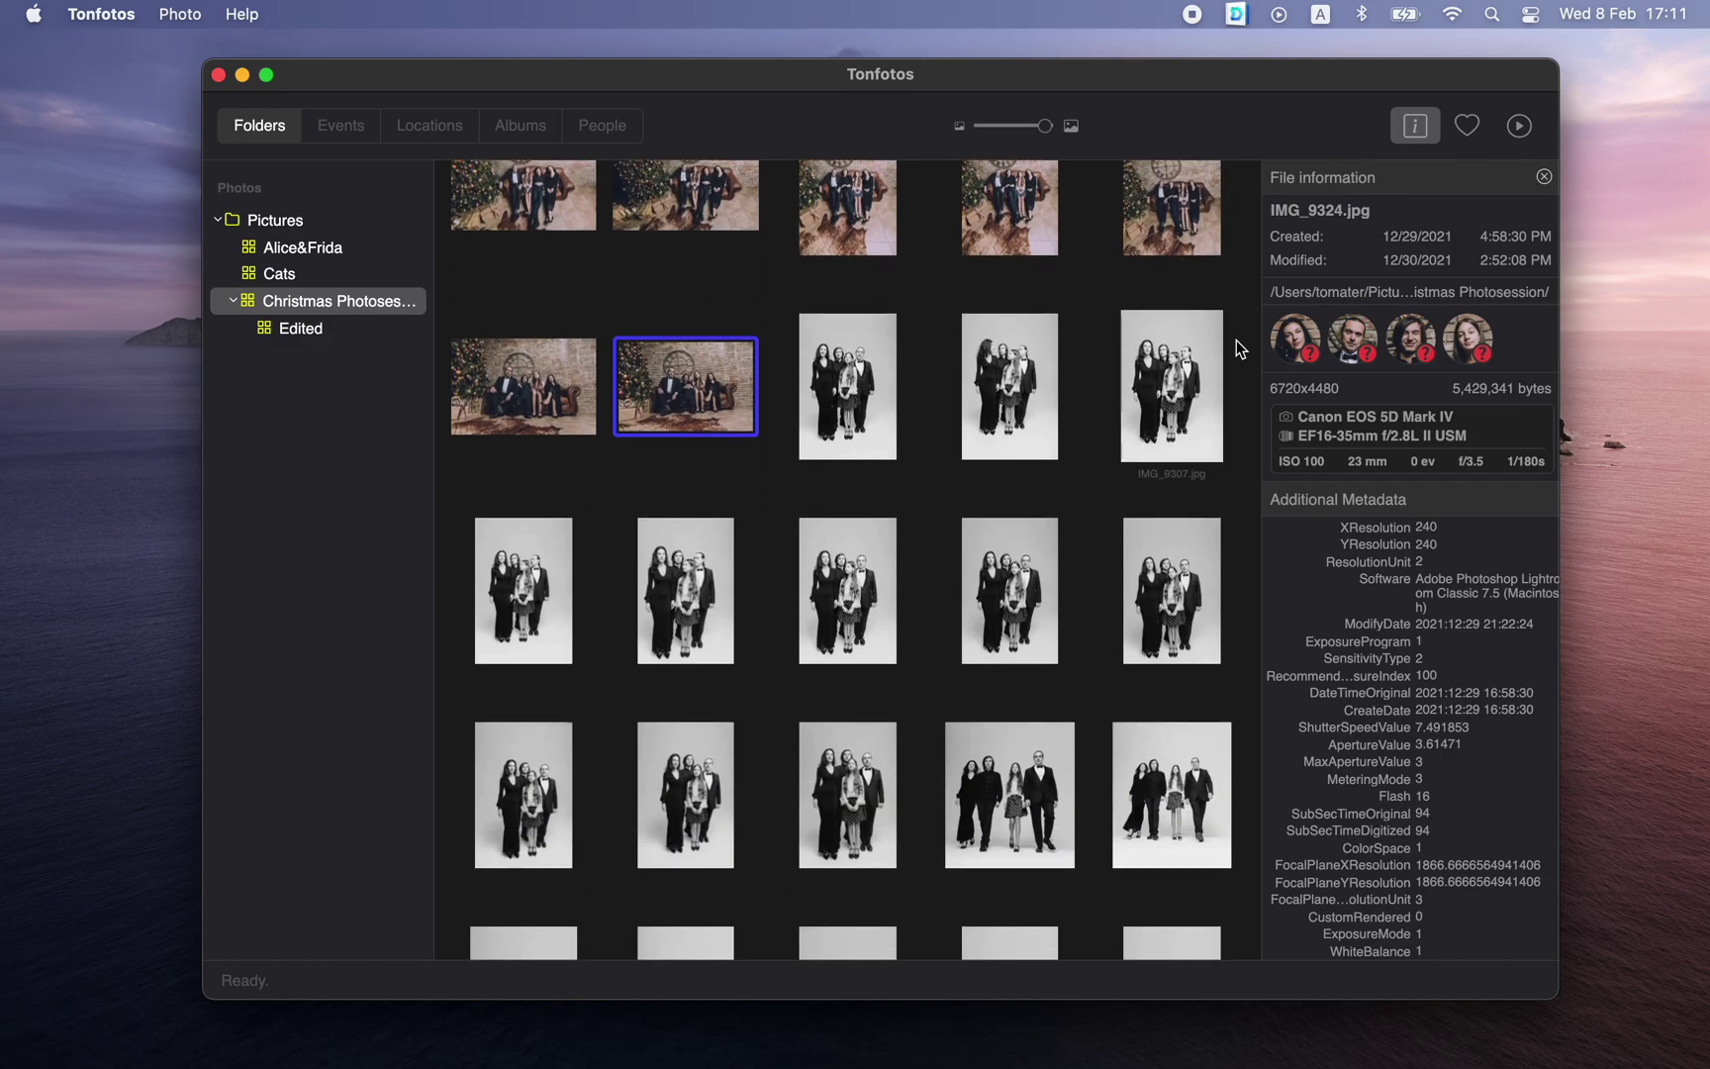
key("Return")
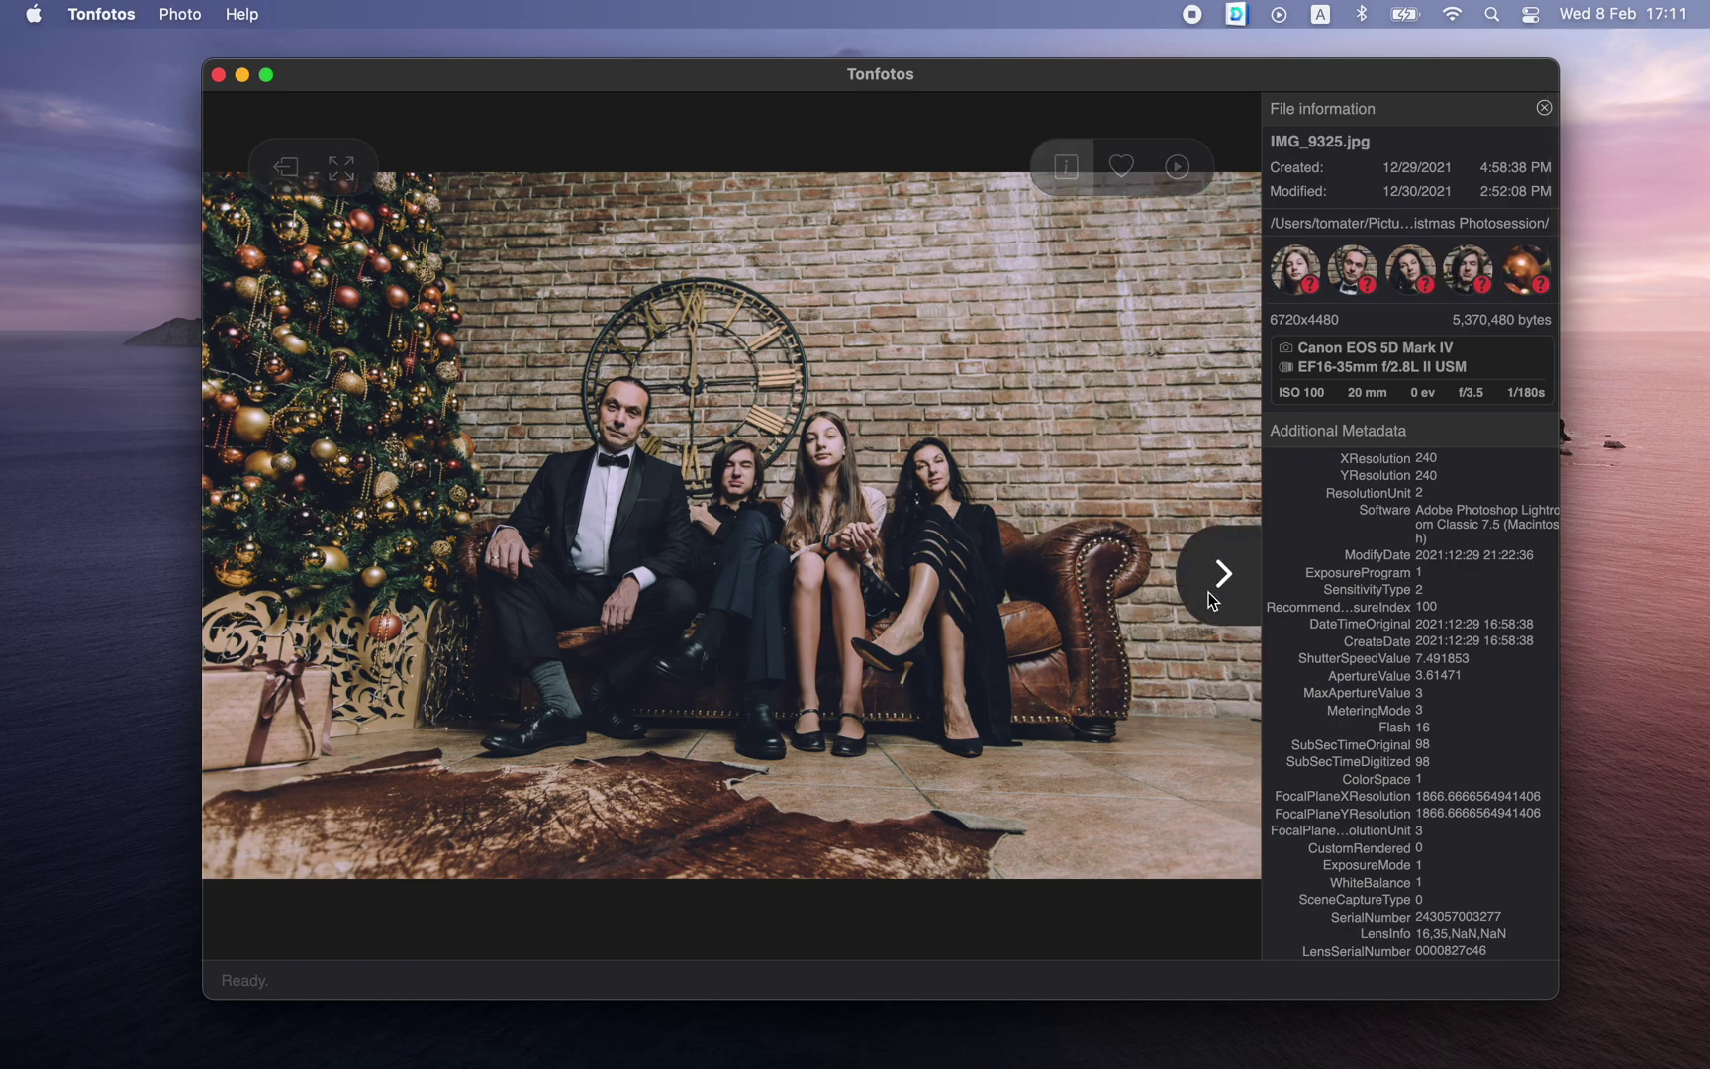
Page between IMG_9325.jpg and its neighbouring photo with the file information hidden, and show the file information again.
left_click(1066, 179)
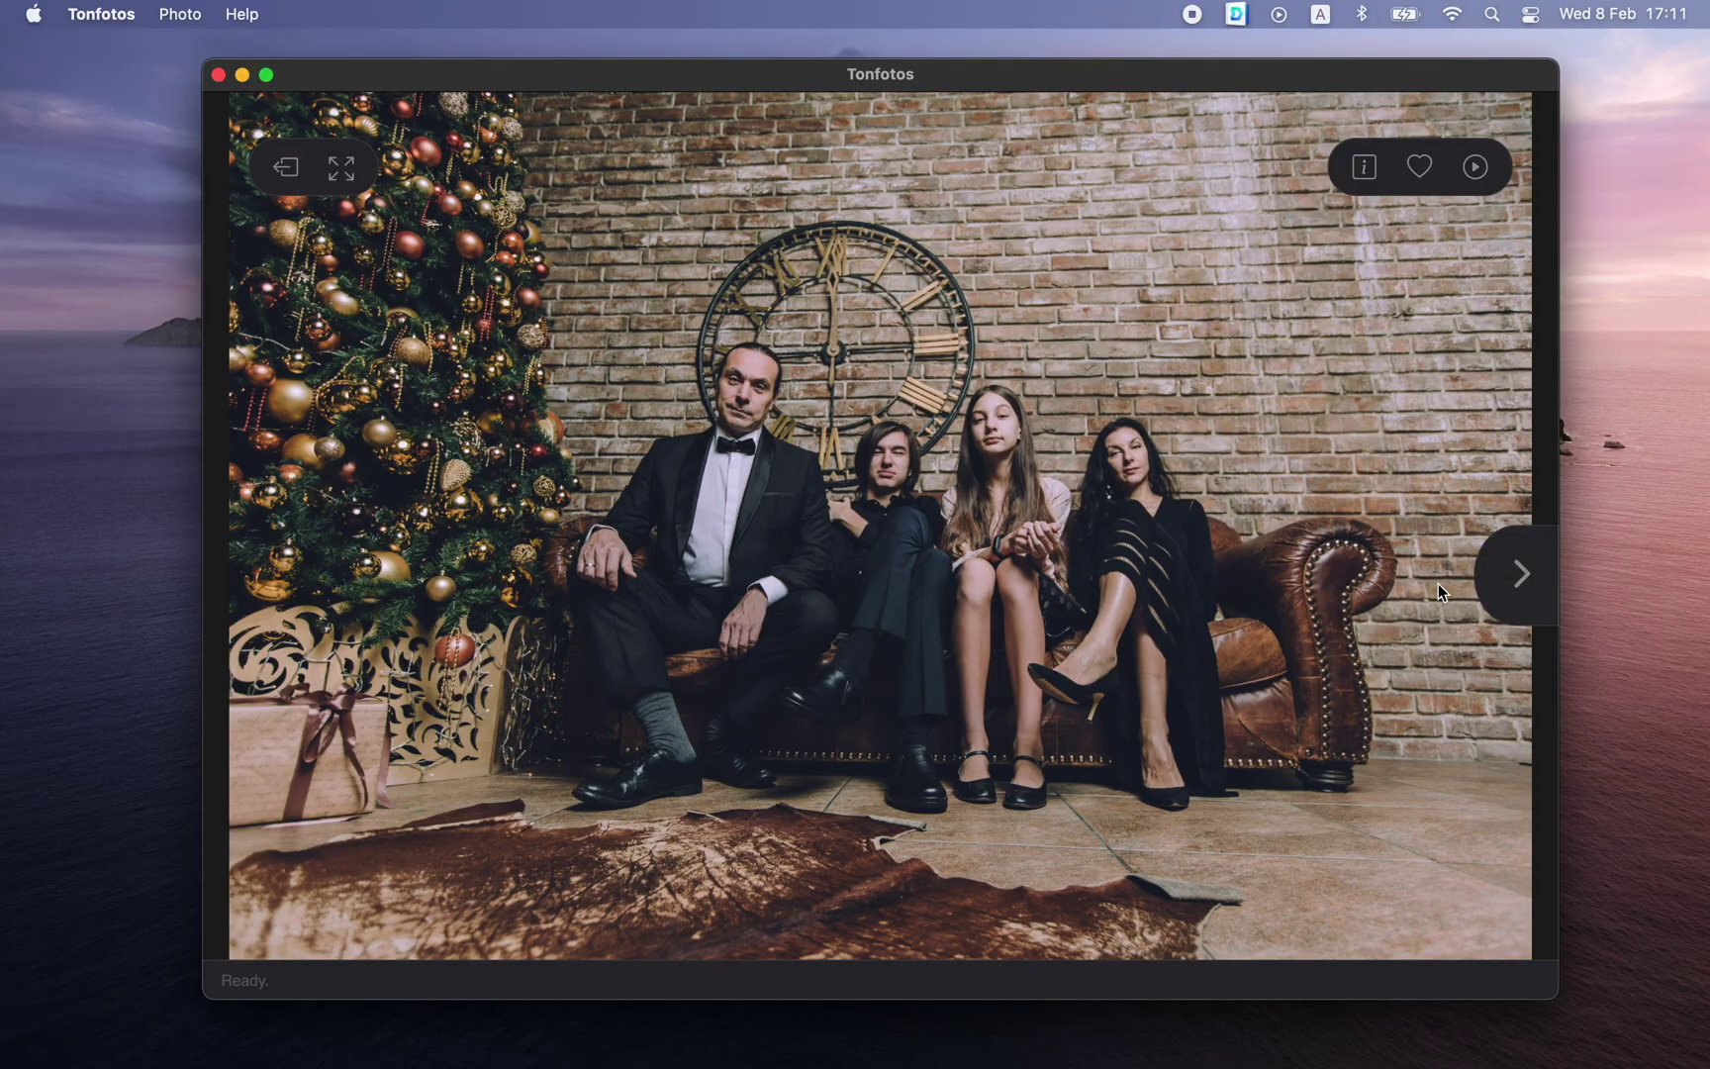
left_click(1501, 587)
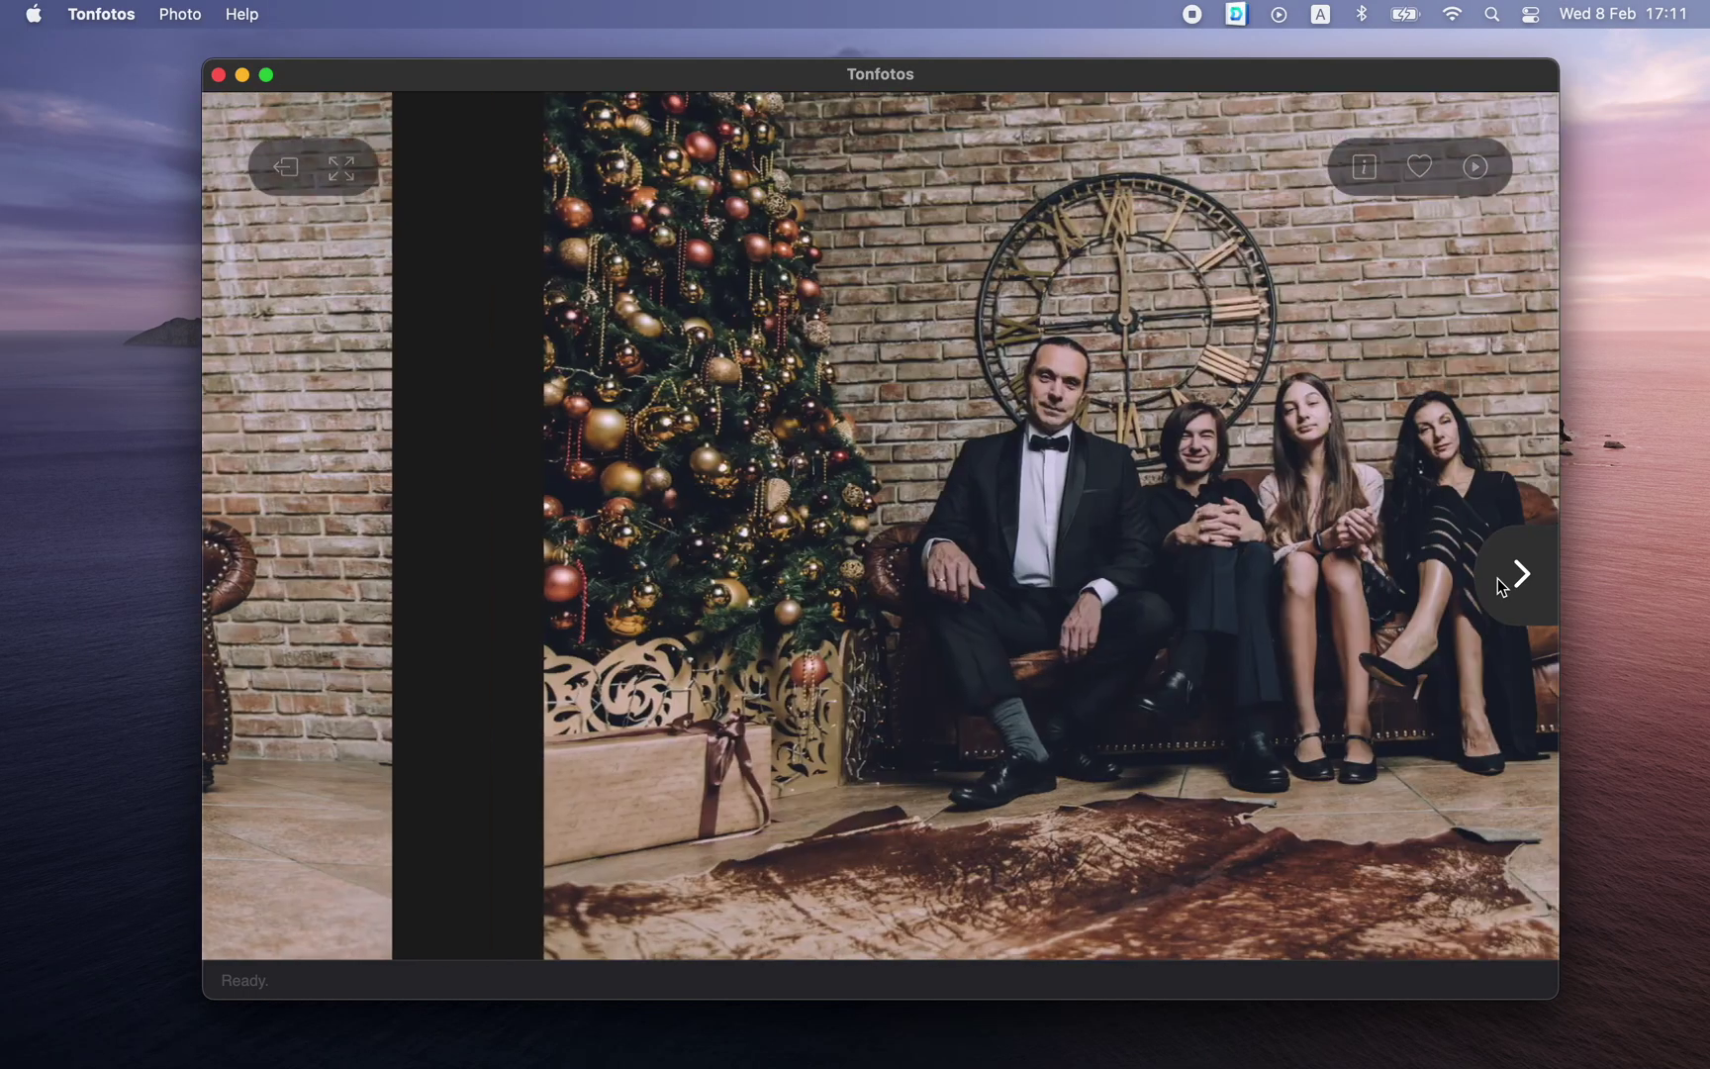
left_click(250, 588)
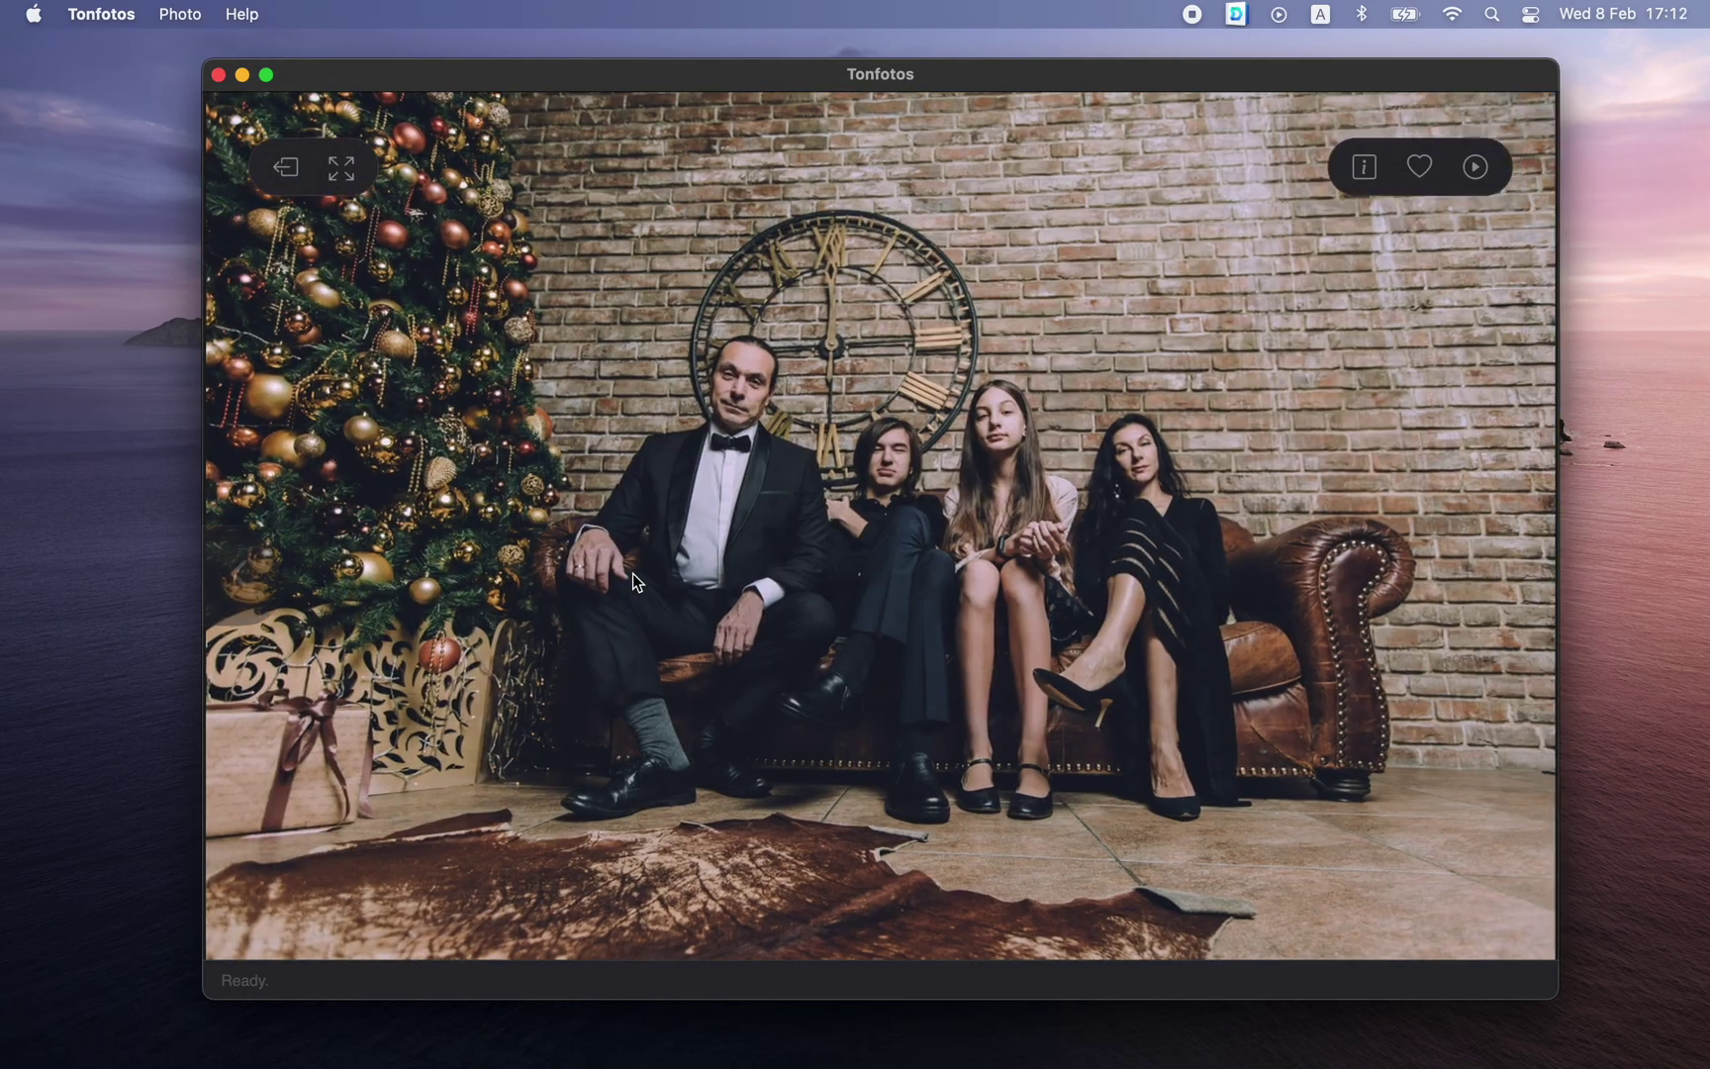
double_click(632, 573)
double_click(632, 573)
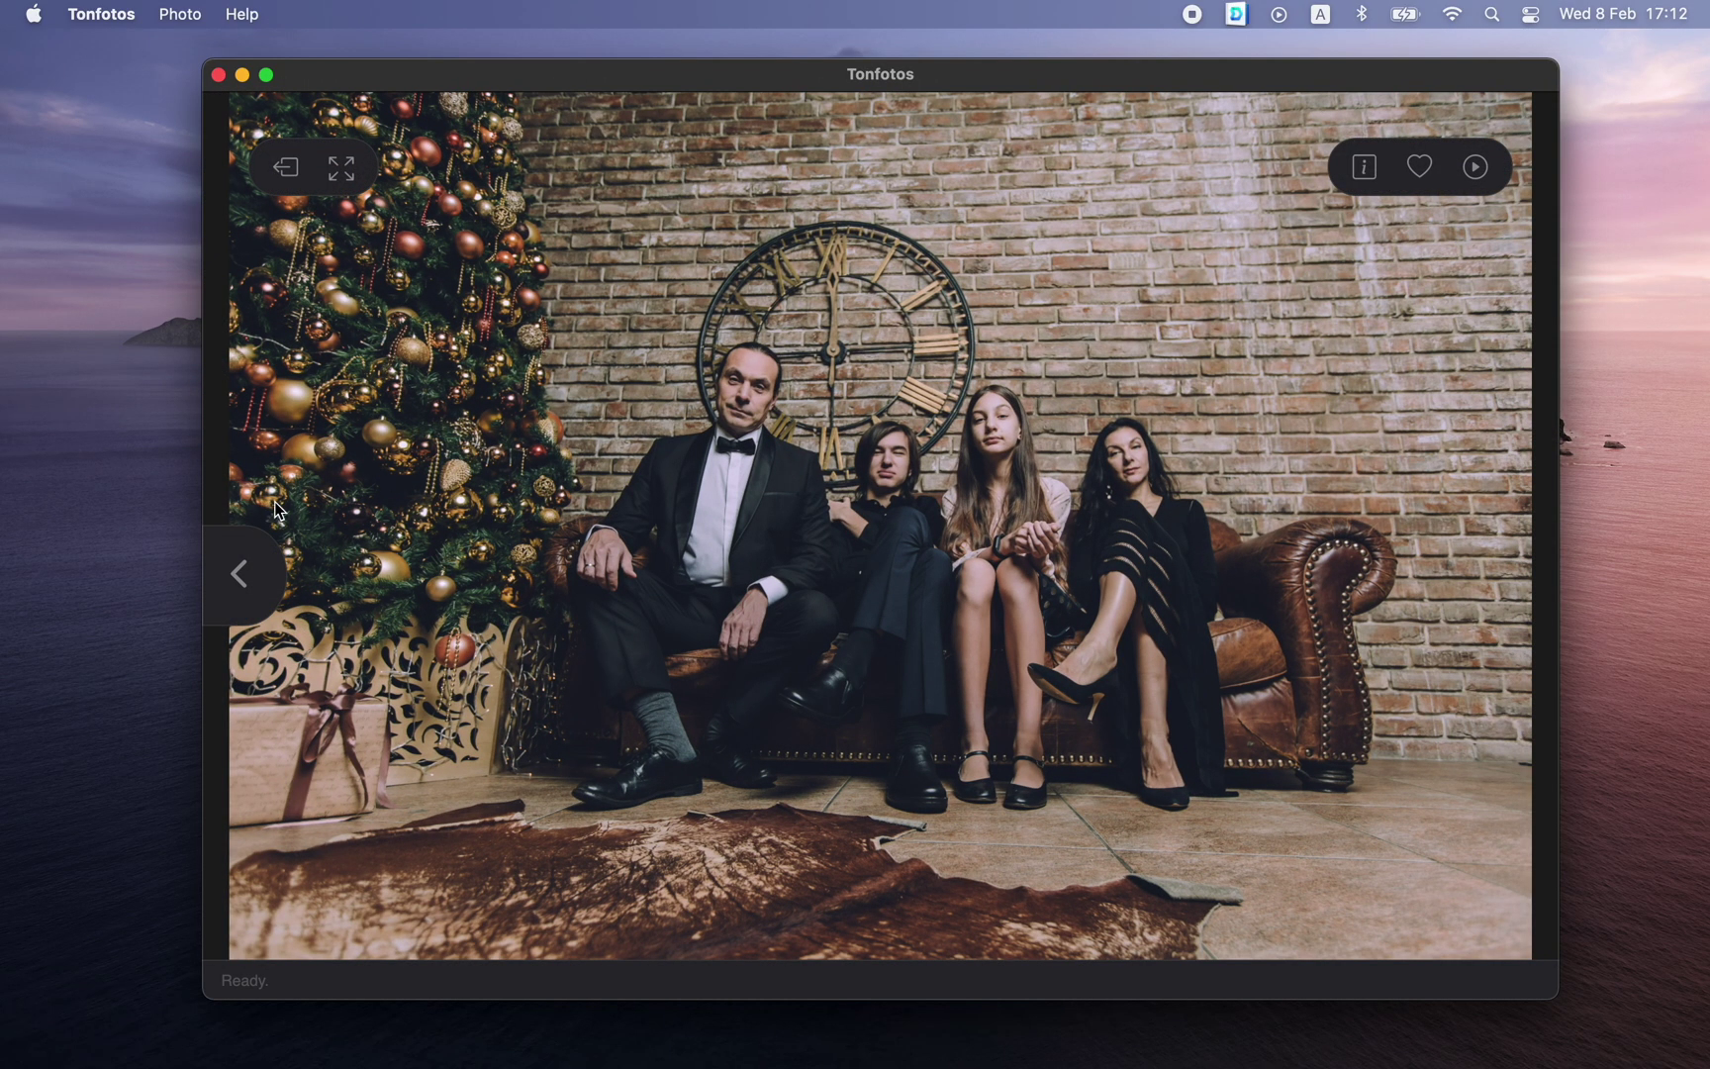
left_click(1362, 172)
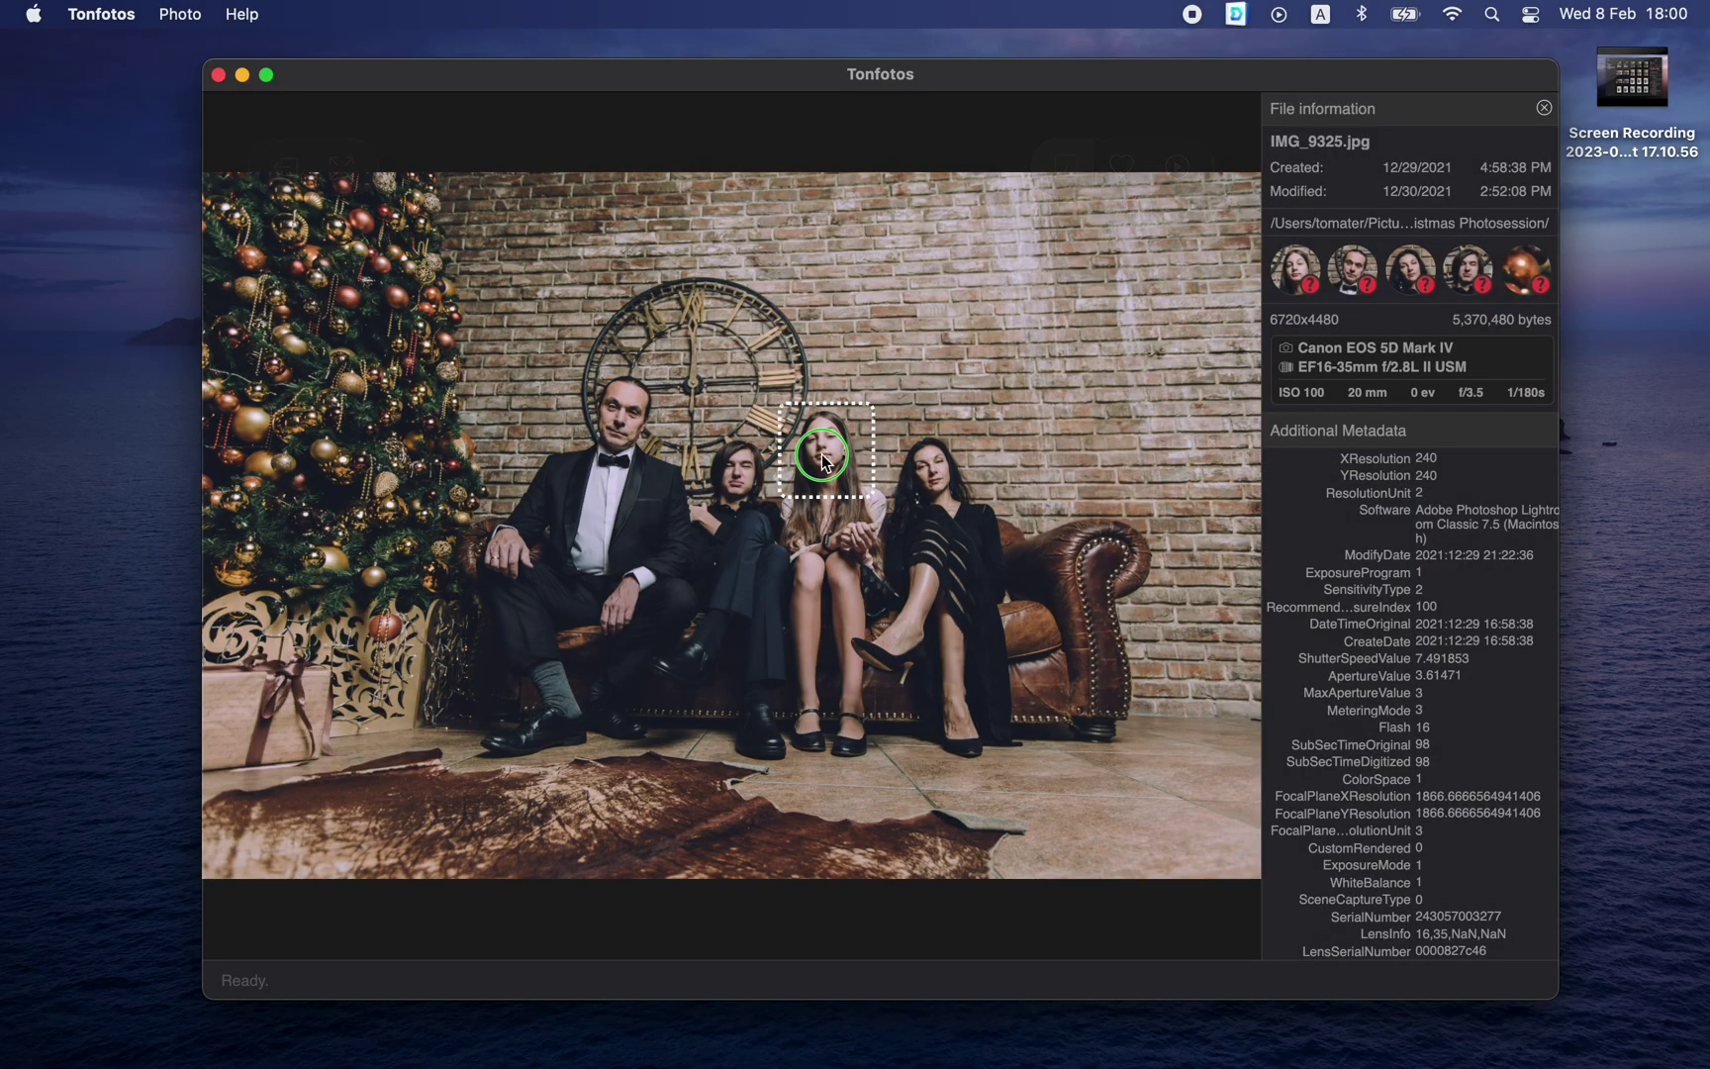
Assign the girl's face in IMG_9325.jpg to a new person and enter her first name.
right_click(824, 460)
mouse_move(866, 520)
left_click(1144, 527)
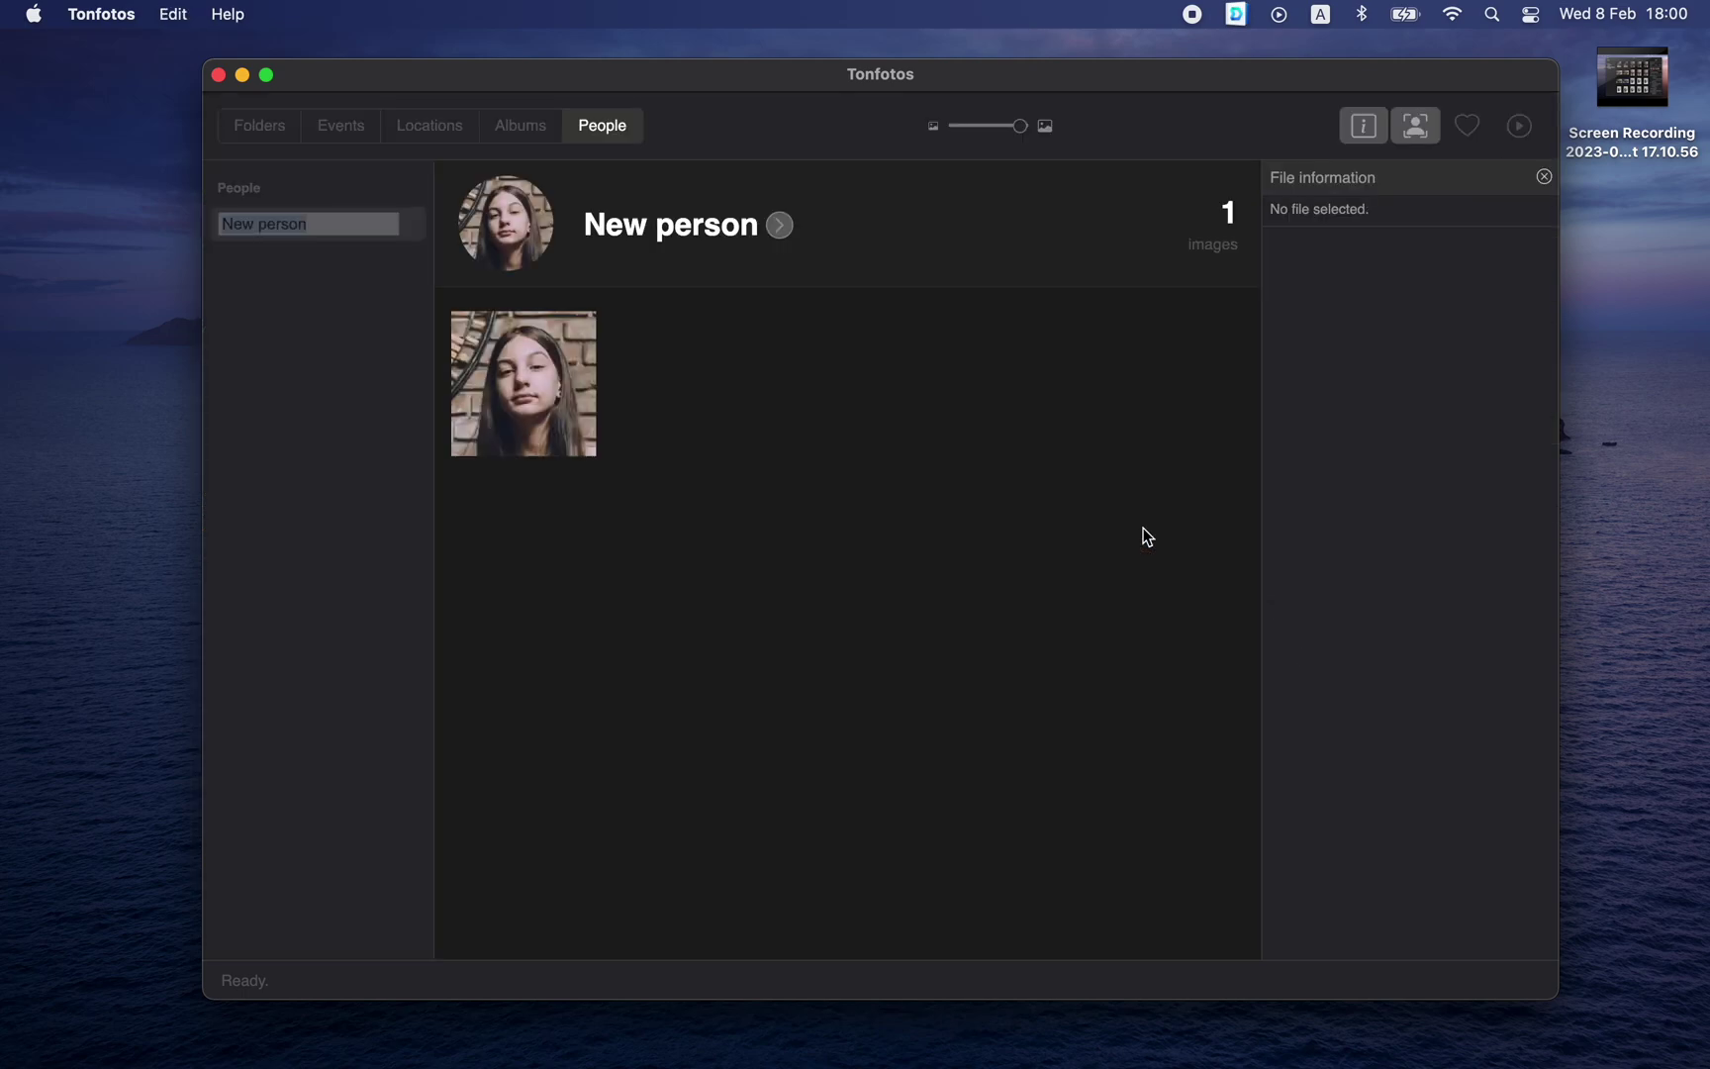
type("Alice")
key("Return")
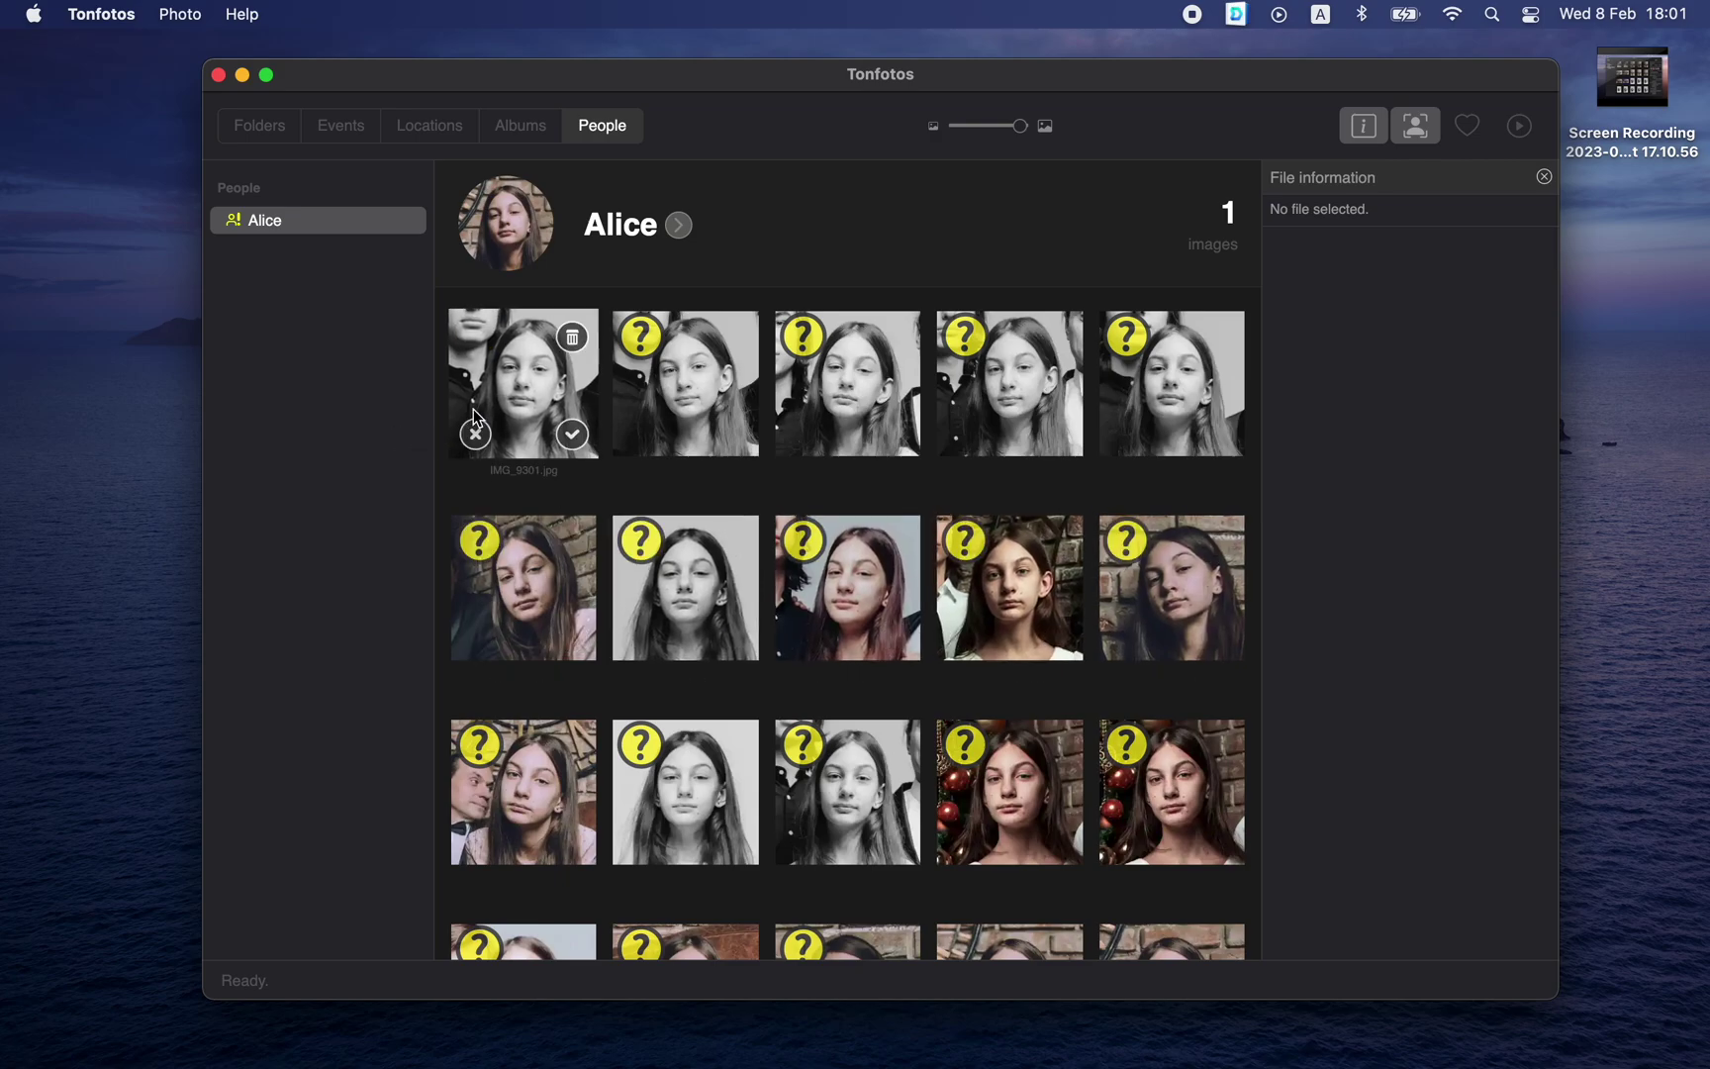
Review the suggested faces in the girl's person album, briefly switching to the Christmas Photosession folder and back.
scroll(592, 485, "down", 5)
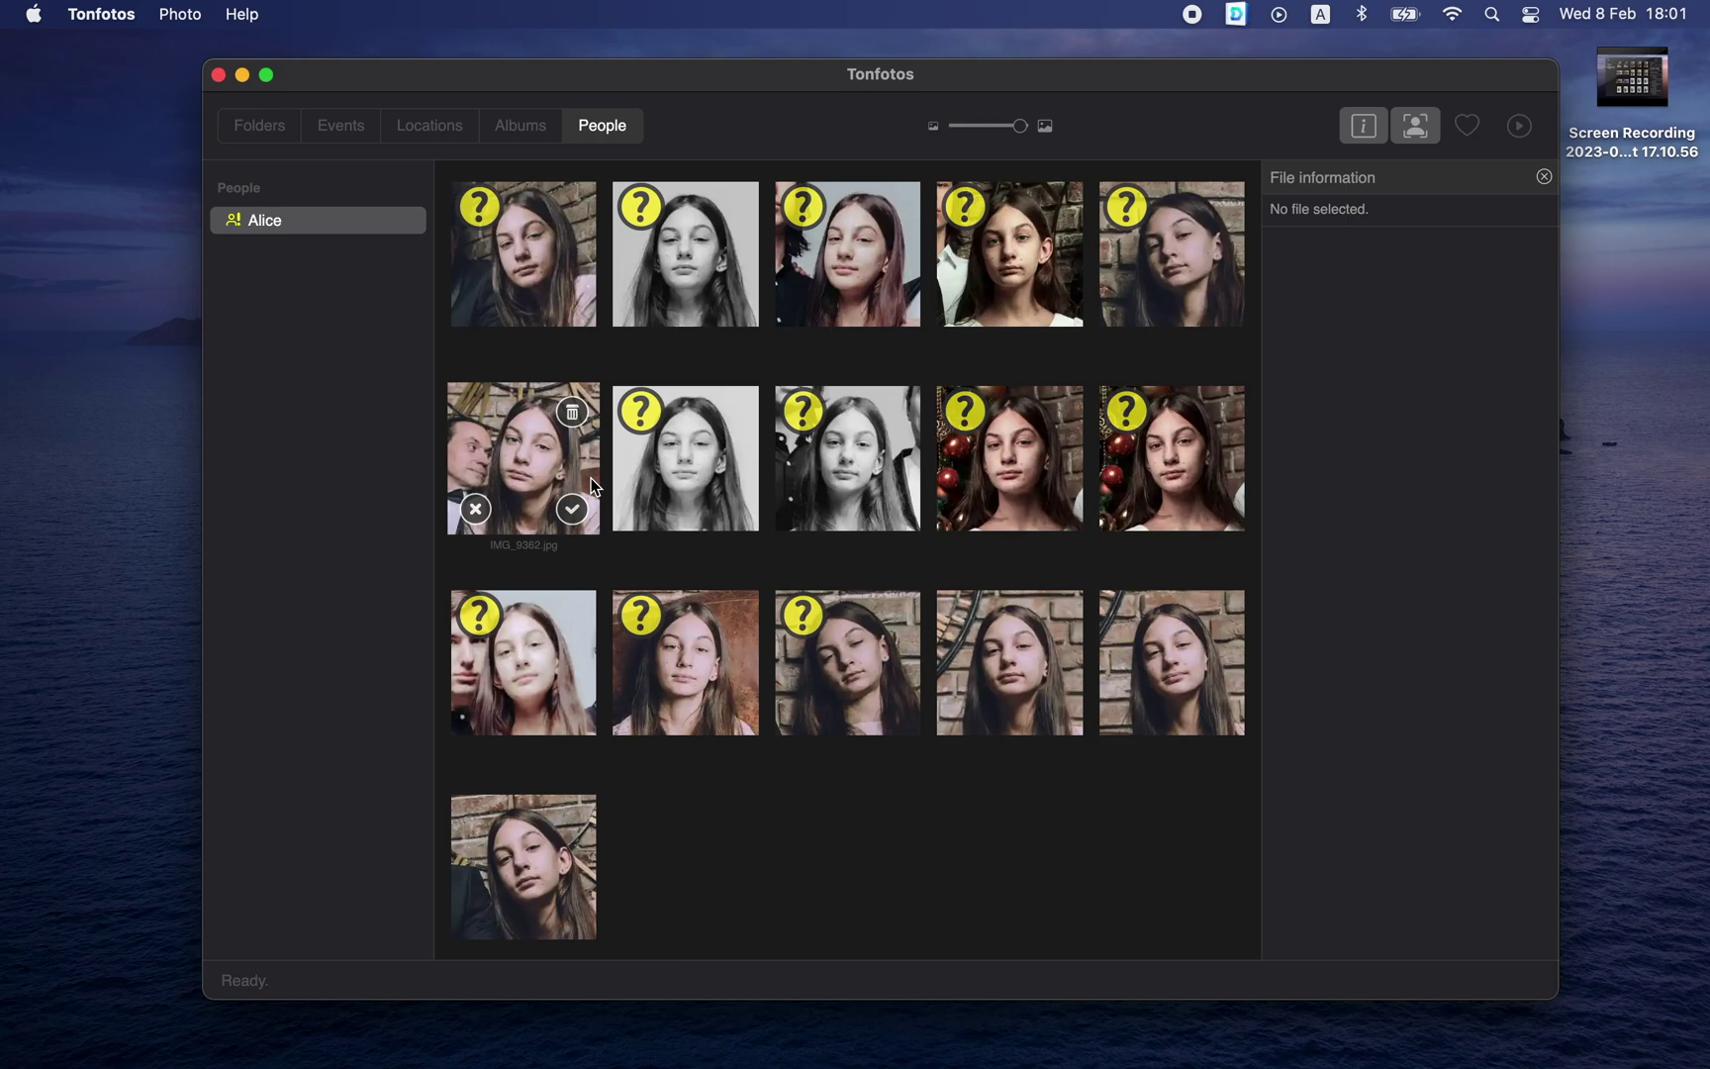
left_click(264, 133)
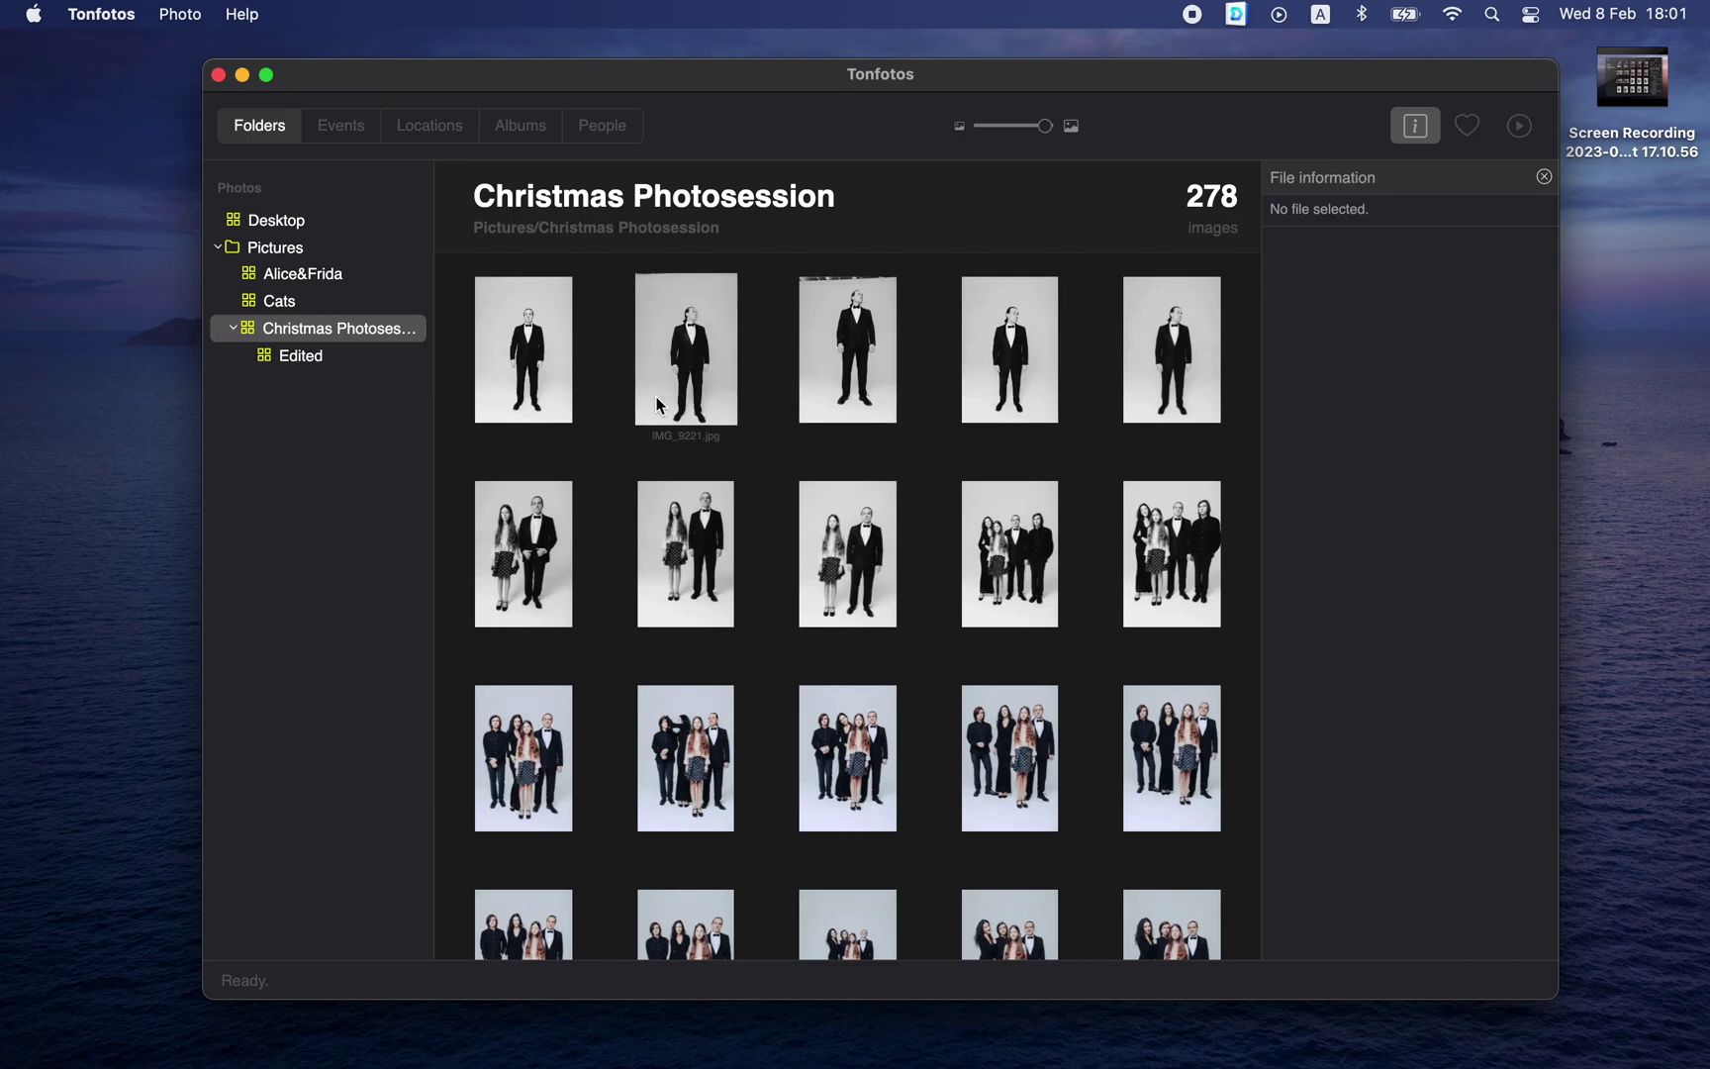
left_click(610, 130)
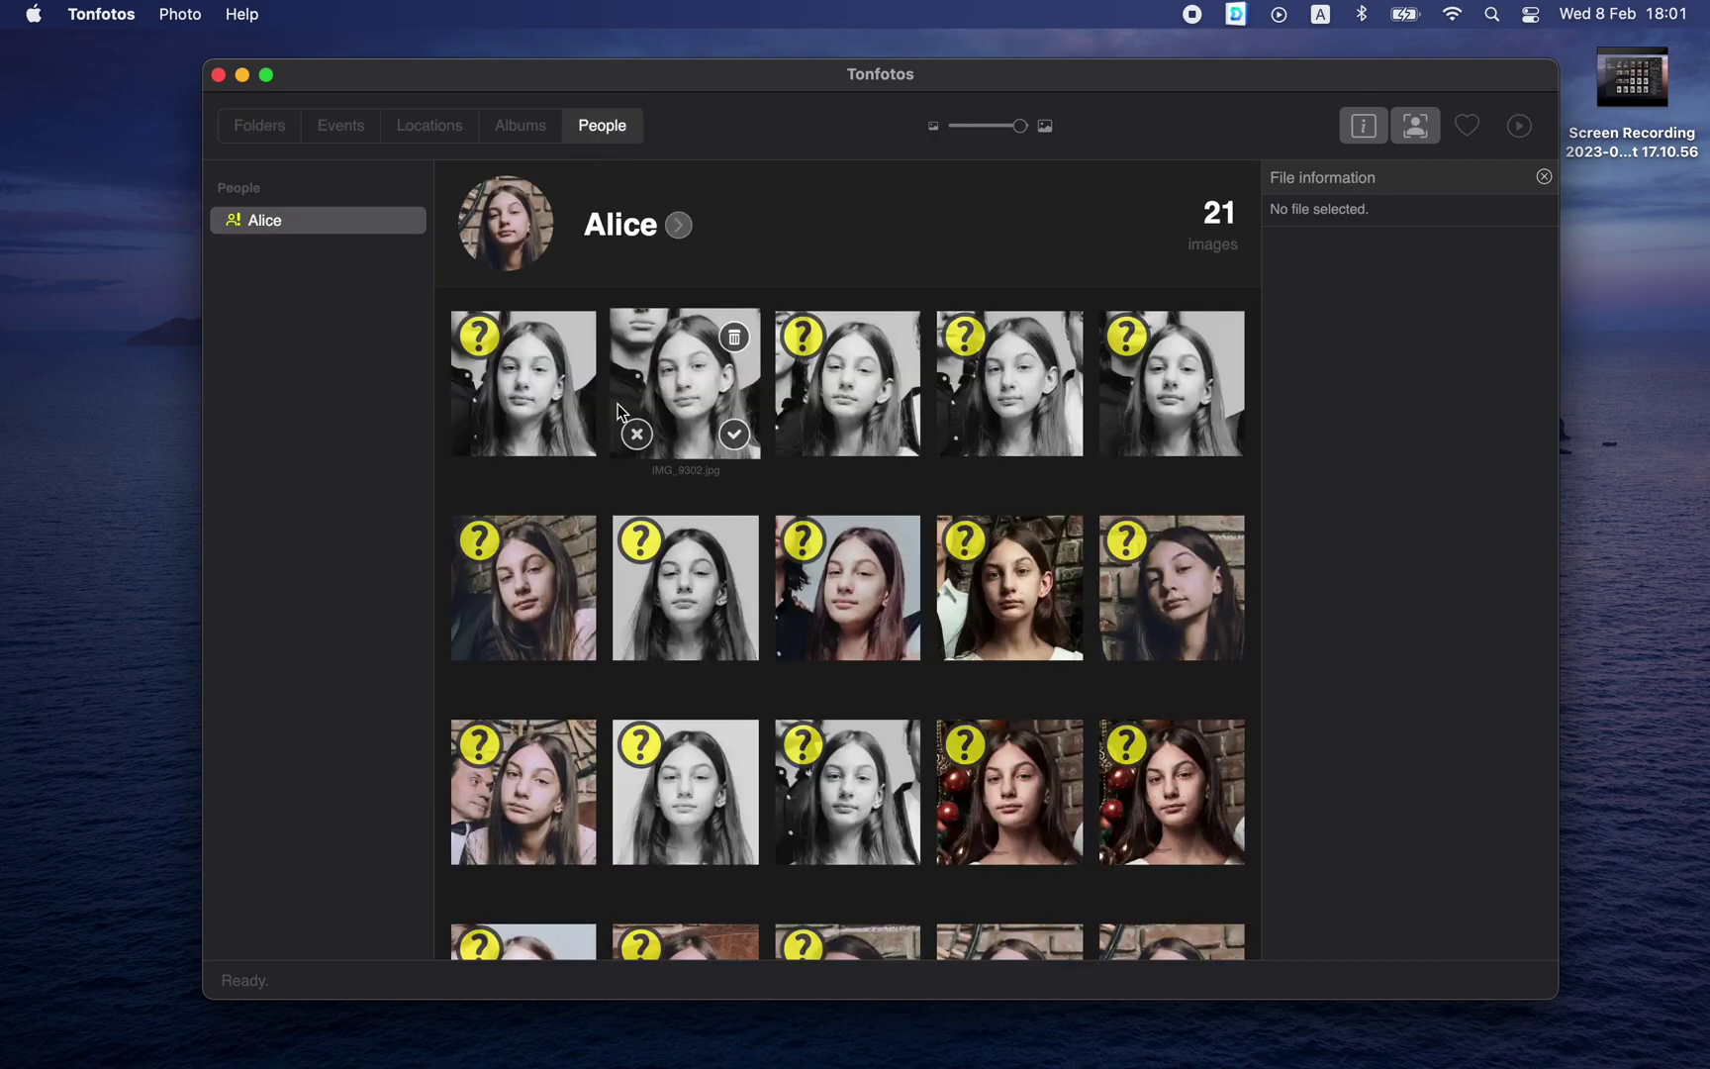
scroll(621, 411, "down", 2)
Select IMG_9350.jpg in the girl's person album, go to its containing folder and open it in the large view.
left_click(573, 837)
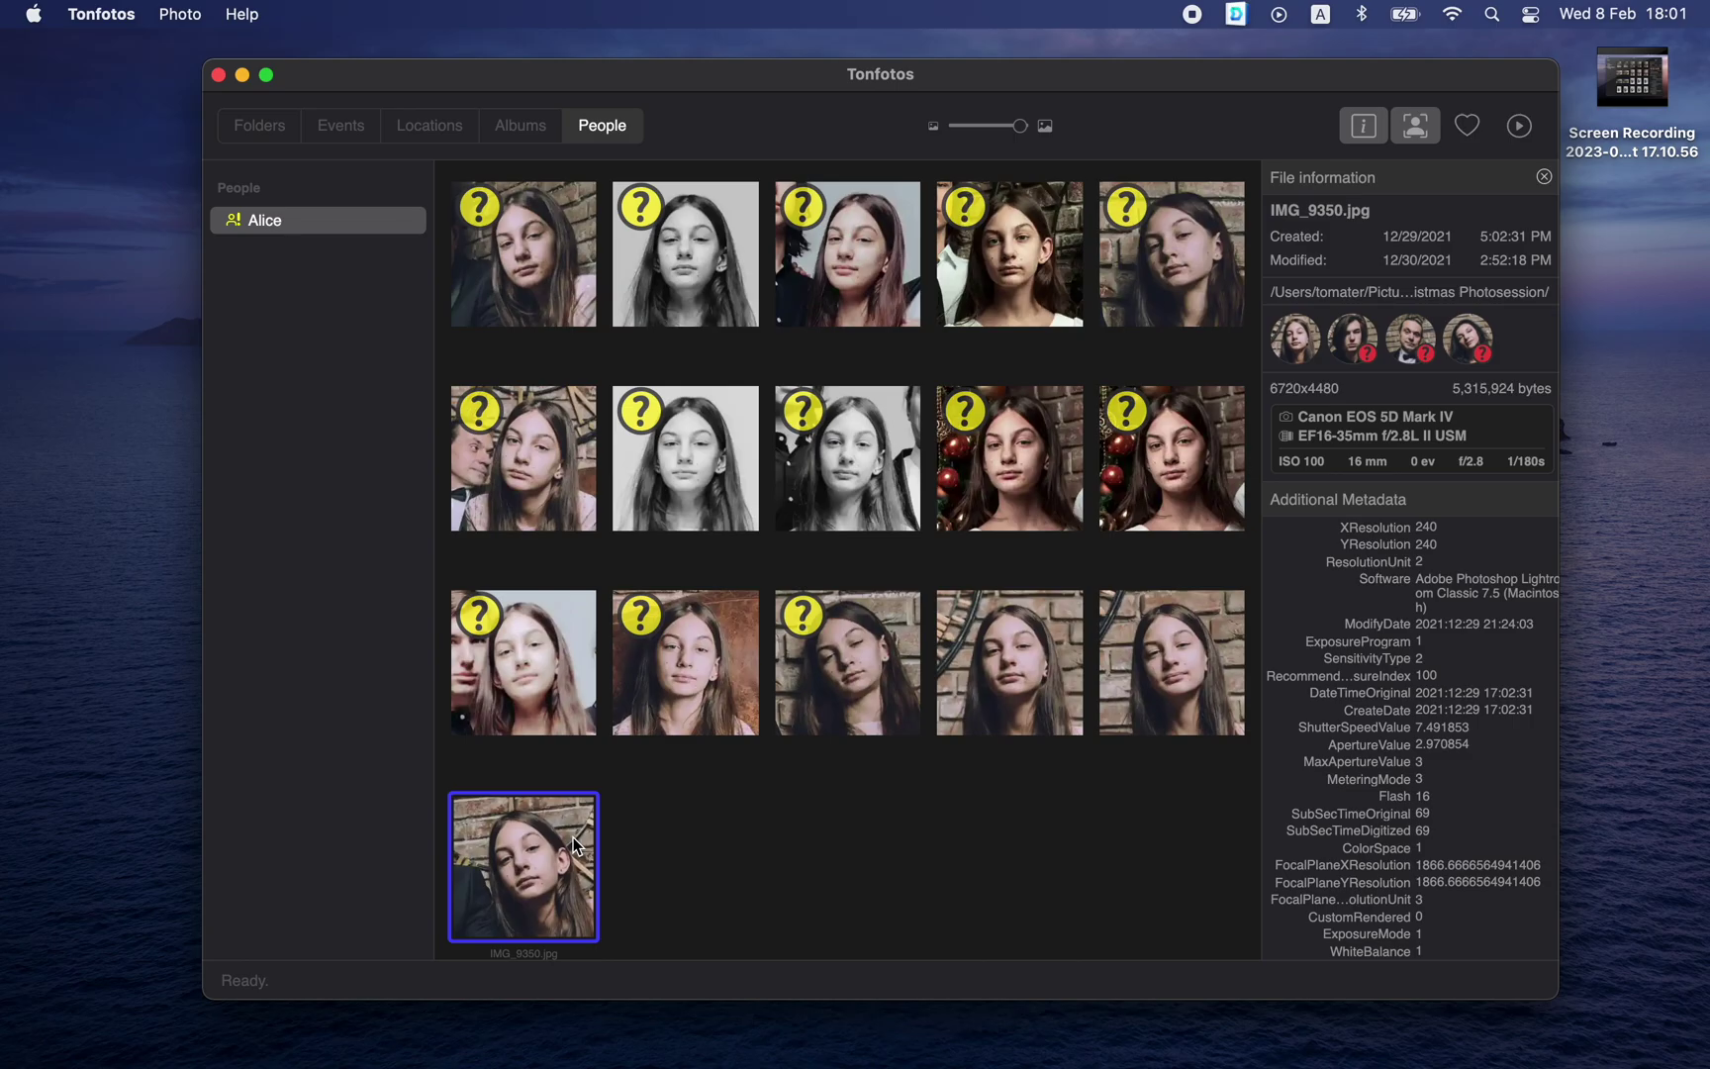
left_click(1447, 297)
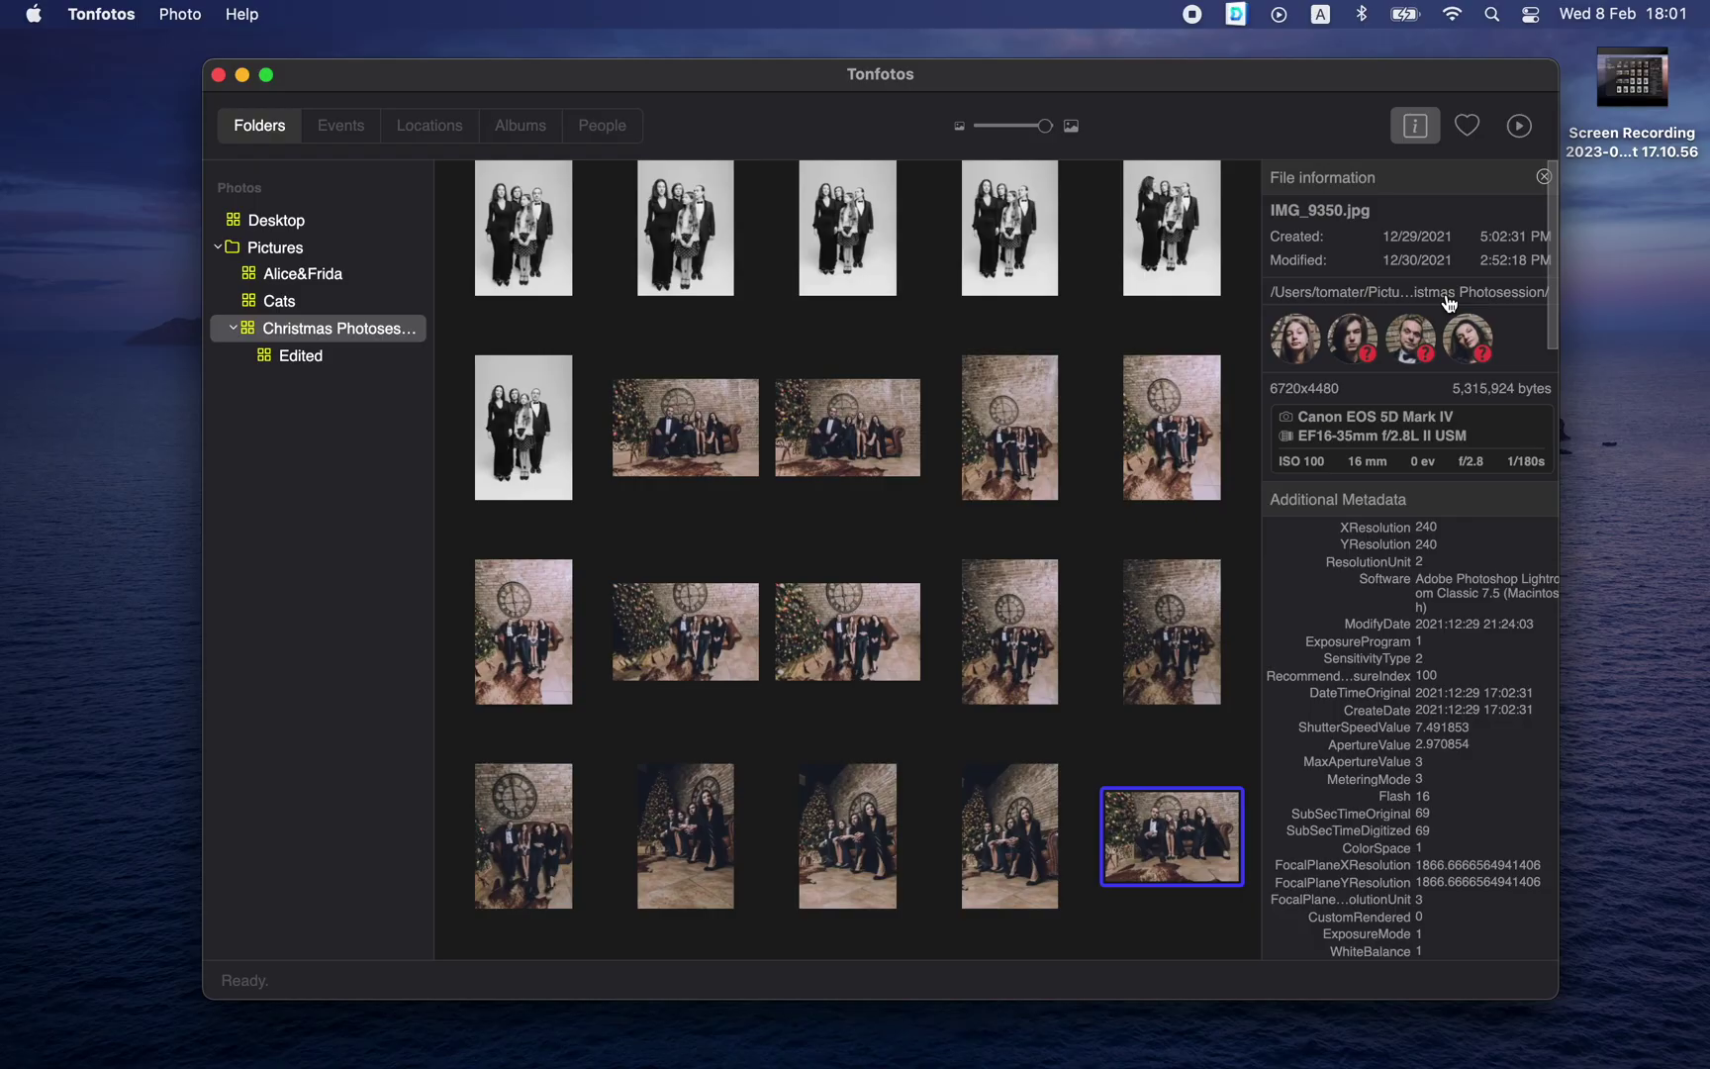
double_click(1175, 855)
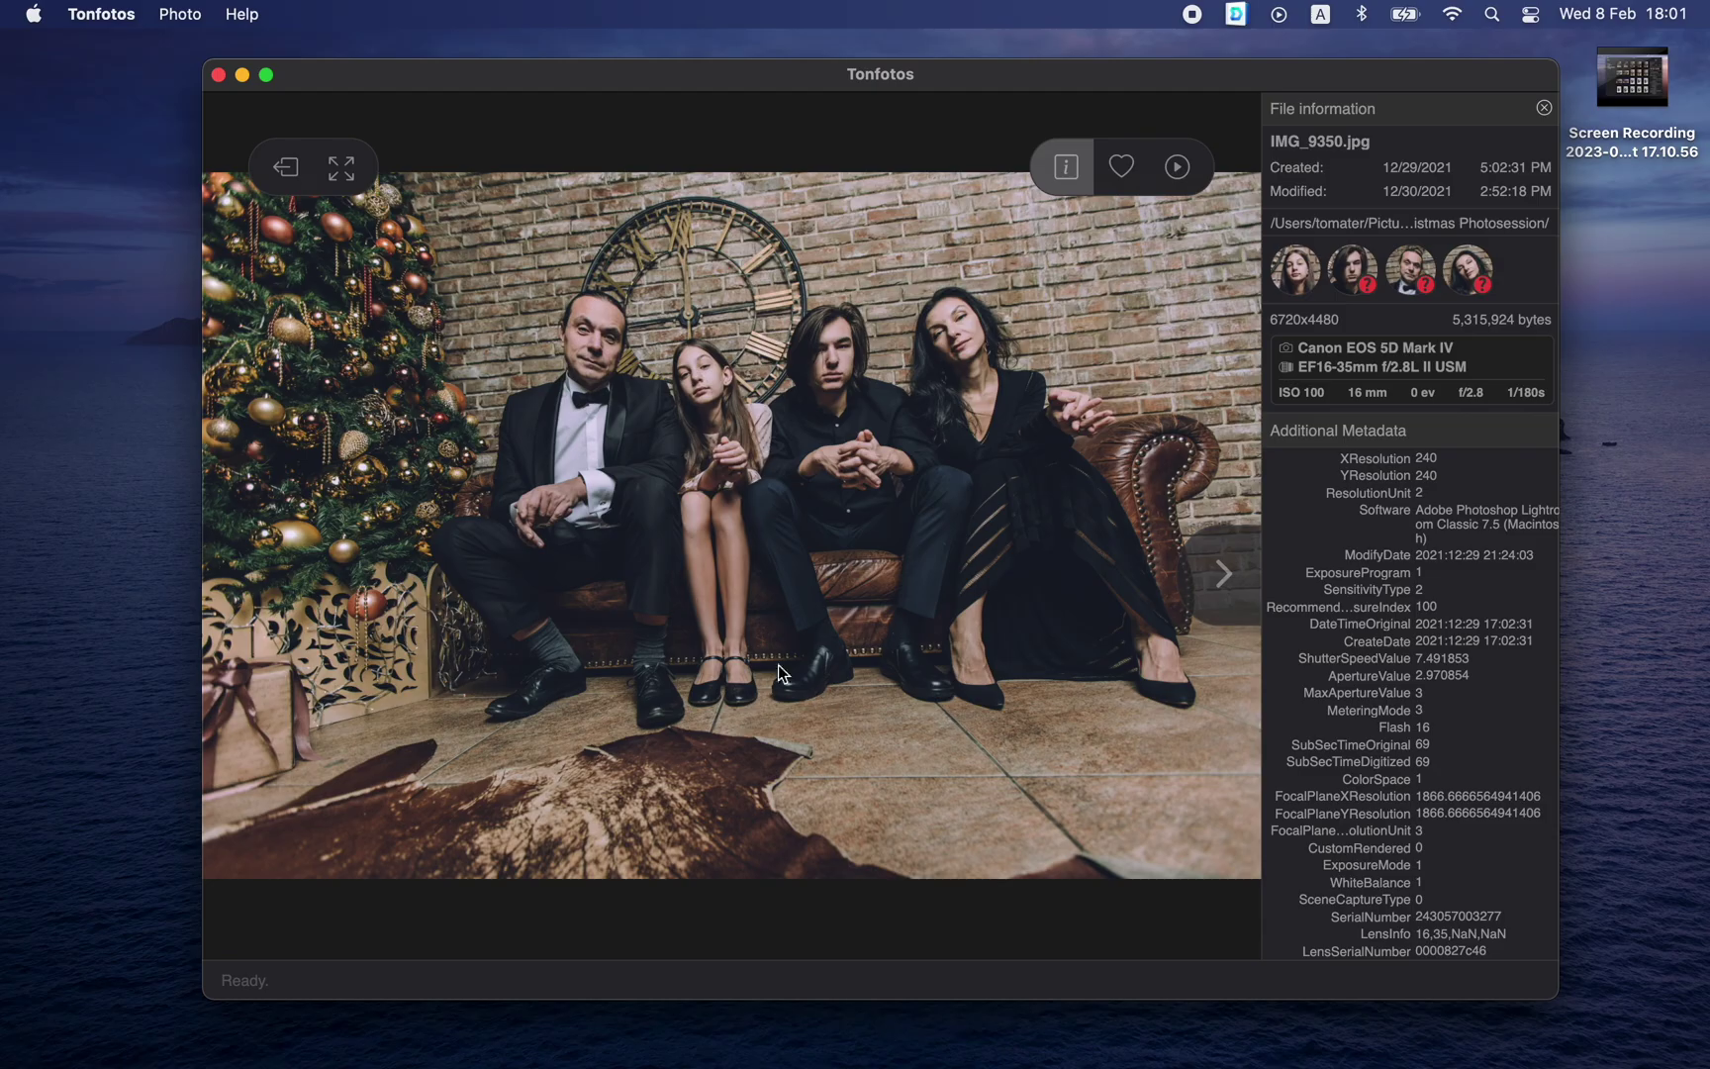
Assign the man's face in IMG_9350.jpg to a new person and enter his first name.
right_click(604, 345)
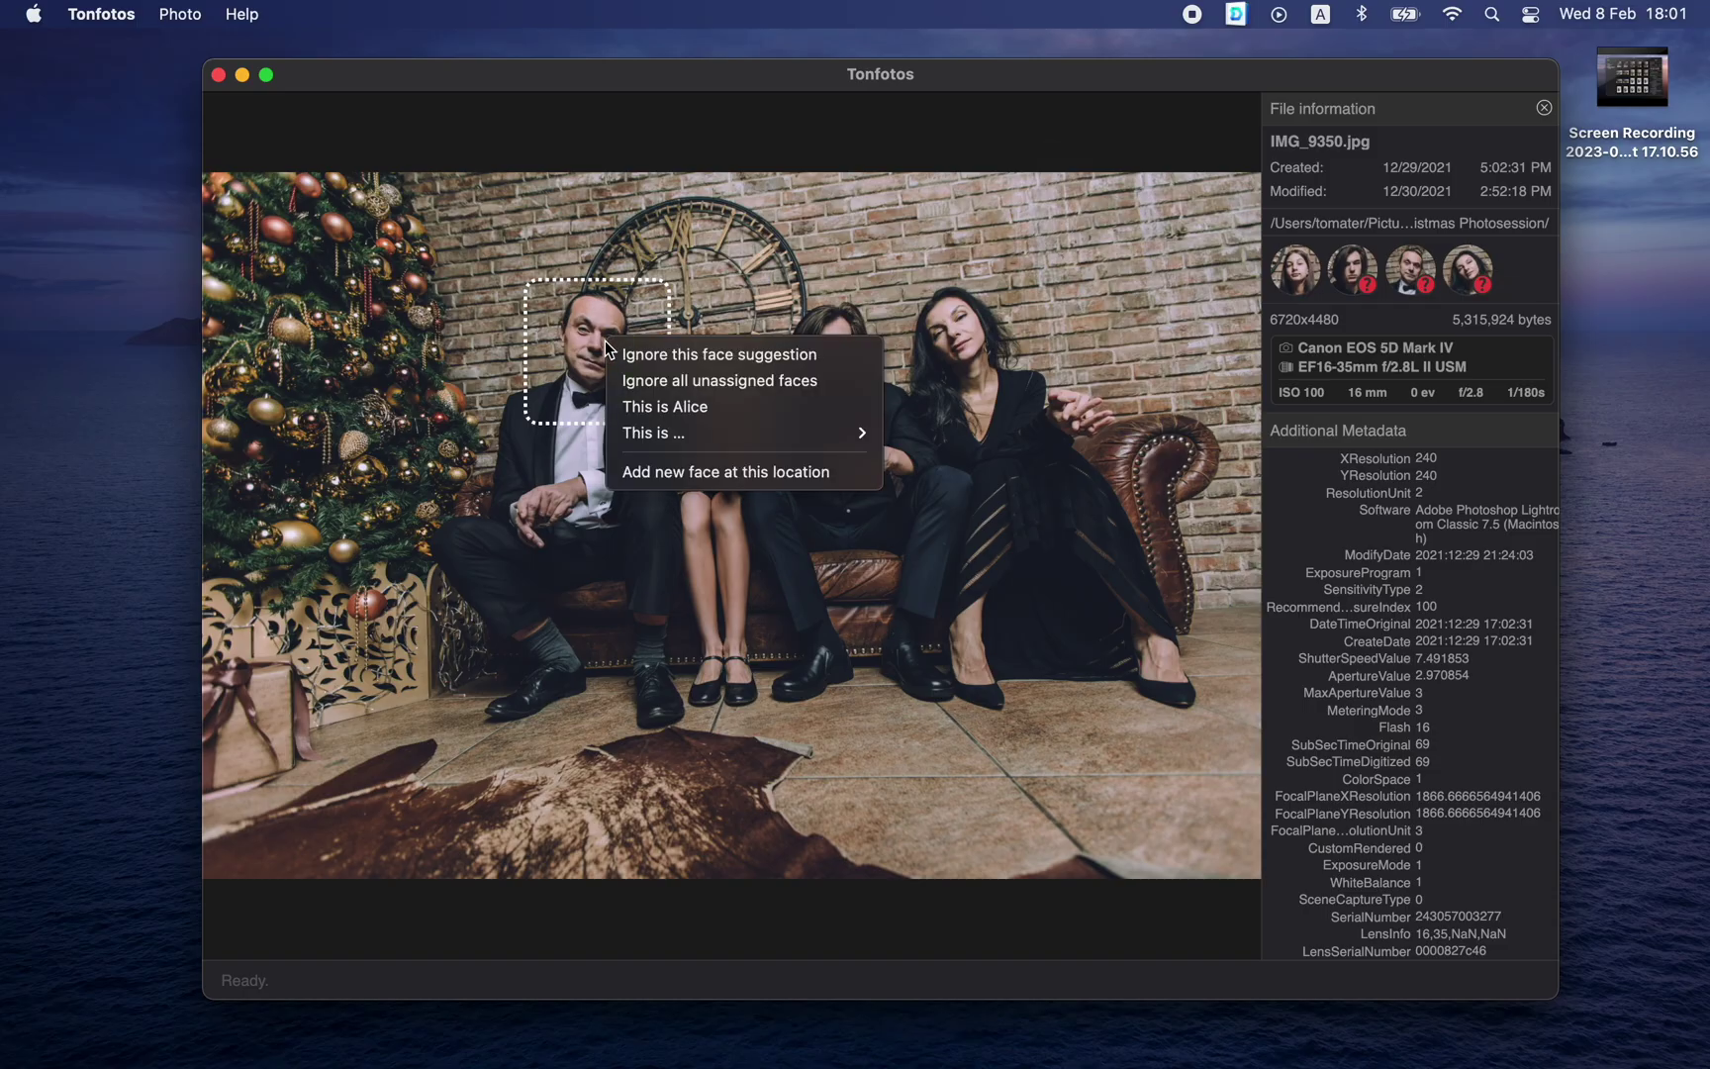
mouse_move(641, 433)
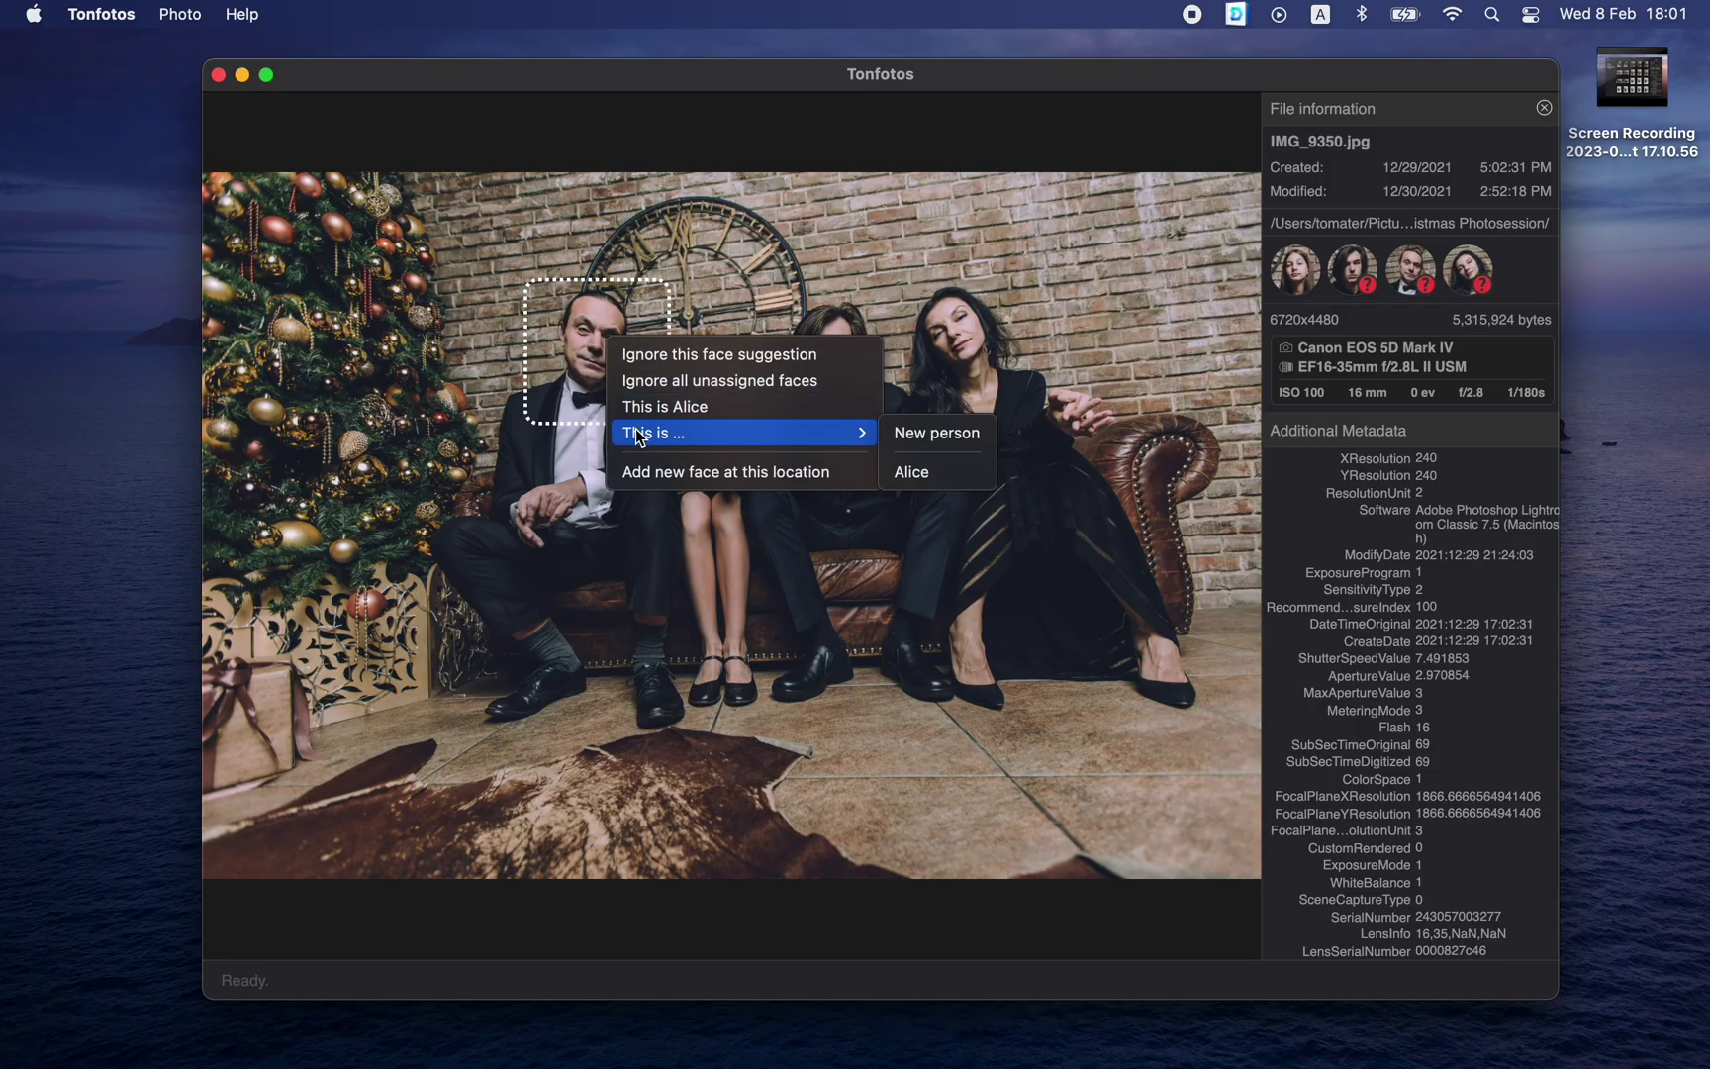
left_click(898, 436)
type("Andrey")
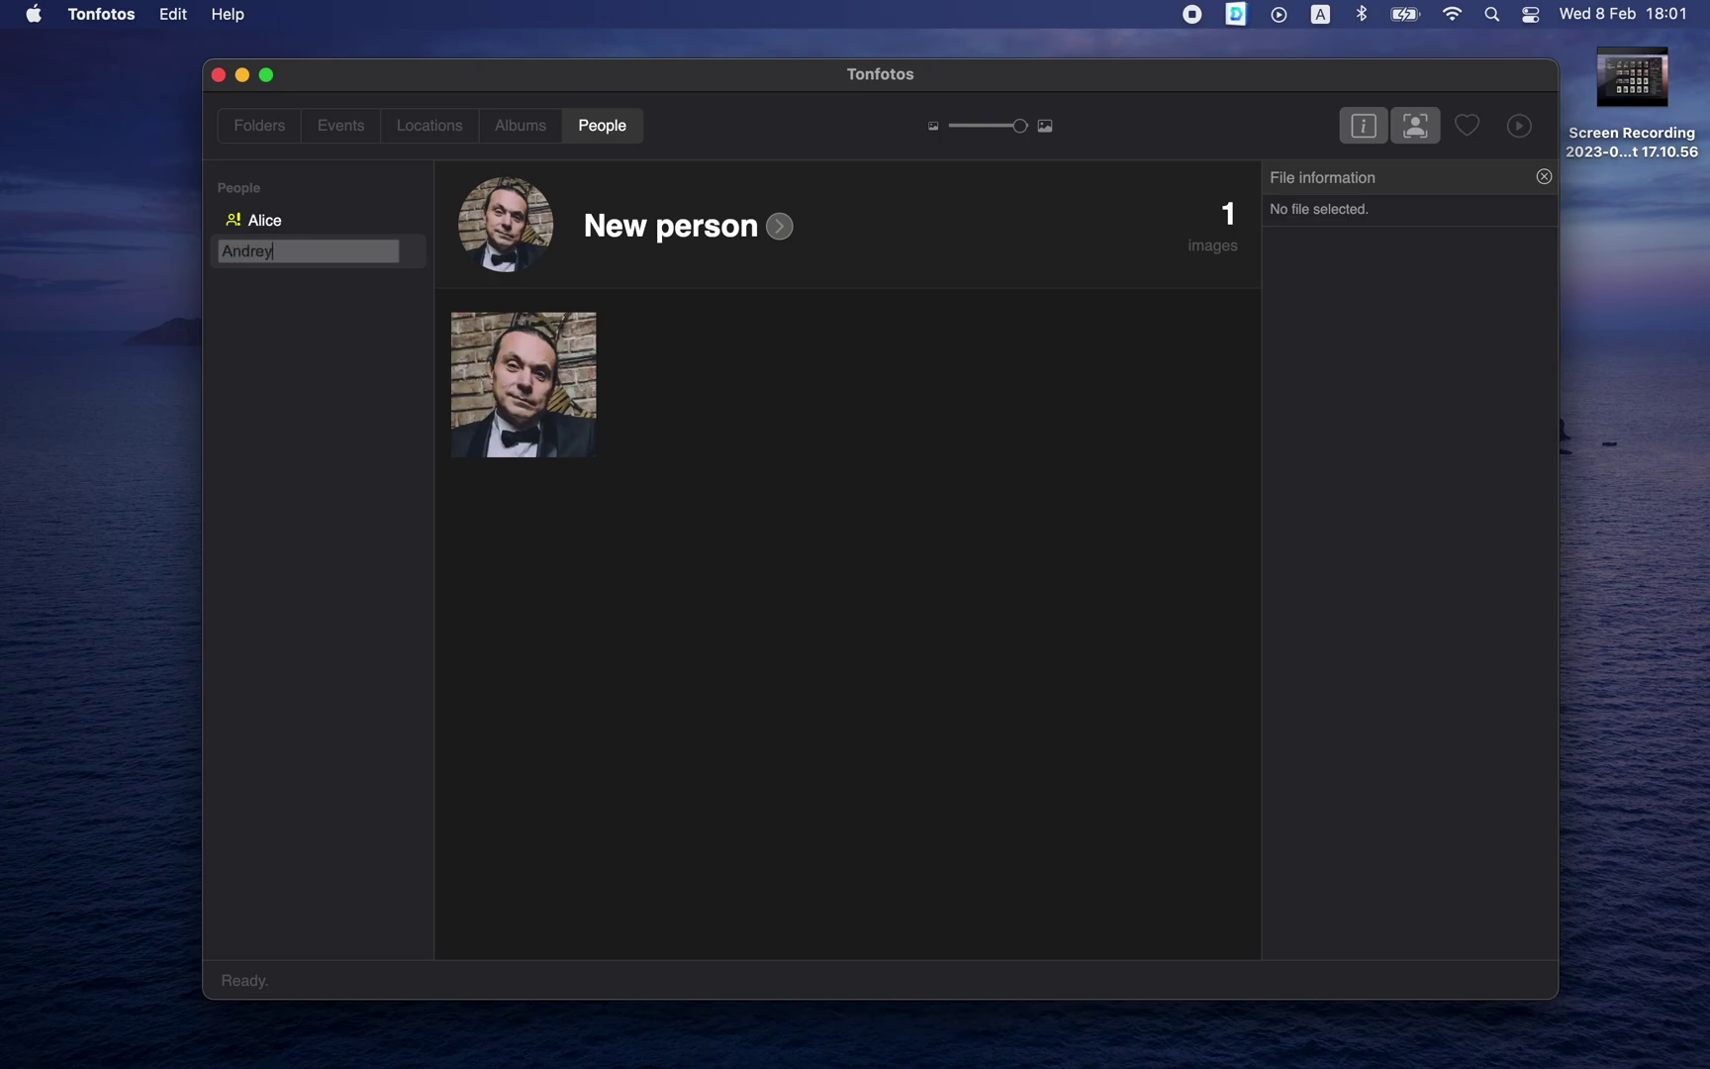
key("Return")
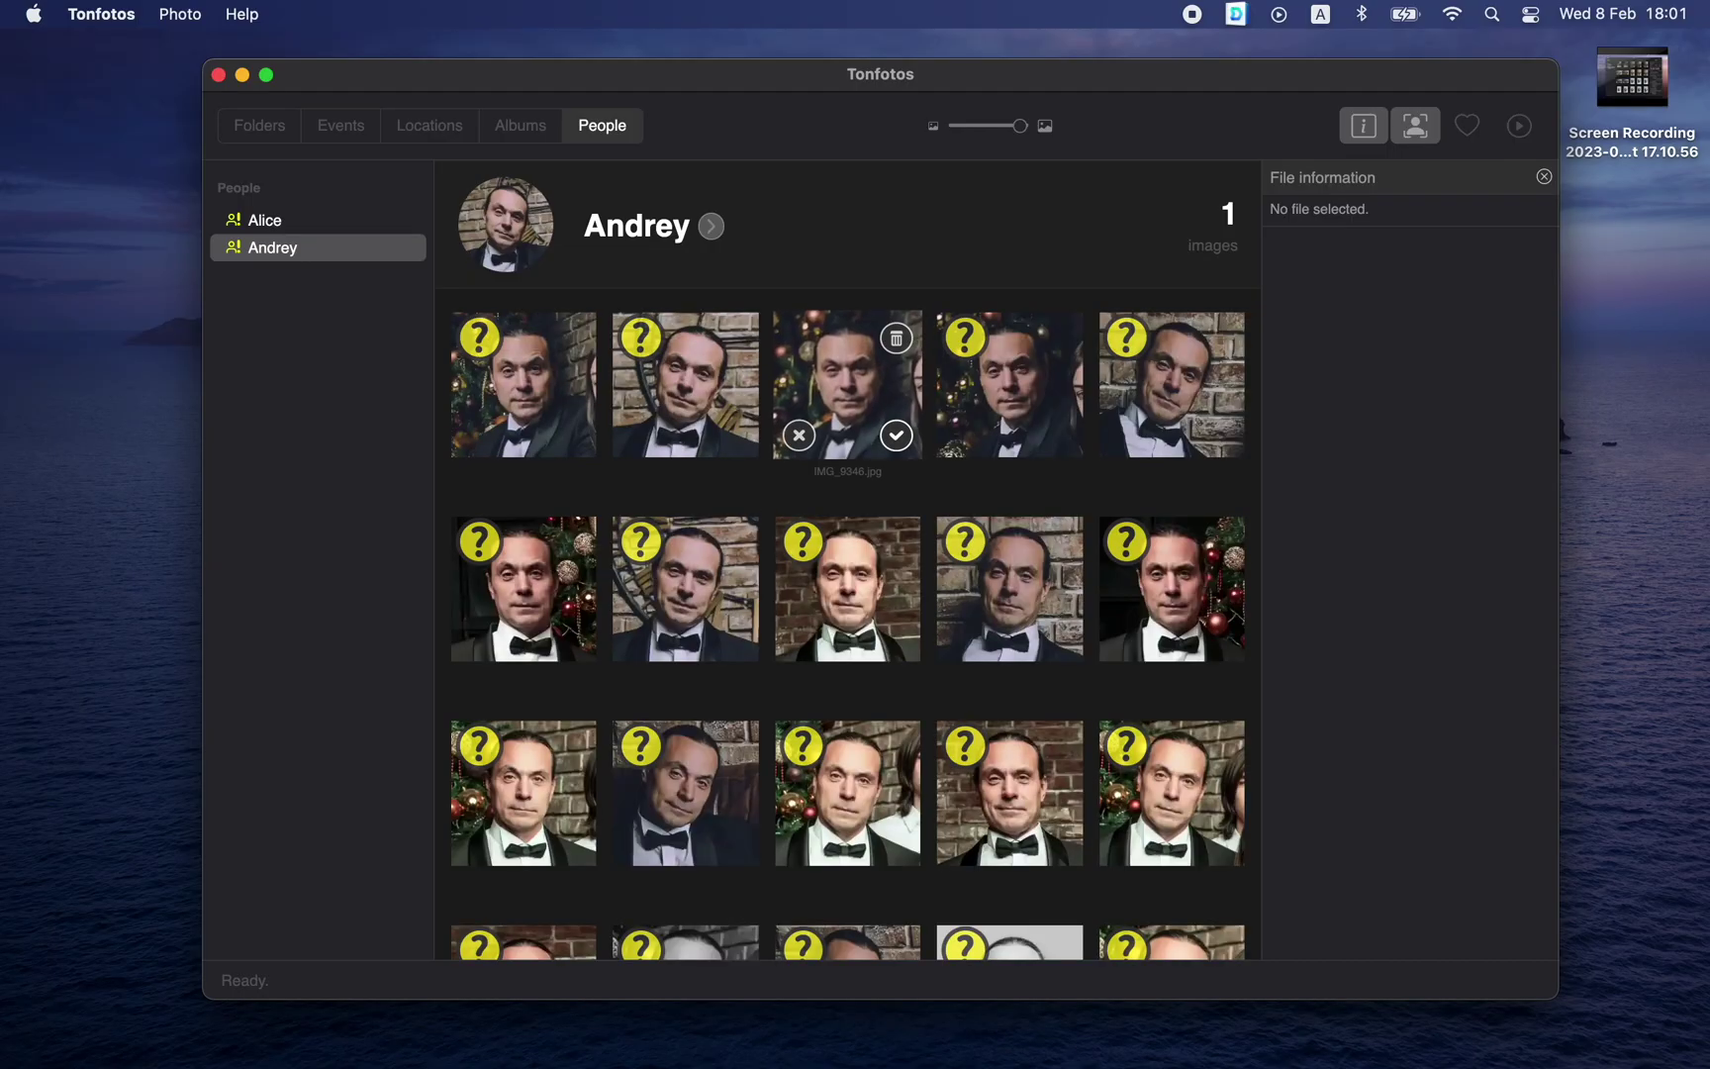
Review the man's suggested faces, open IMG_9350.jpg from his person album and page through the adjacent photos.
mouse_move(940, 585)
scroll(940, 585, "down", 10)
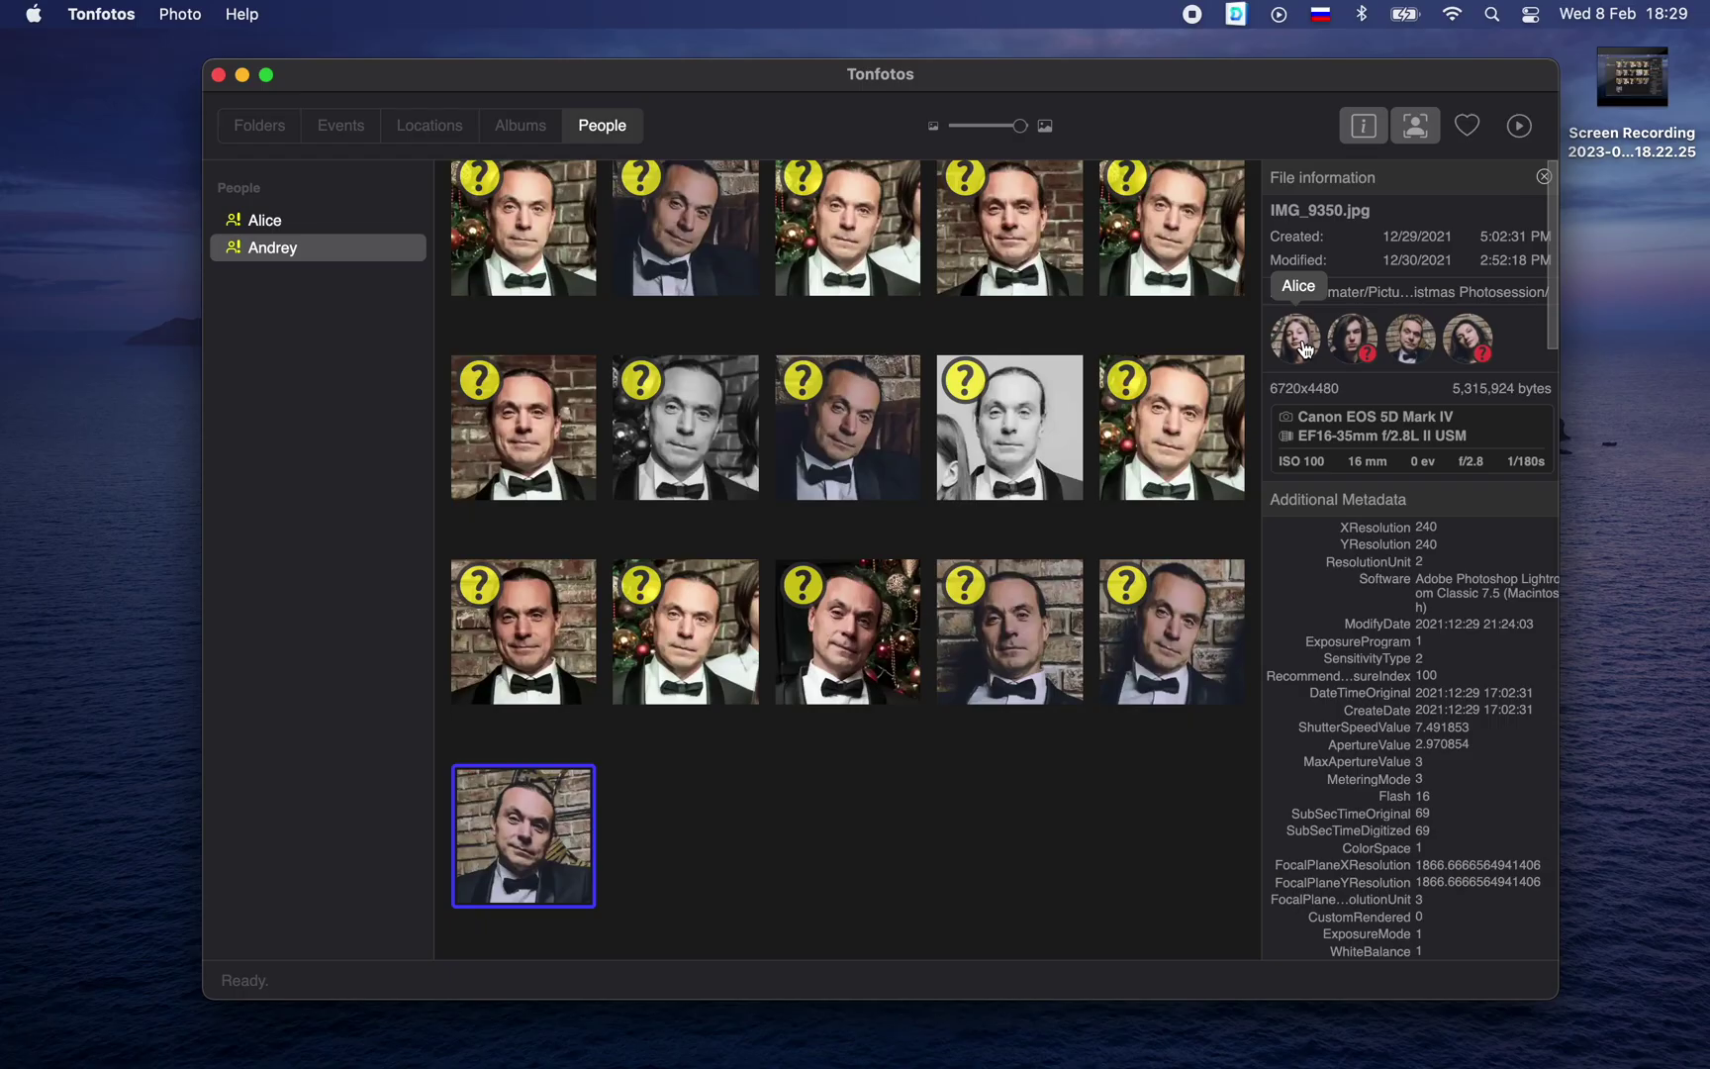
double_click(545, 844)
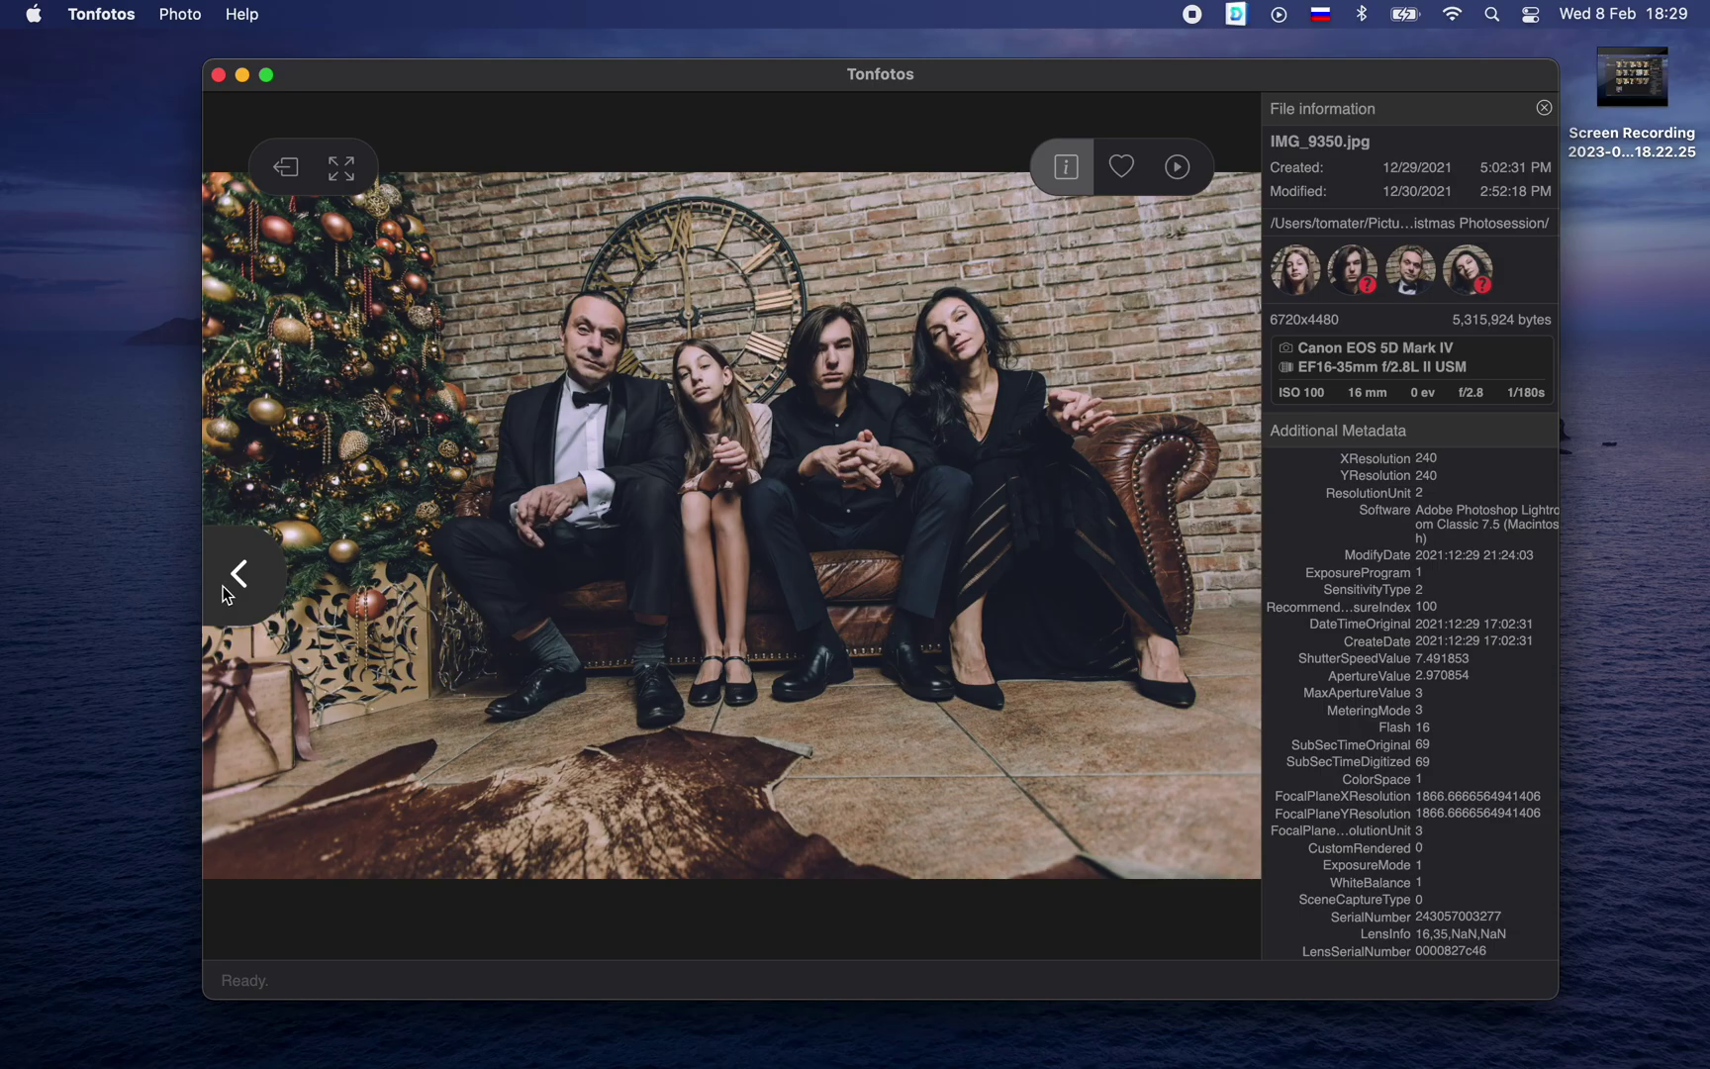
left_click(223, 585)
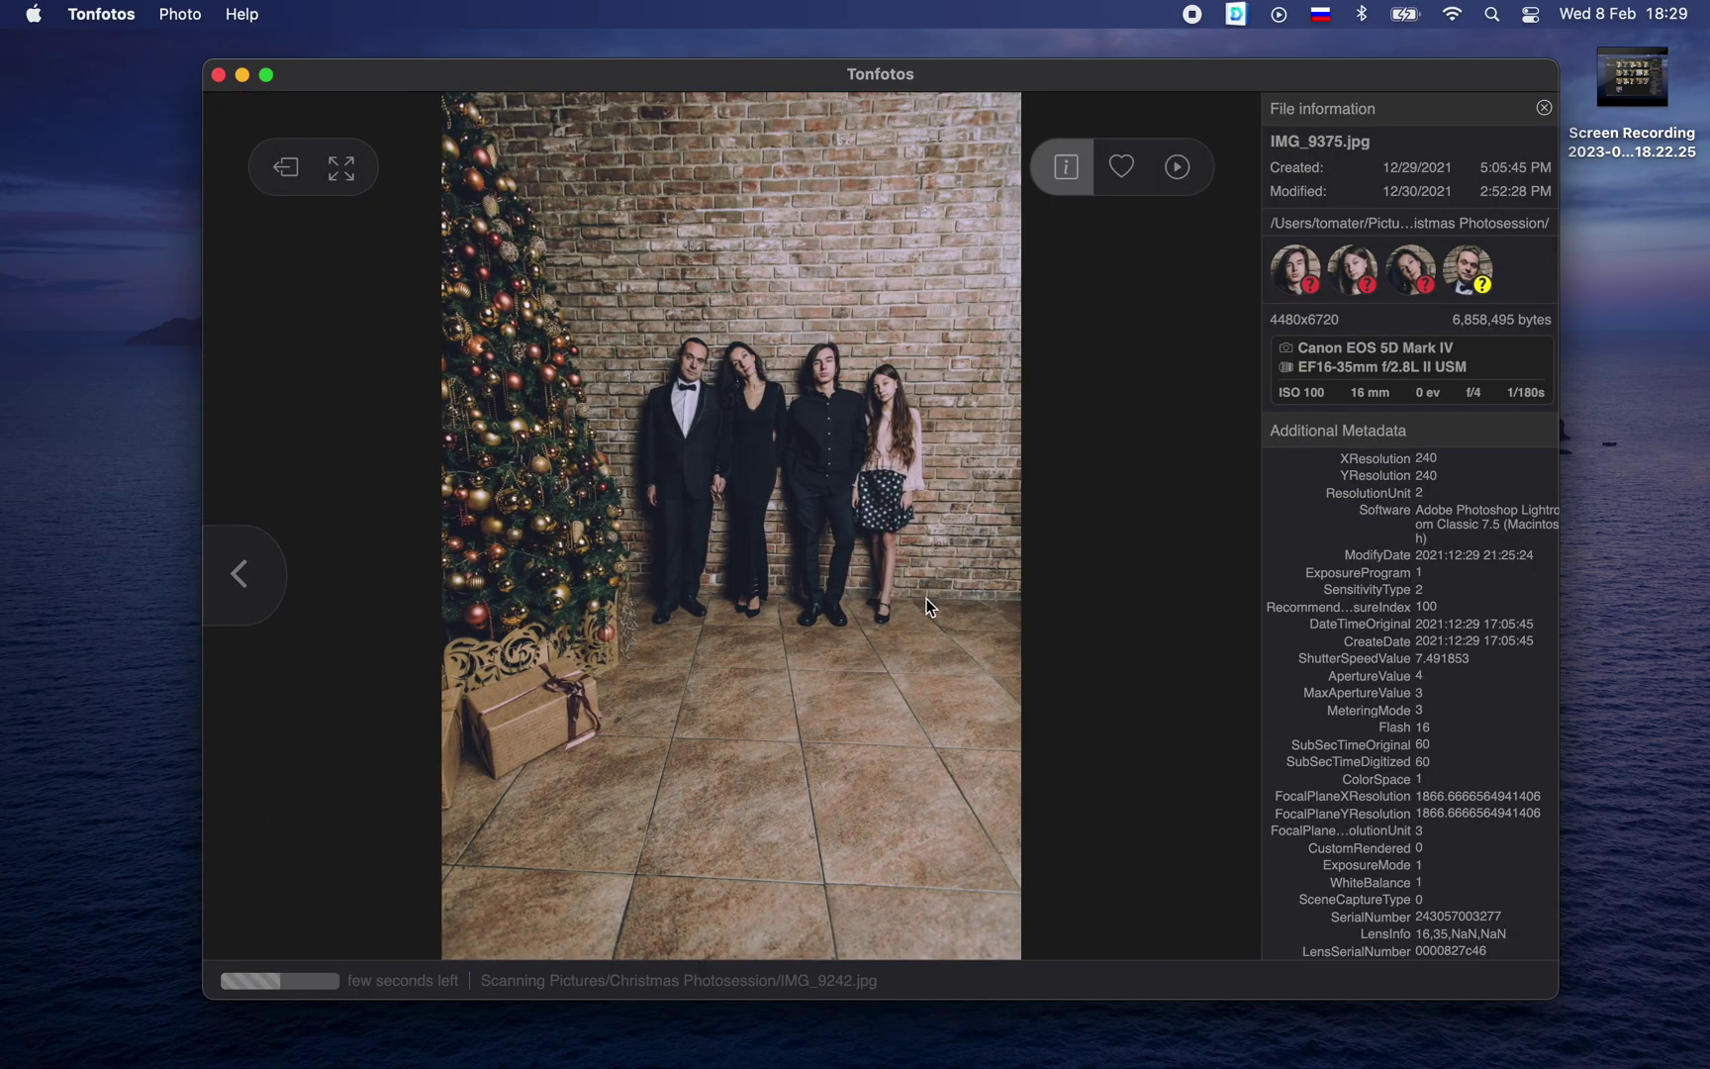
left_click(1218, 582)
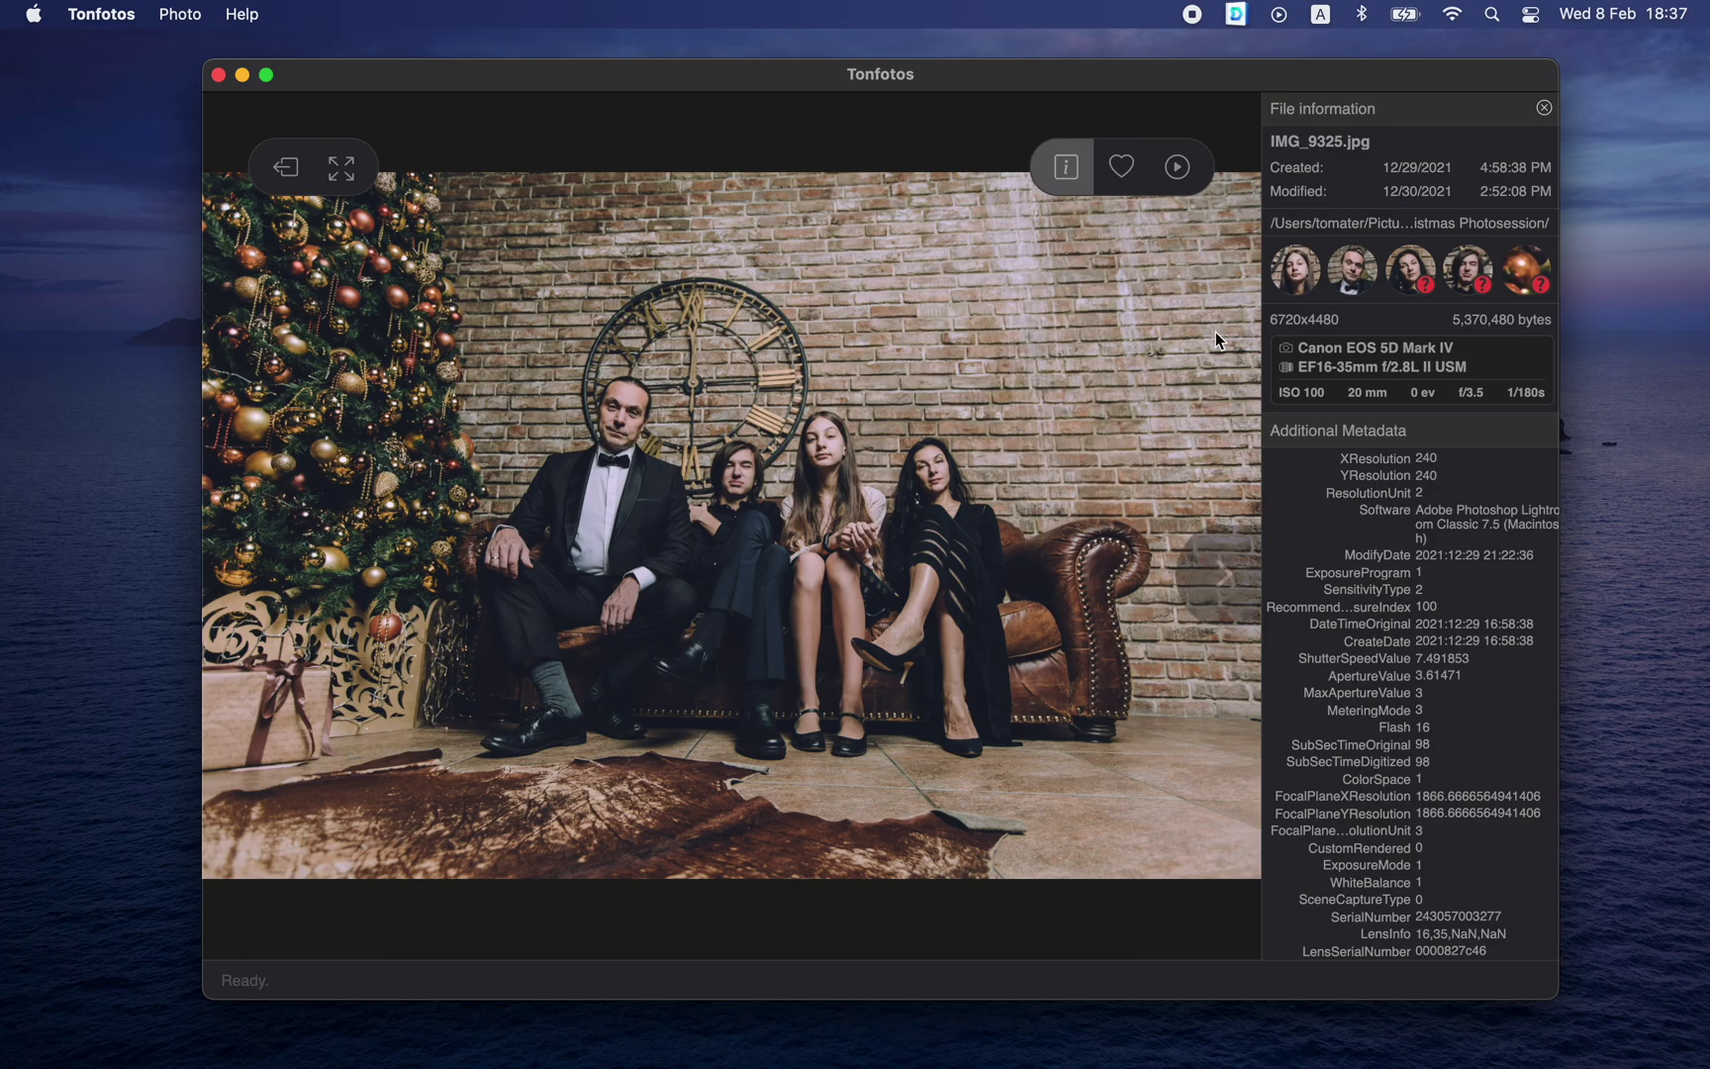
Ignore the false face suggestion on the Christmas tree ornament in IMG_9325.jpg.
left_click(1525, 276)
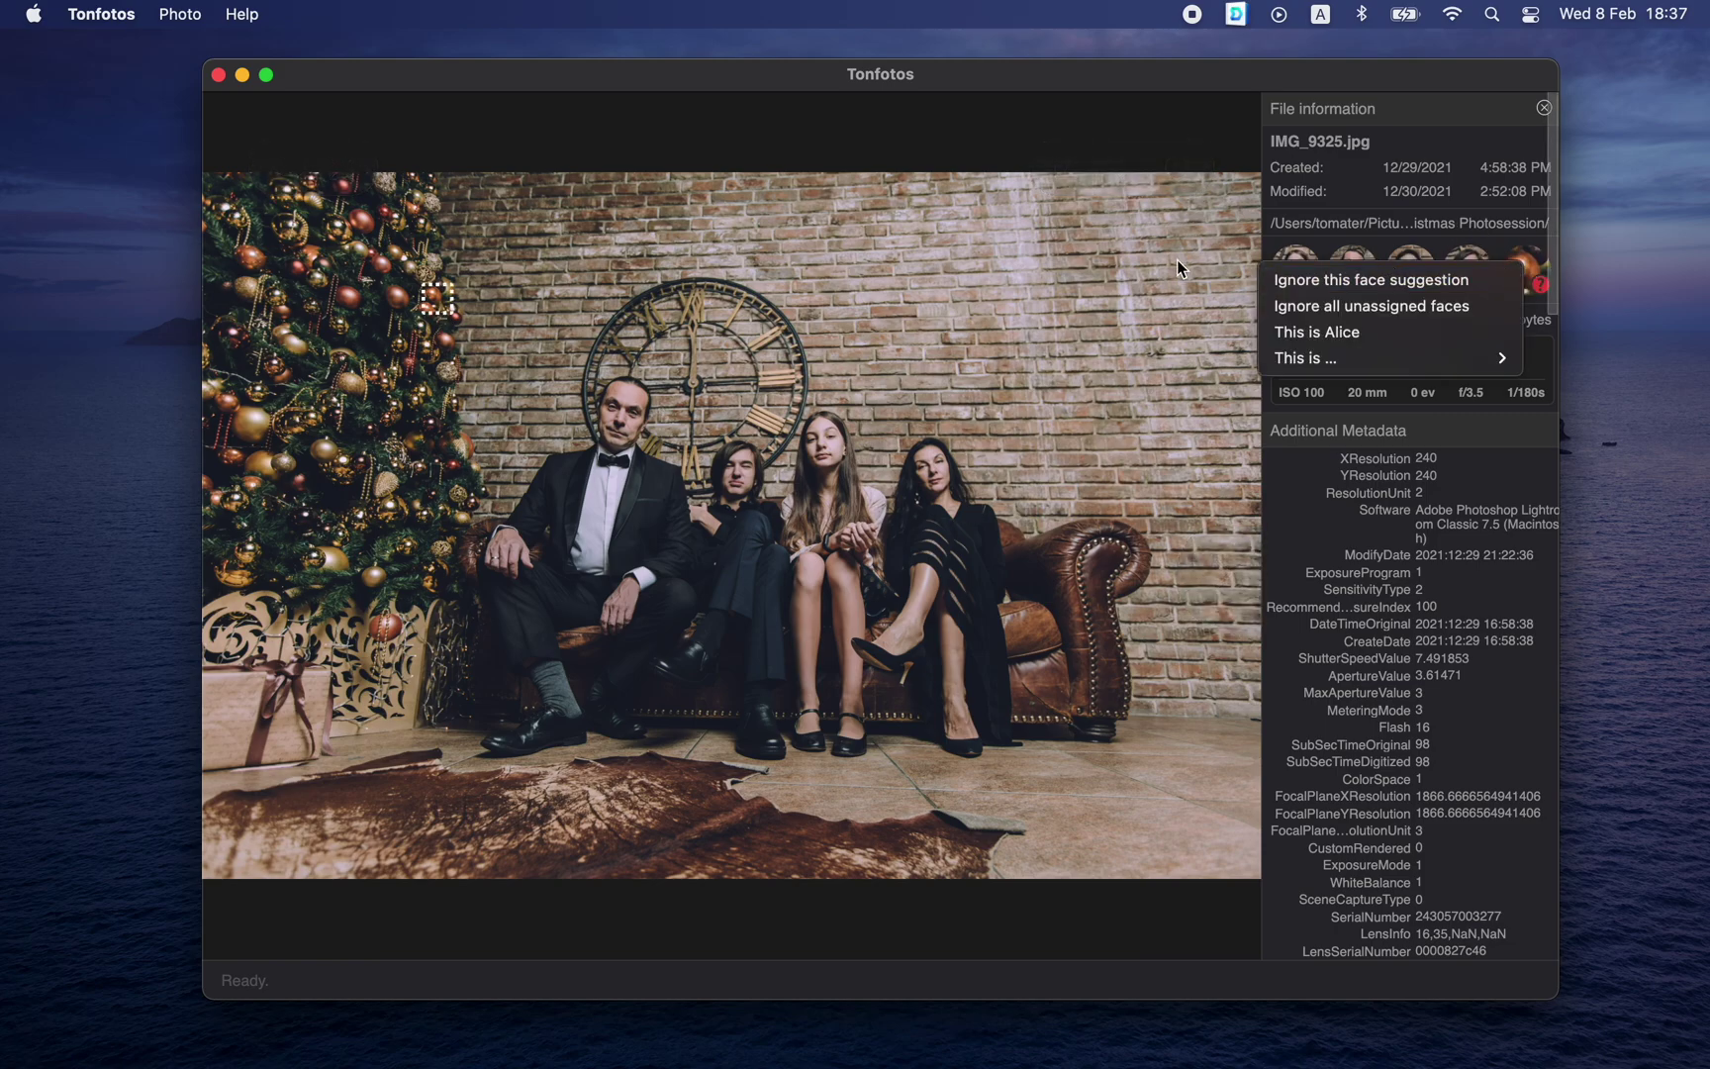
left_click(436, 312)
left_click(436, 312)
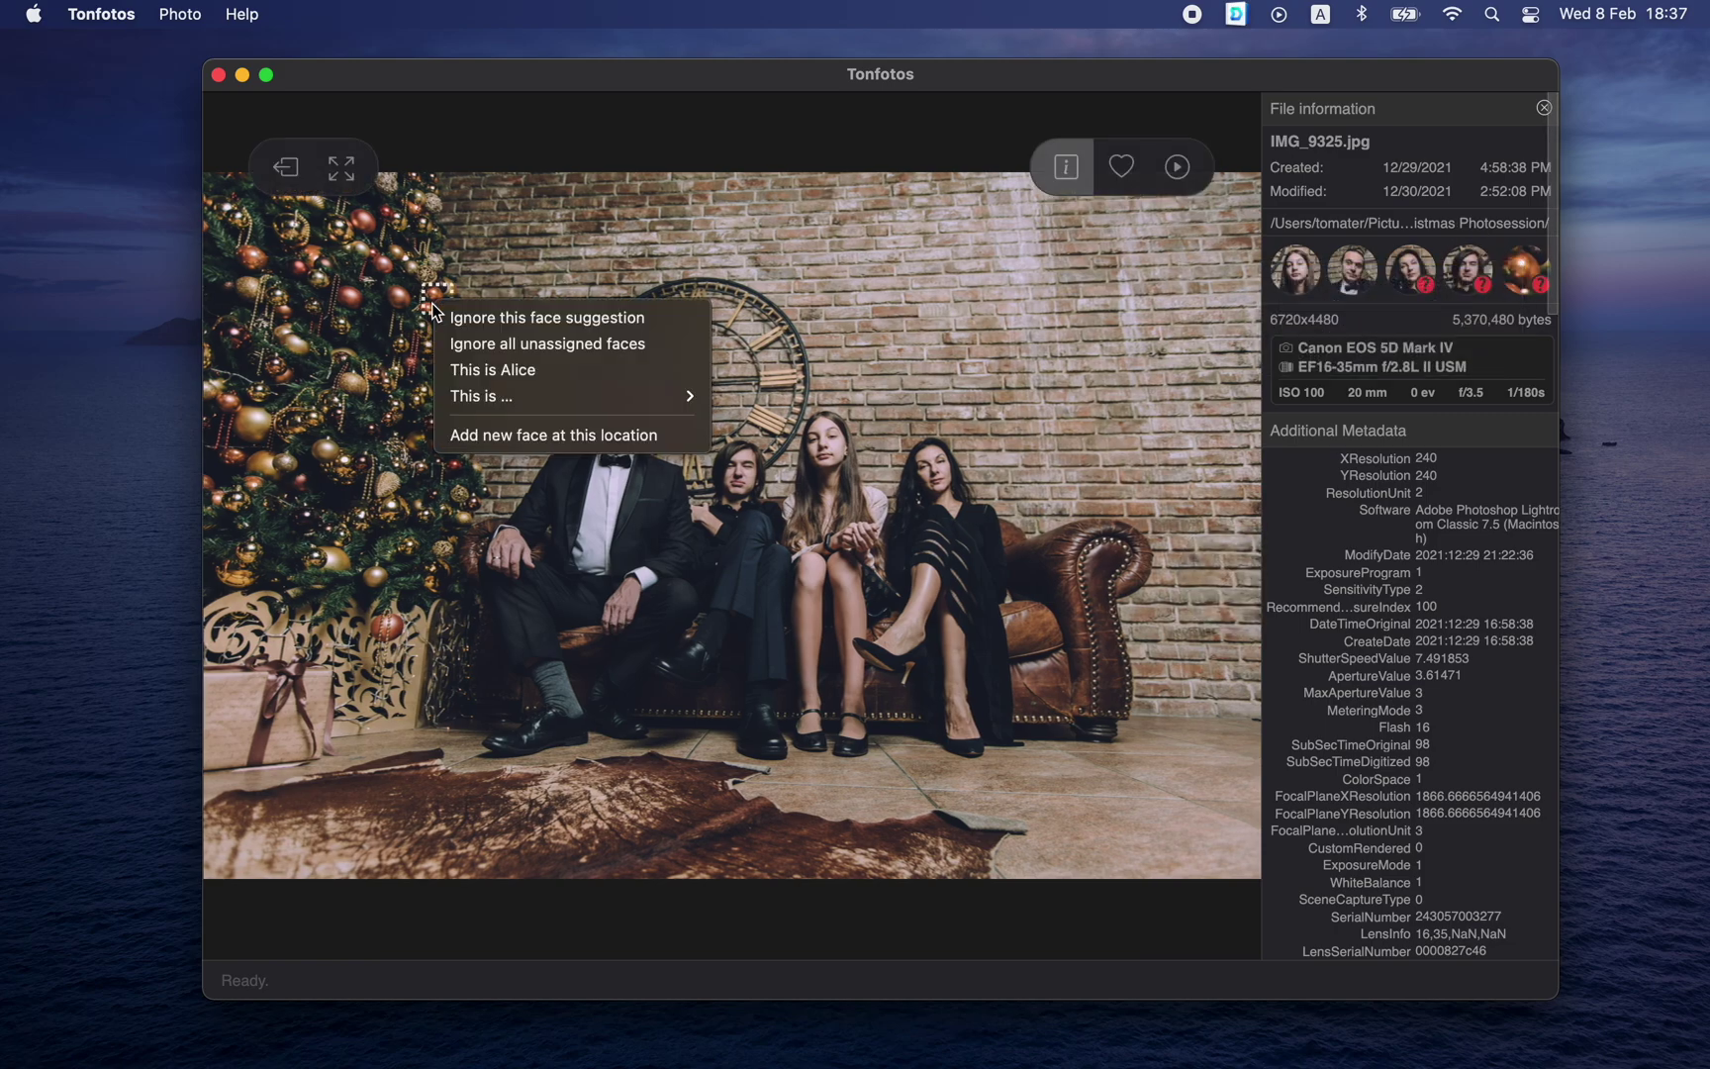
left_click(503, 317)
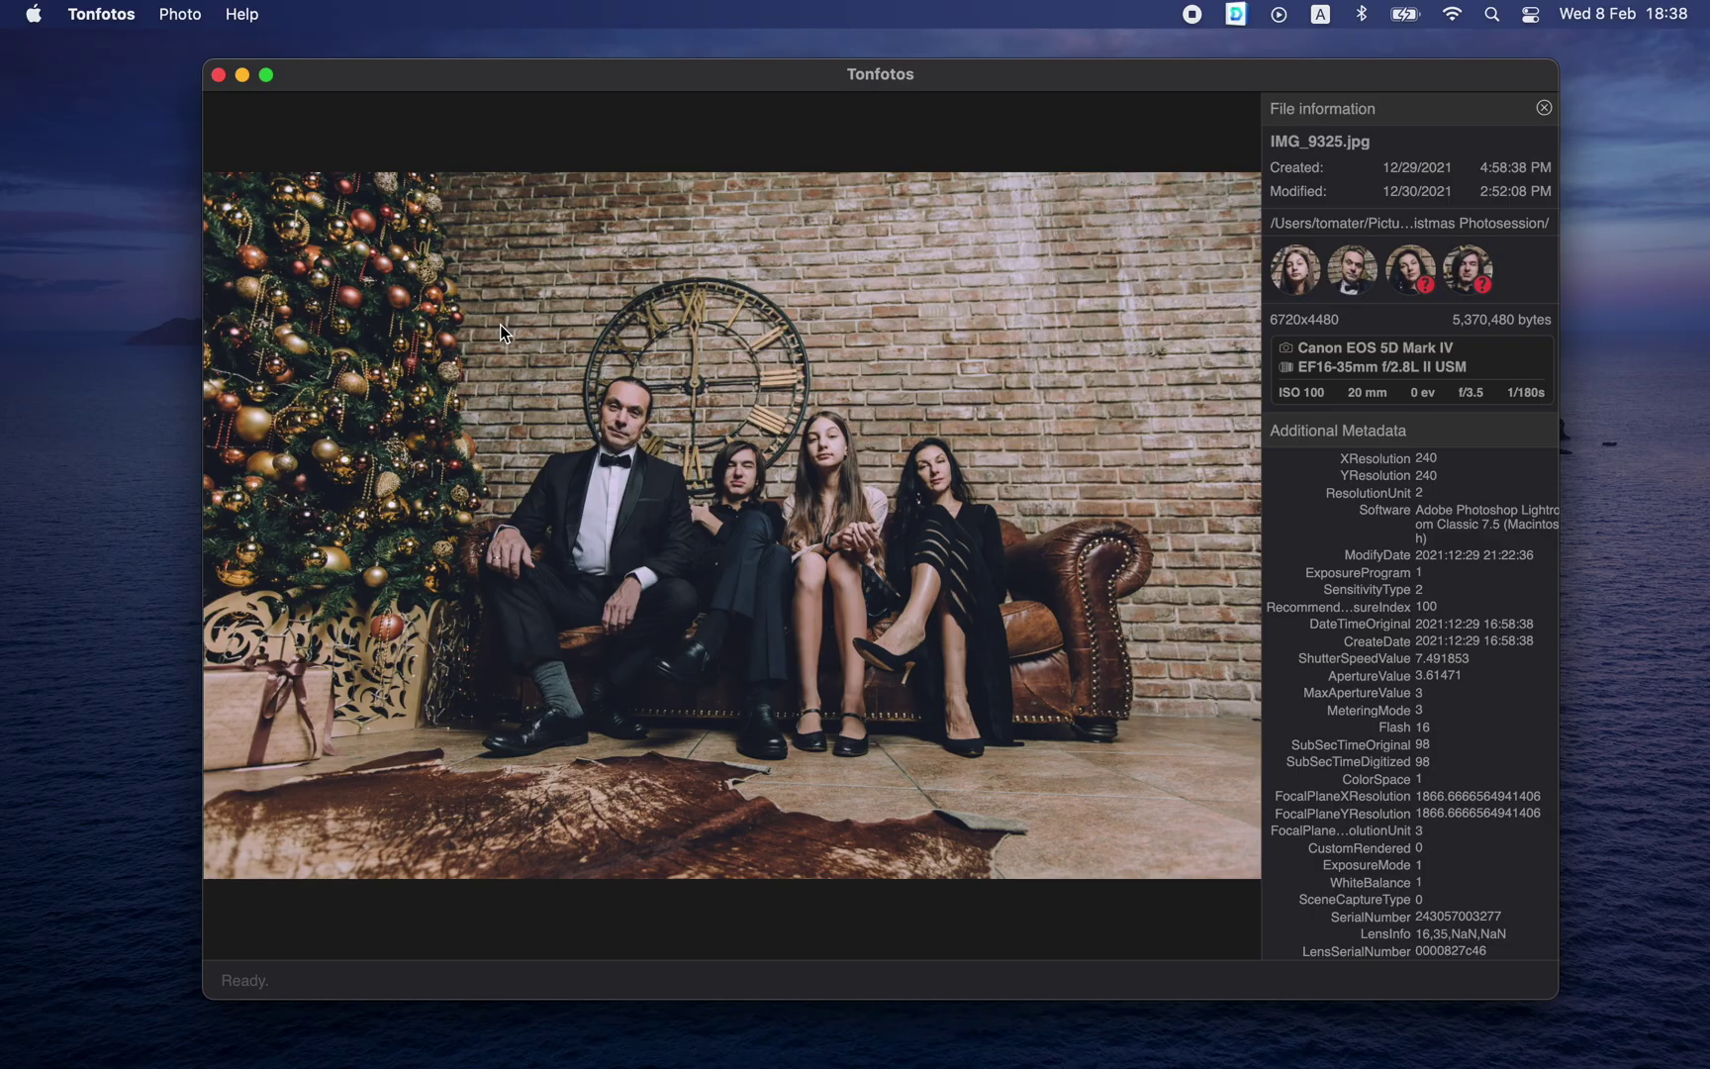
Ignore all unassigned faces in IMG_9325.jpg and check the remaining faces in the file information.
right_click(744, 481)
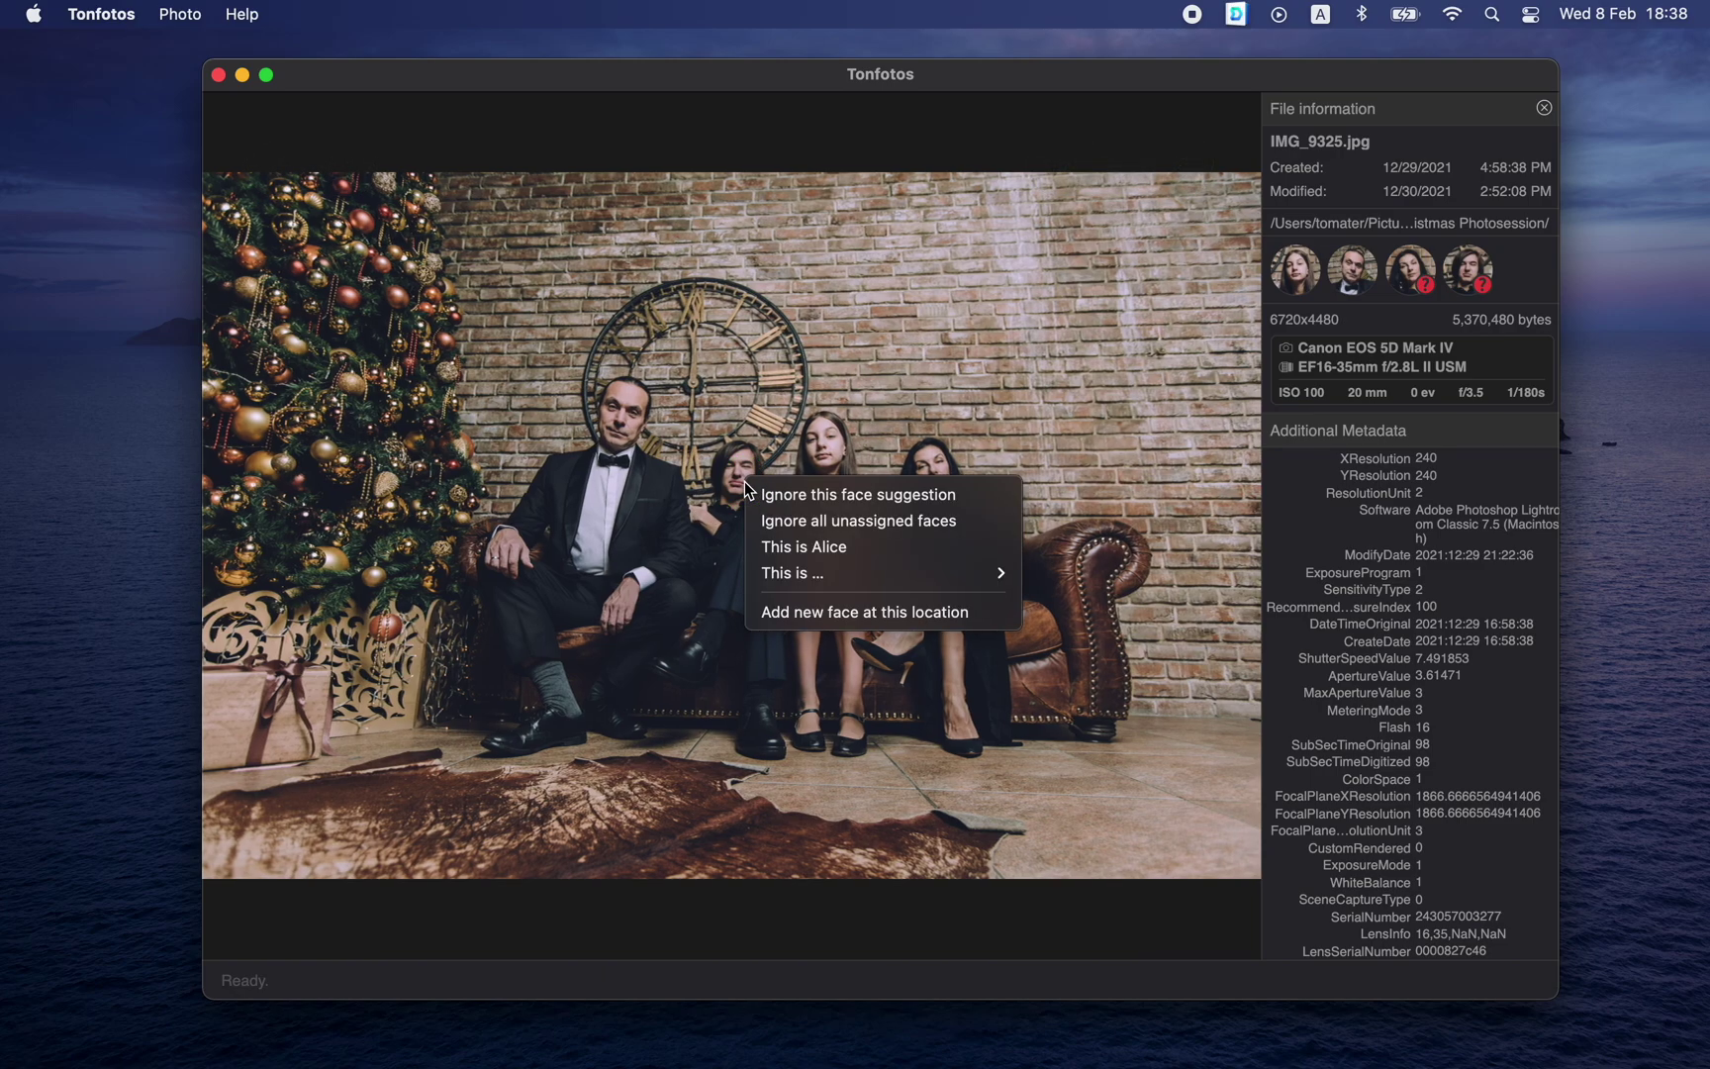
left_click(800, 521)
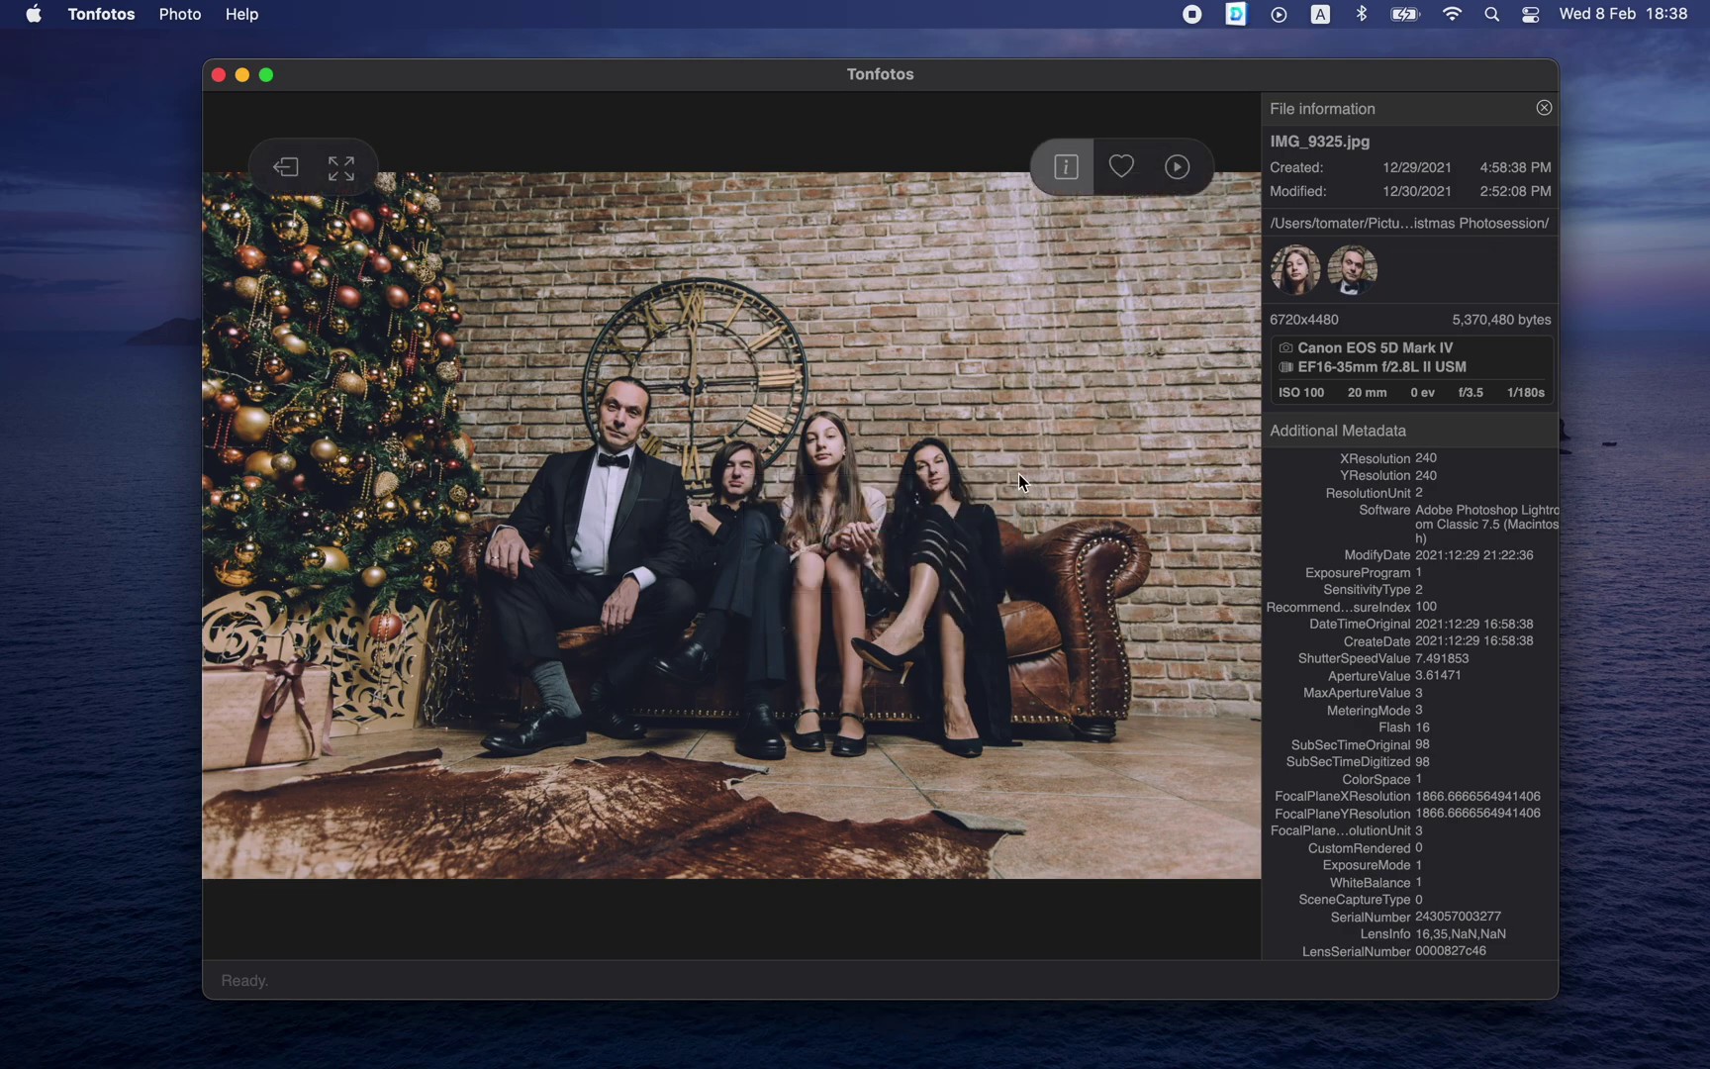
mouse_move(1353, 275)
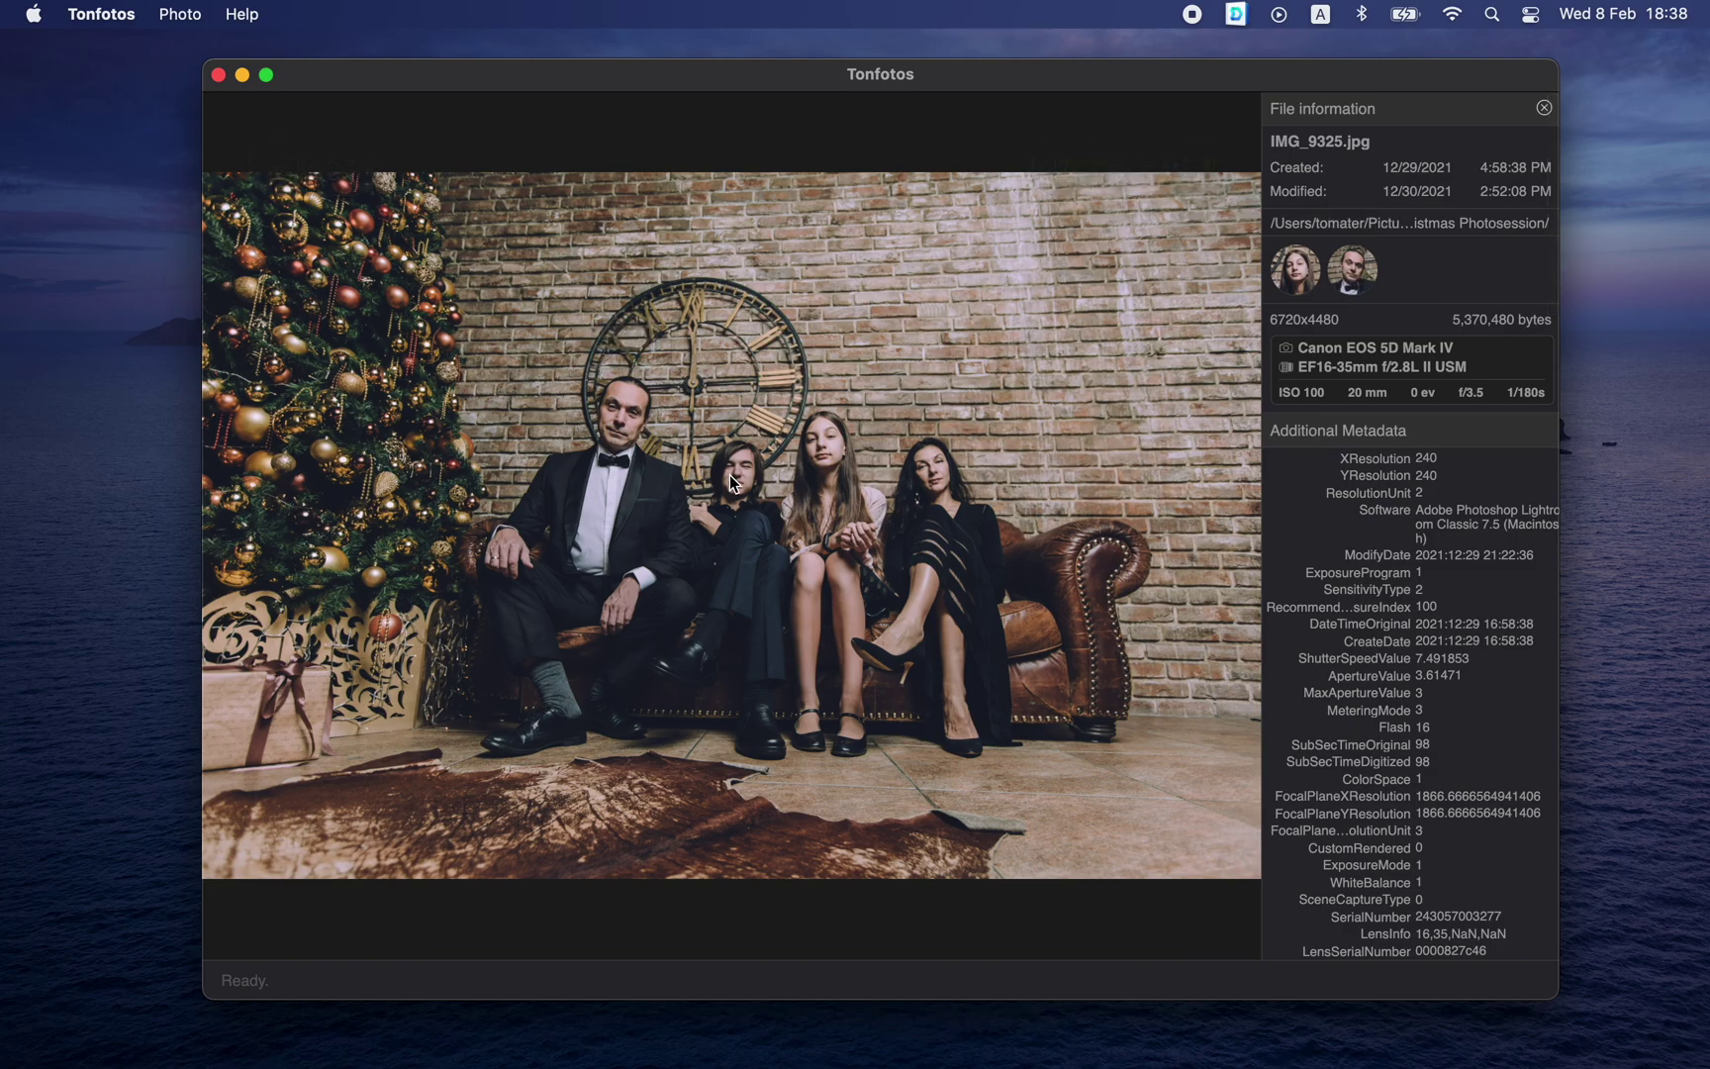
Add new faces in IMG_9325.jpg at the locations of the boy's face and the seated woman's face.
mouse_move(733, 514)
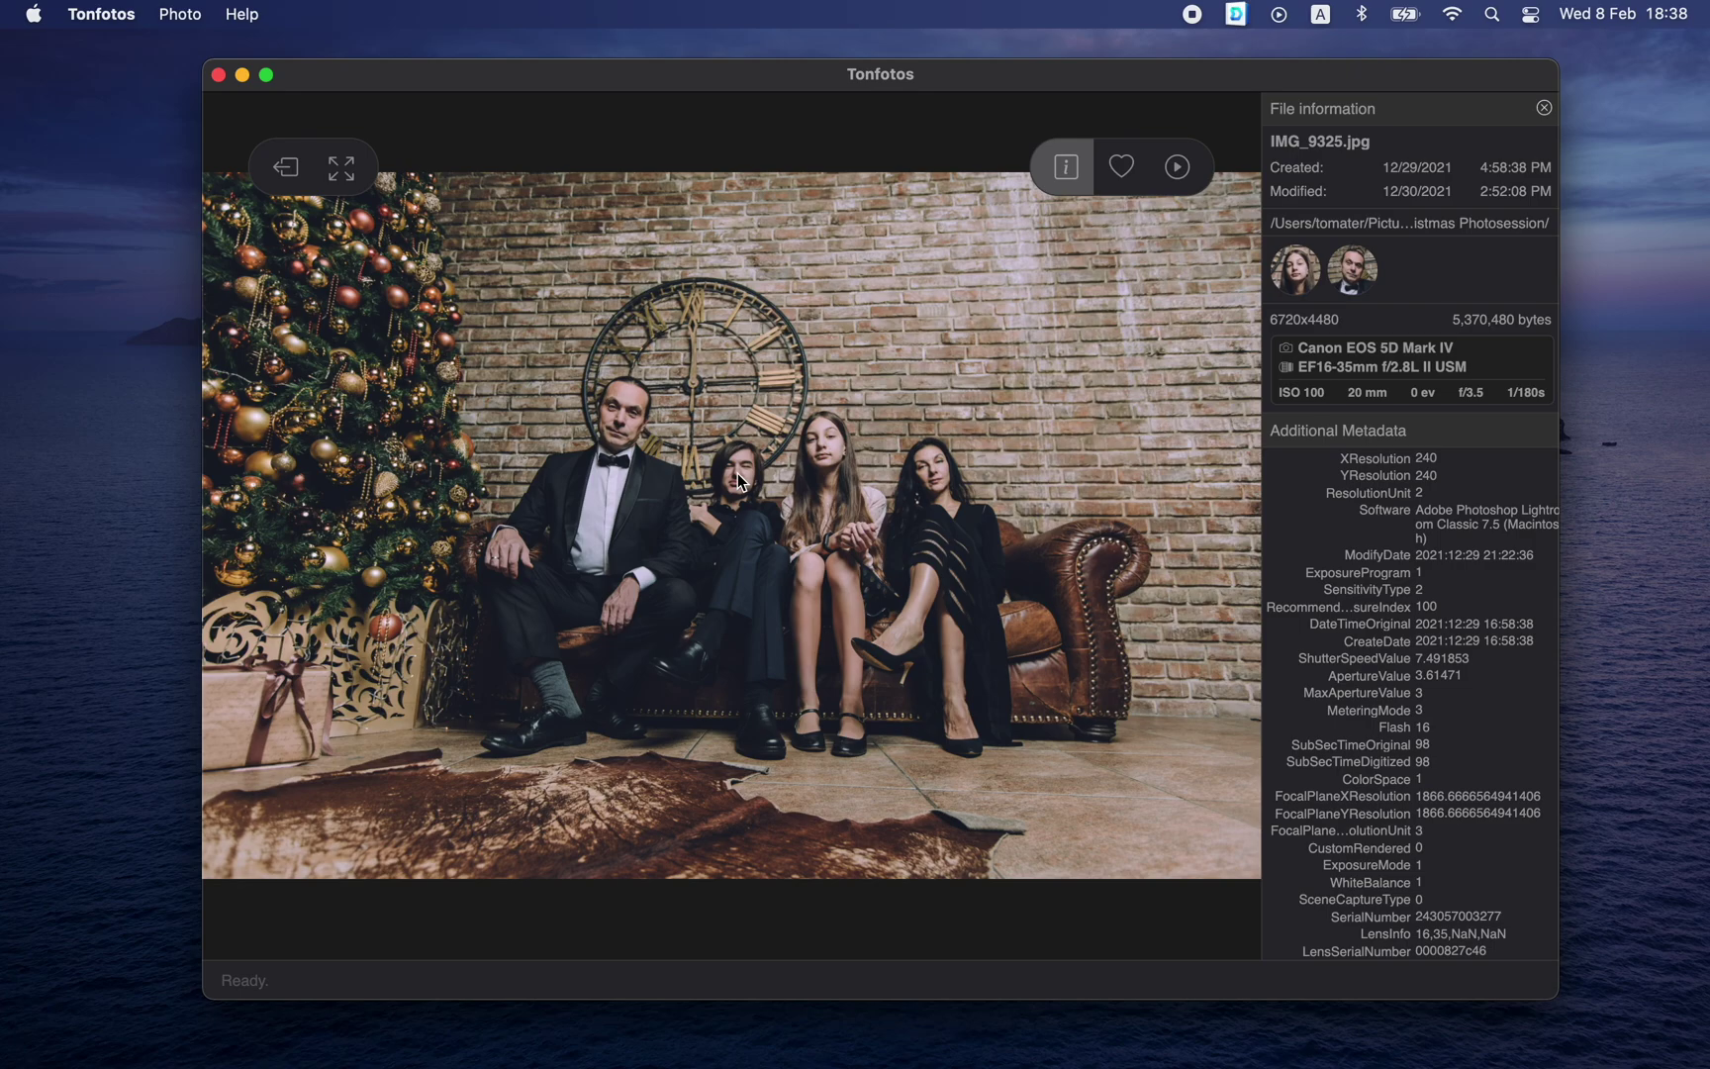
right_click(737, 473)
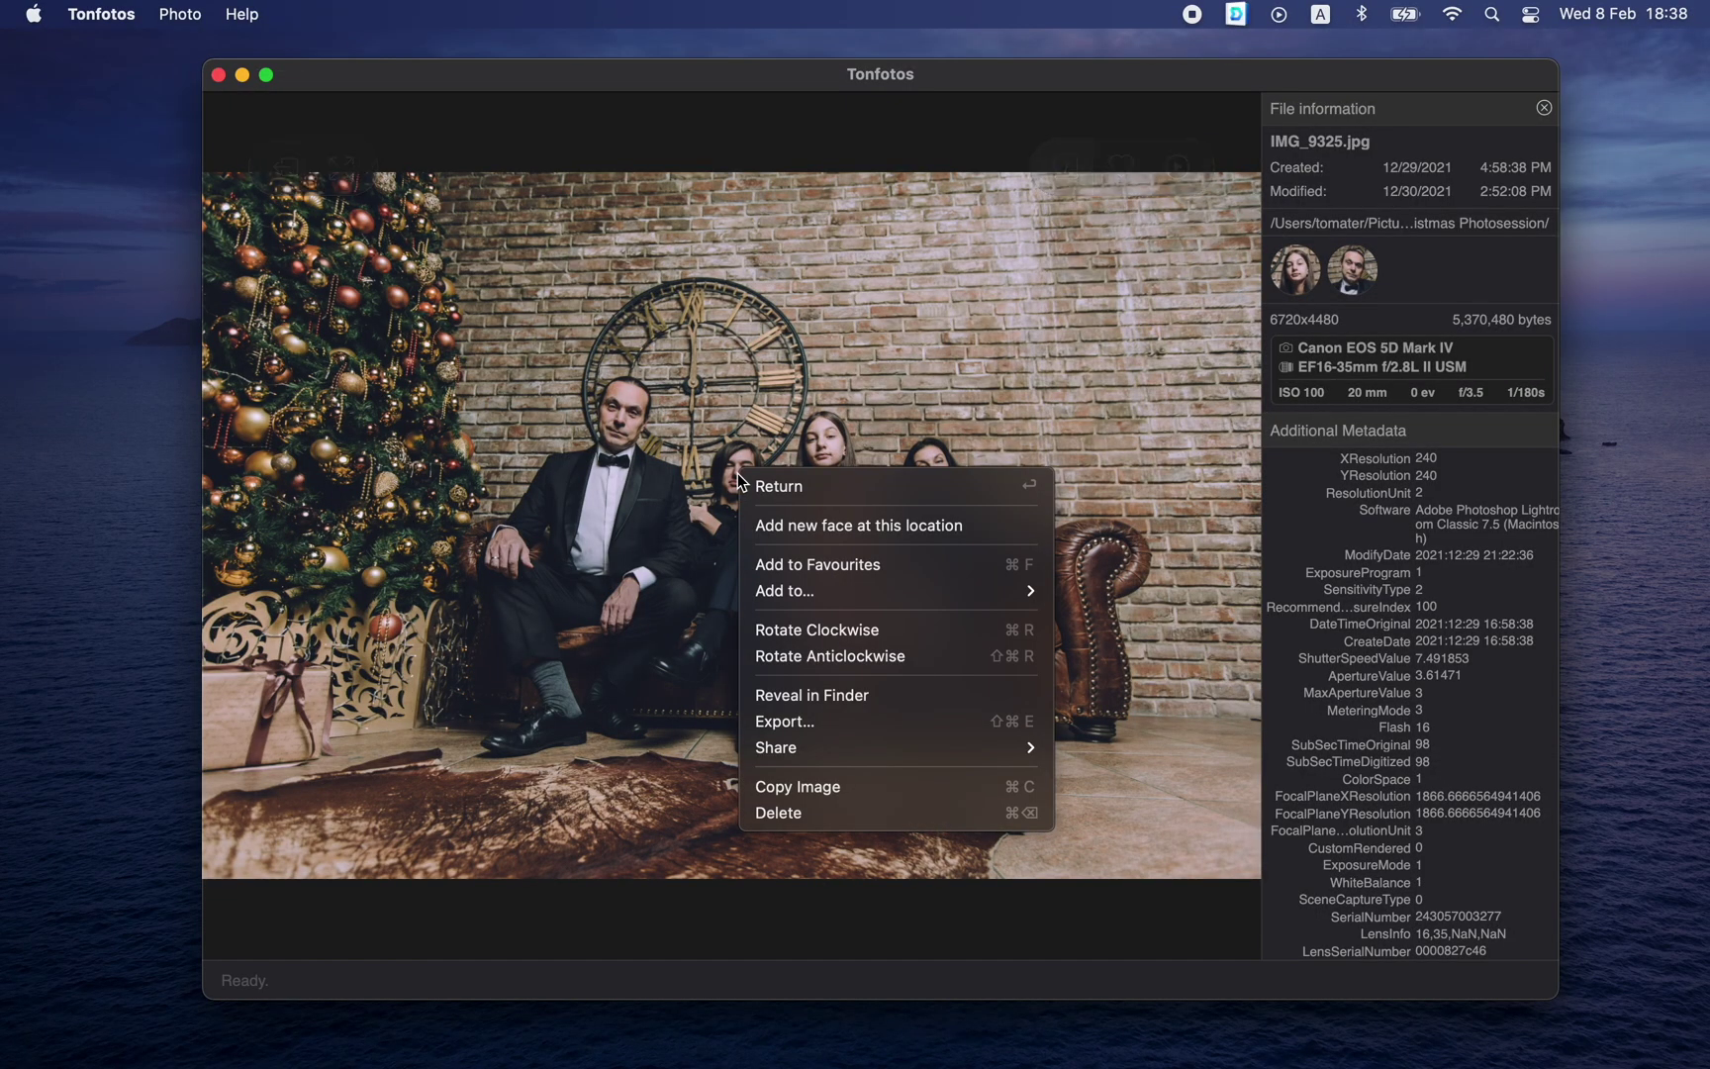
left_click(803, 523)
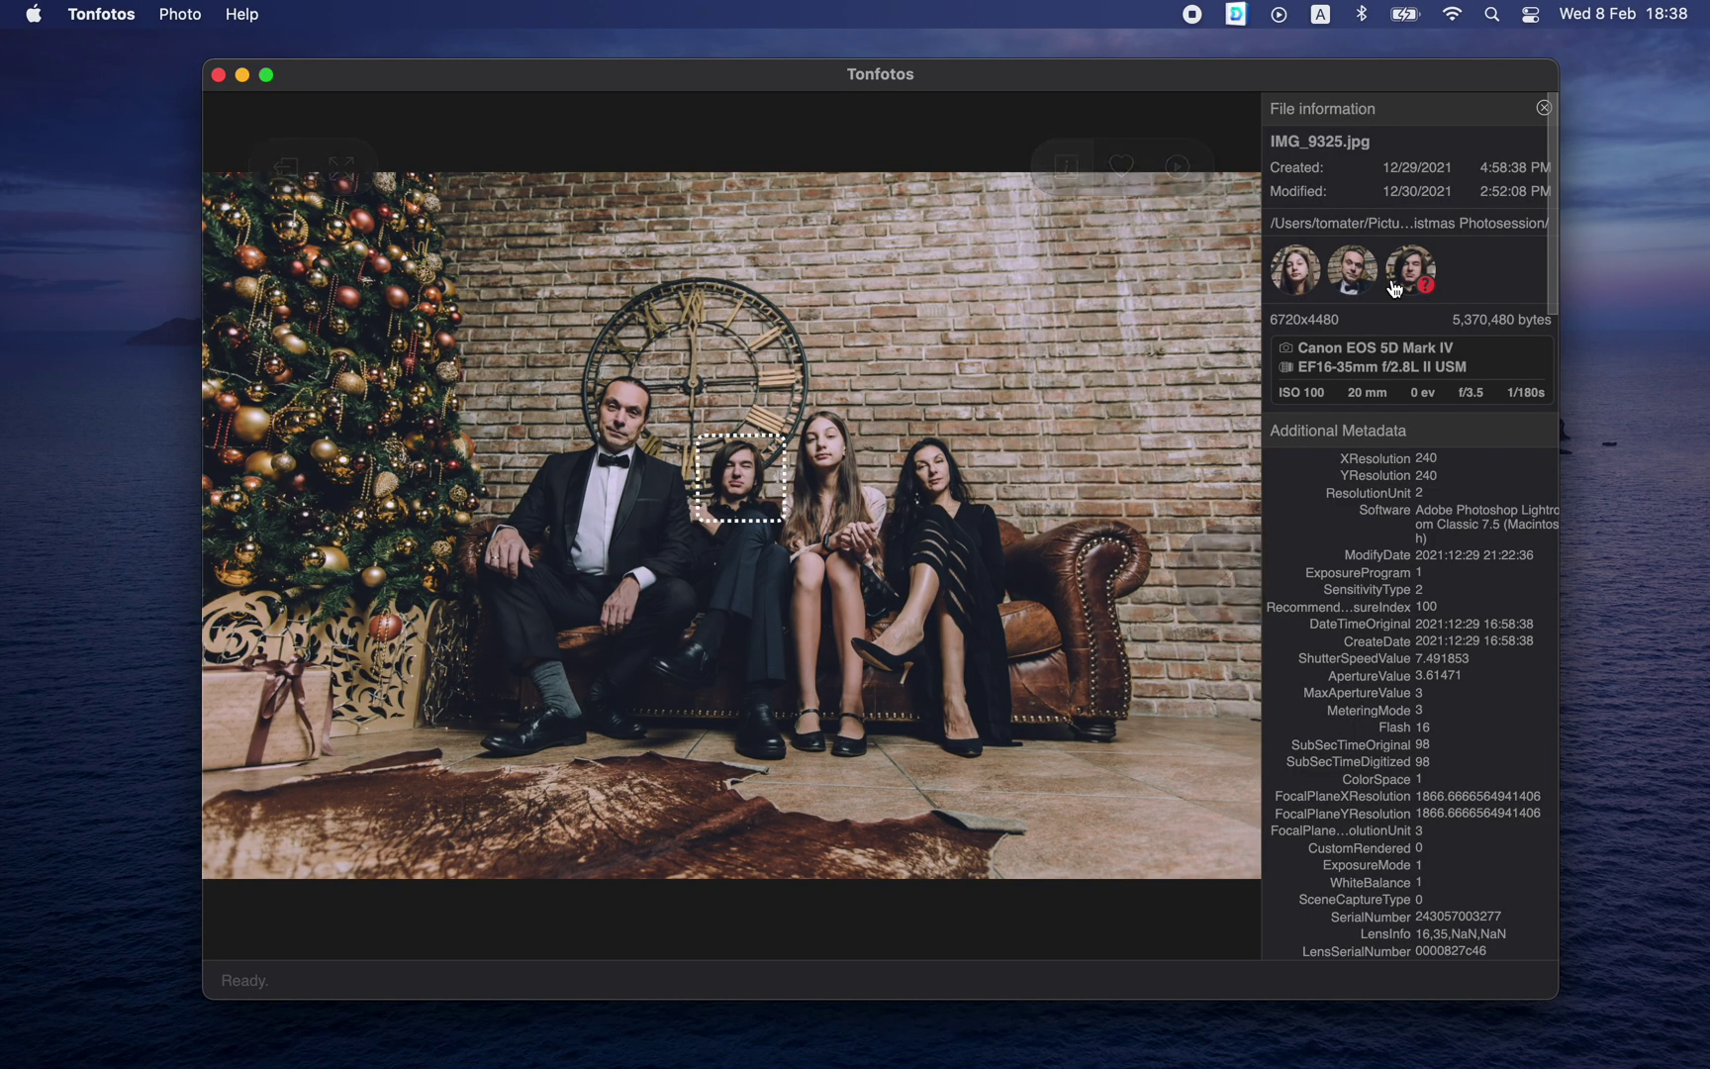
right_click(930, 472)
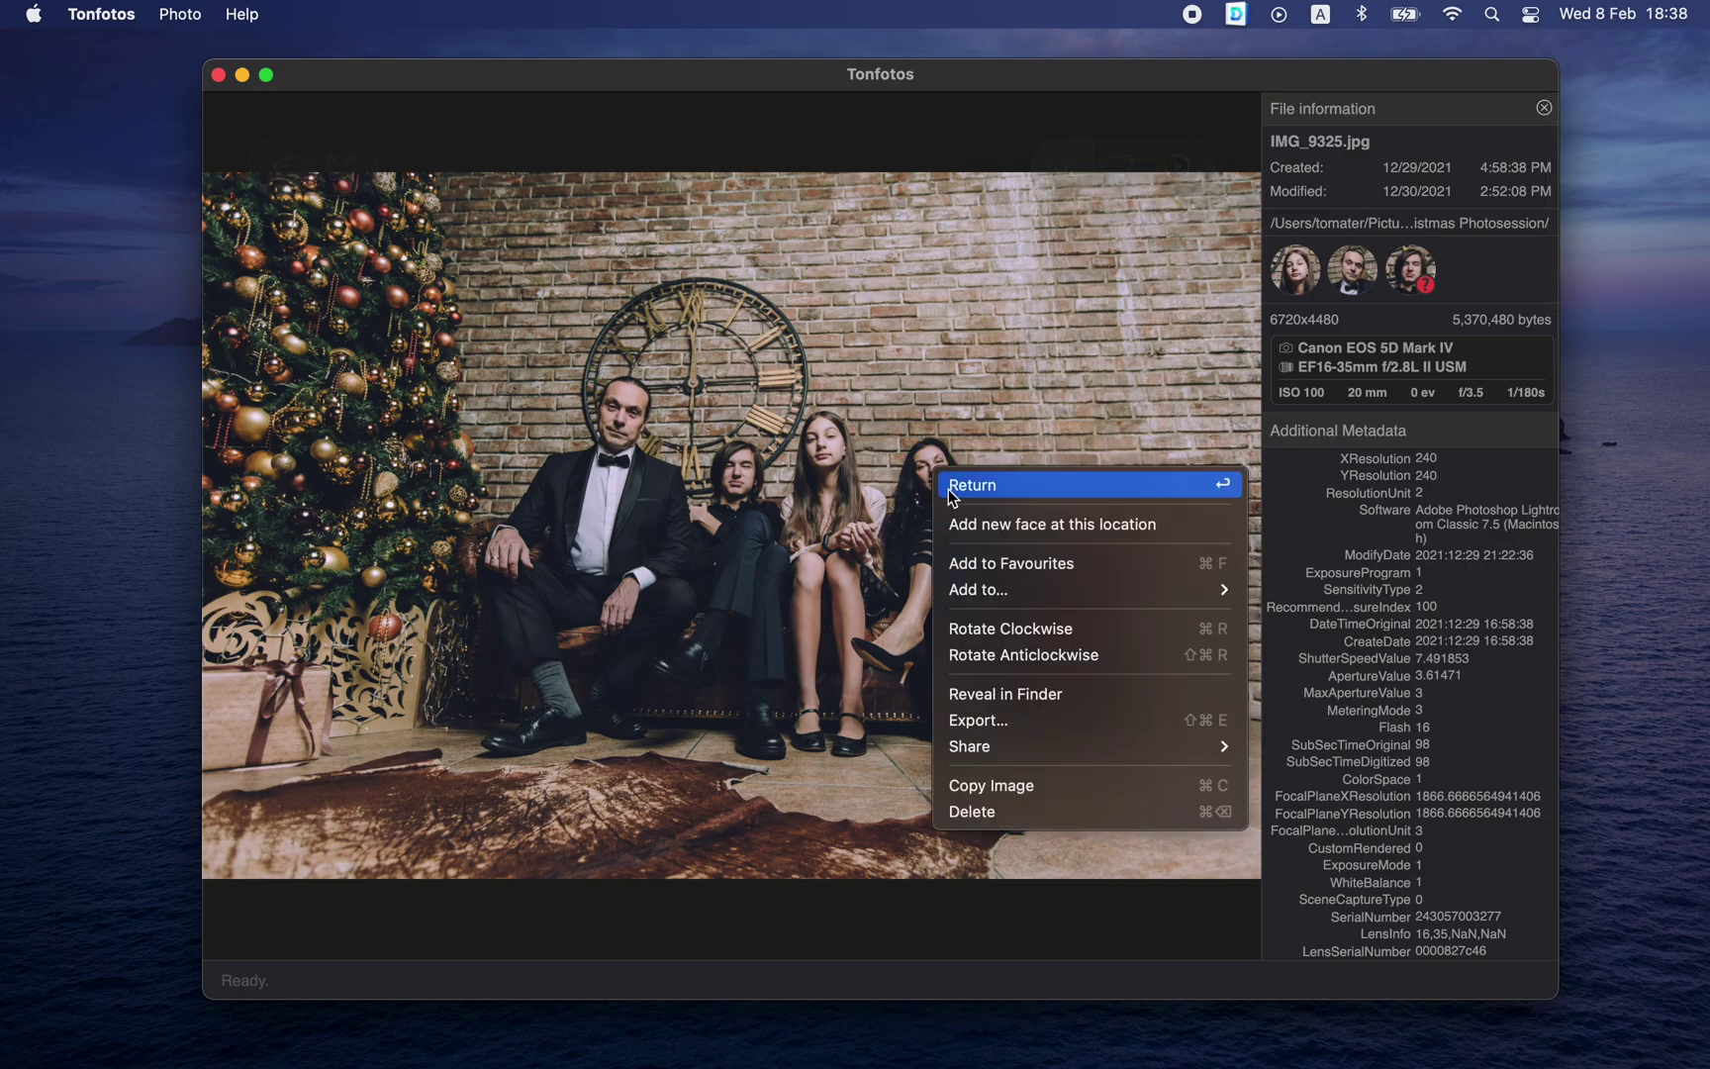
left_click(969, 525)
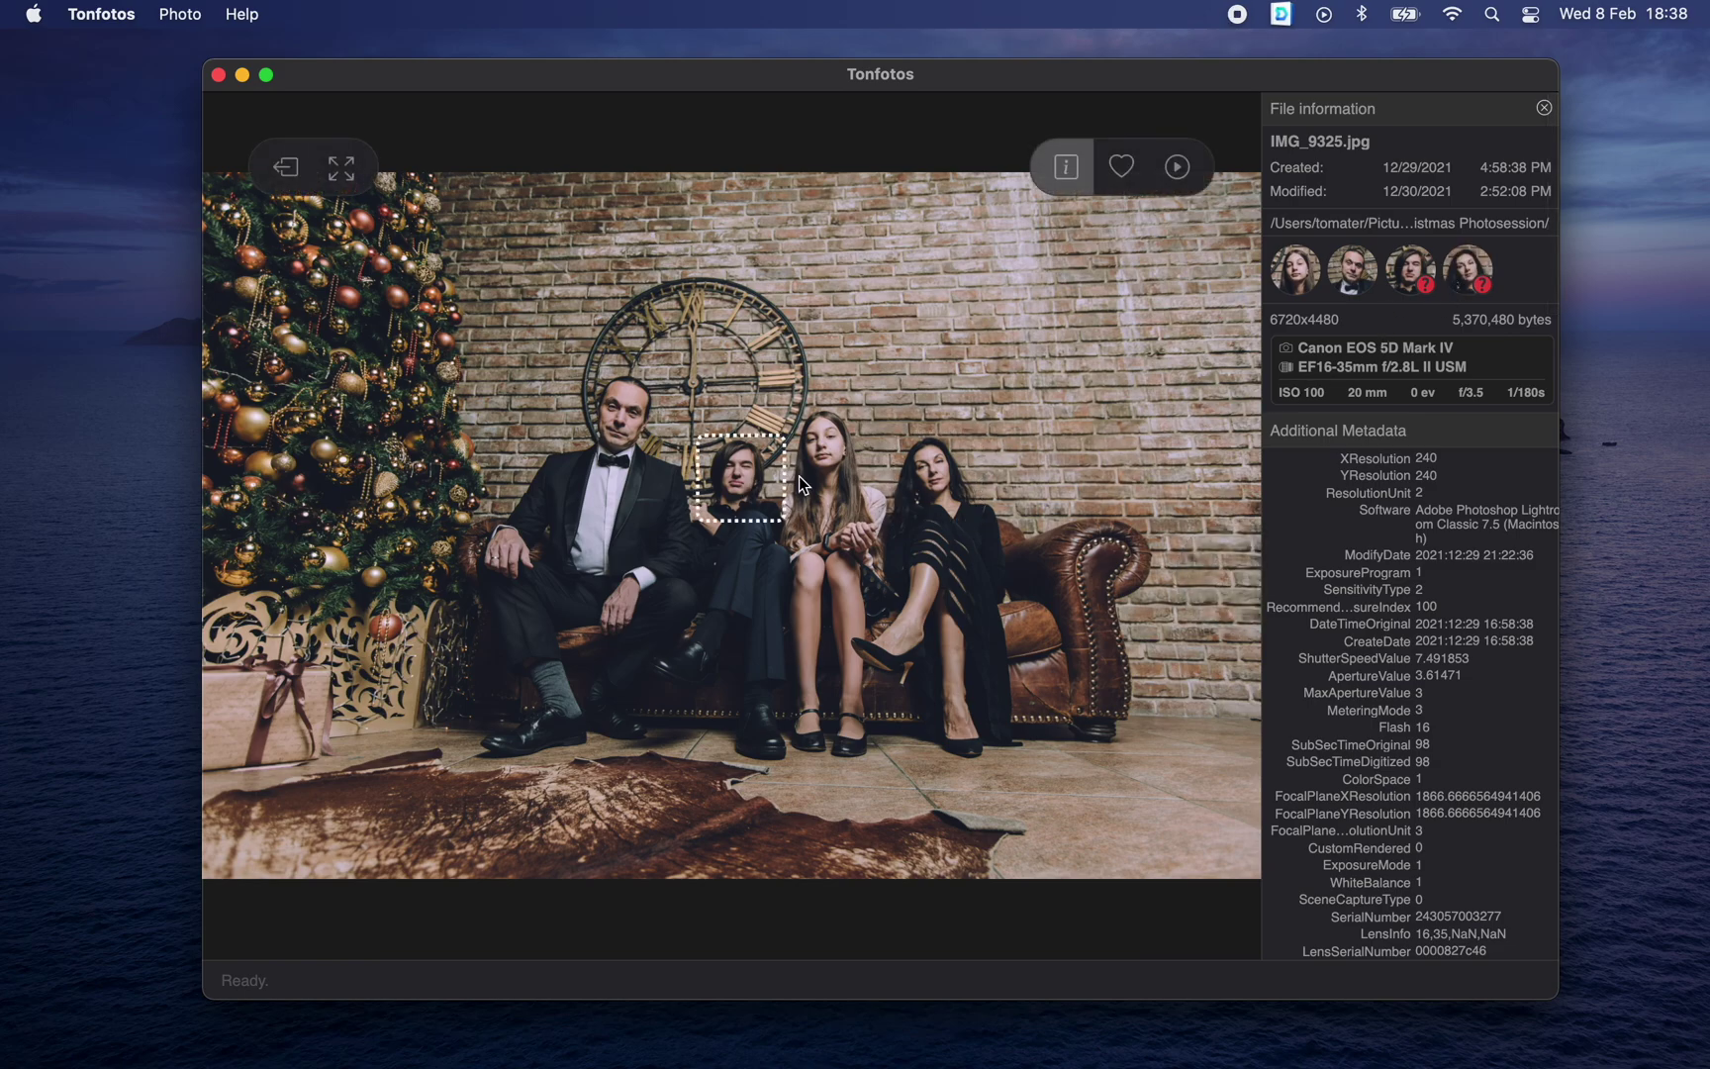
Check the face assignment options for the woman seated at the end of the sofa in IMG_9325.jpg.
right_click(942, 474)
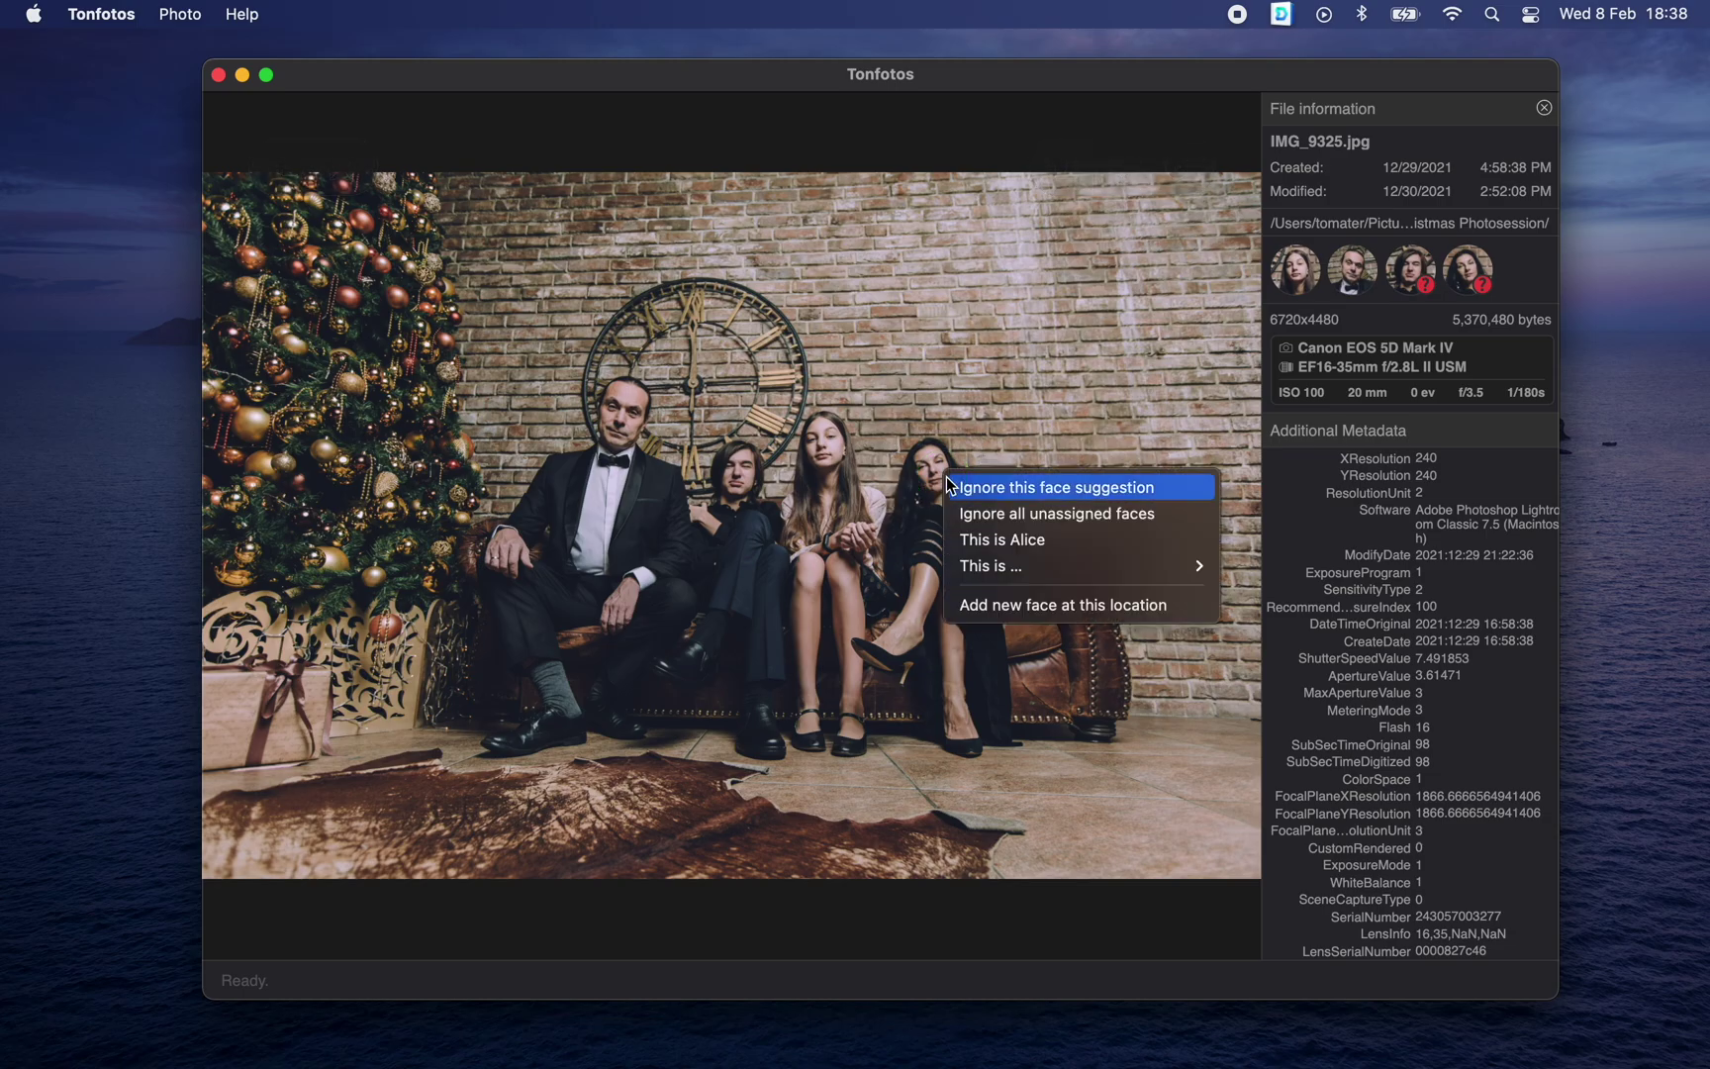
mouse_move(986, 566)
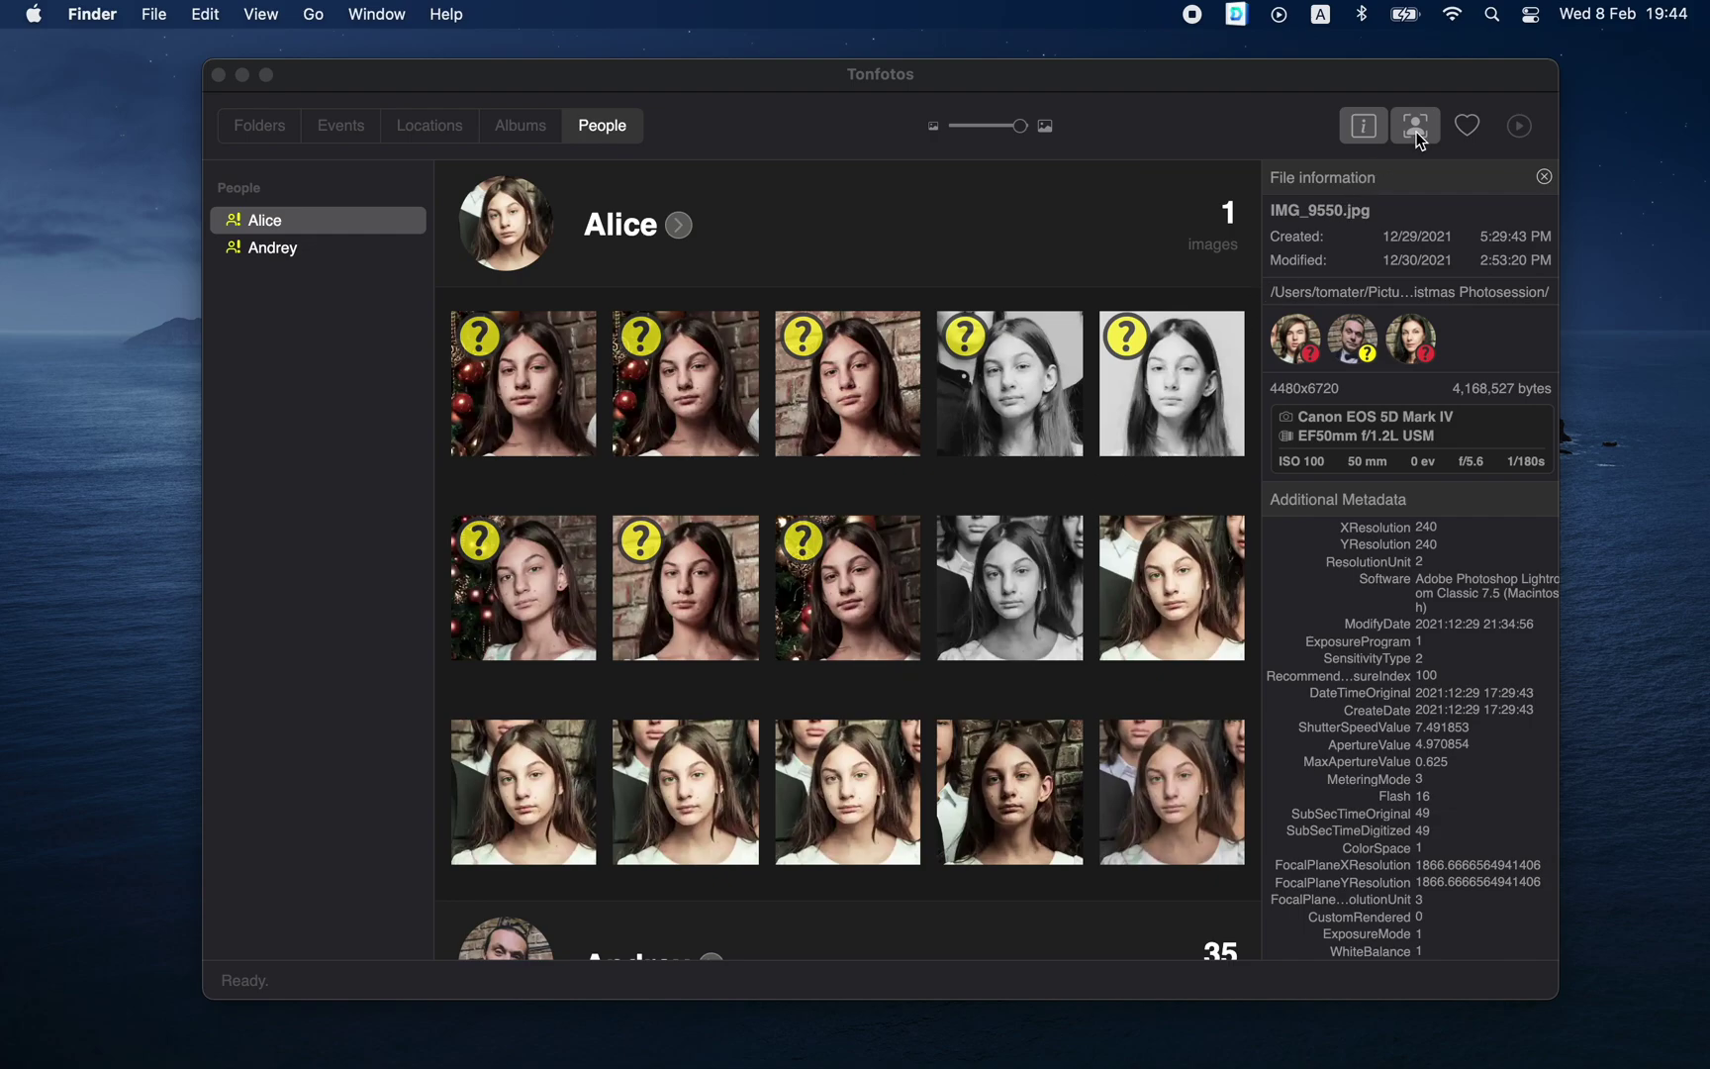
View the girl's photos in People as full original images, look through them, and restore the face close-ups.
left_click(345, 126)
left_click(270, 127)
left_click(607, 130)
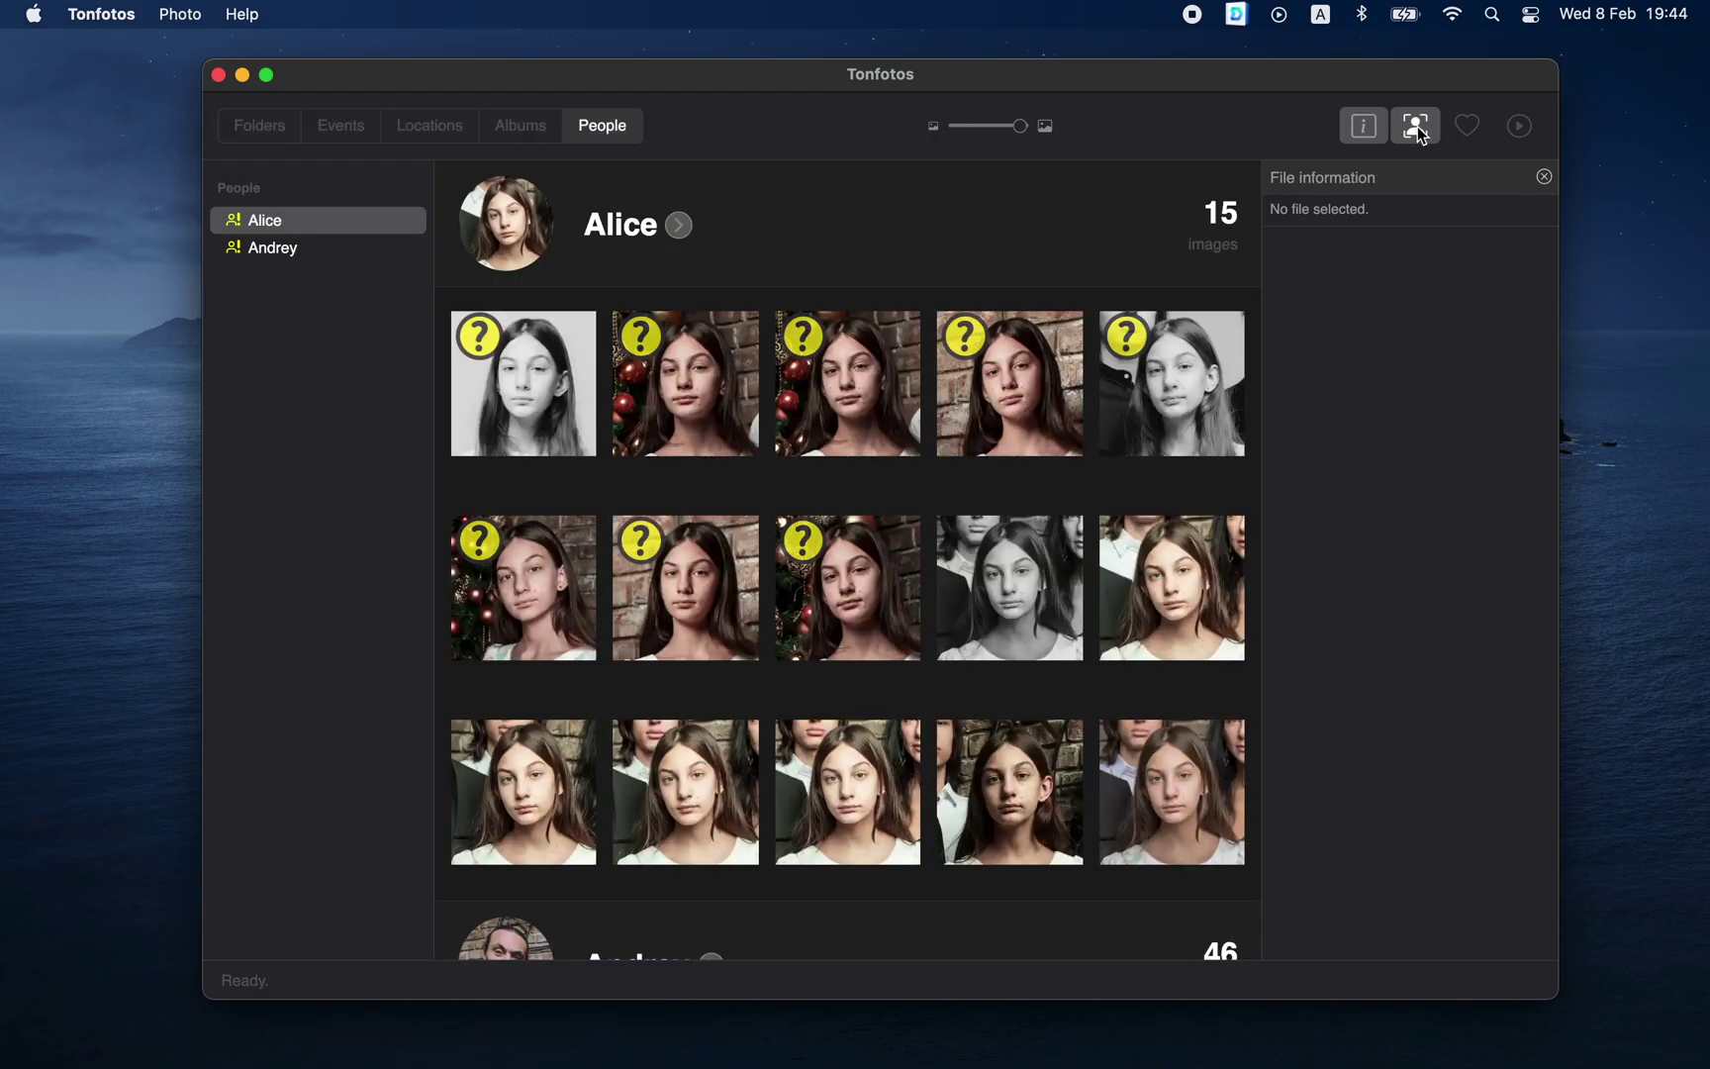
left_click(1420, 131)
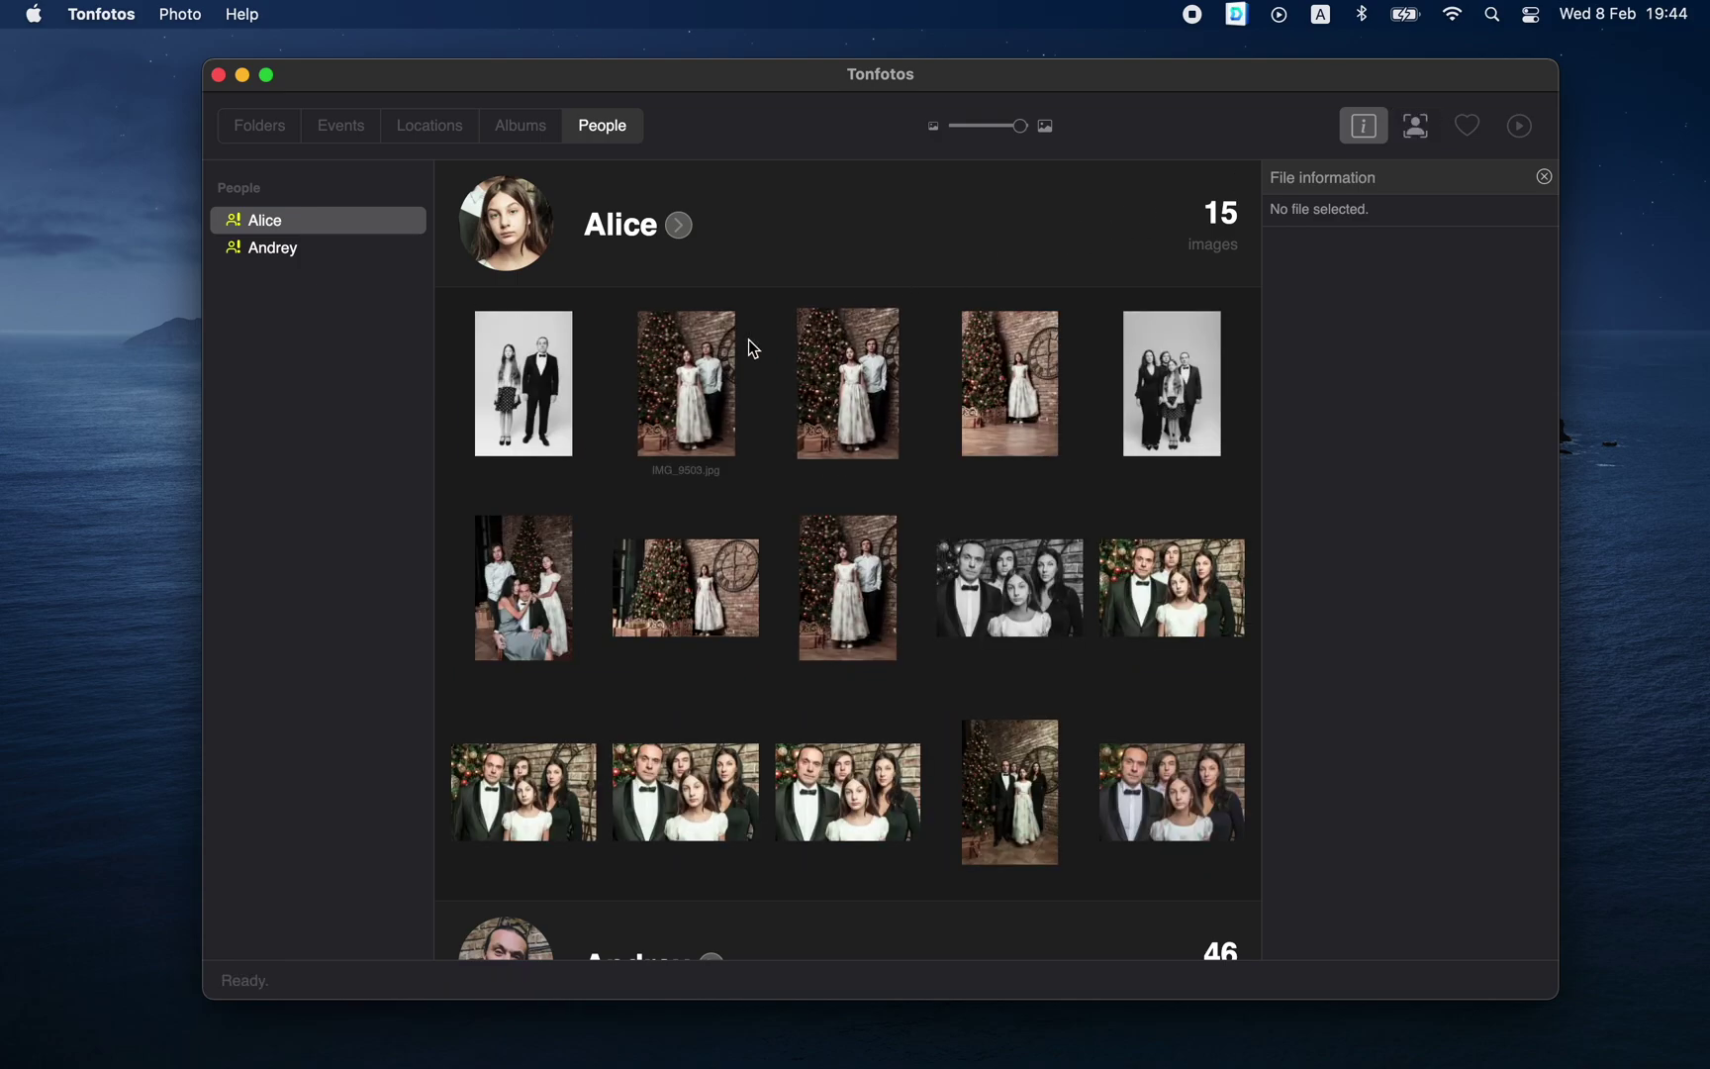
scroll(697, 510, "down", 4)
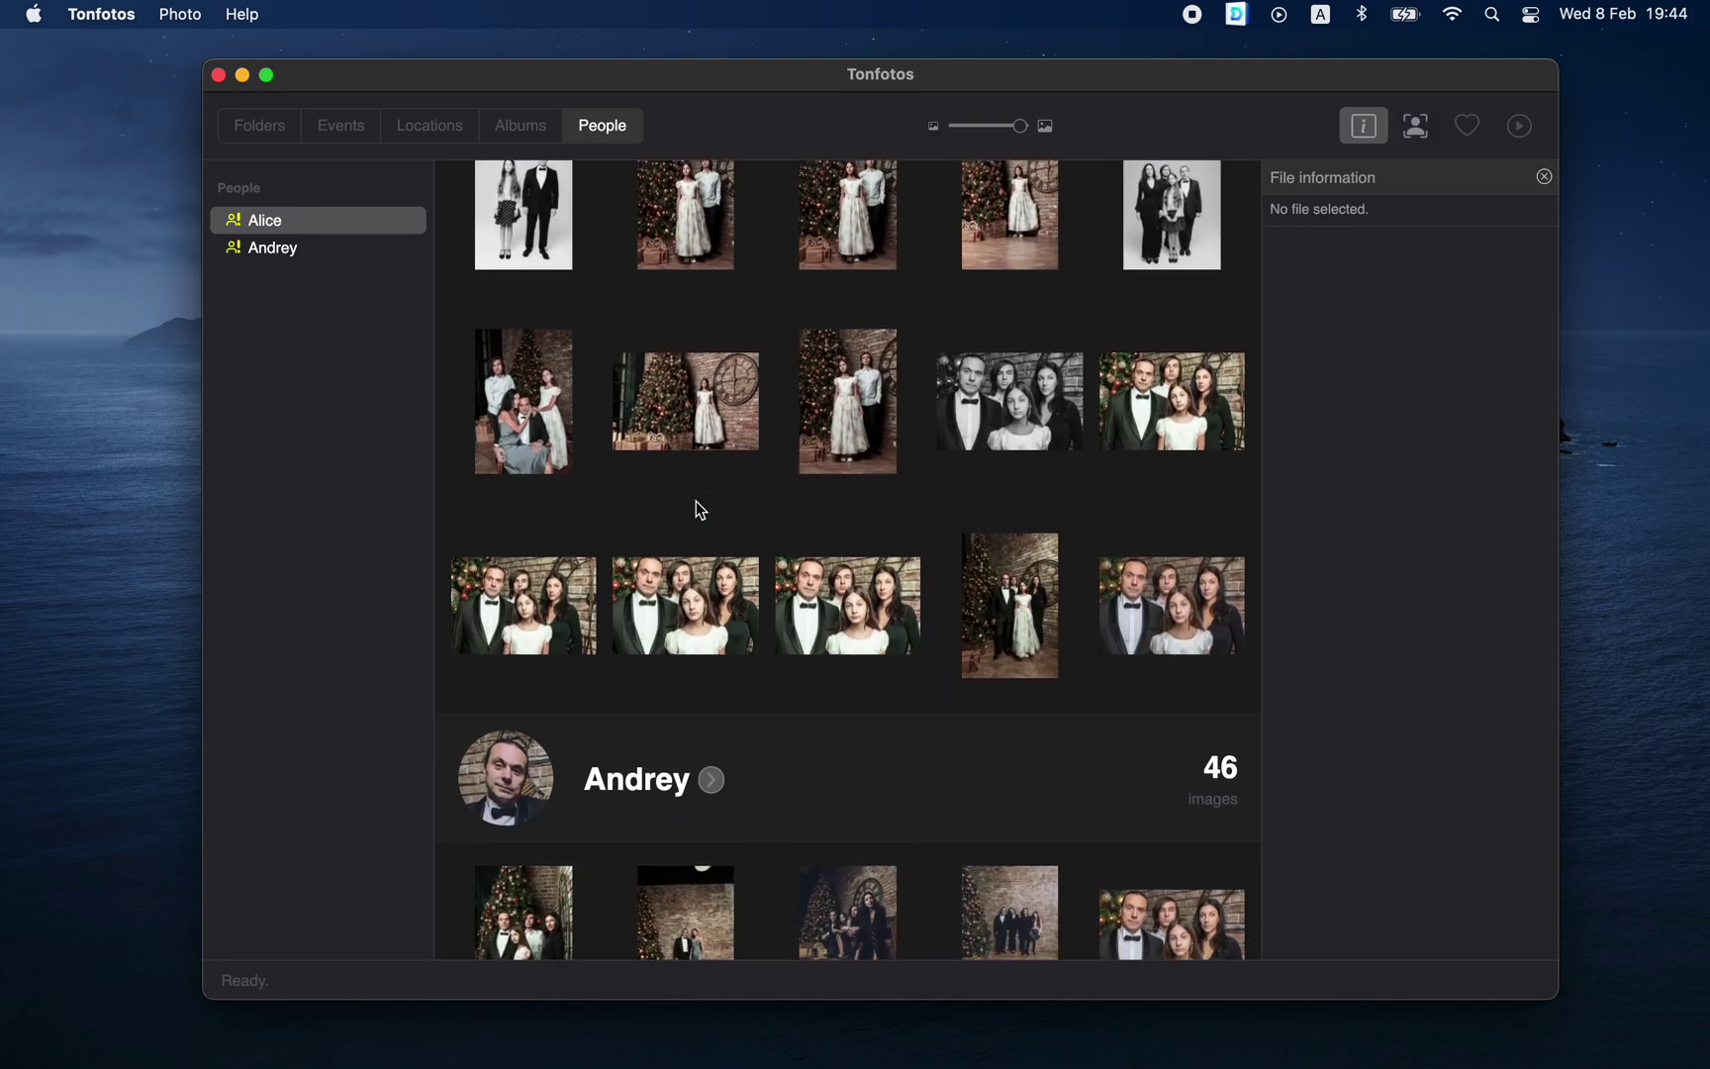
scroll(696, 501, "up", 3)
scroll(696, 501, "up", 1)
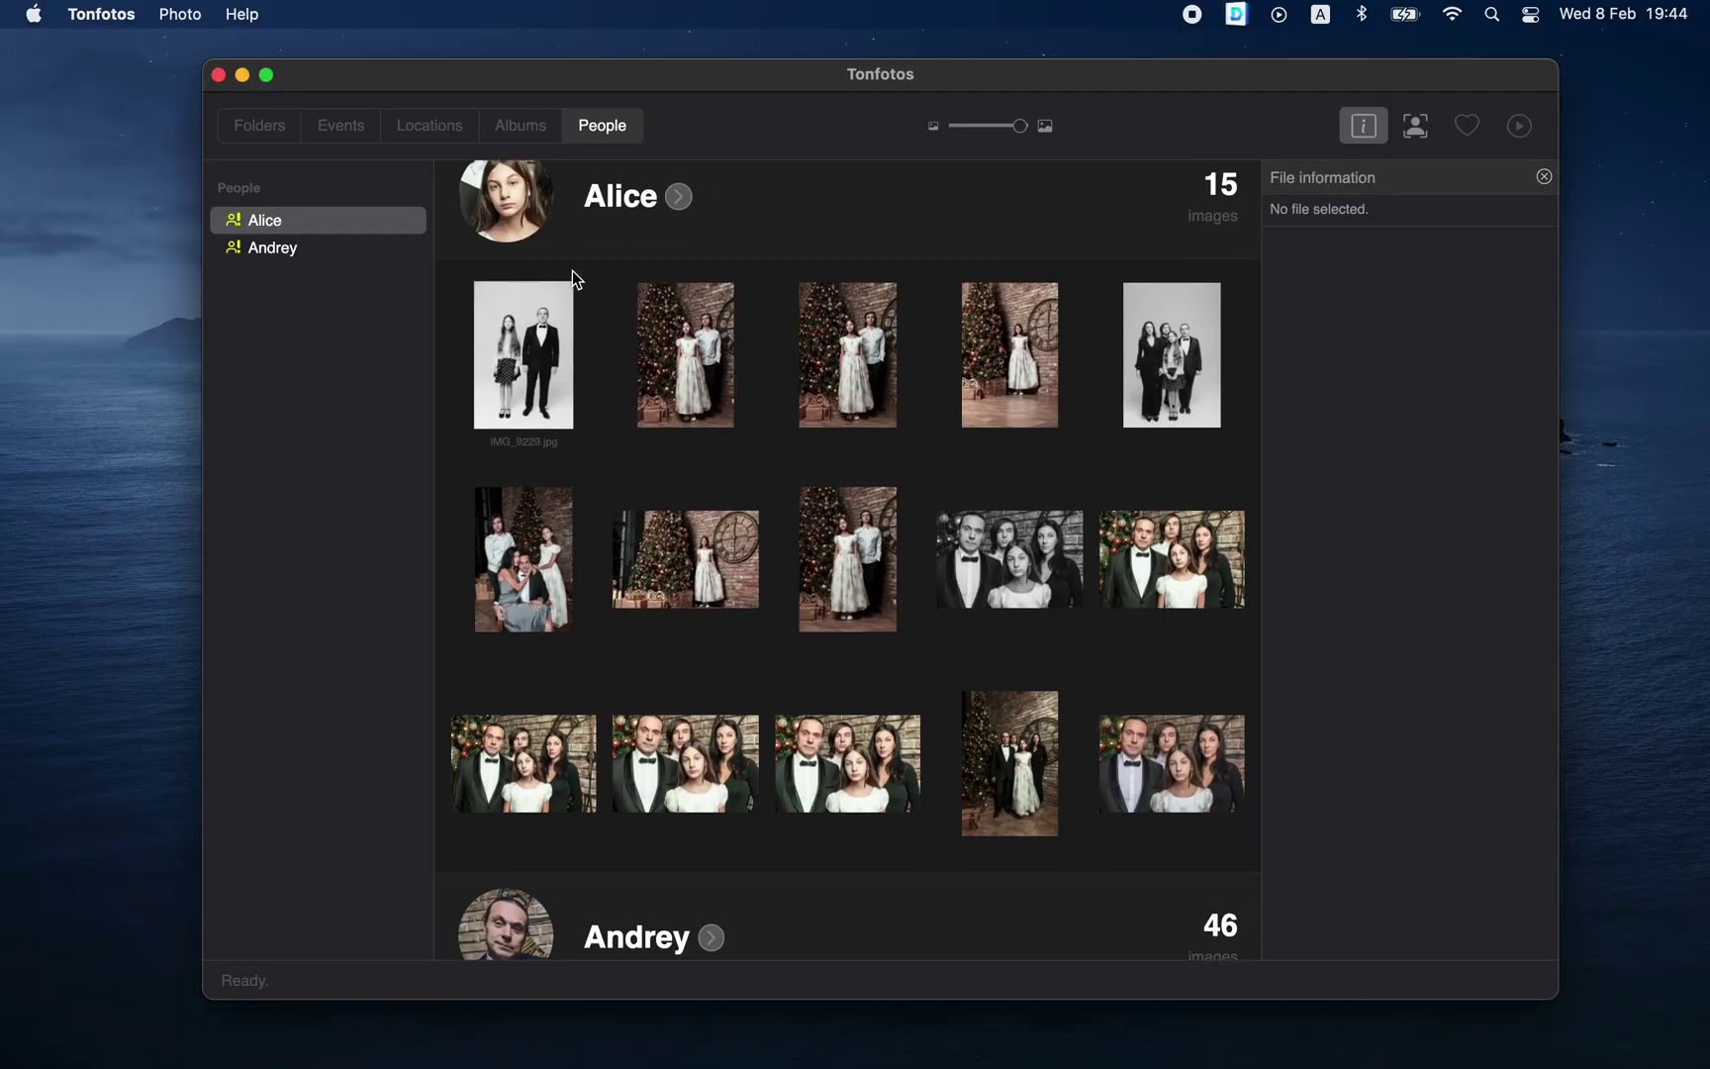
scroll(572, 273, "up", 1)
left_click(1414, 129)
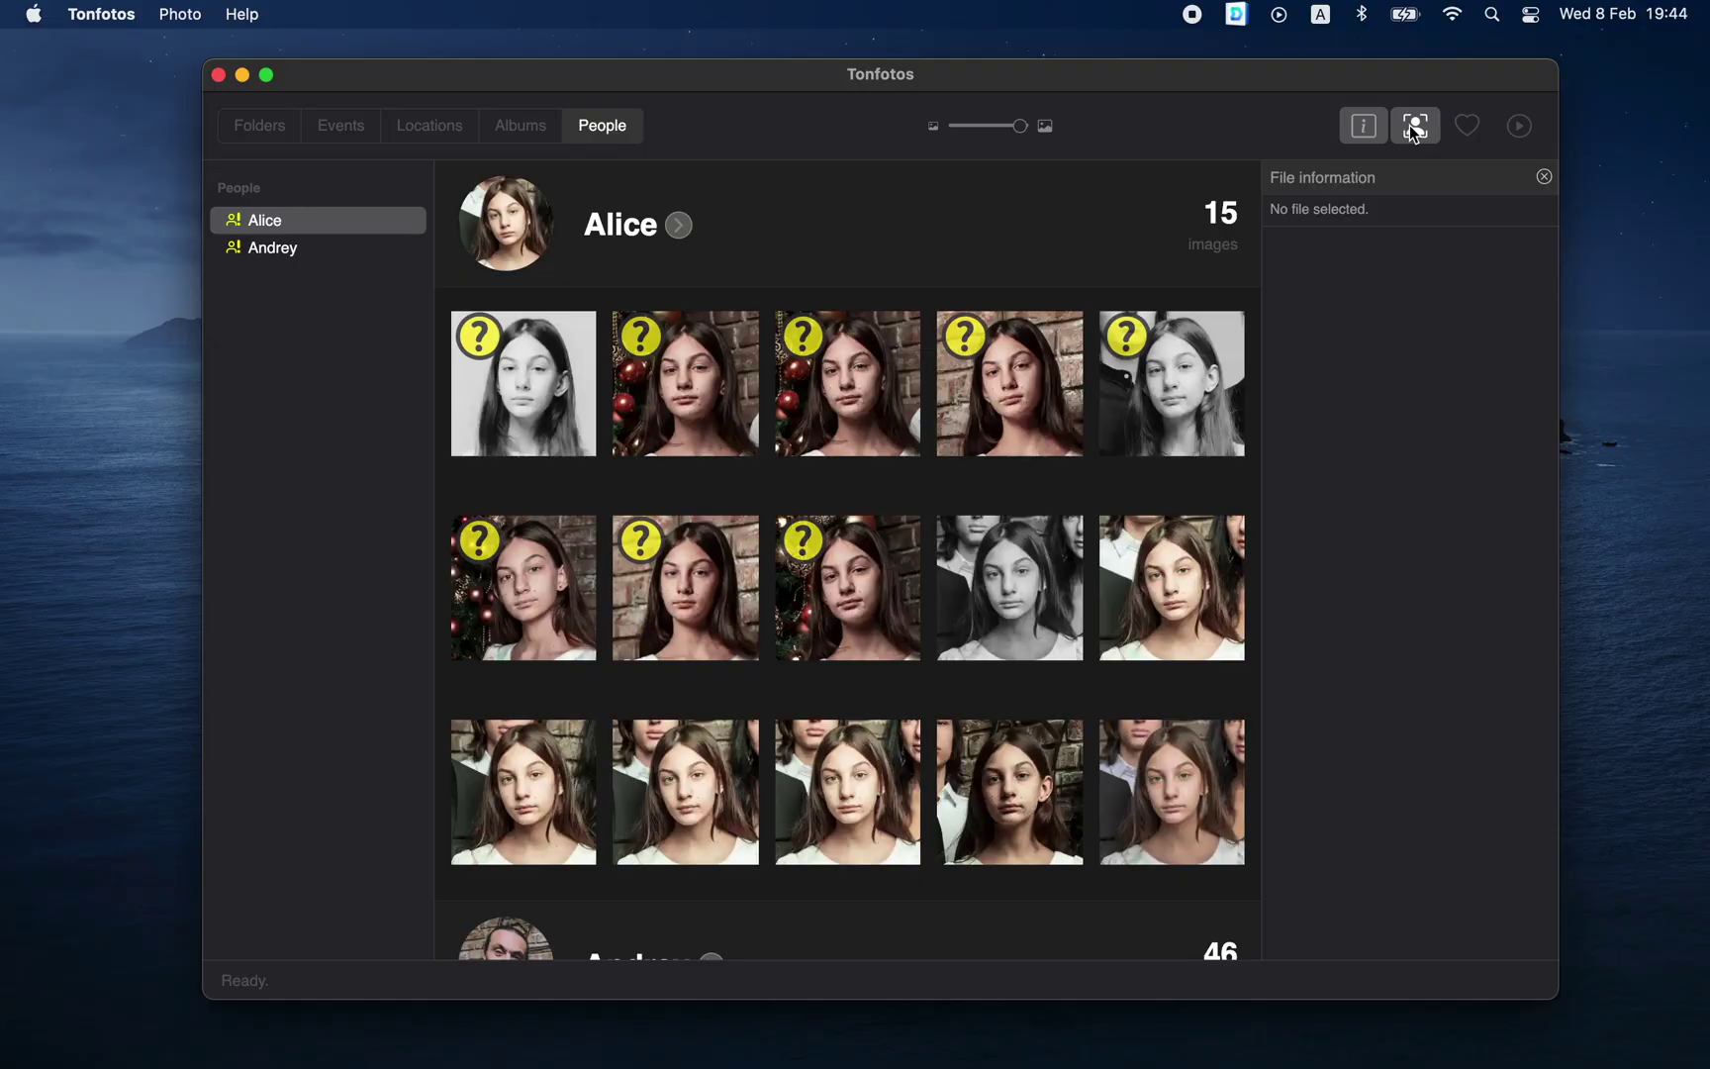
Confirm the first suggested face in the girl's album, the black-and-white portrait.
mouse_move(514, 417)
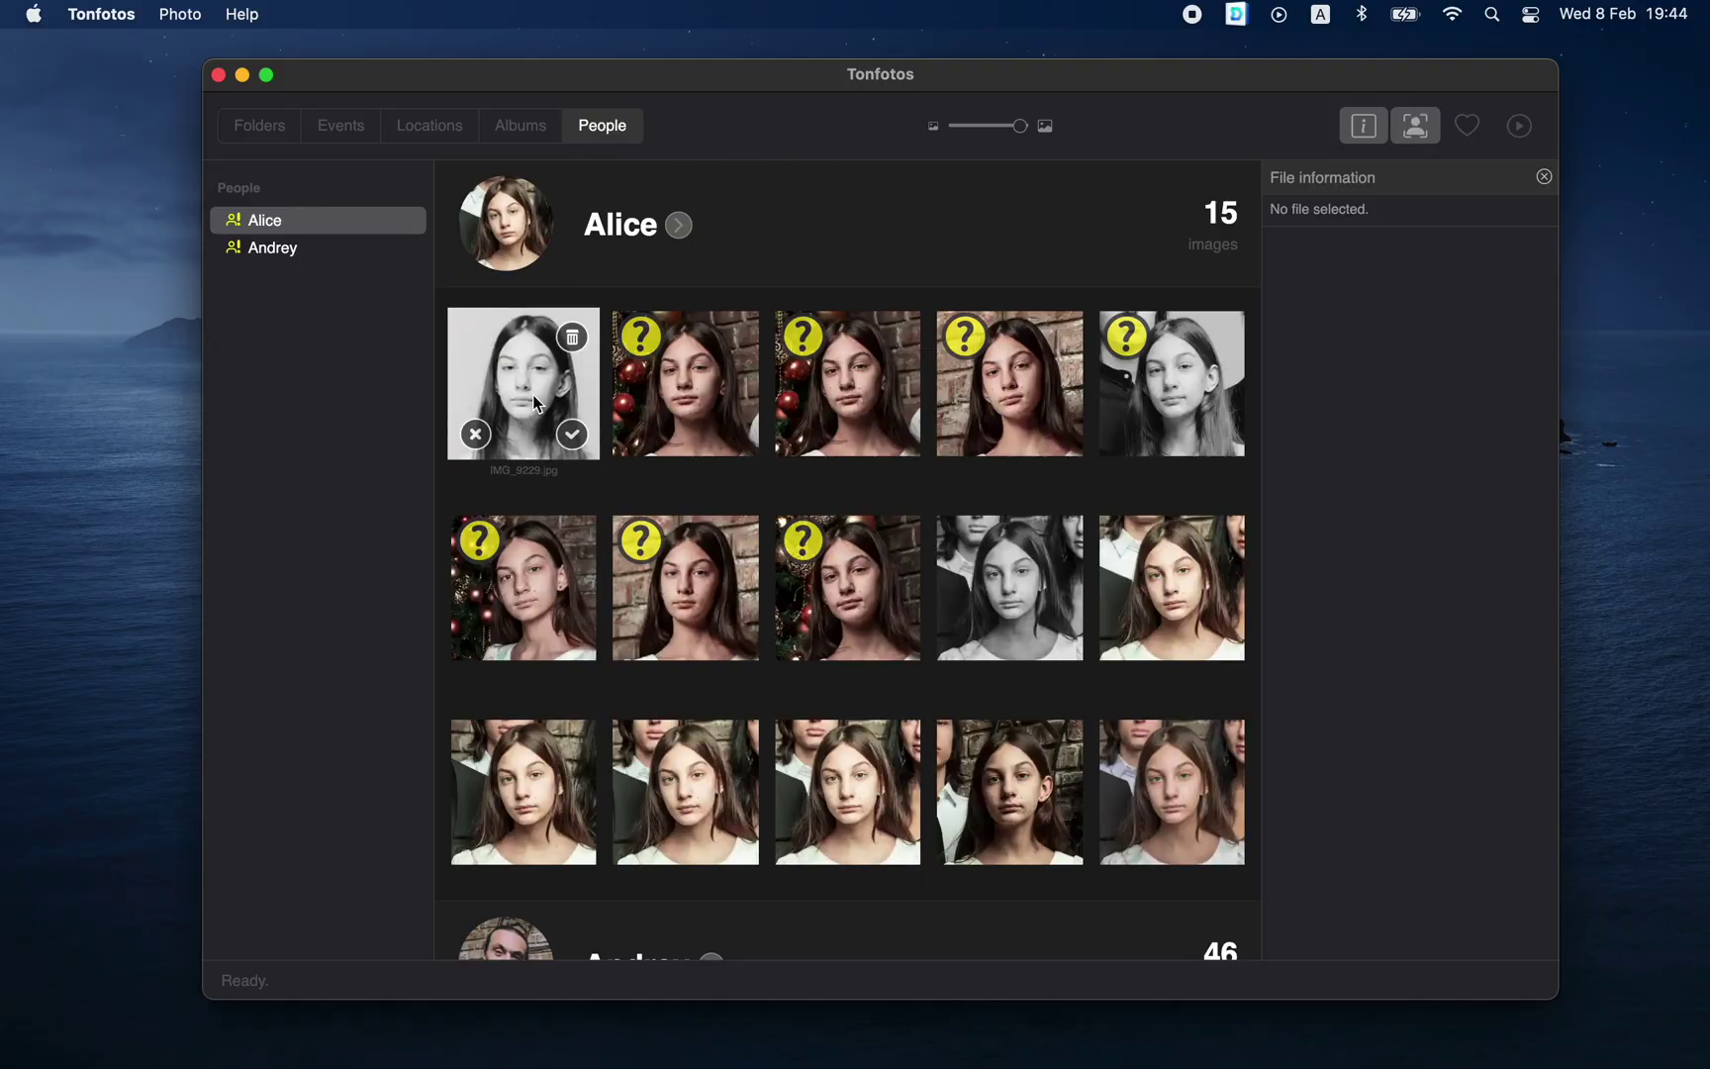
left_click(572, 434)
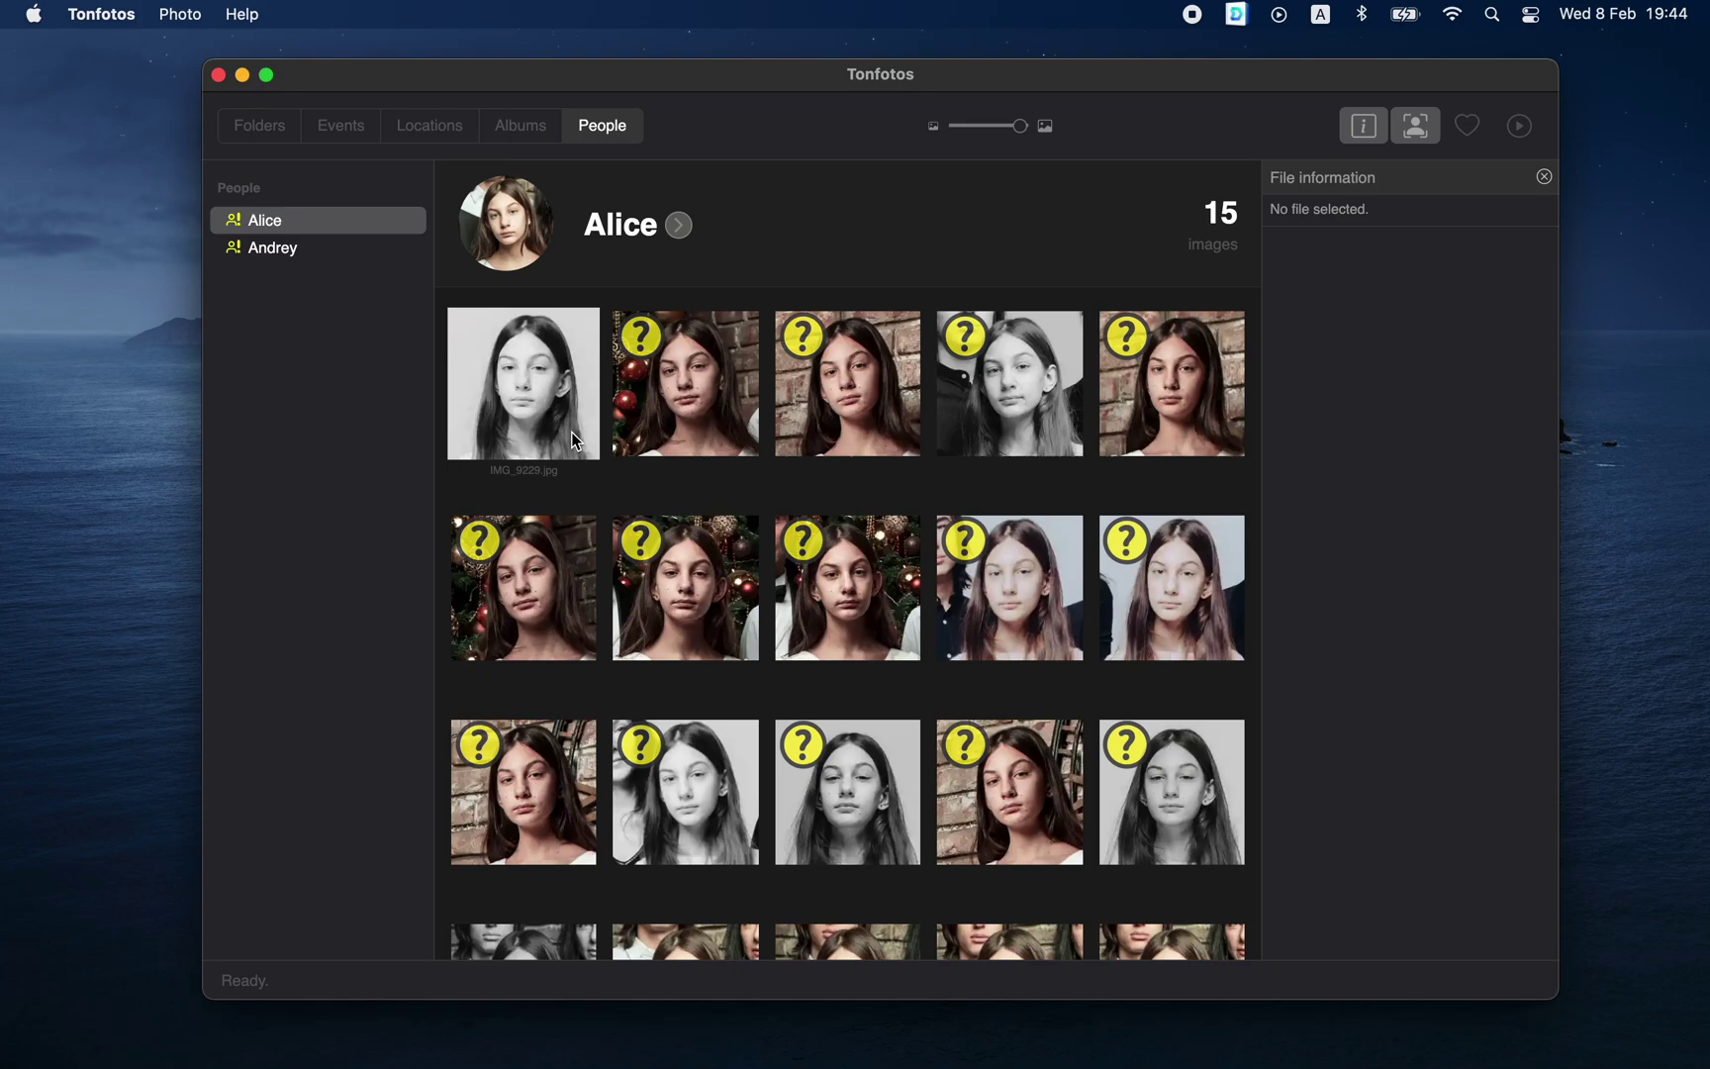
mouse_move(696, 427)
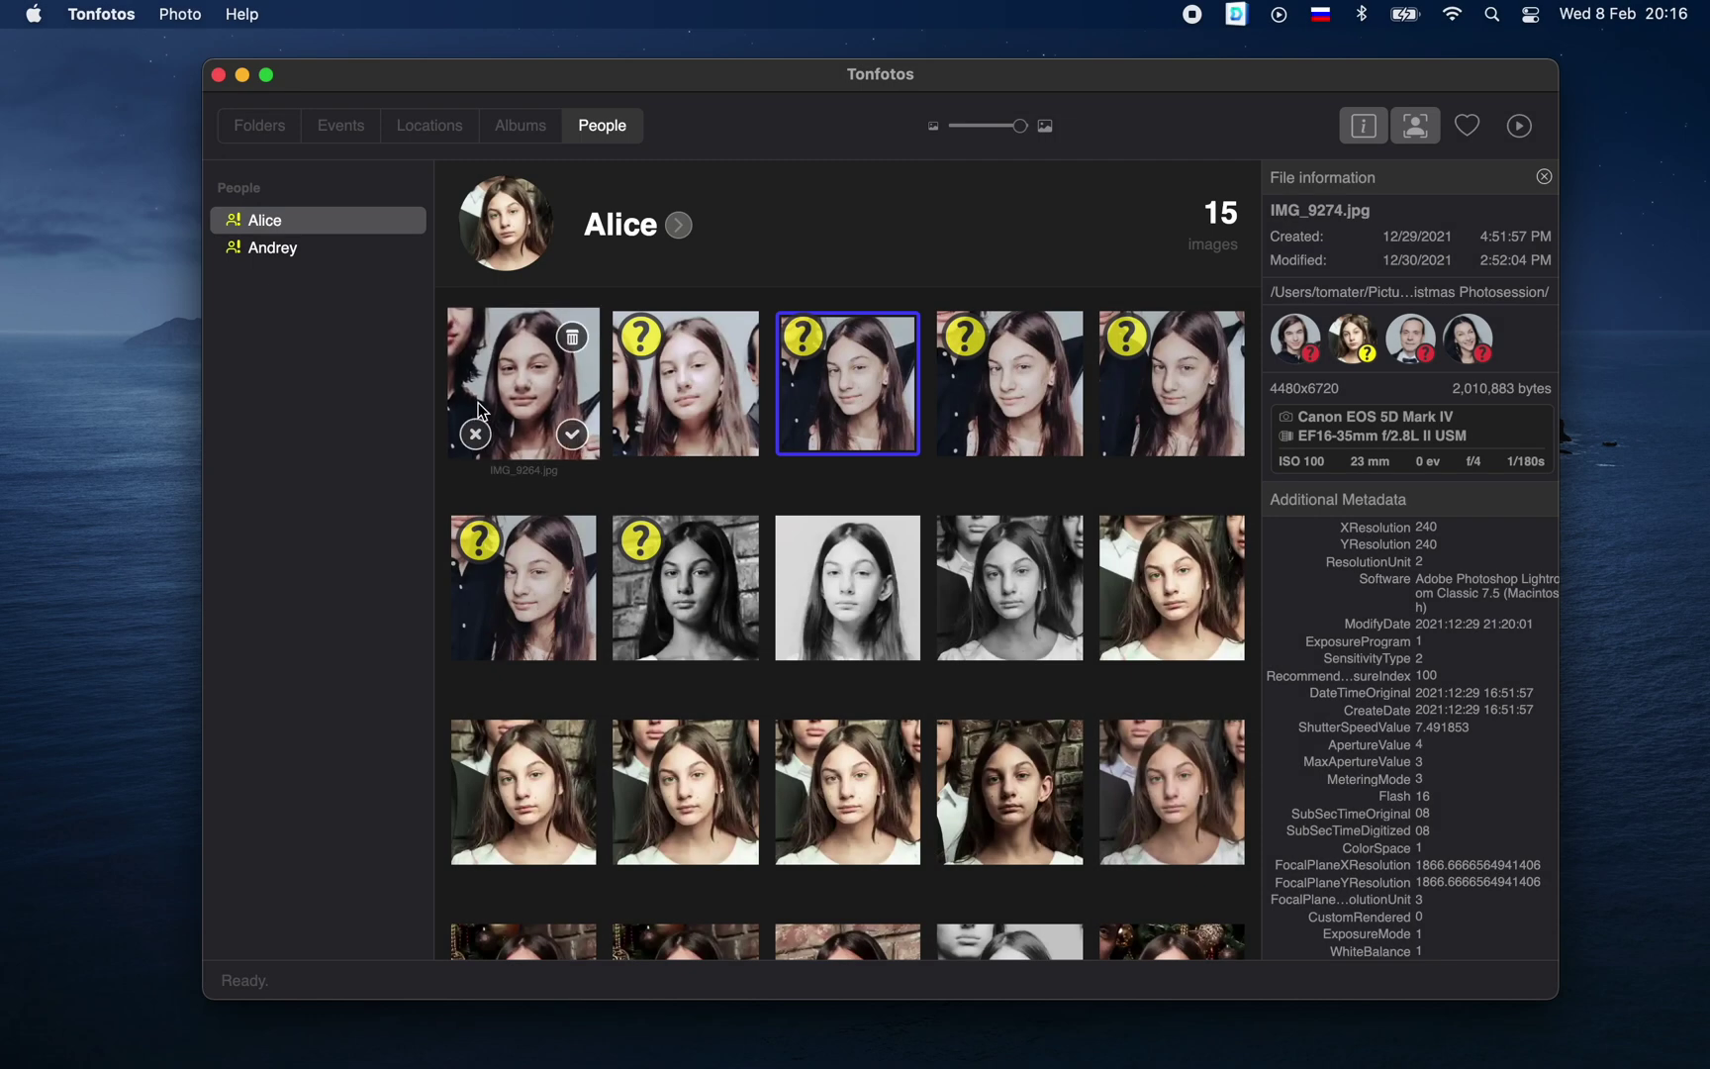
Confirm the girl's suggested faces one by one, including those in IMG_9264.jpg, IMG_9272.jpg, IMG_9277.jpg and IMG_9280.jpg.
left_click(525, 396)
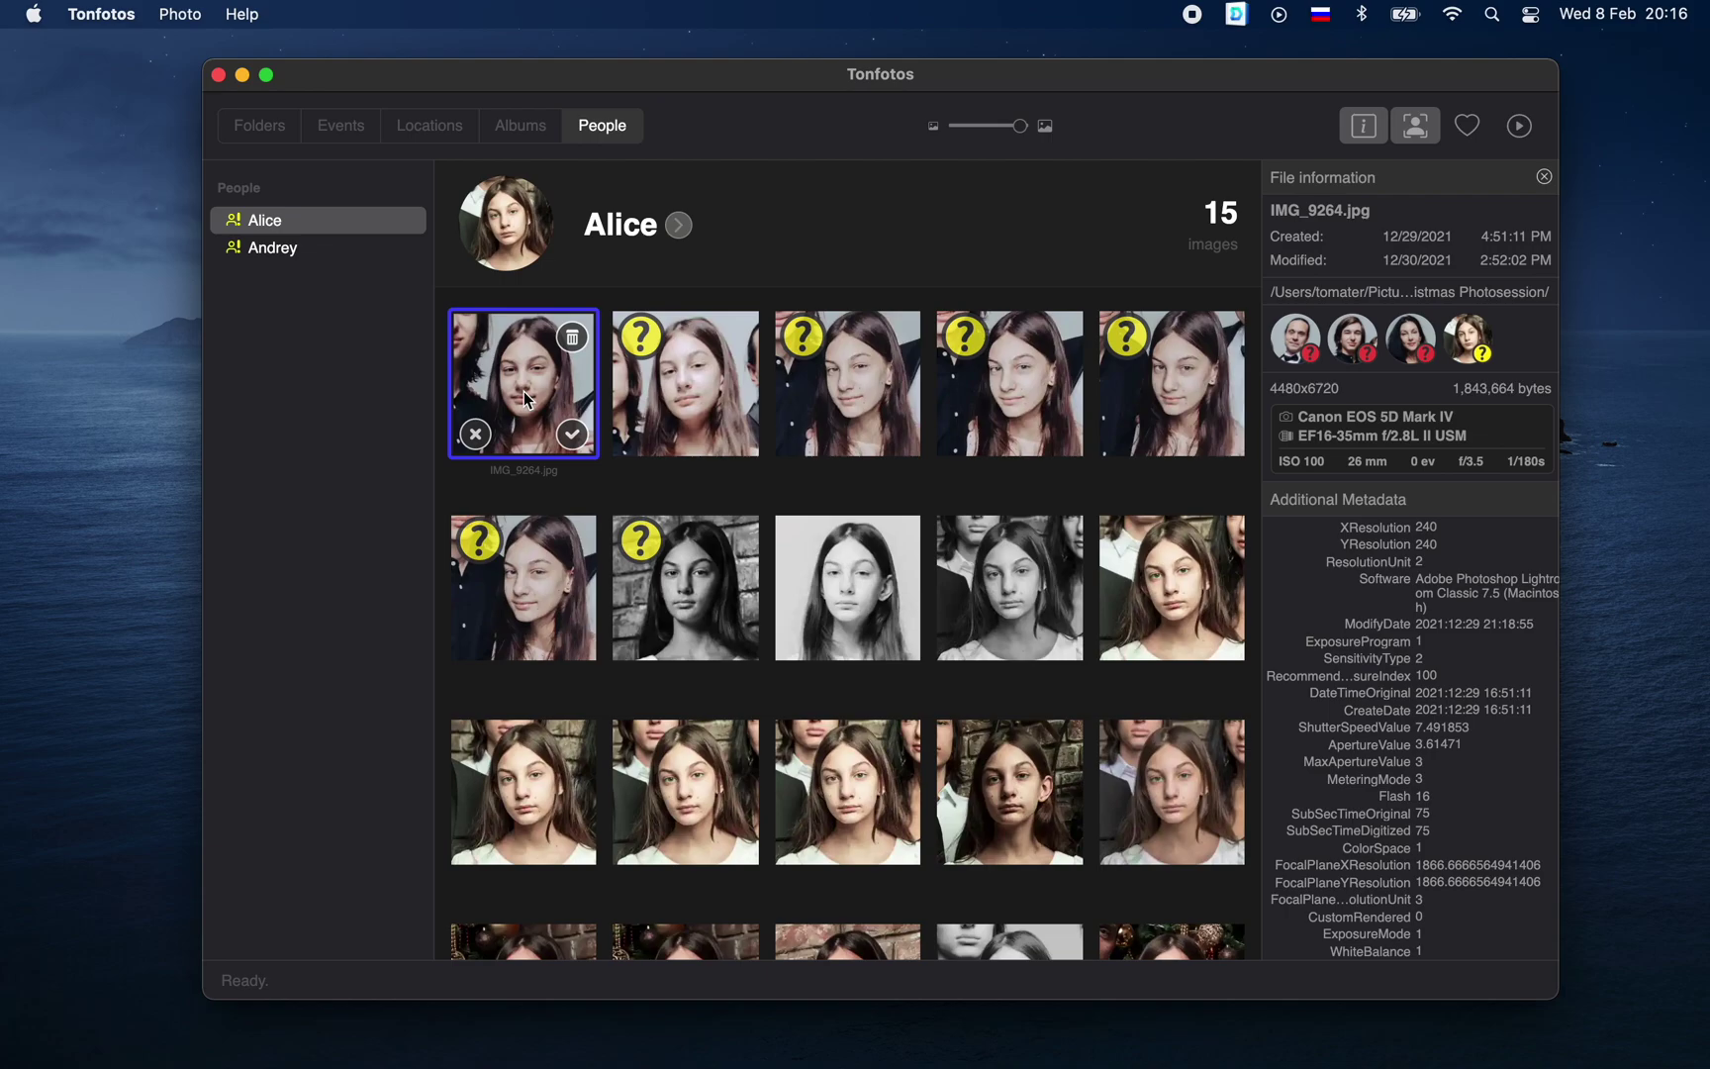
left_click(733, 435)
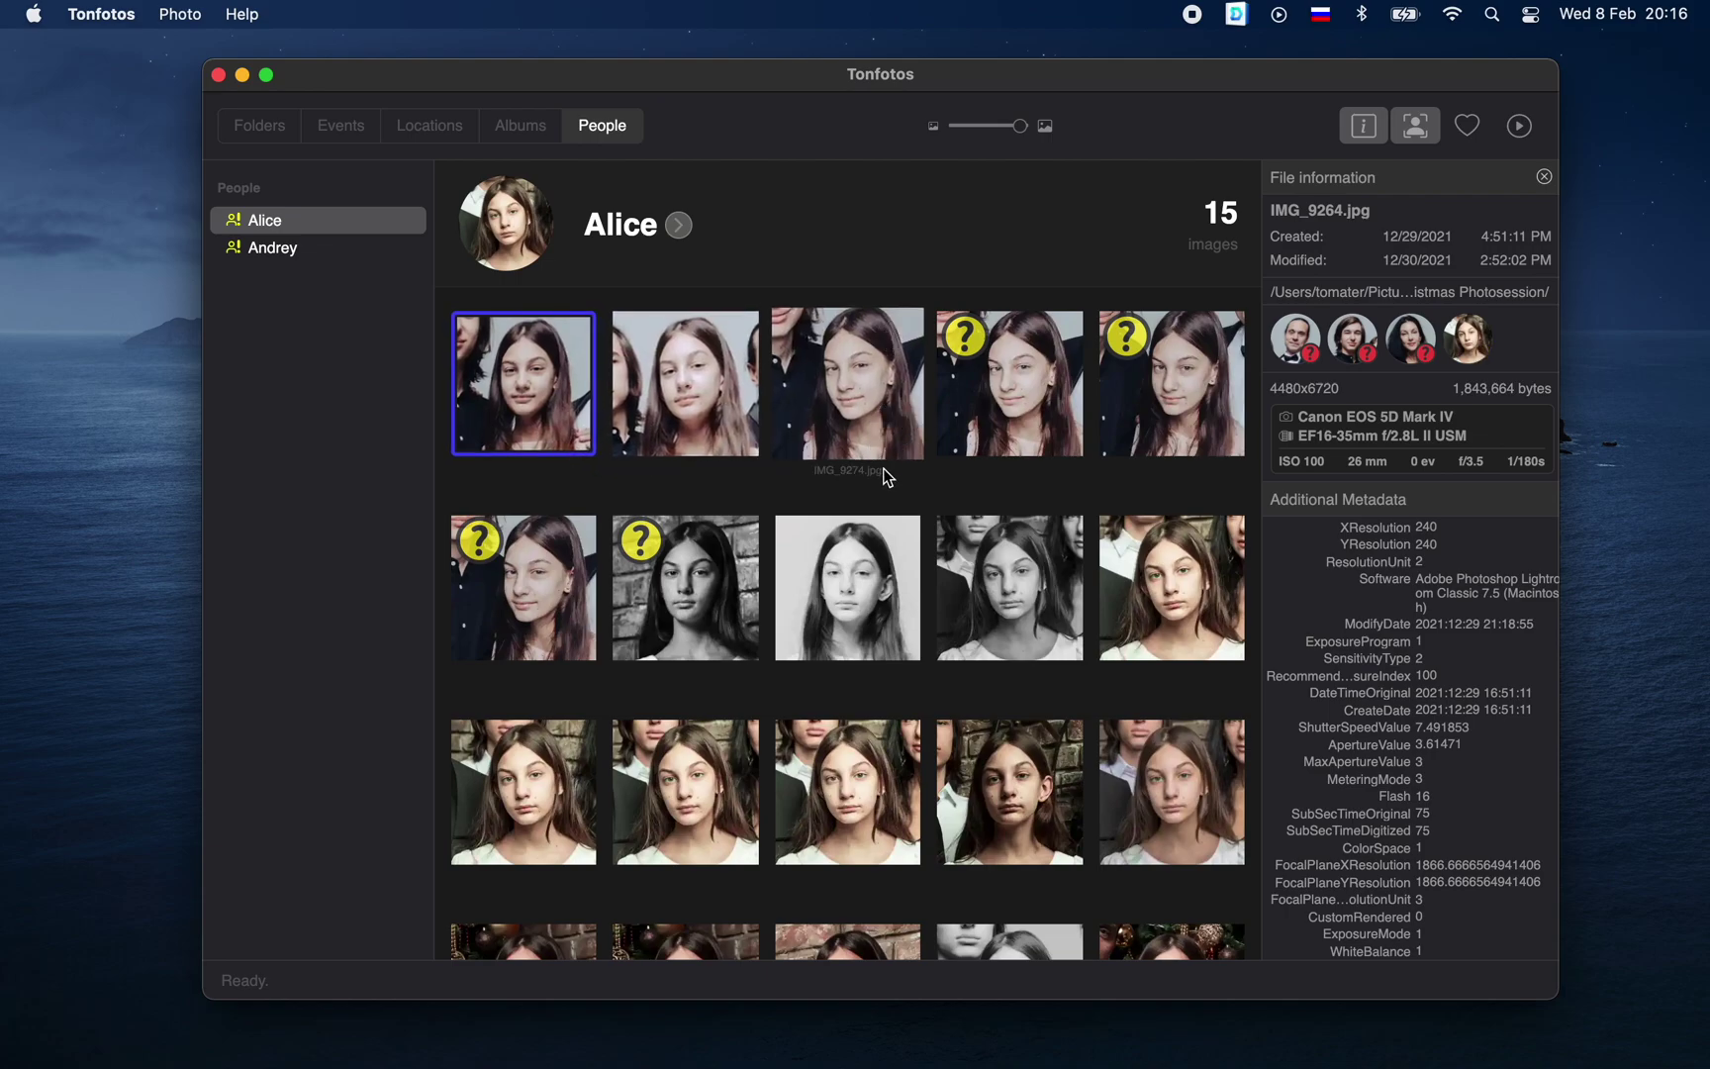
left_click(1015, 401)
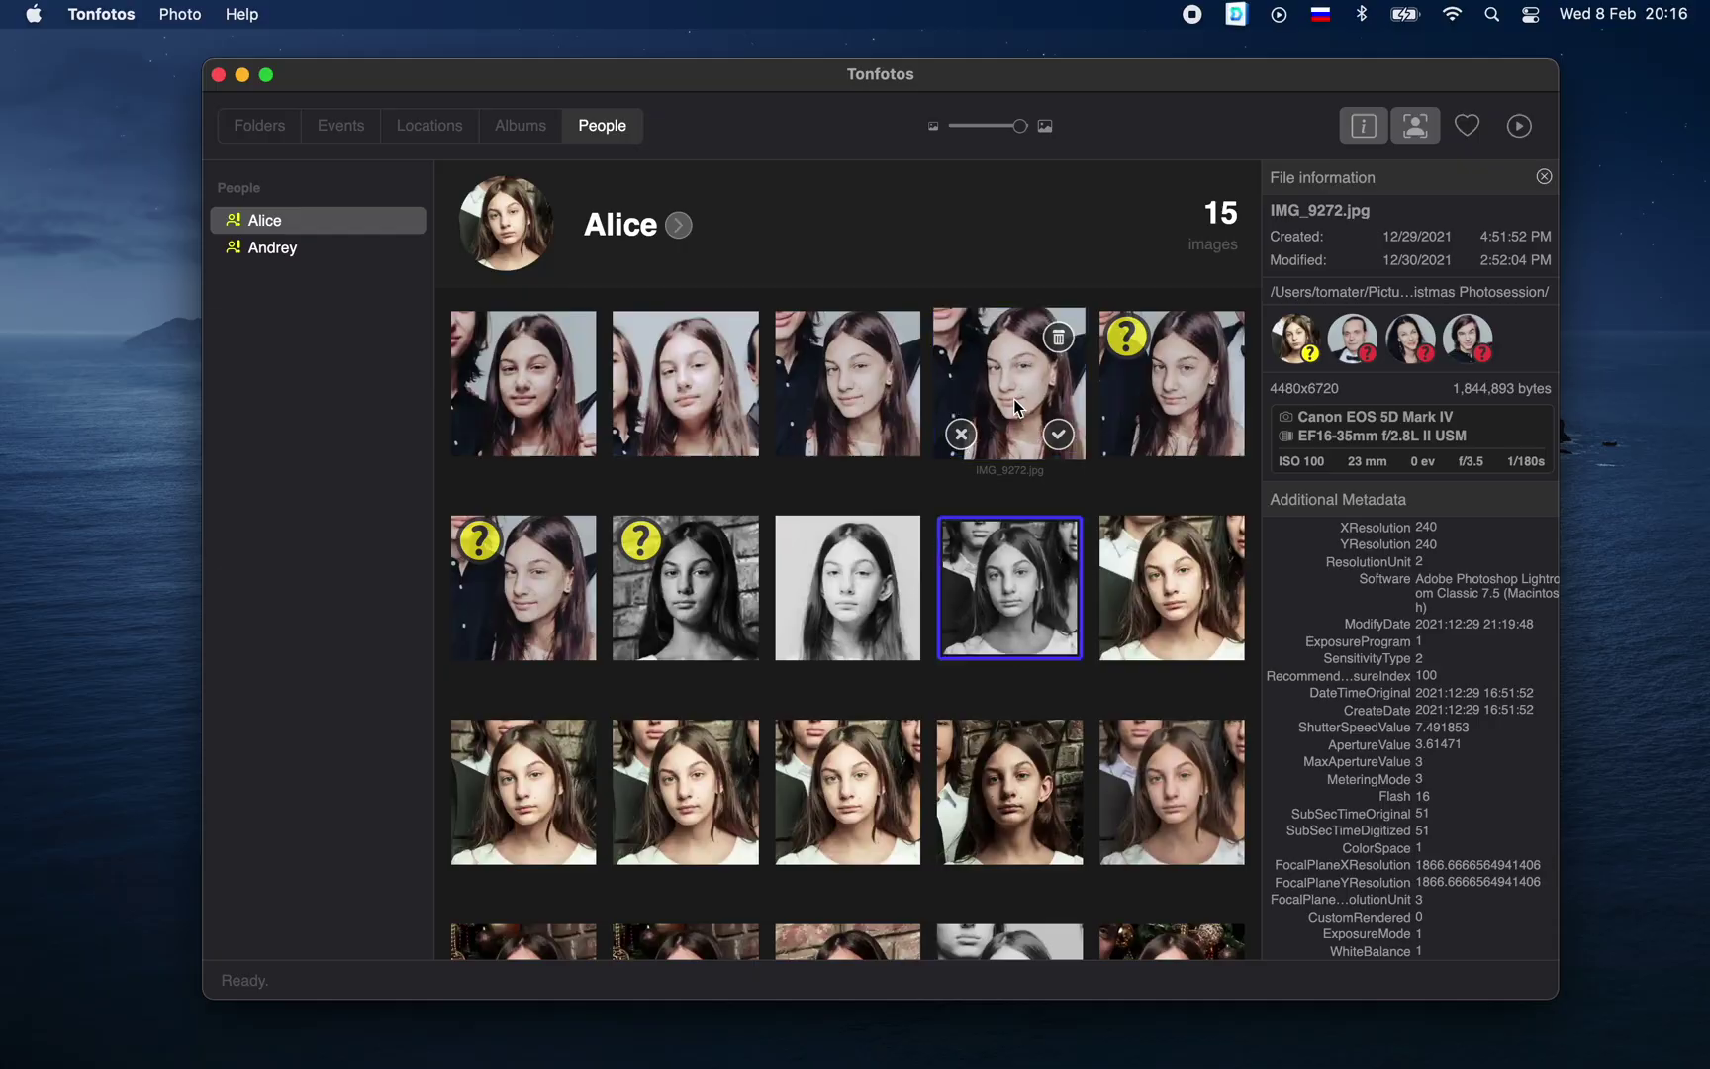
key("Return")
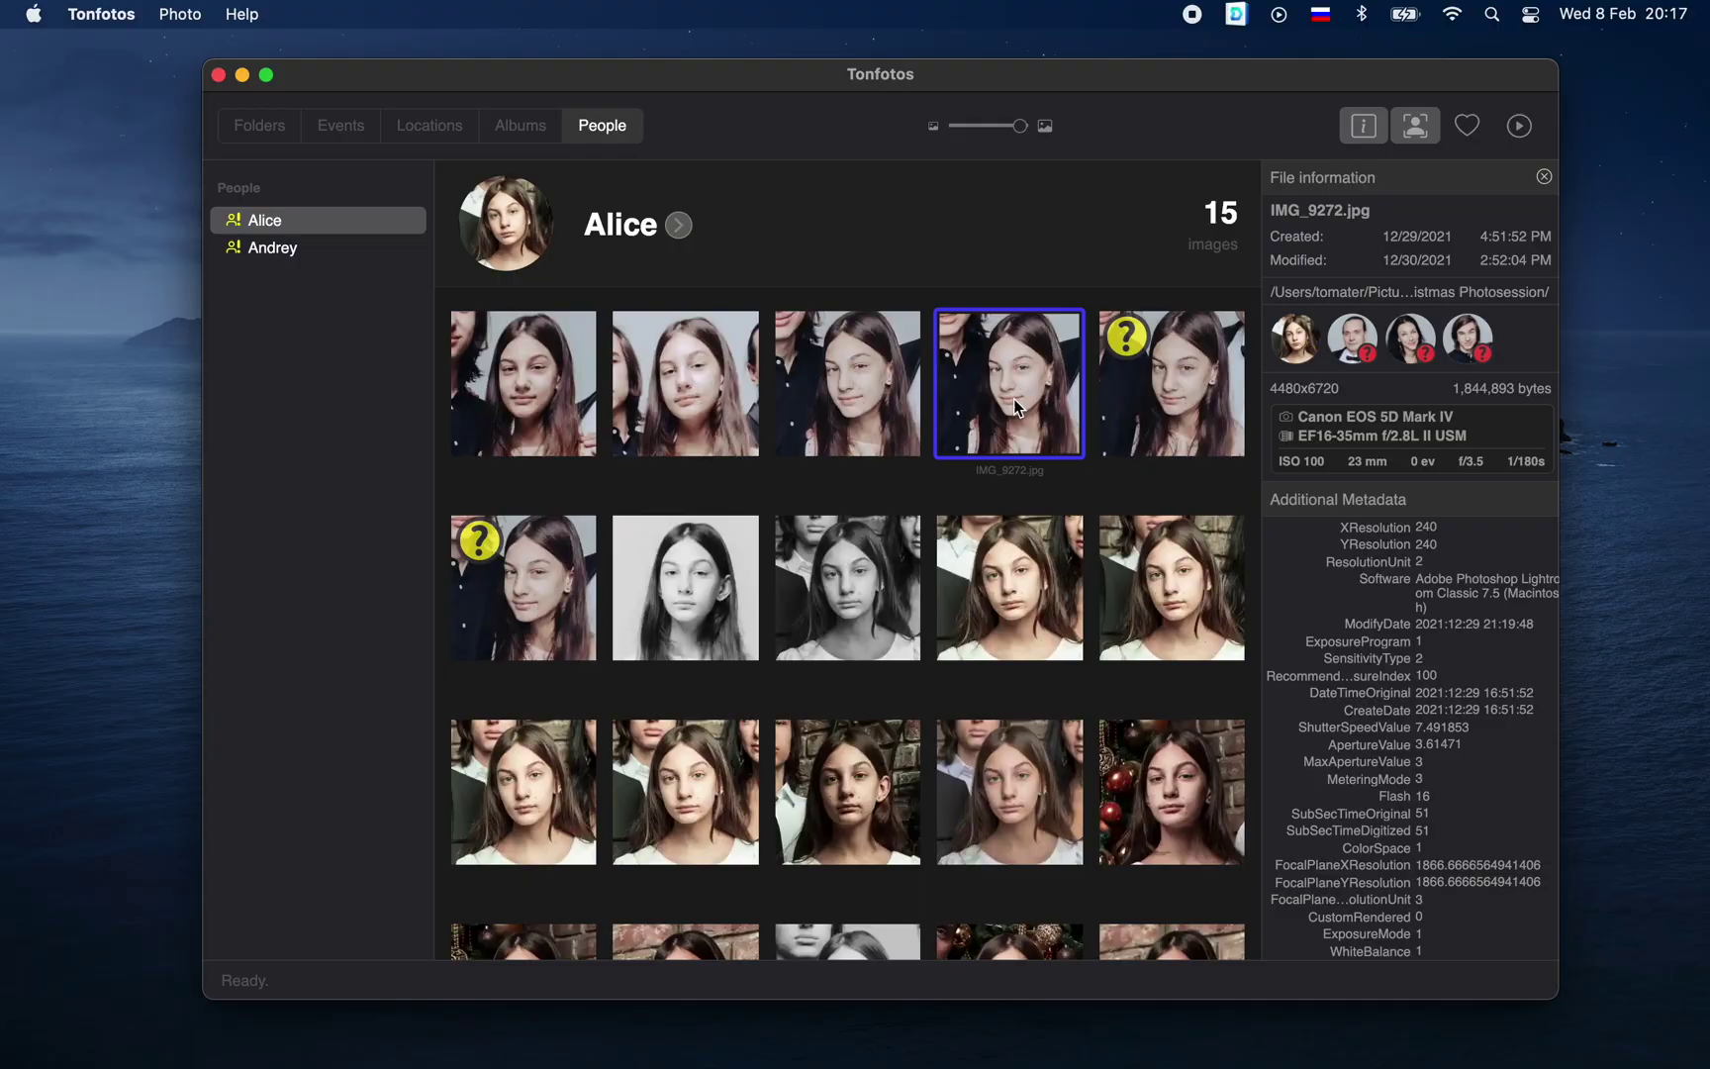
key("Right")
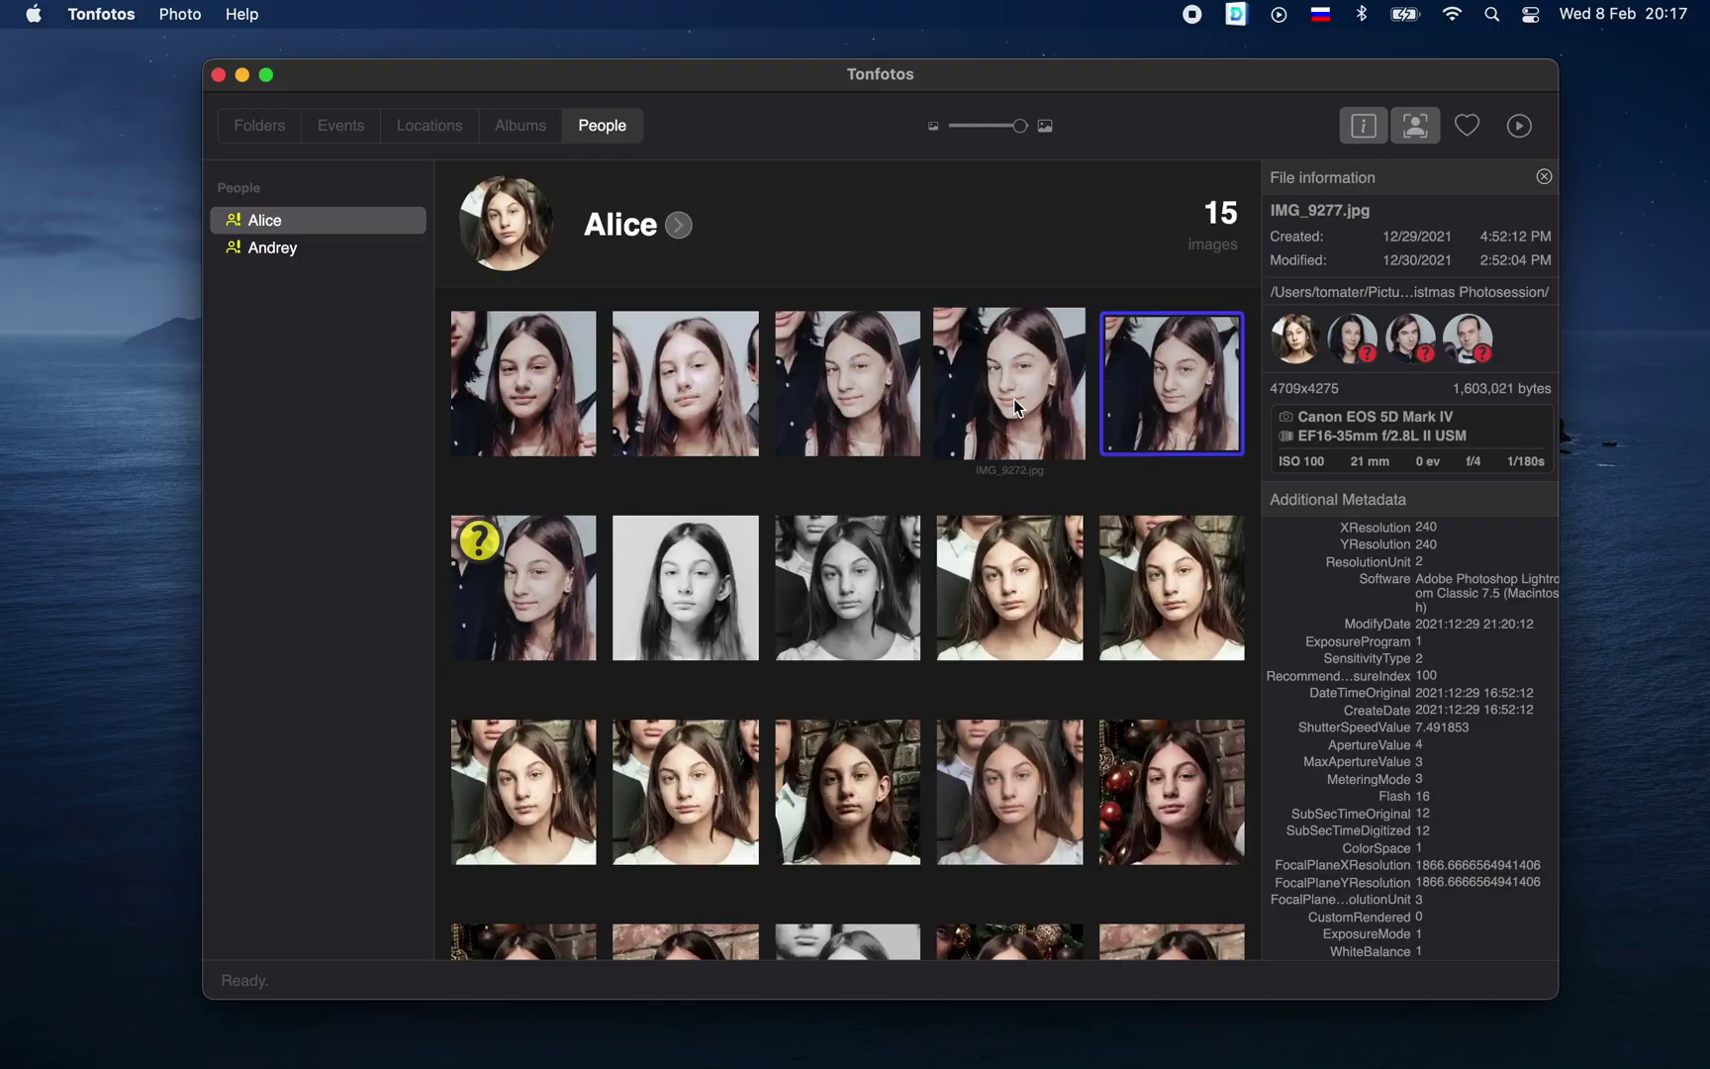
key("Right")
key("Return")
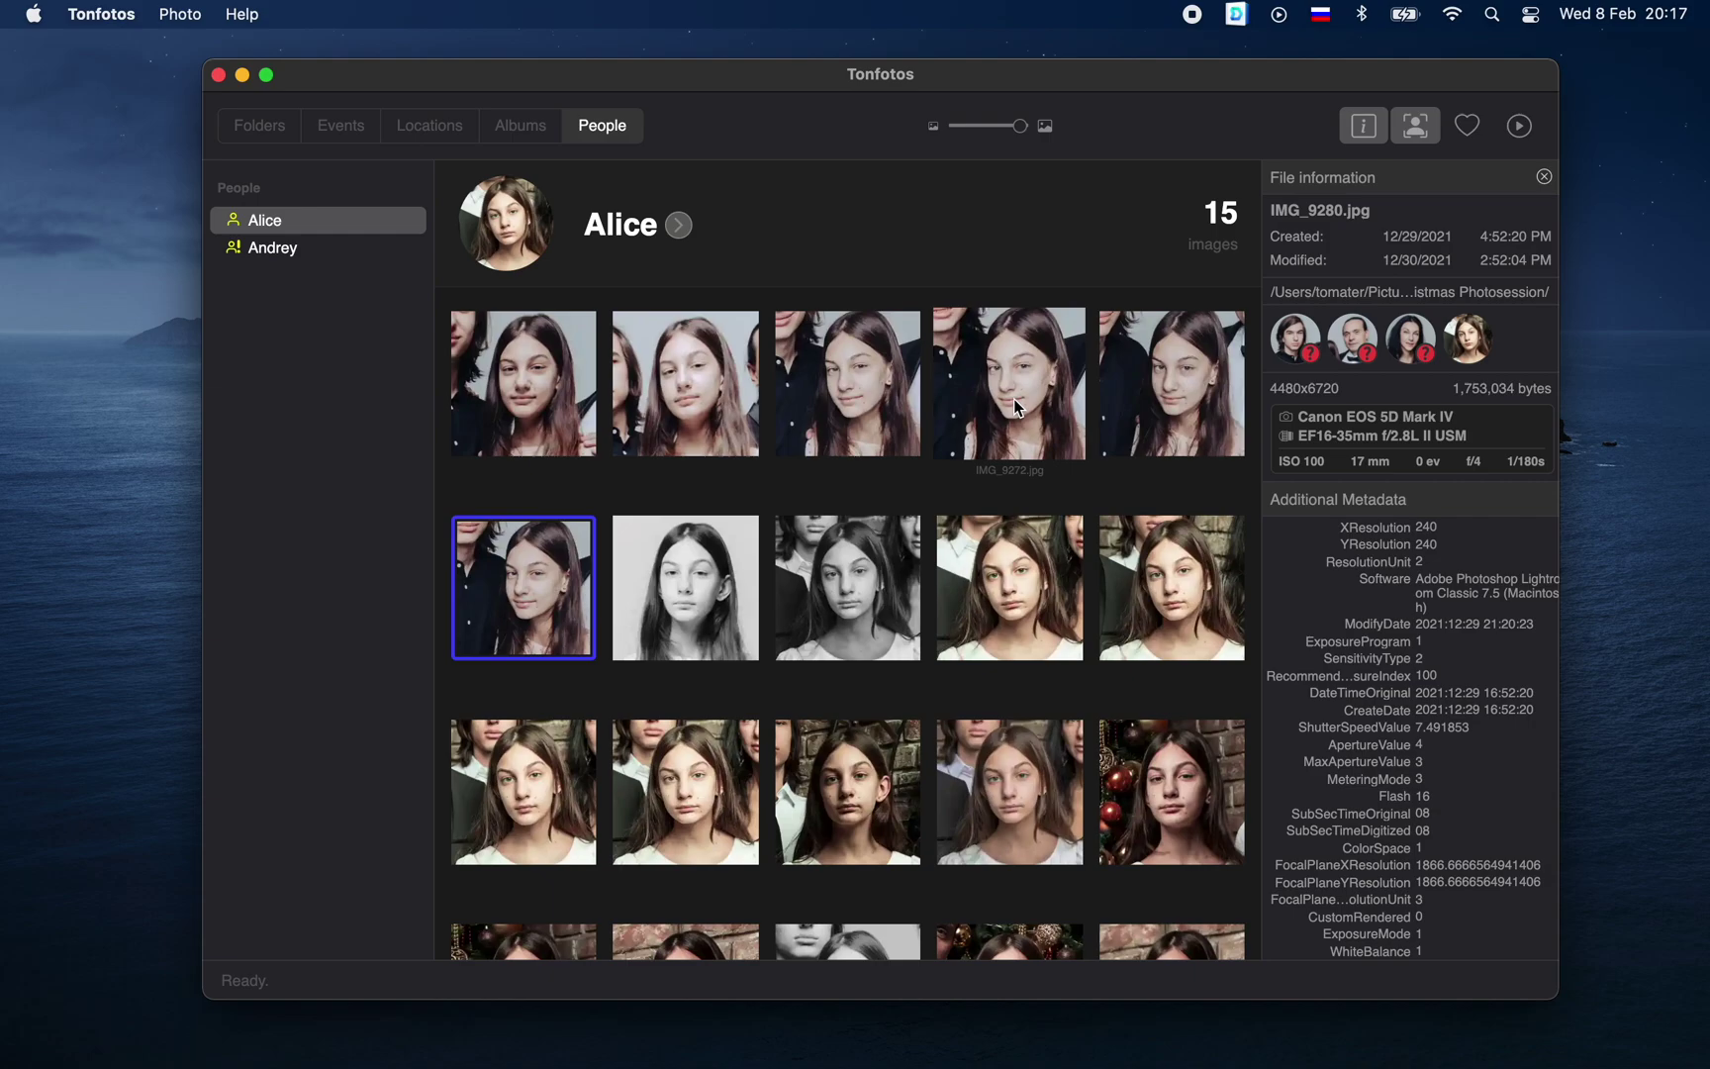
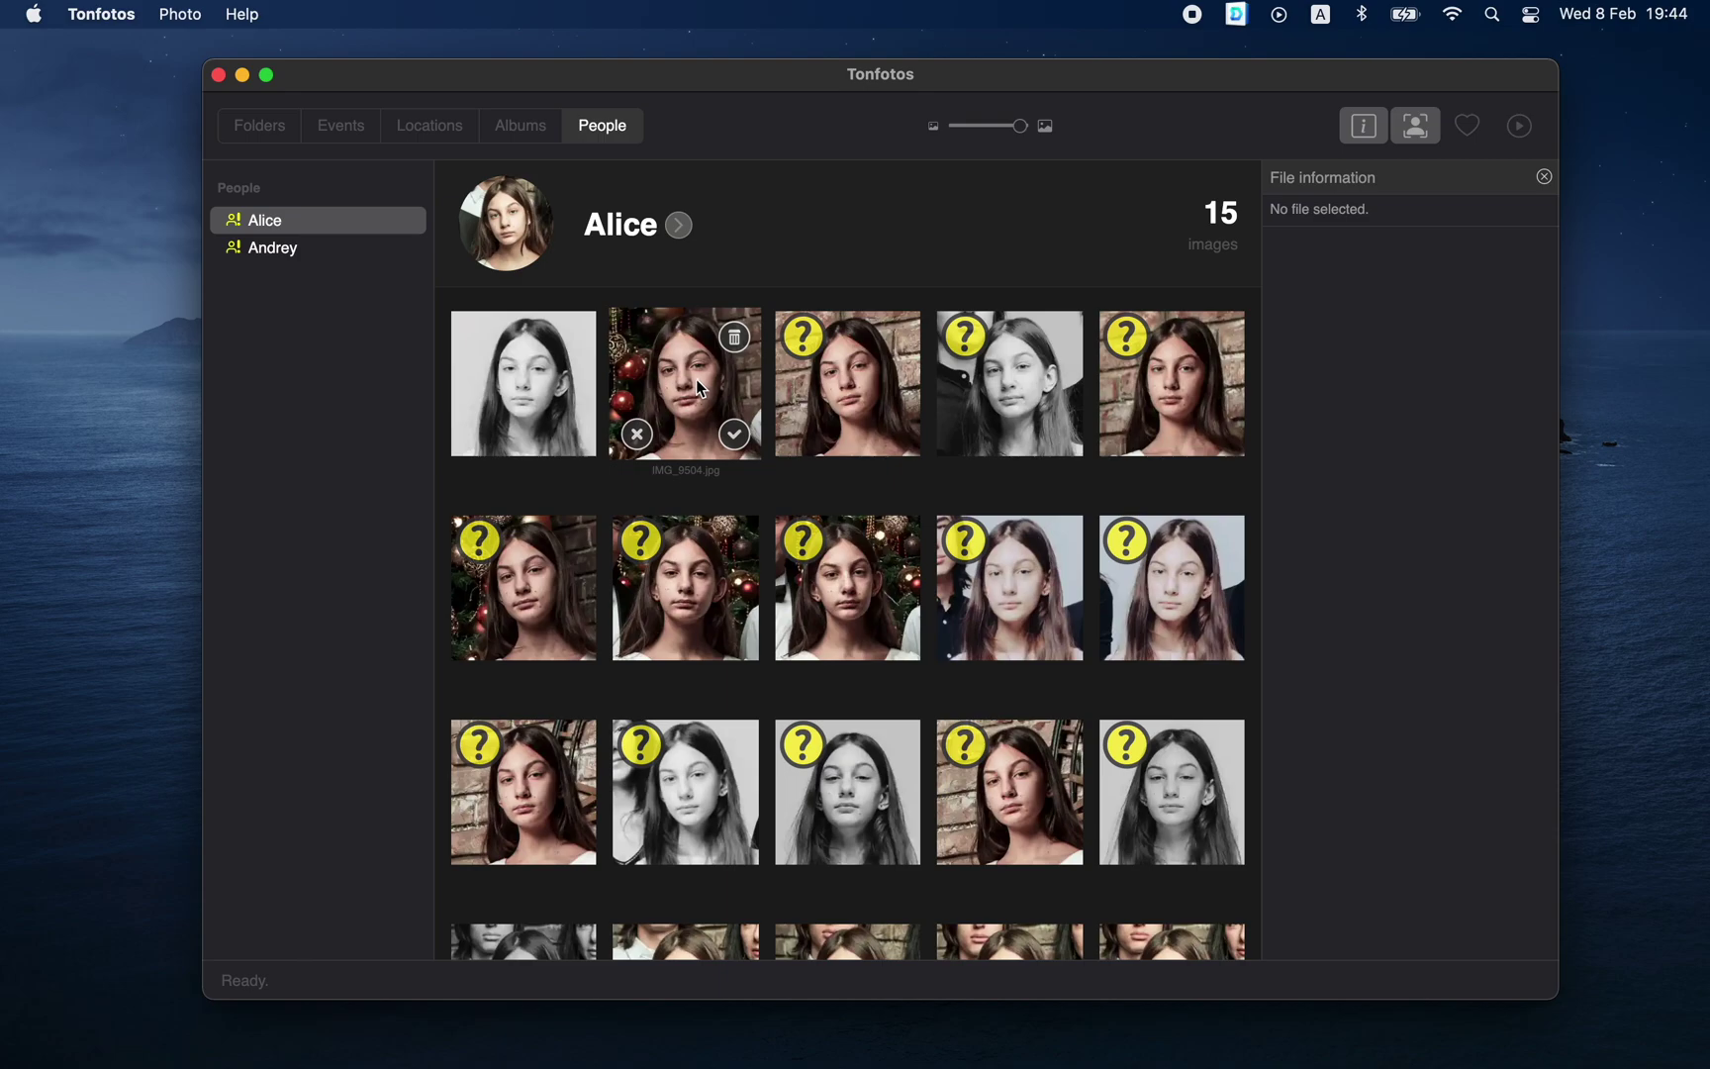
Select the range of suggested faces from IMG_9504.jpg through IMG_9295.jpg, check the available face actions, and clear the selection.
left_click(698, 387)
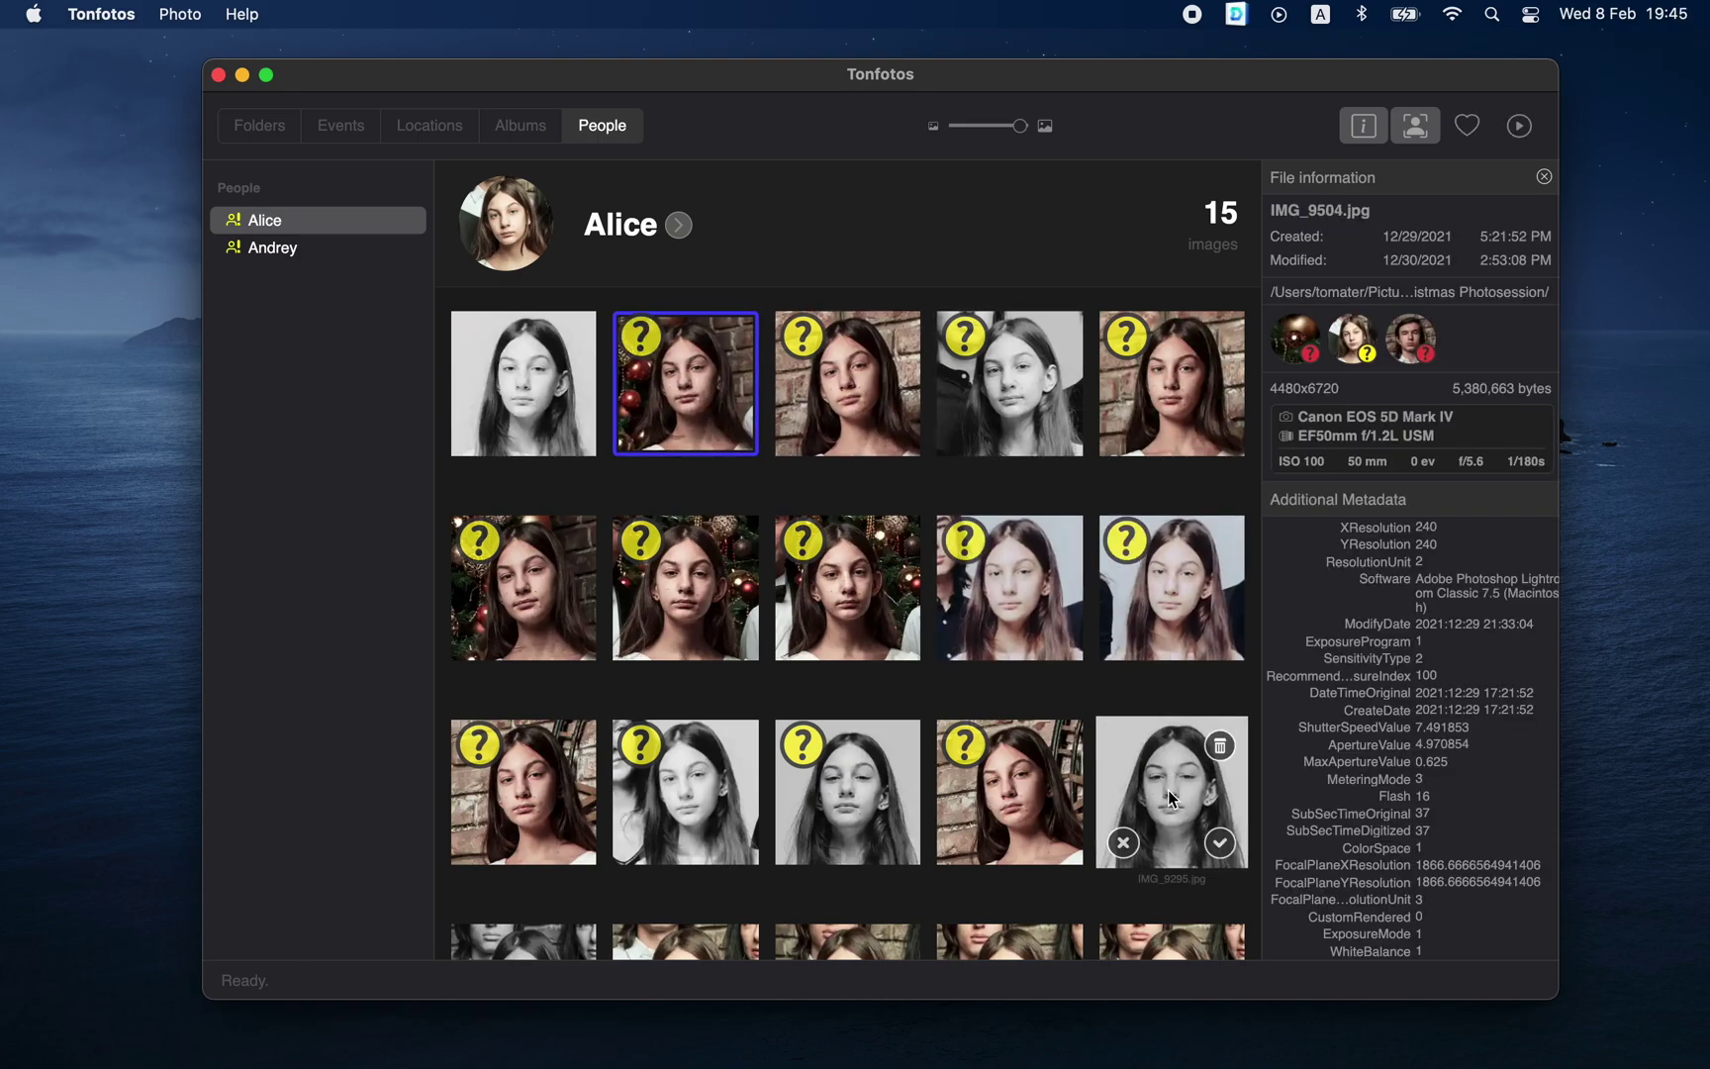
left_click(1168, 790, "shift")
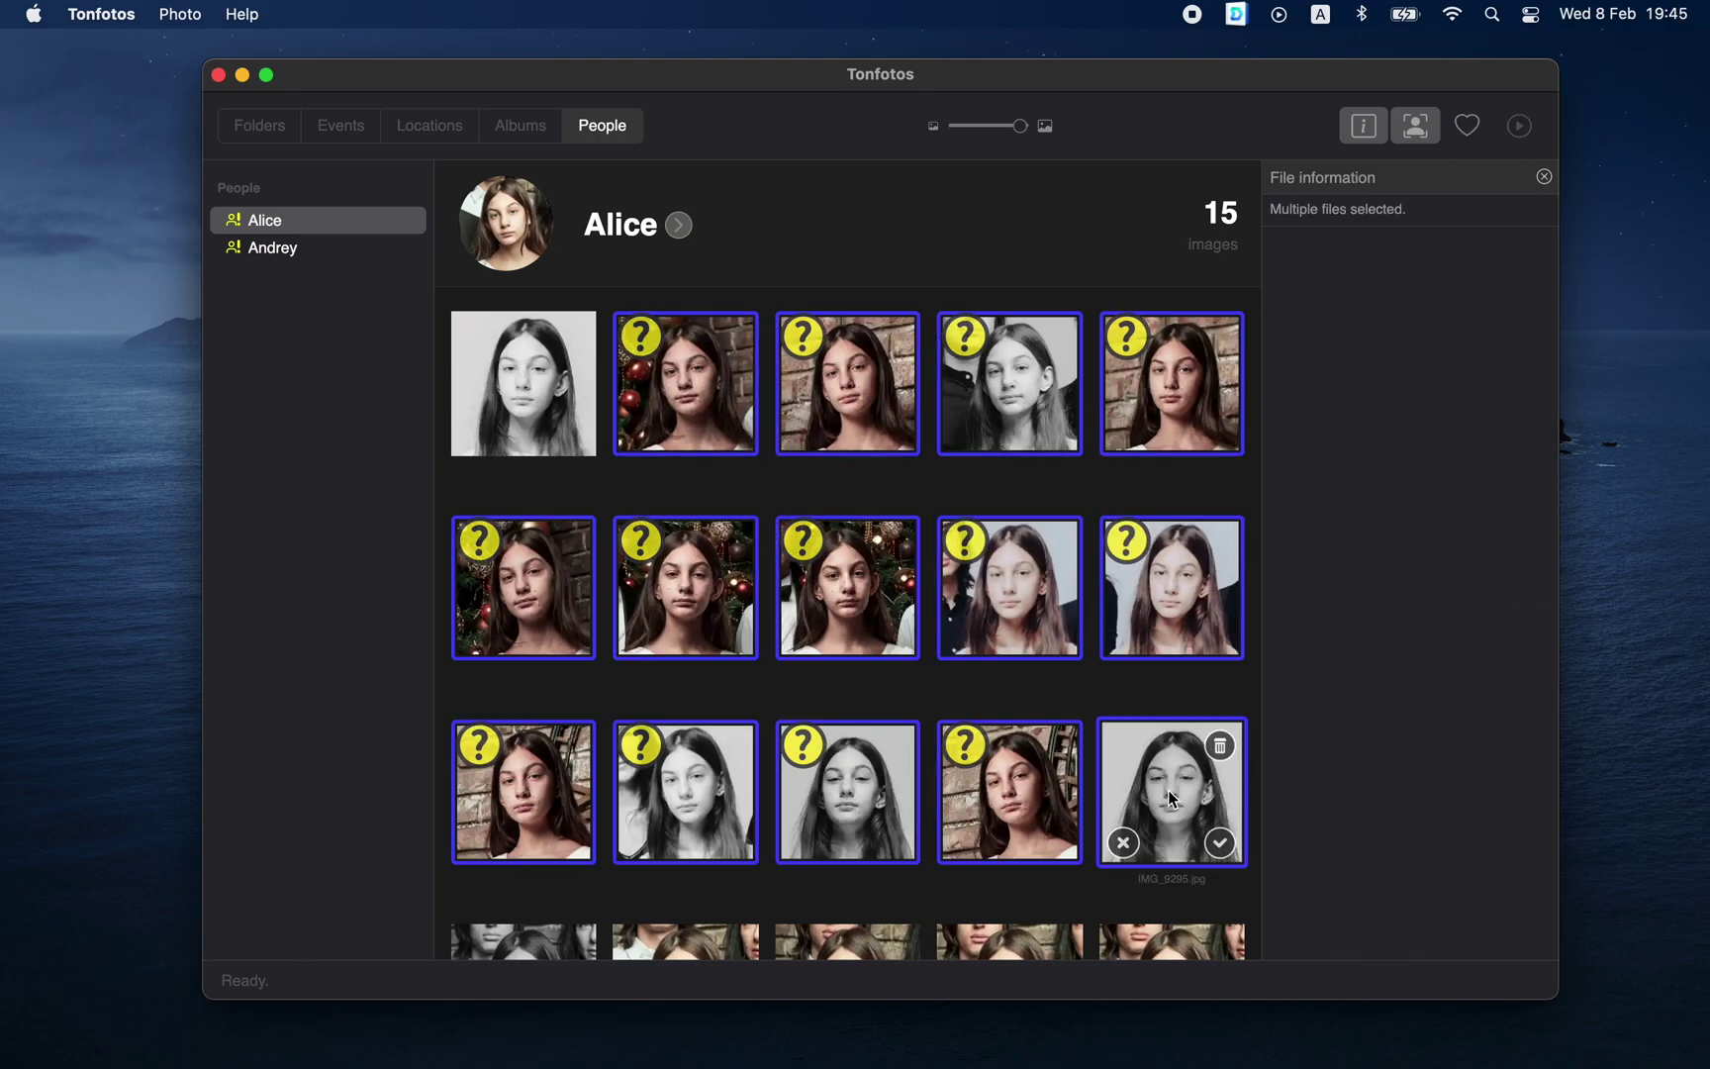
right_click(679, 382)
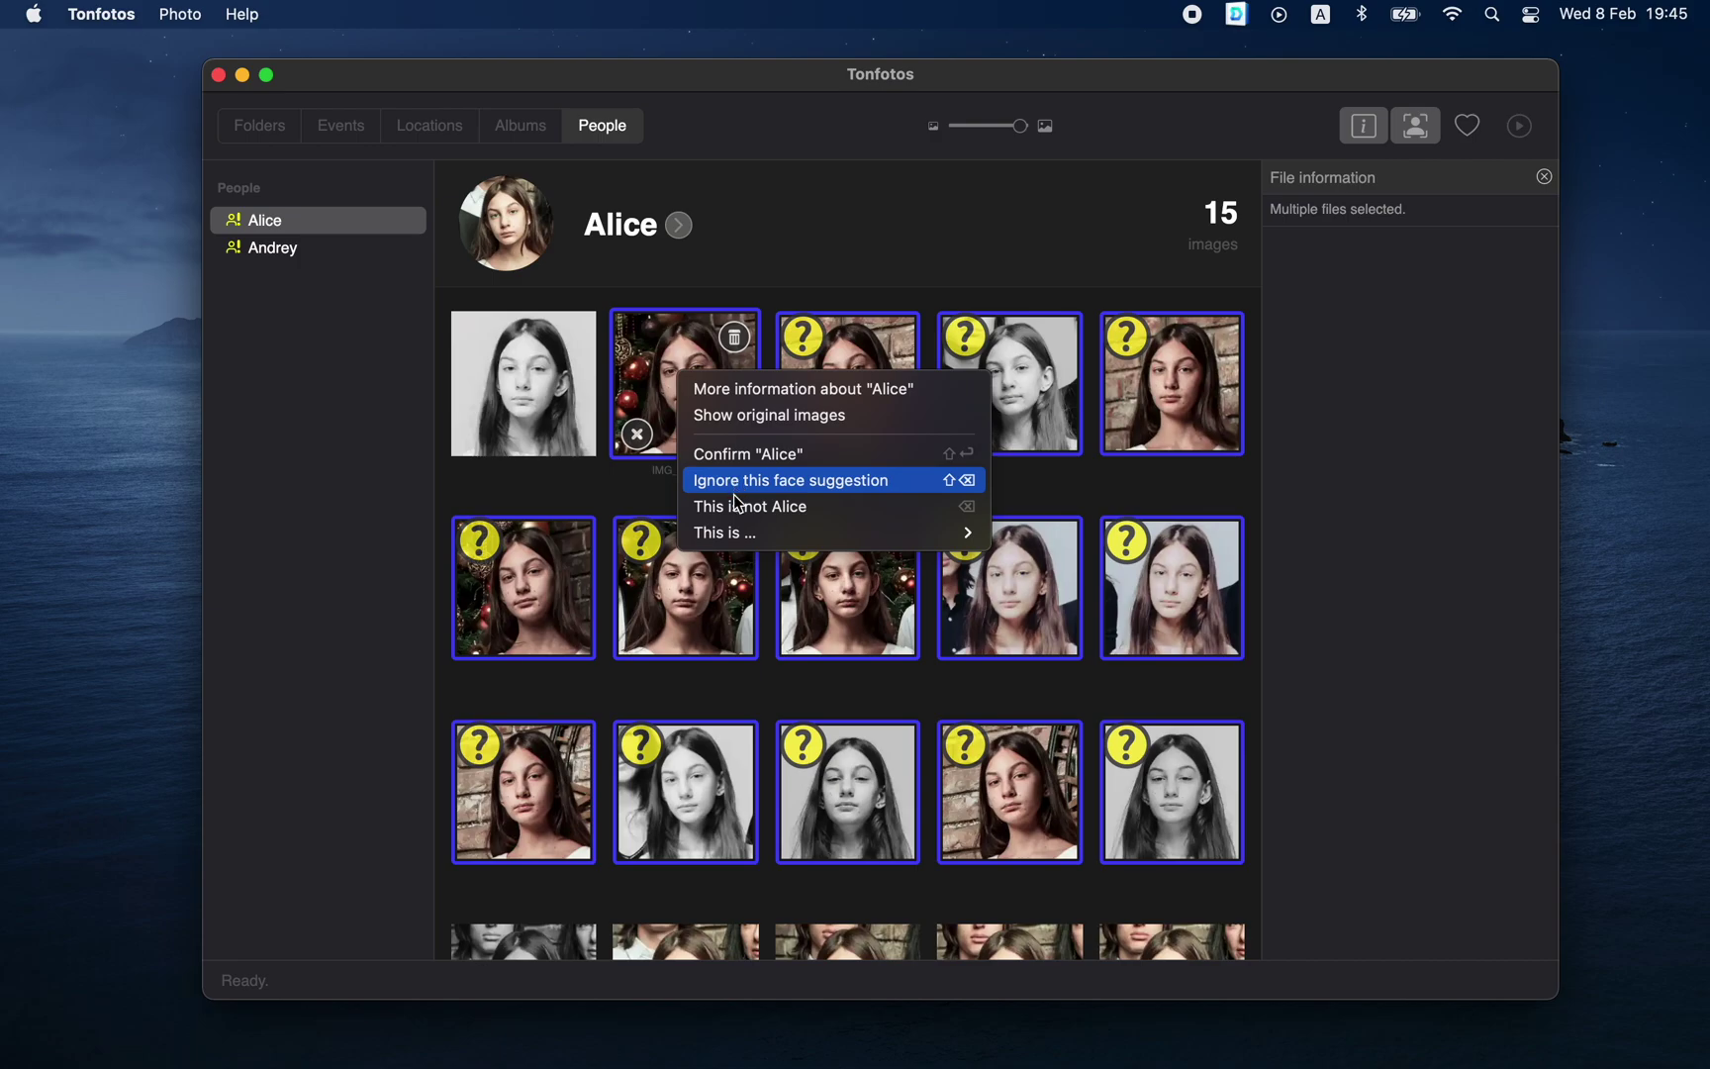
left_click(749, 267)
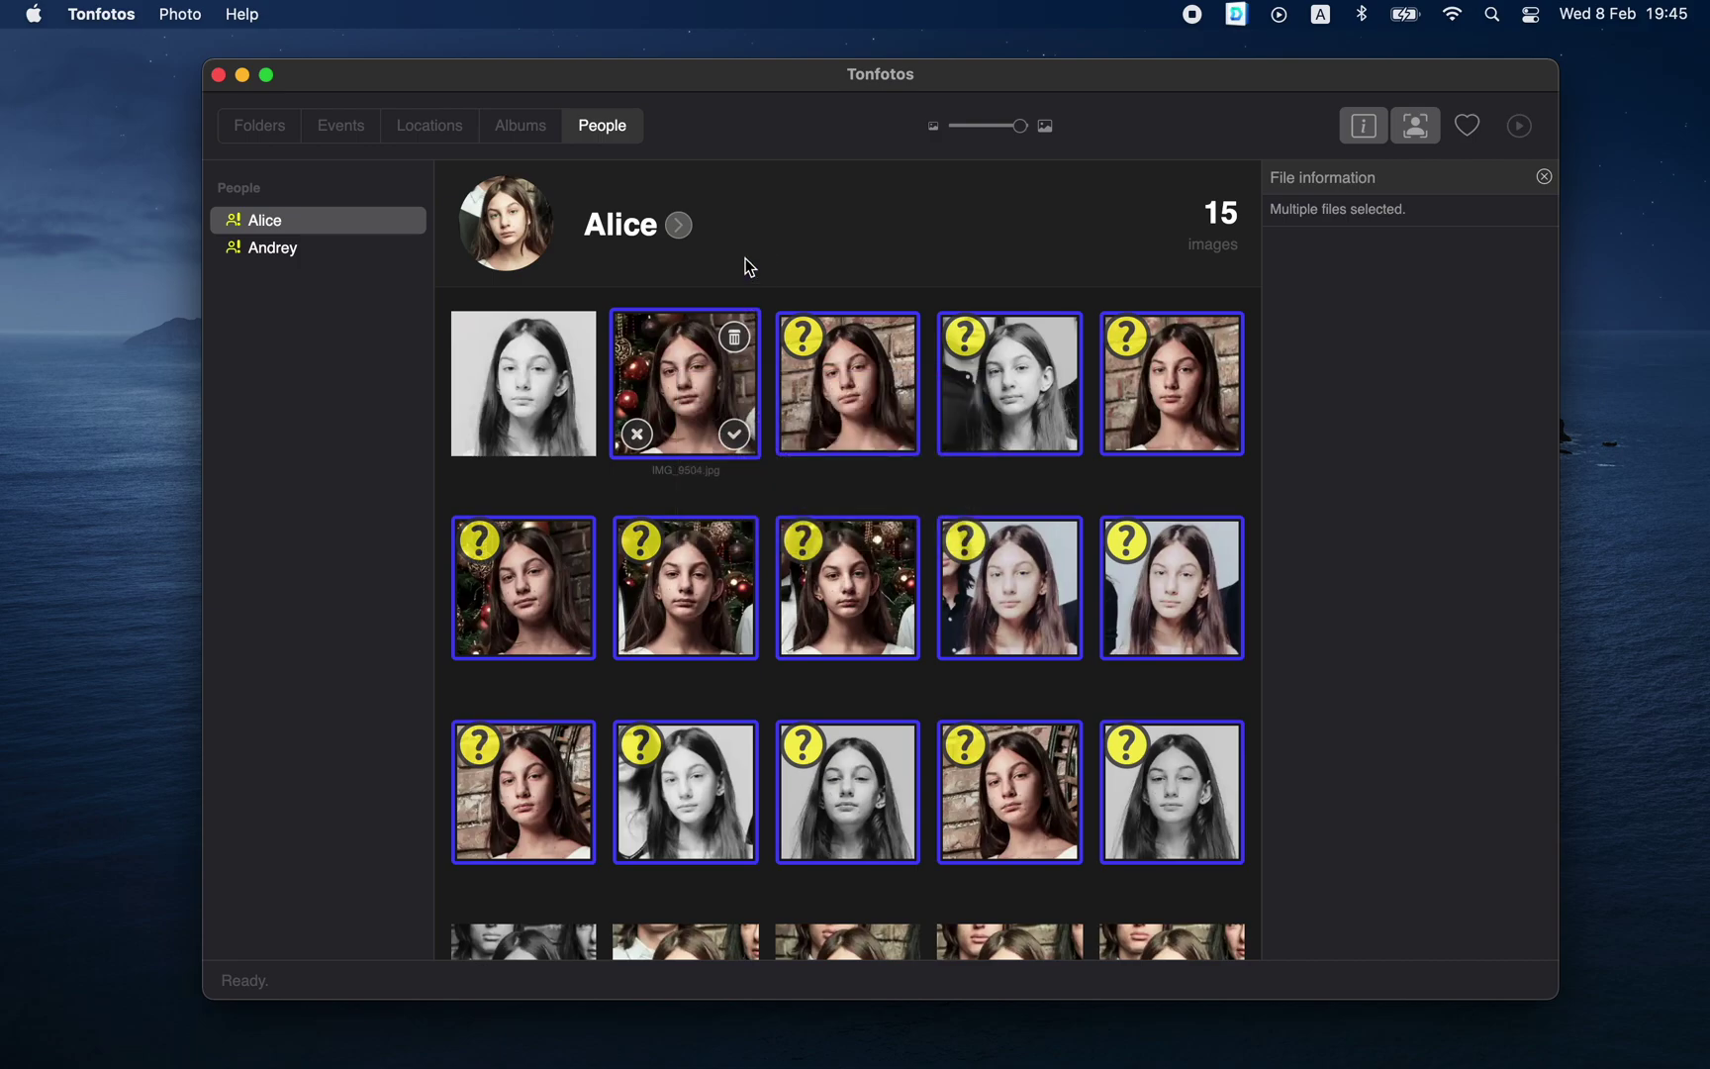
left_click(762, 490)
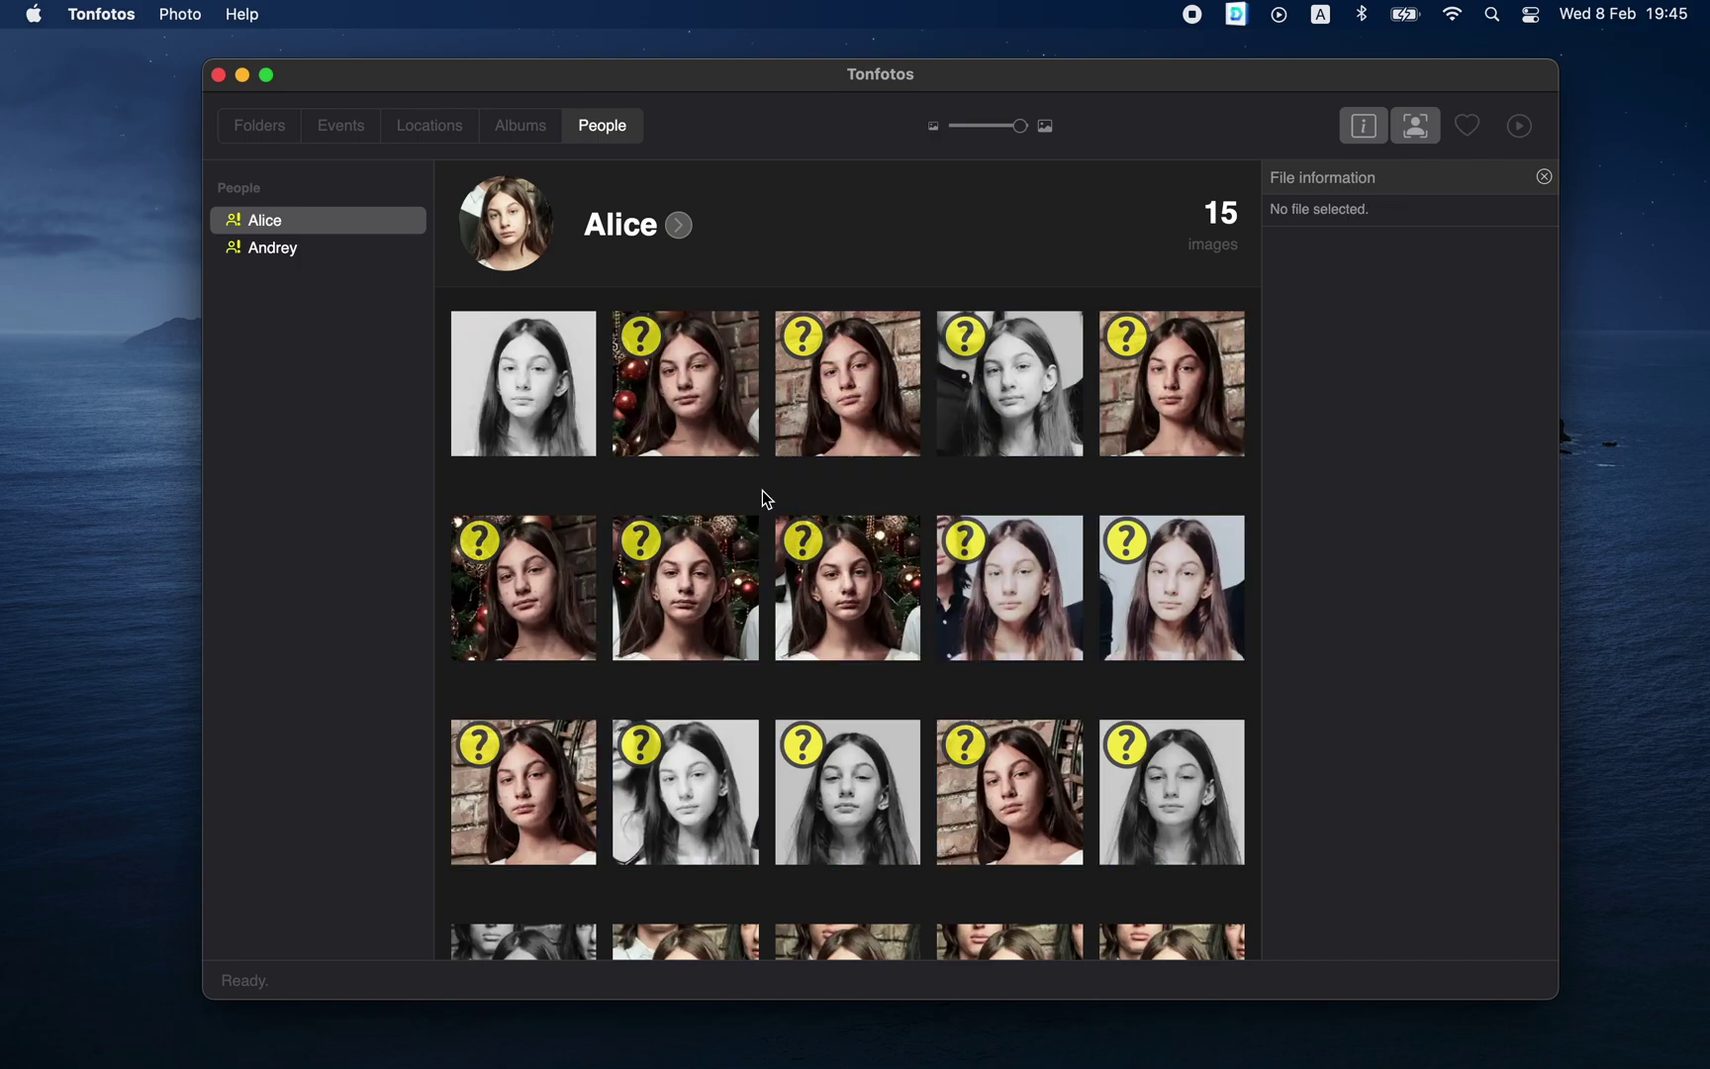
Extend the selection from IMG_9504.jpg face by face and row by row to the end of the third row, and clear it.
left_click(688, 384)
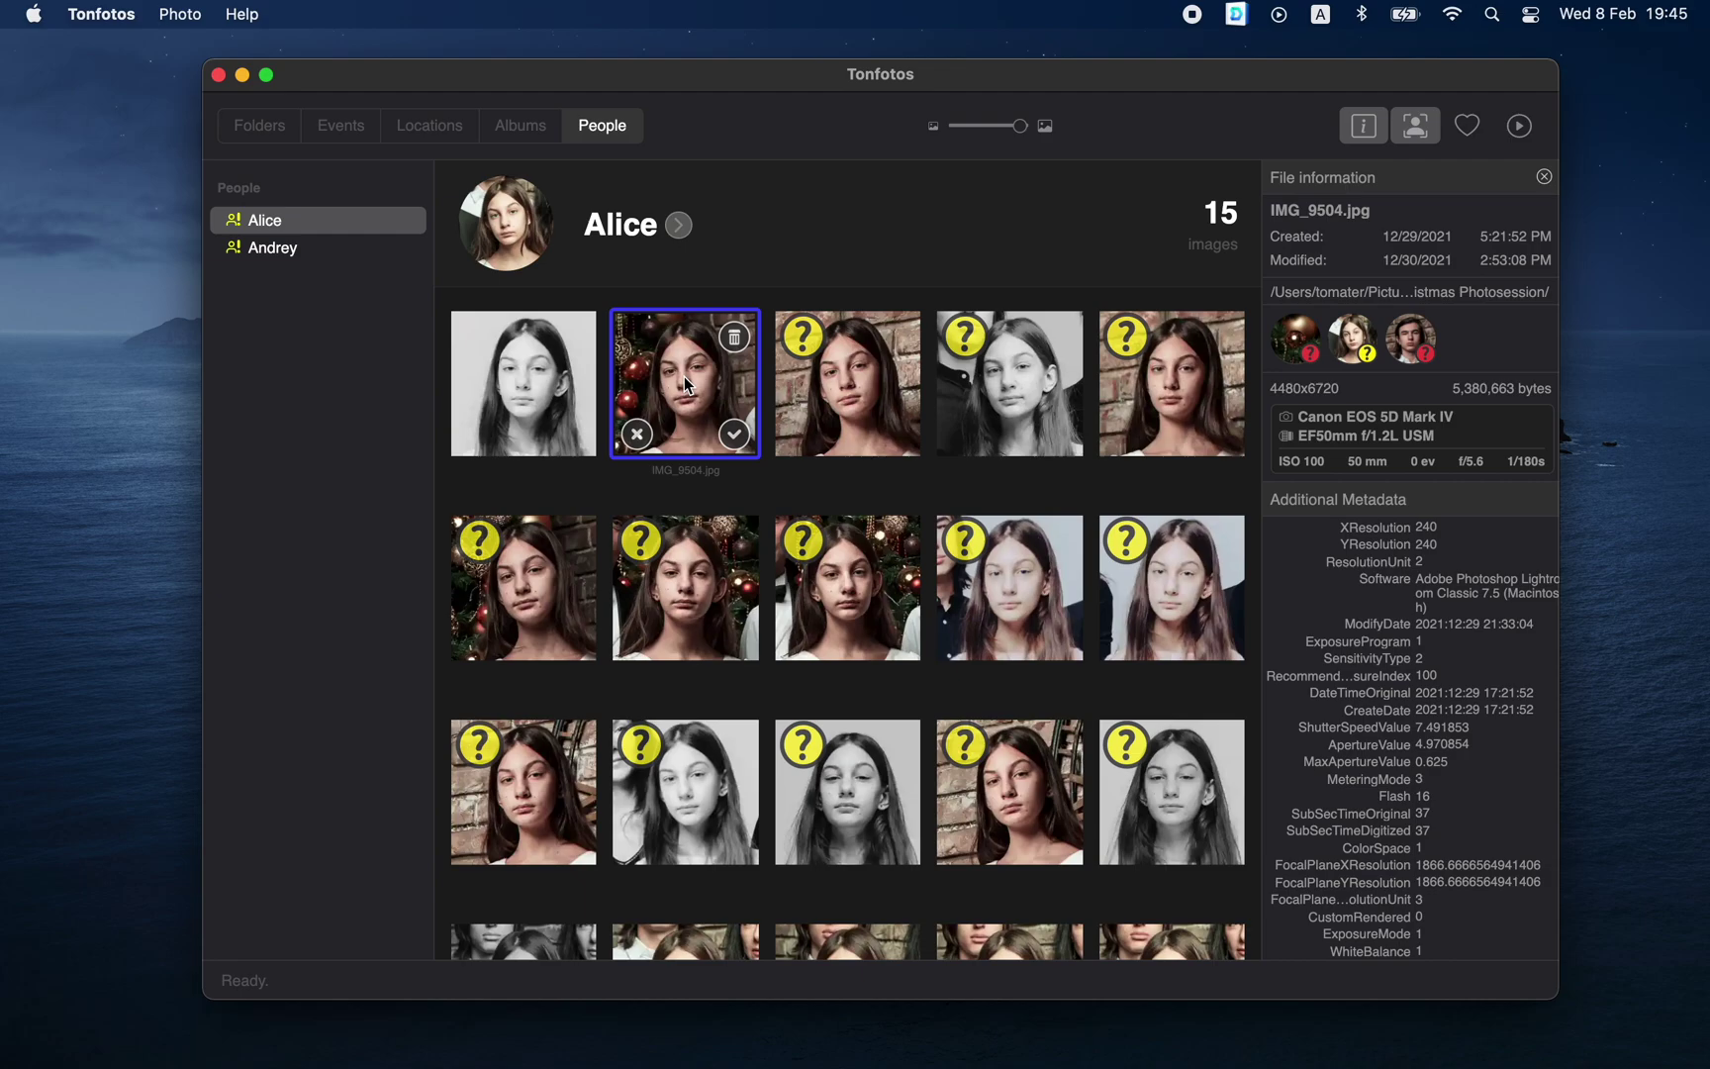
key("shift+Right")
key("shift+Right")
key("shift+Right")
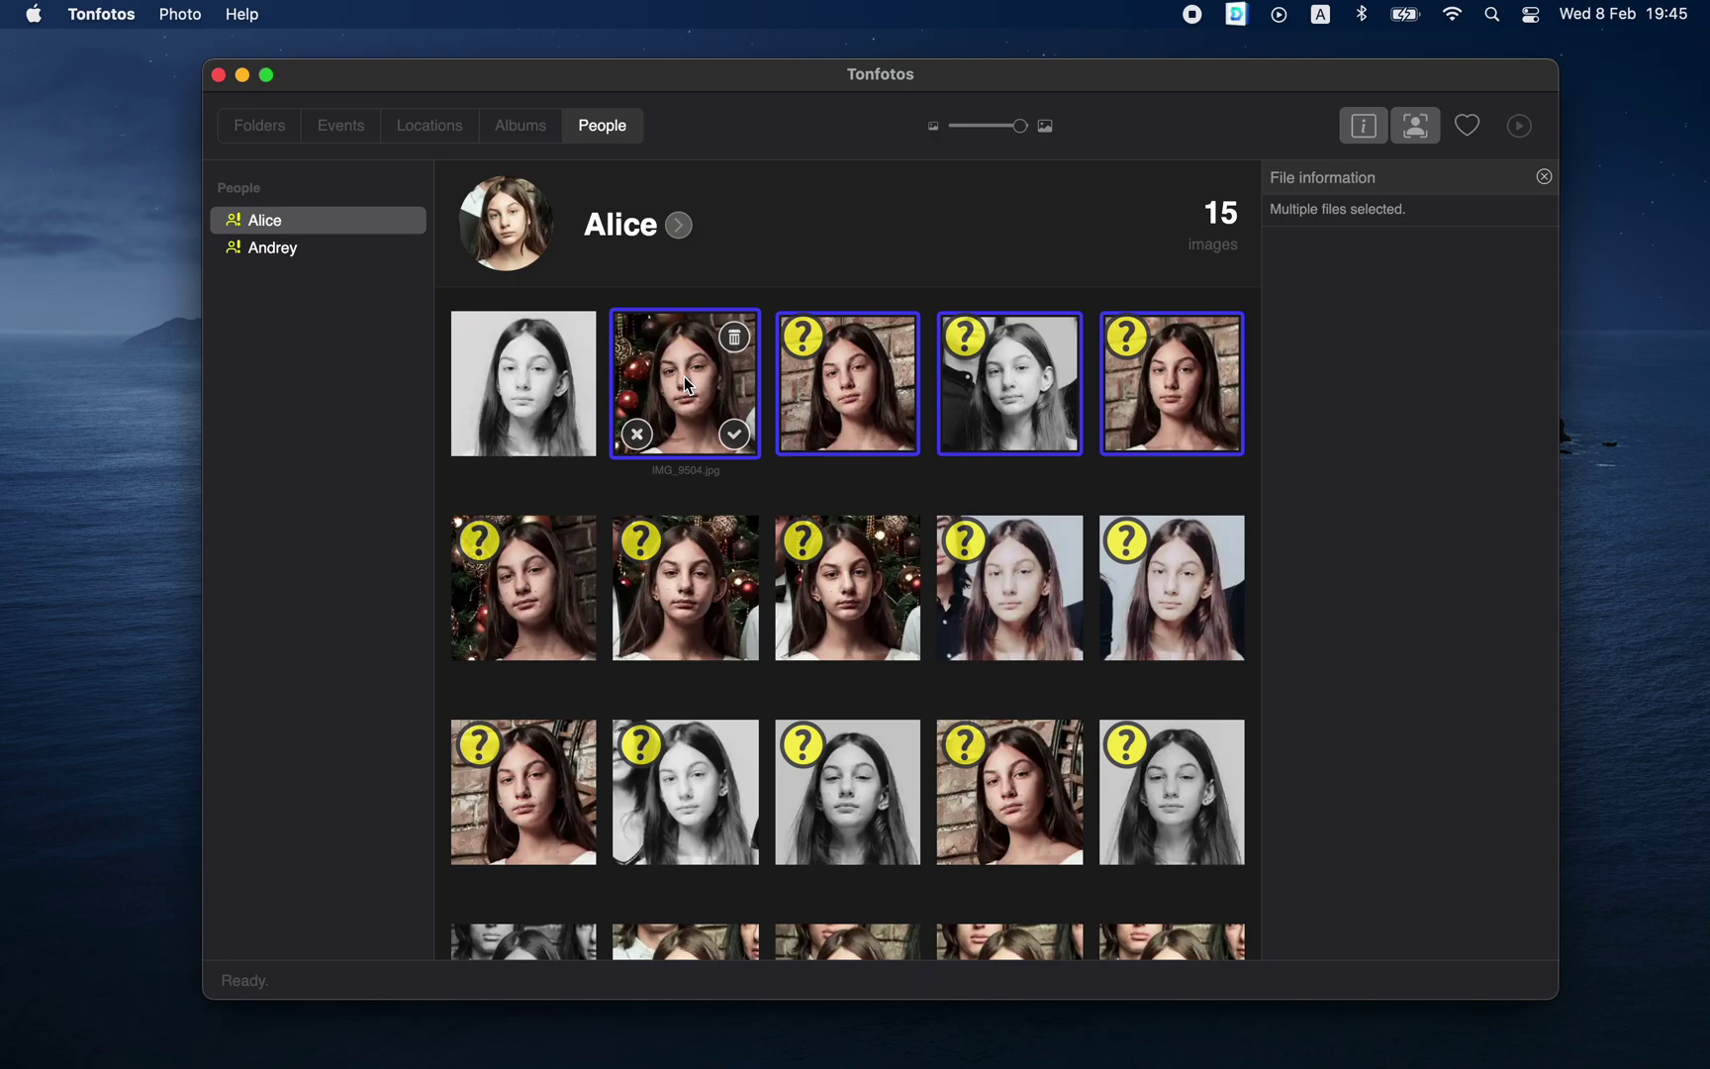
key("shift+Down")
key("shift+Down")
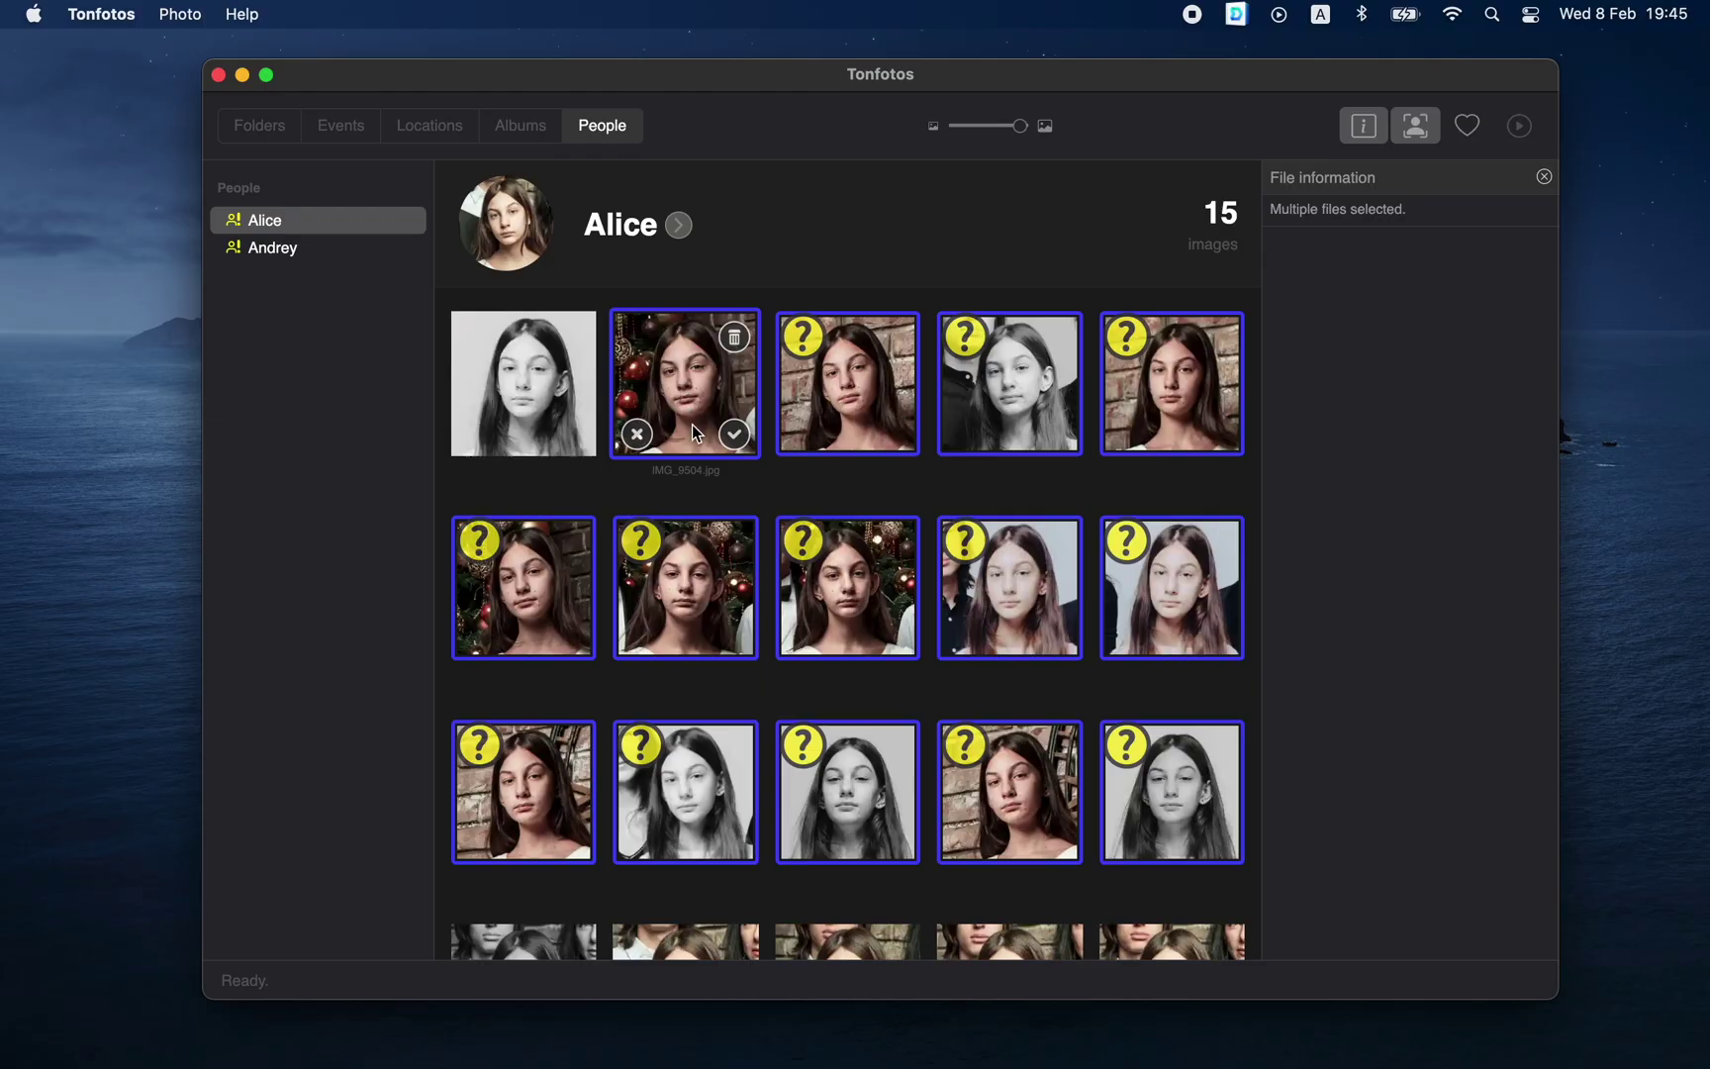
left_click(699, 487)
Select all faces in the girl's album and confirm them as her.
left_click(694, 378)
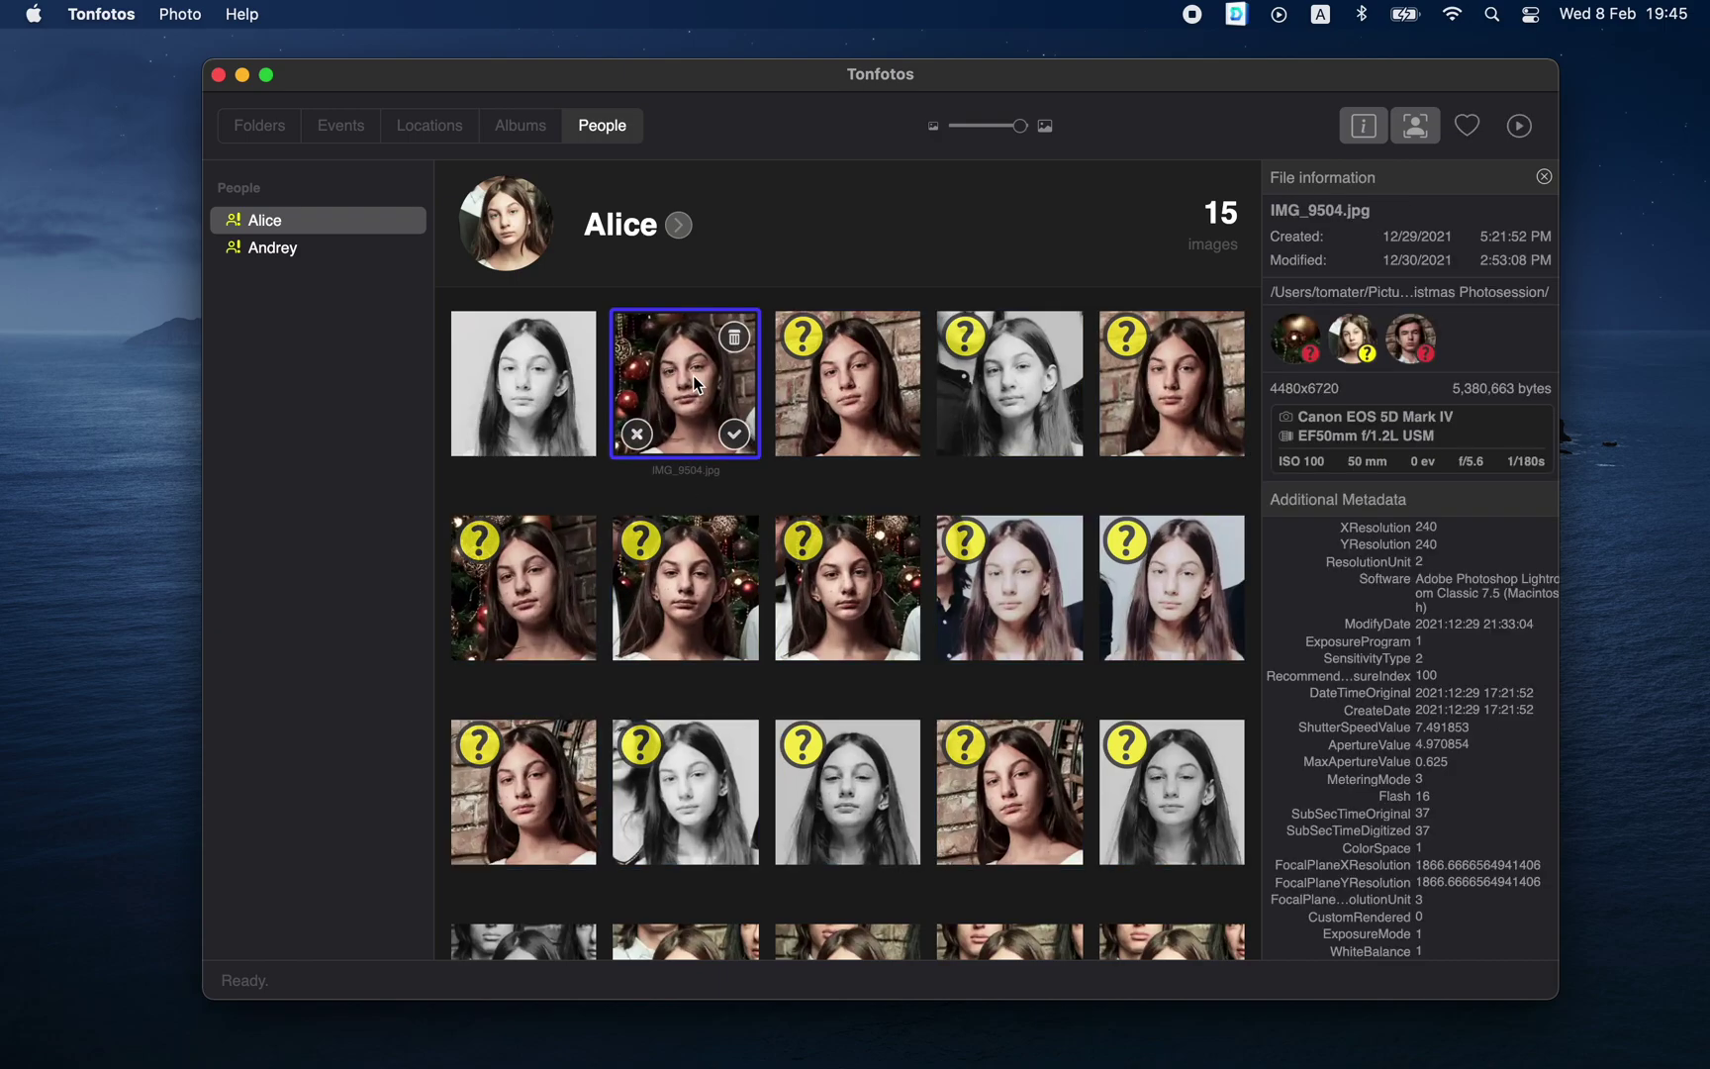
key("super+a")
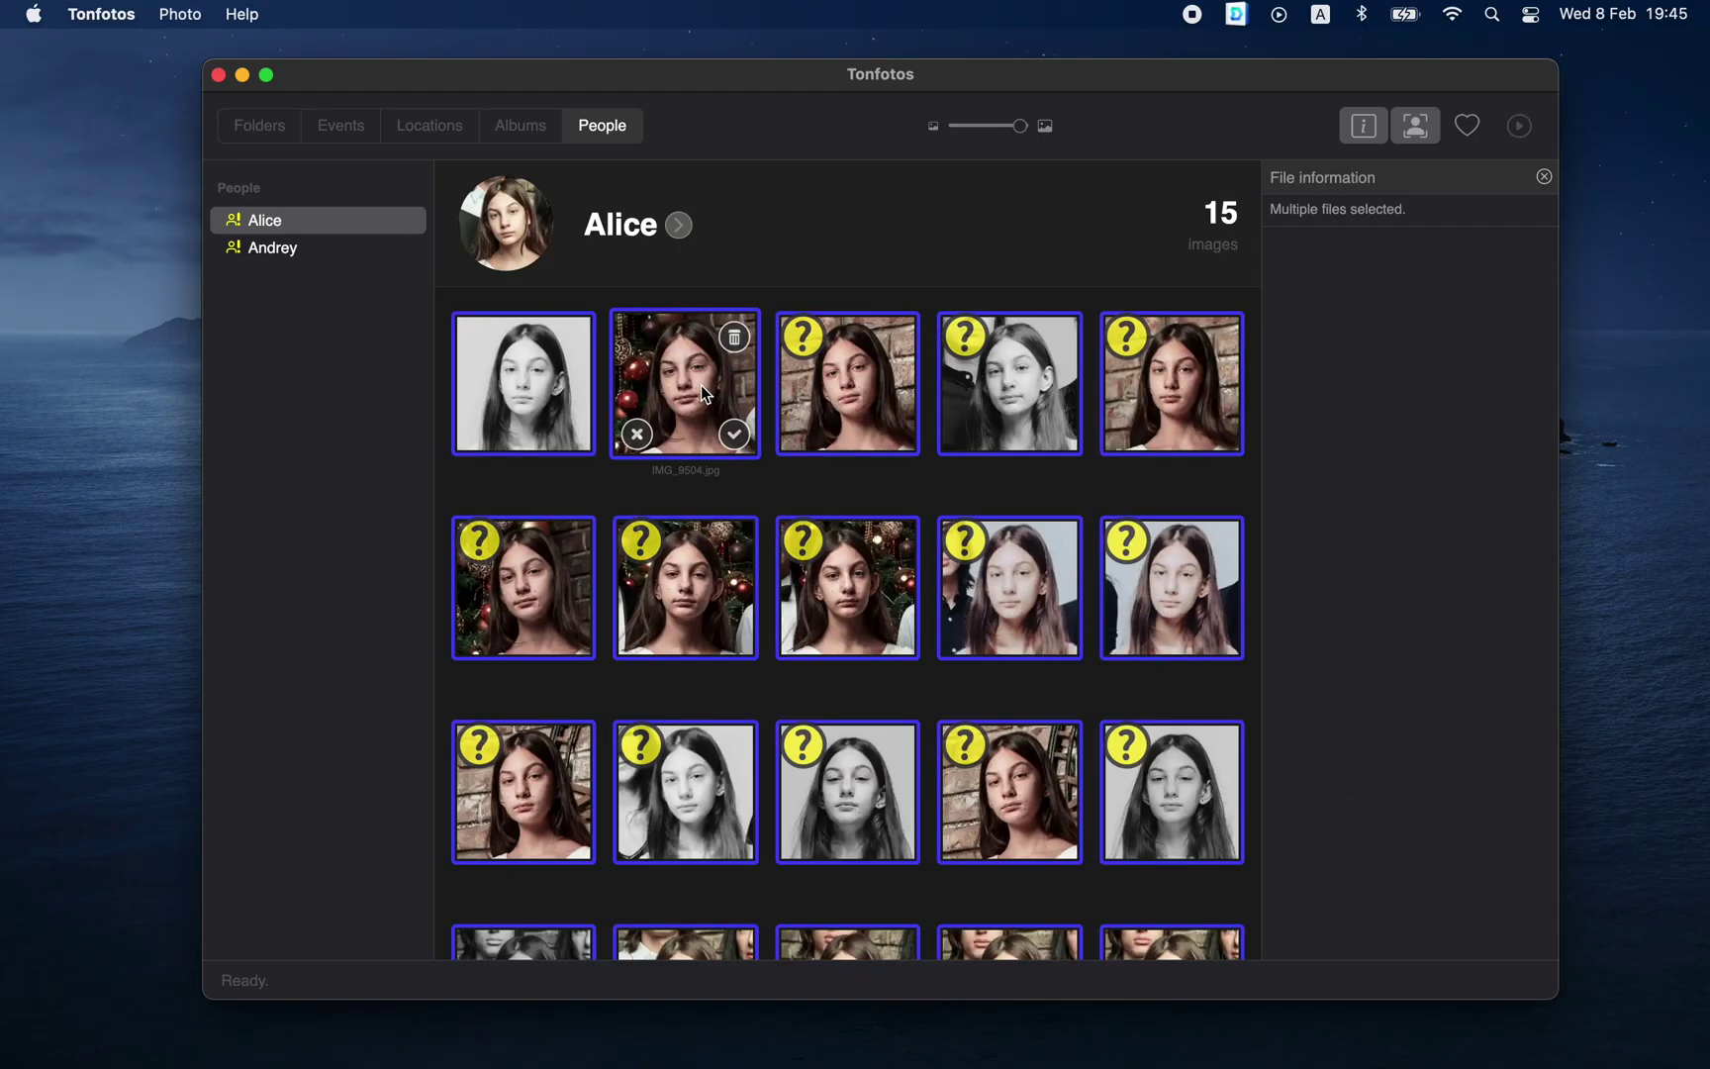
right_click(702, 387)
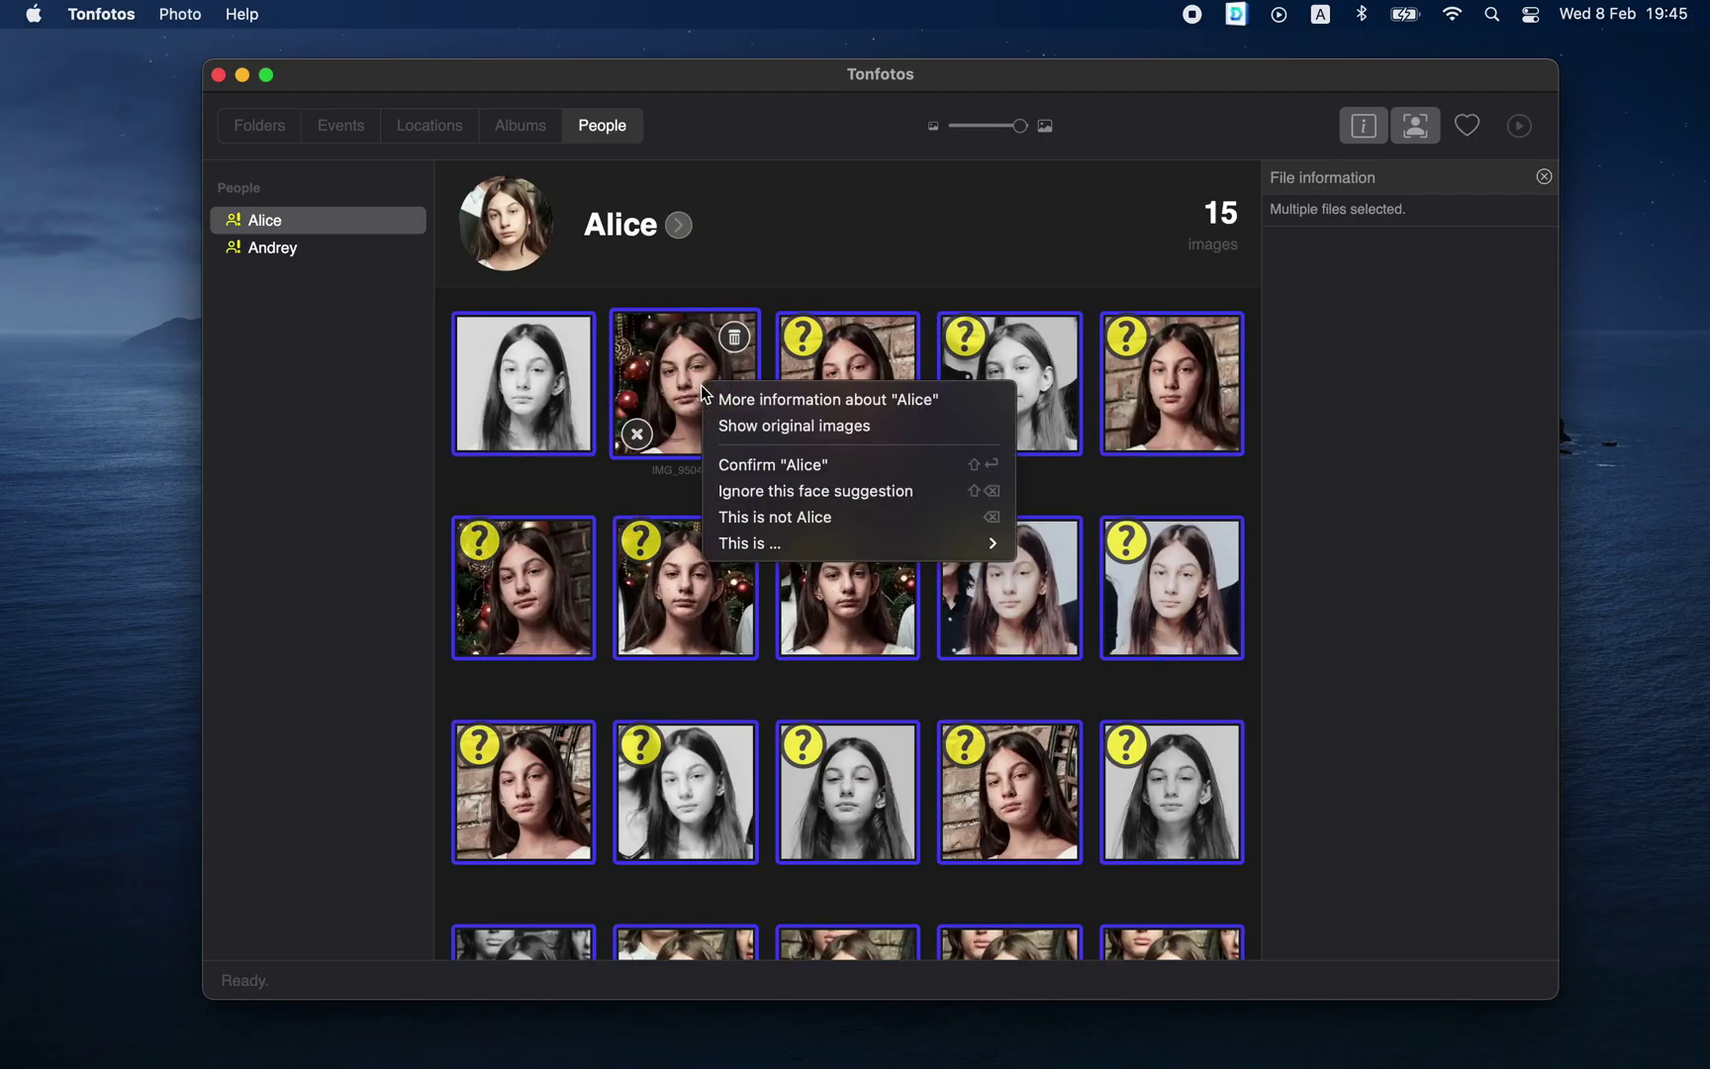
left_click(763, 466)
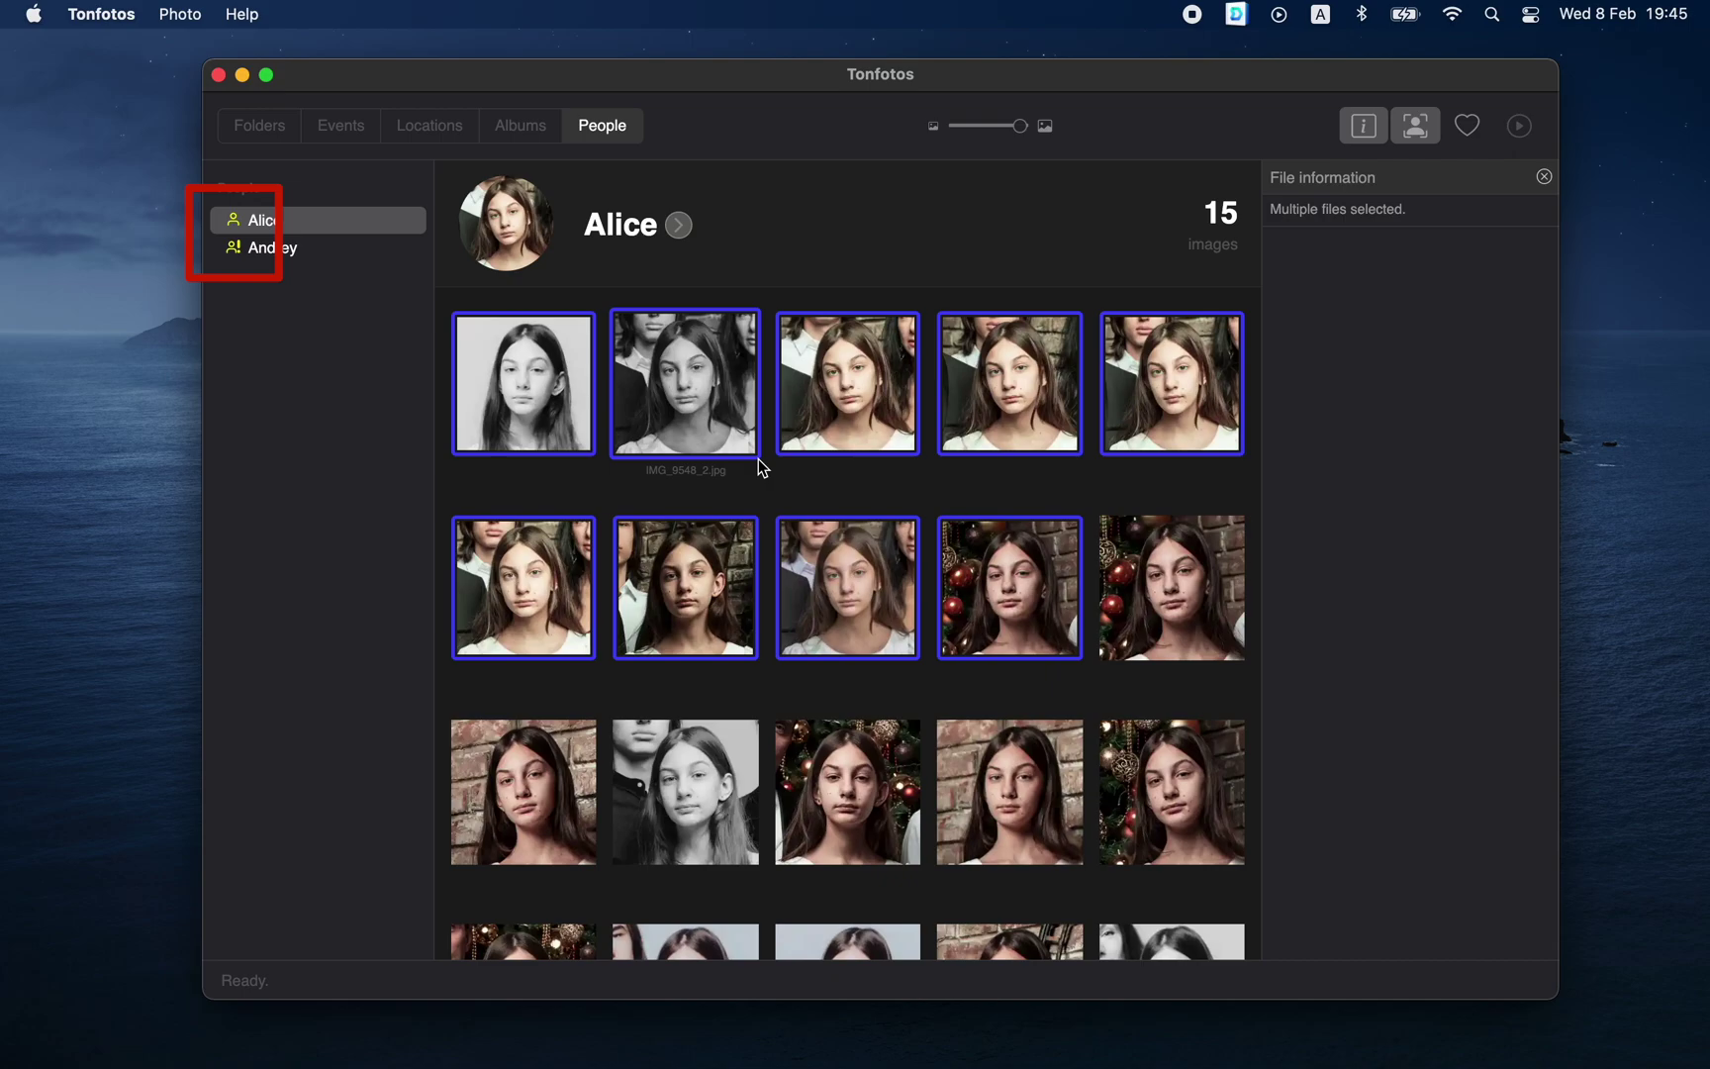
Confirm the new batch of suggested faces from IMG_9517.jpg through IMG_9266.jpg as the girl.
left_click(252, 230)
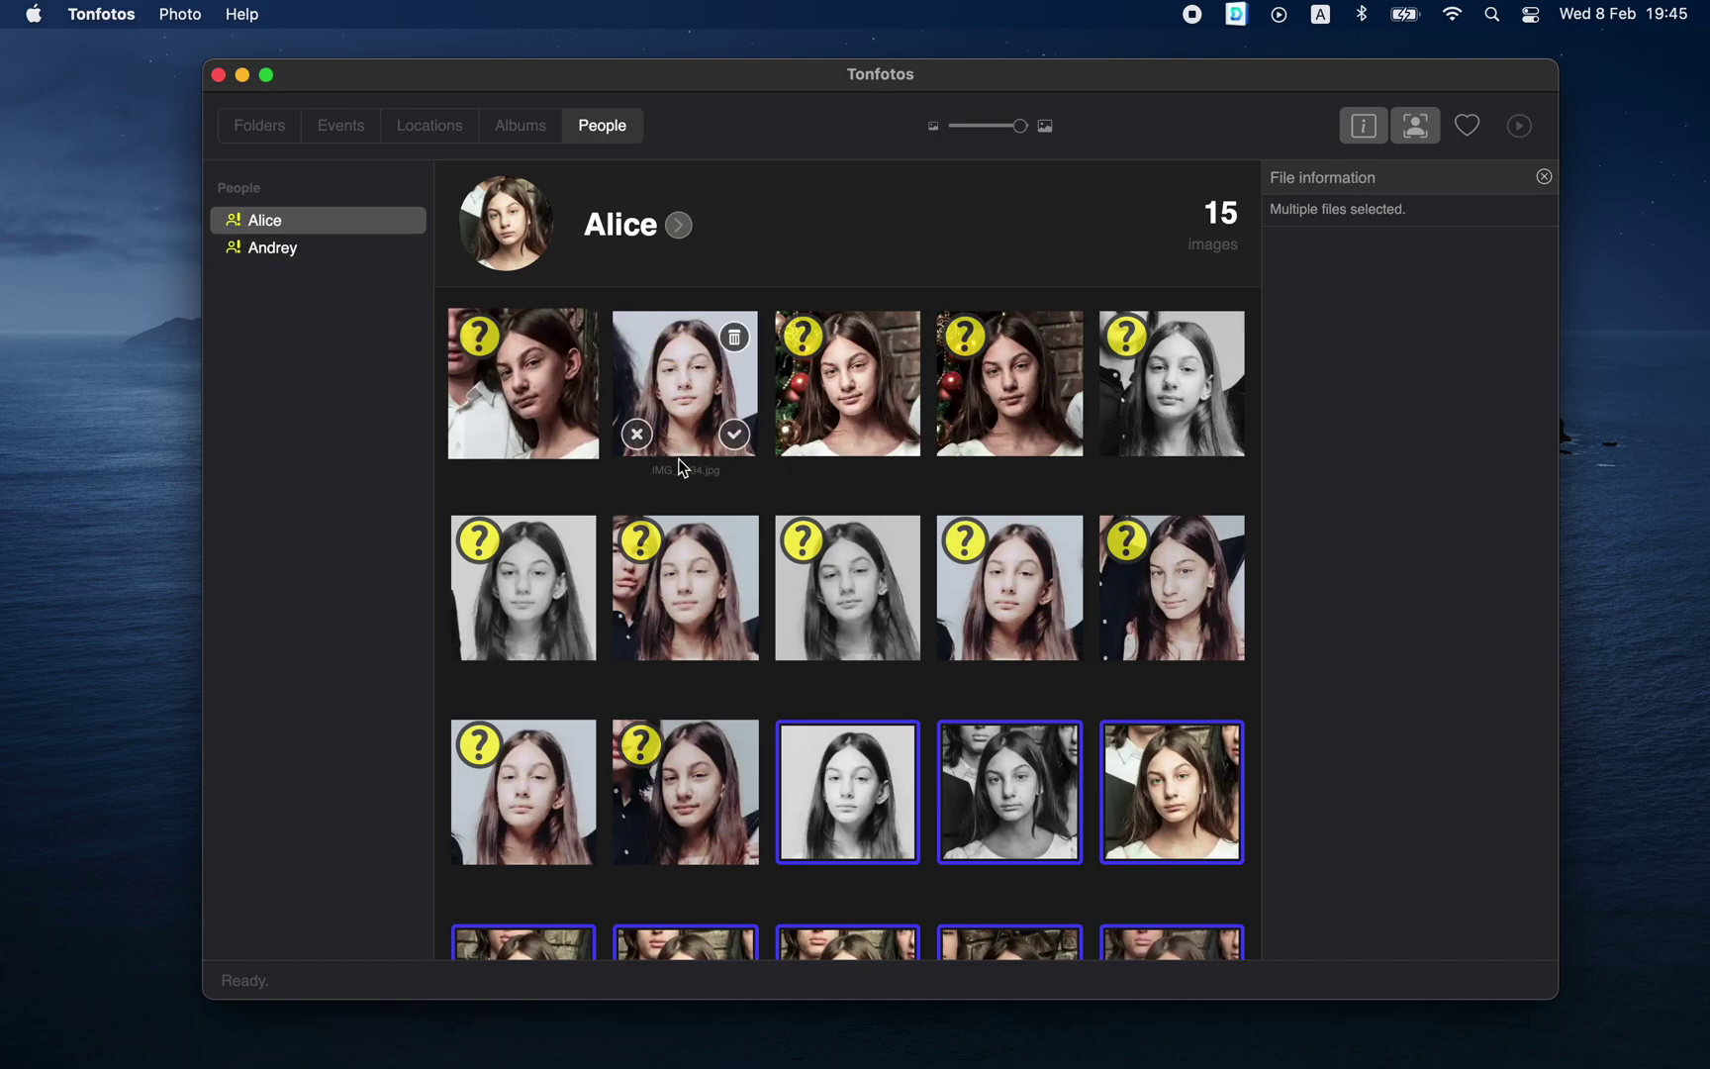
left_click(737, 785)
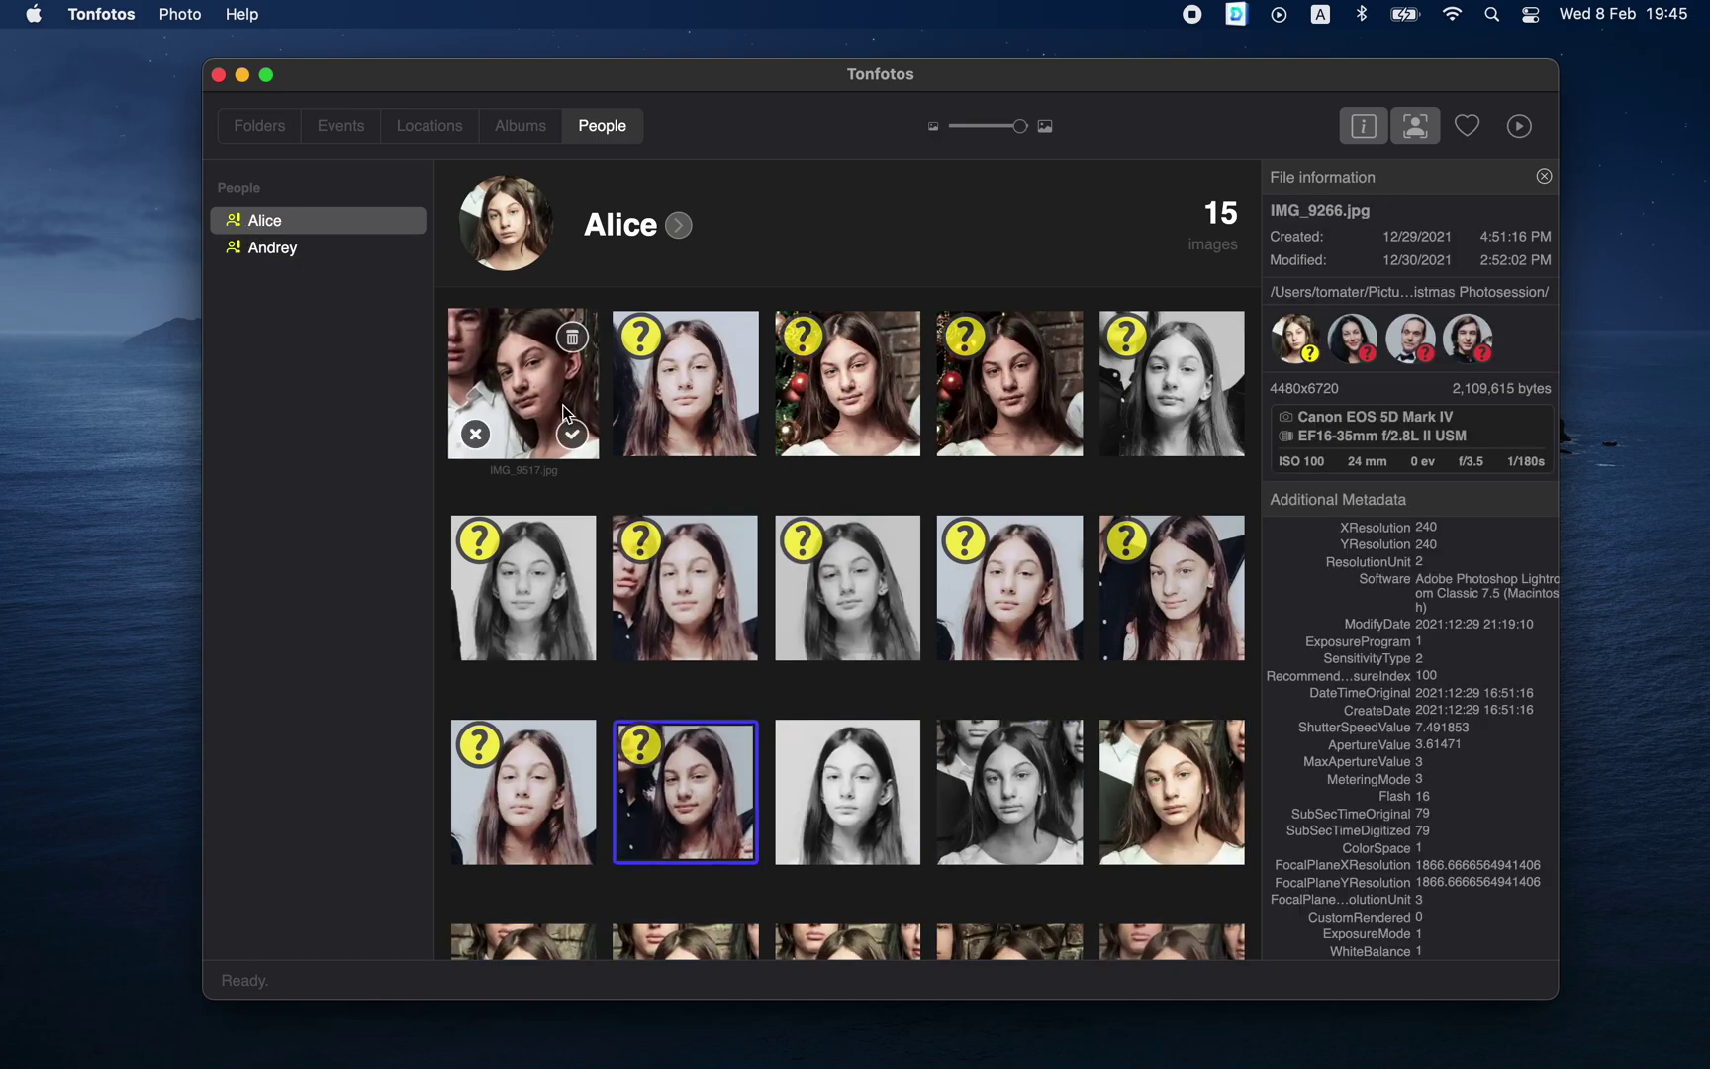
left_click(546, 396, "shift")
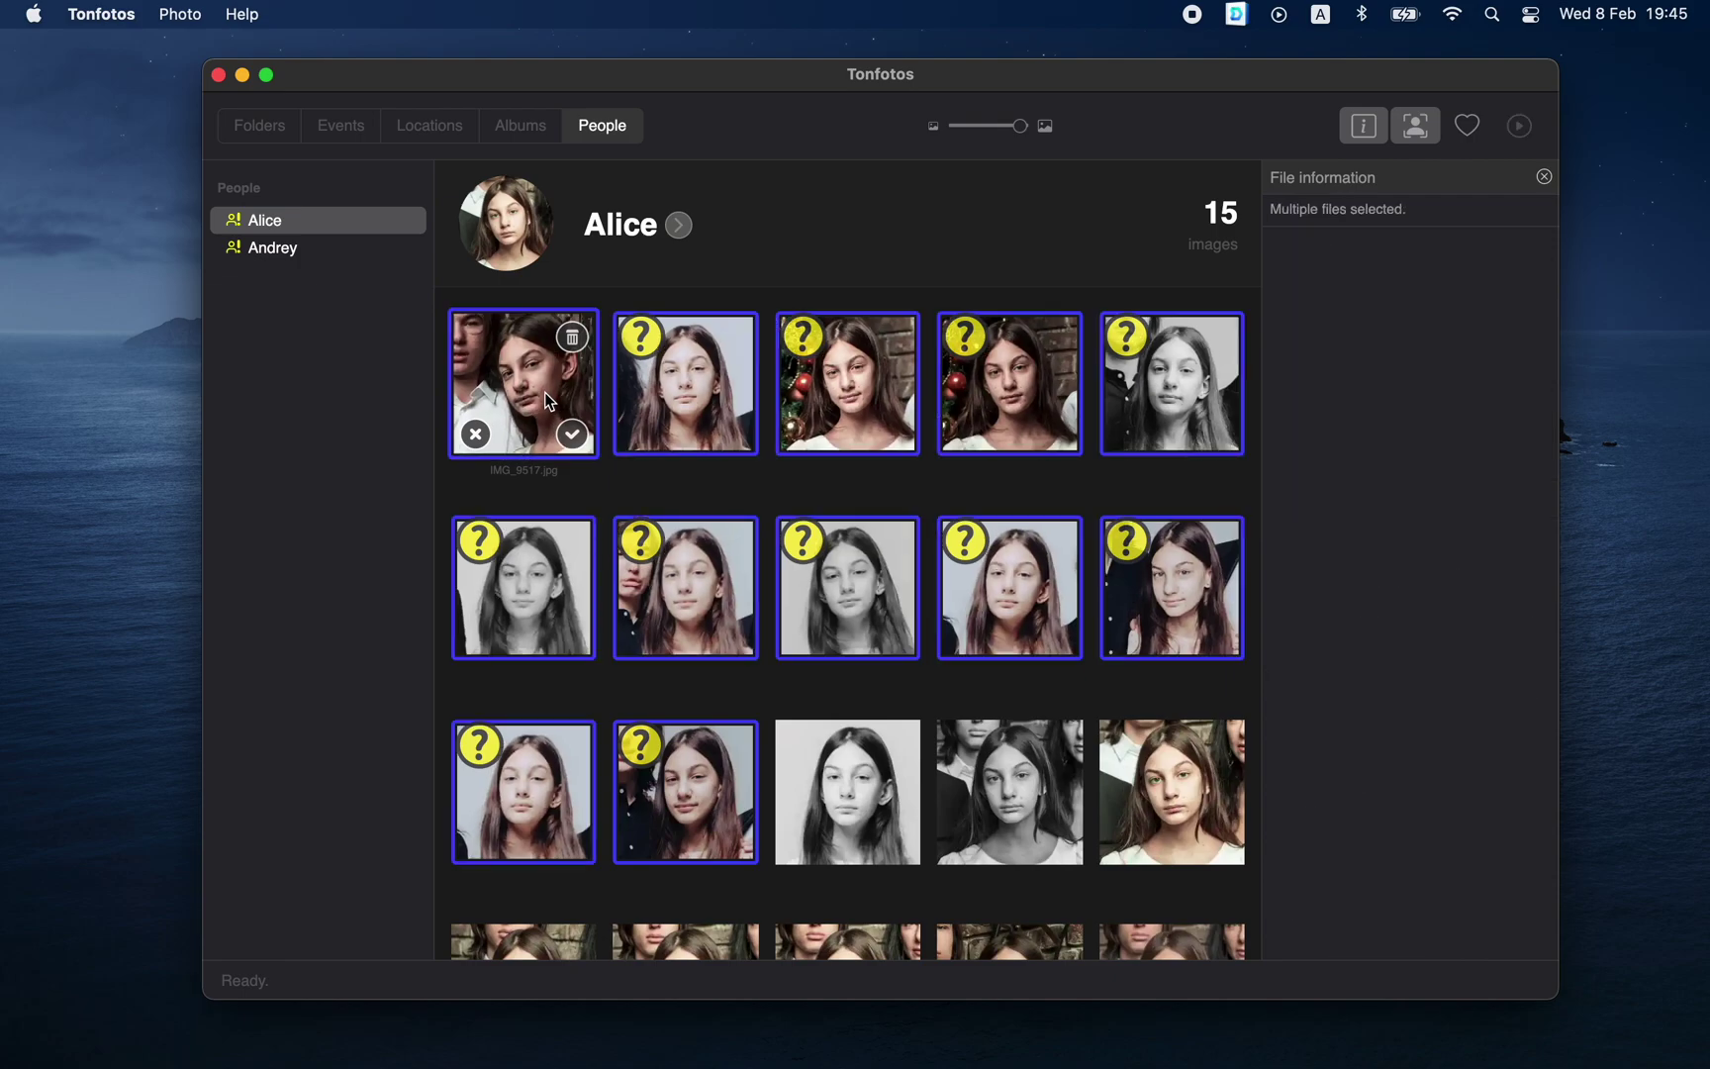
right_click(546, 399)
left_click(604, 469)
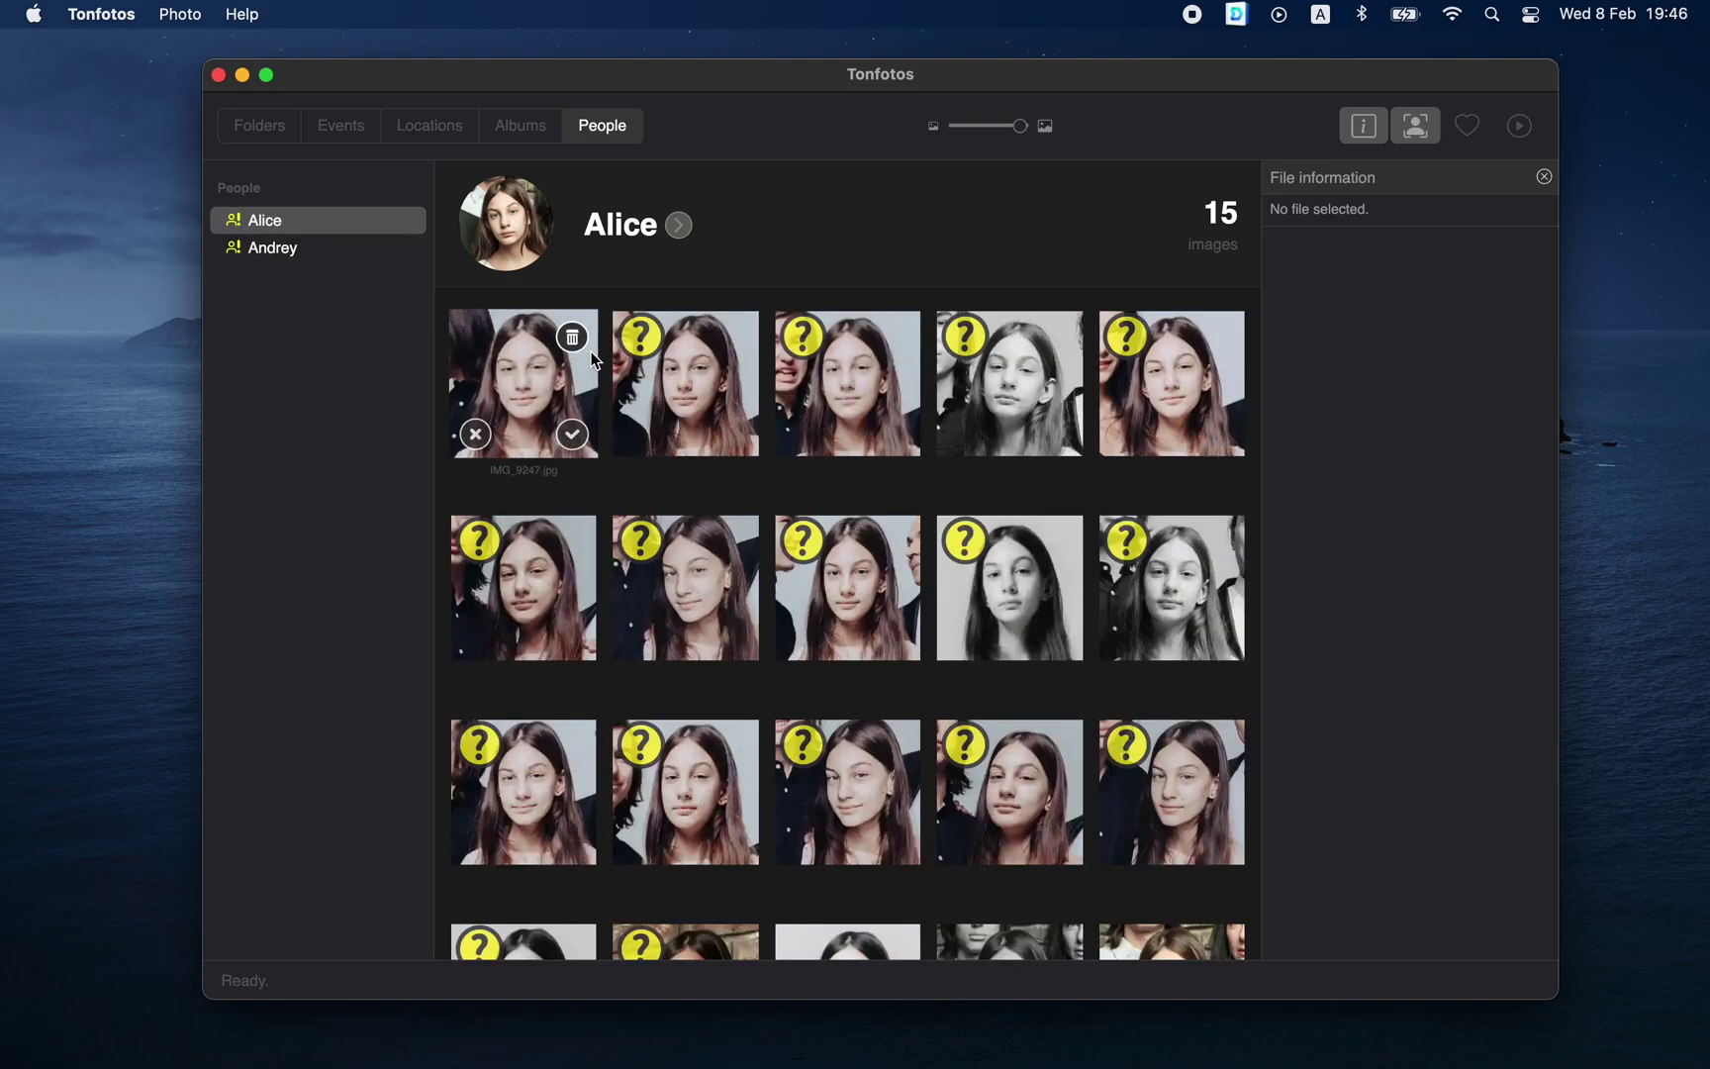
Select the suggested faces from IMG_9247.jpg through the last suggestion and confirm them all as the girl.
left_click(529, 386)
scroll(629, 489, "down", 3)
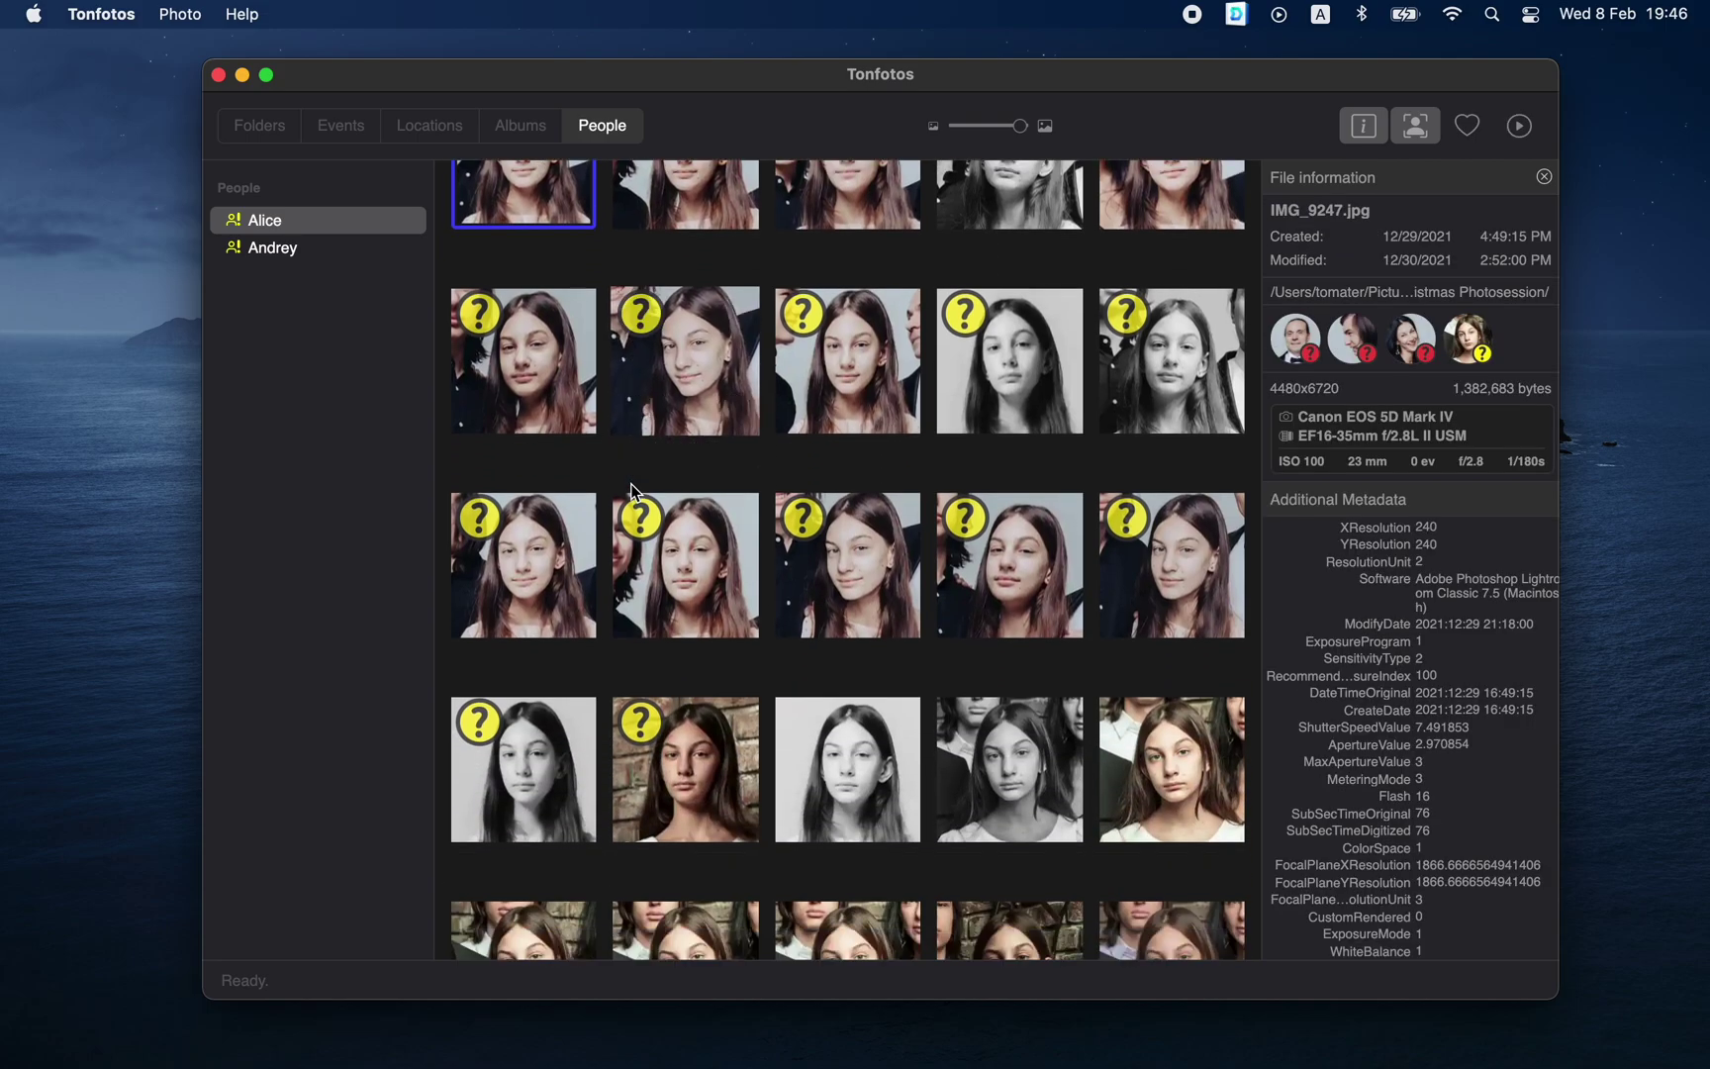
left_click(721, 757, "shift")
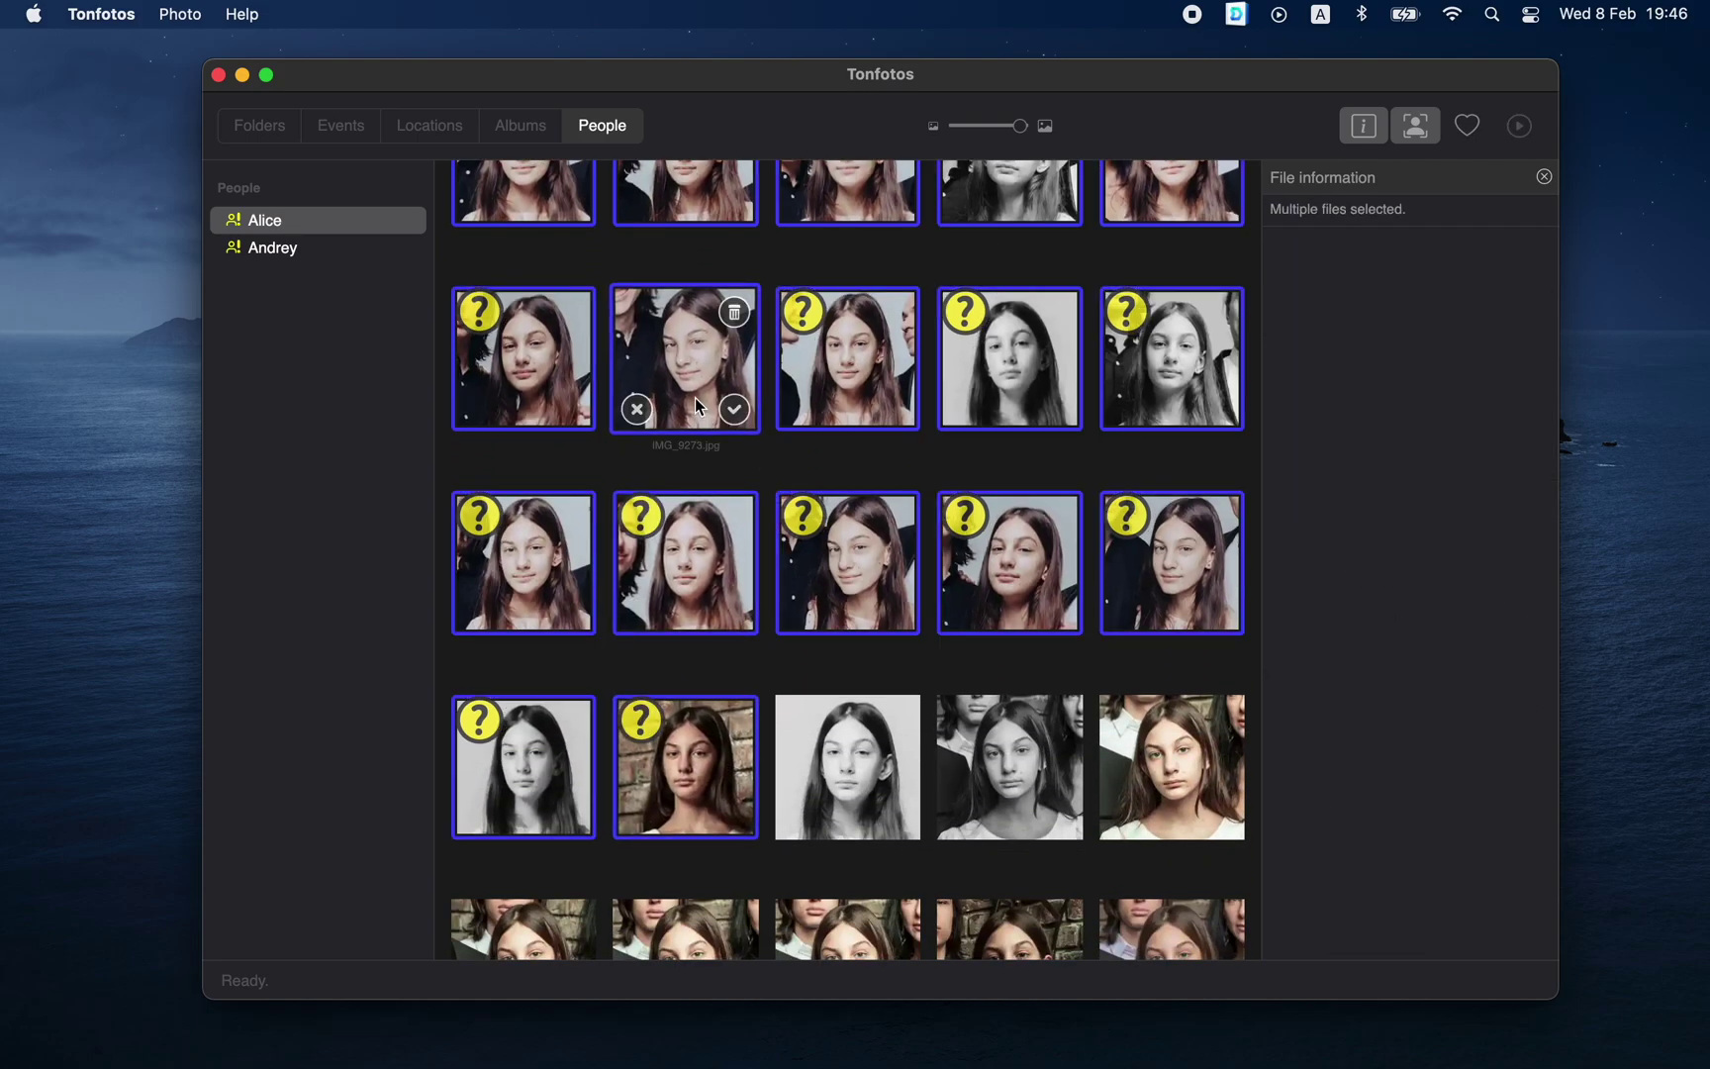
right_click(680, 348)
left_click(778, 447)
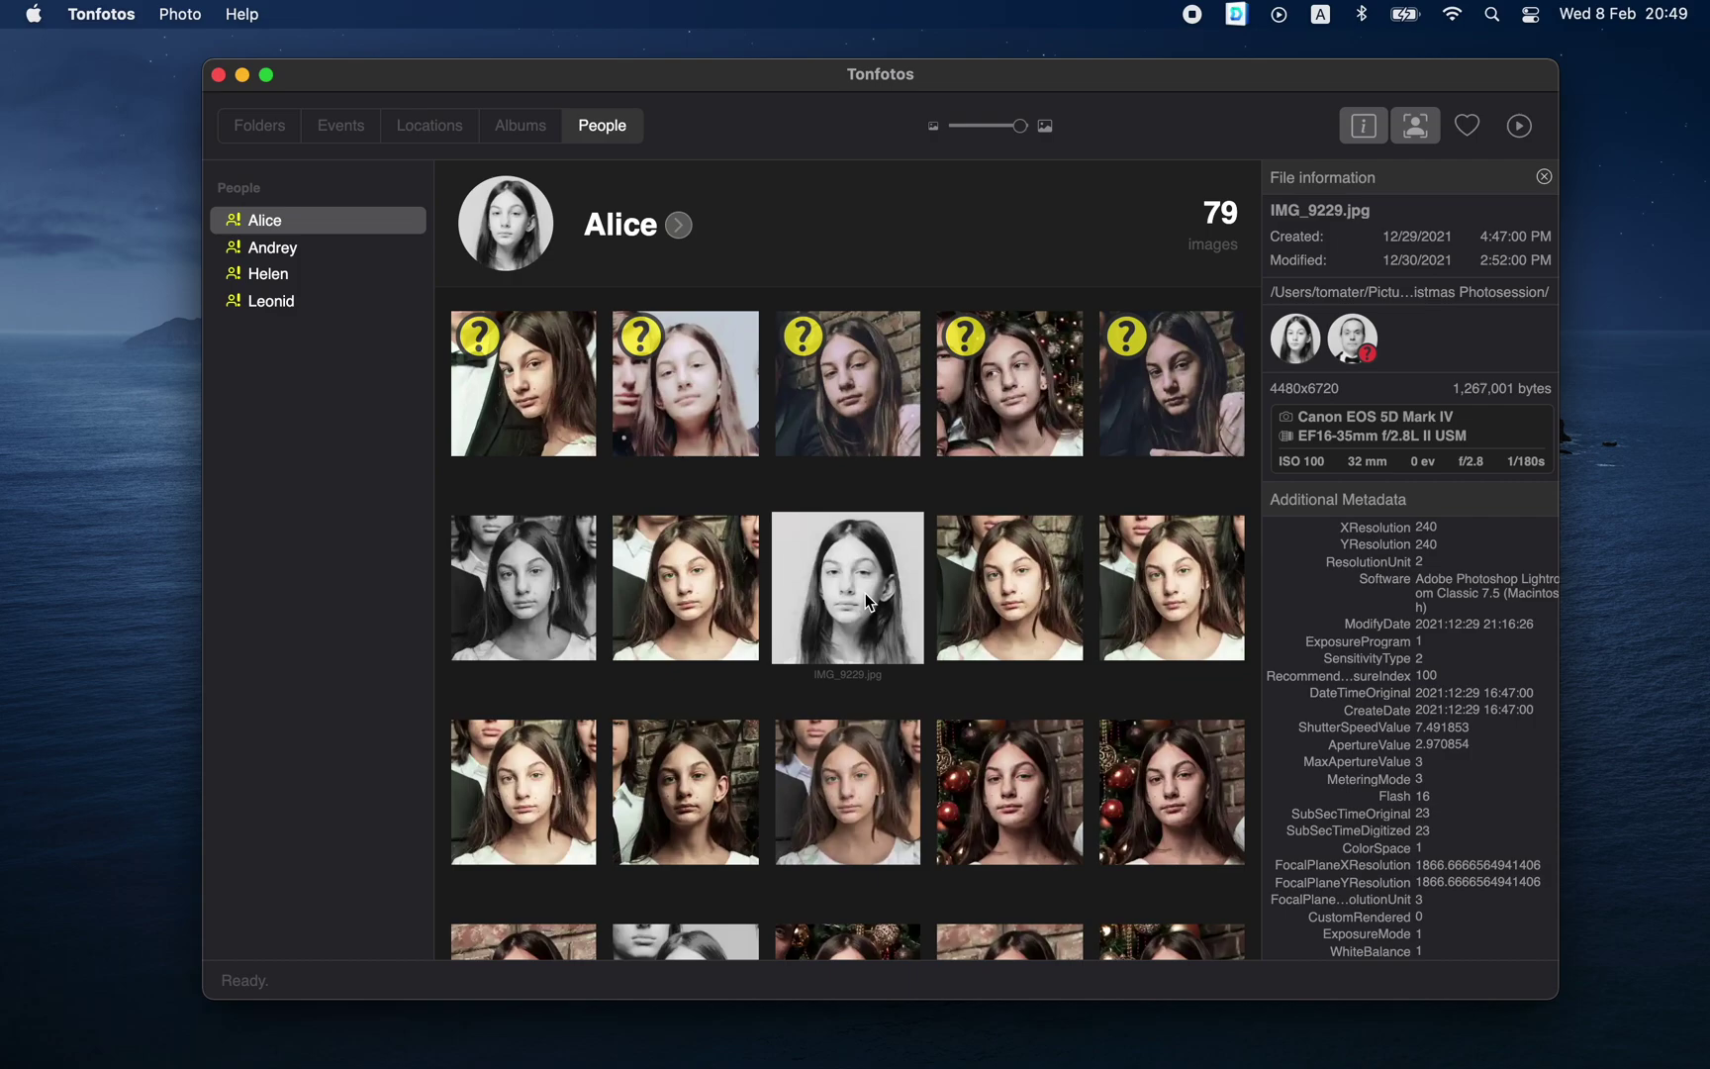
Use the girl's face from IMG_9553.jpg as her avatar.
right_click(707, 584)
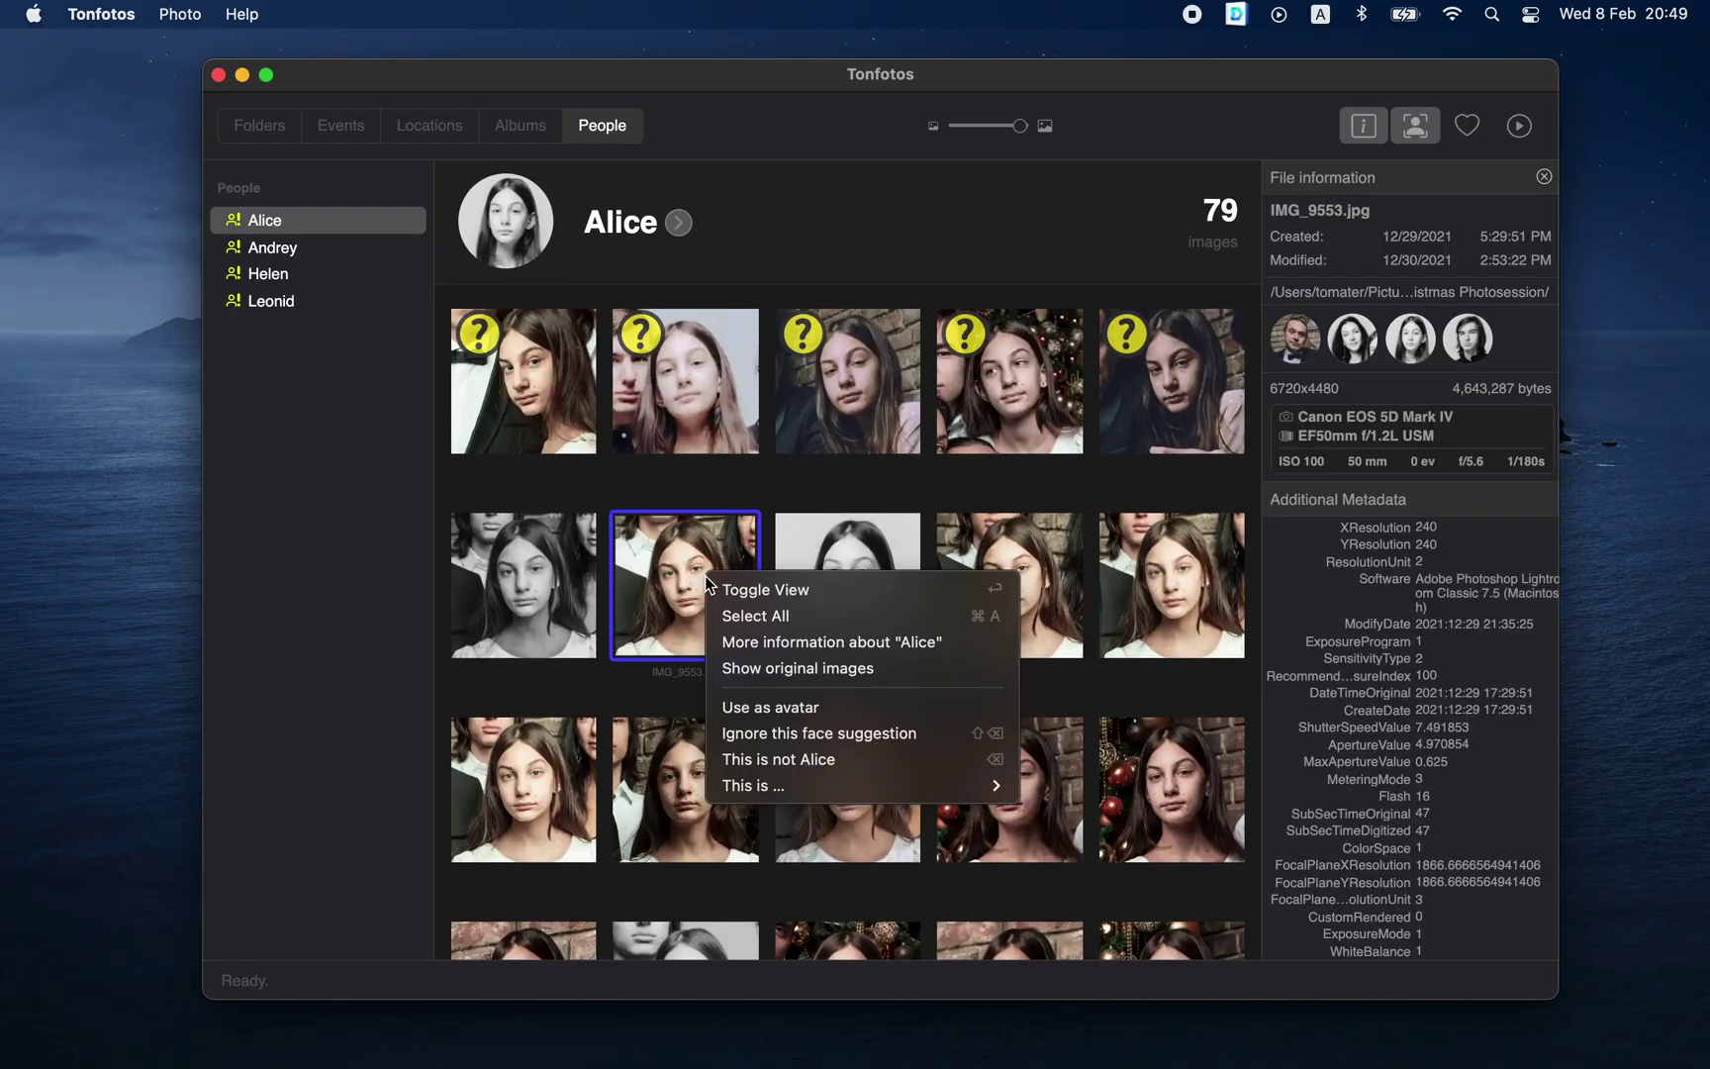
left_click(785, 707)
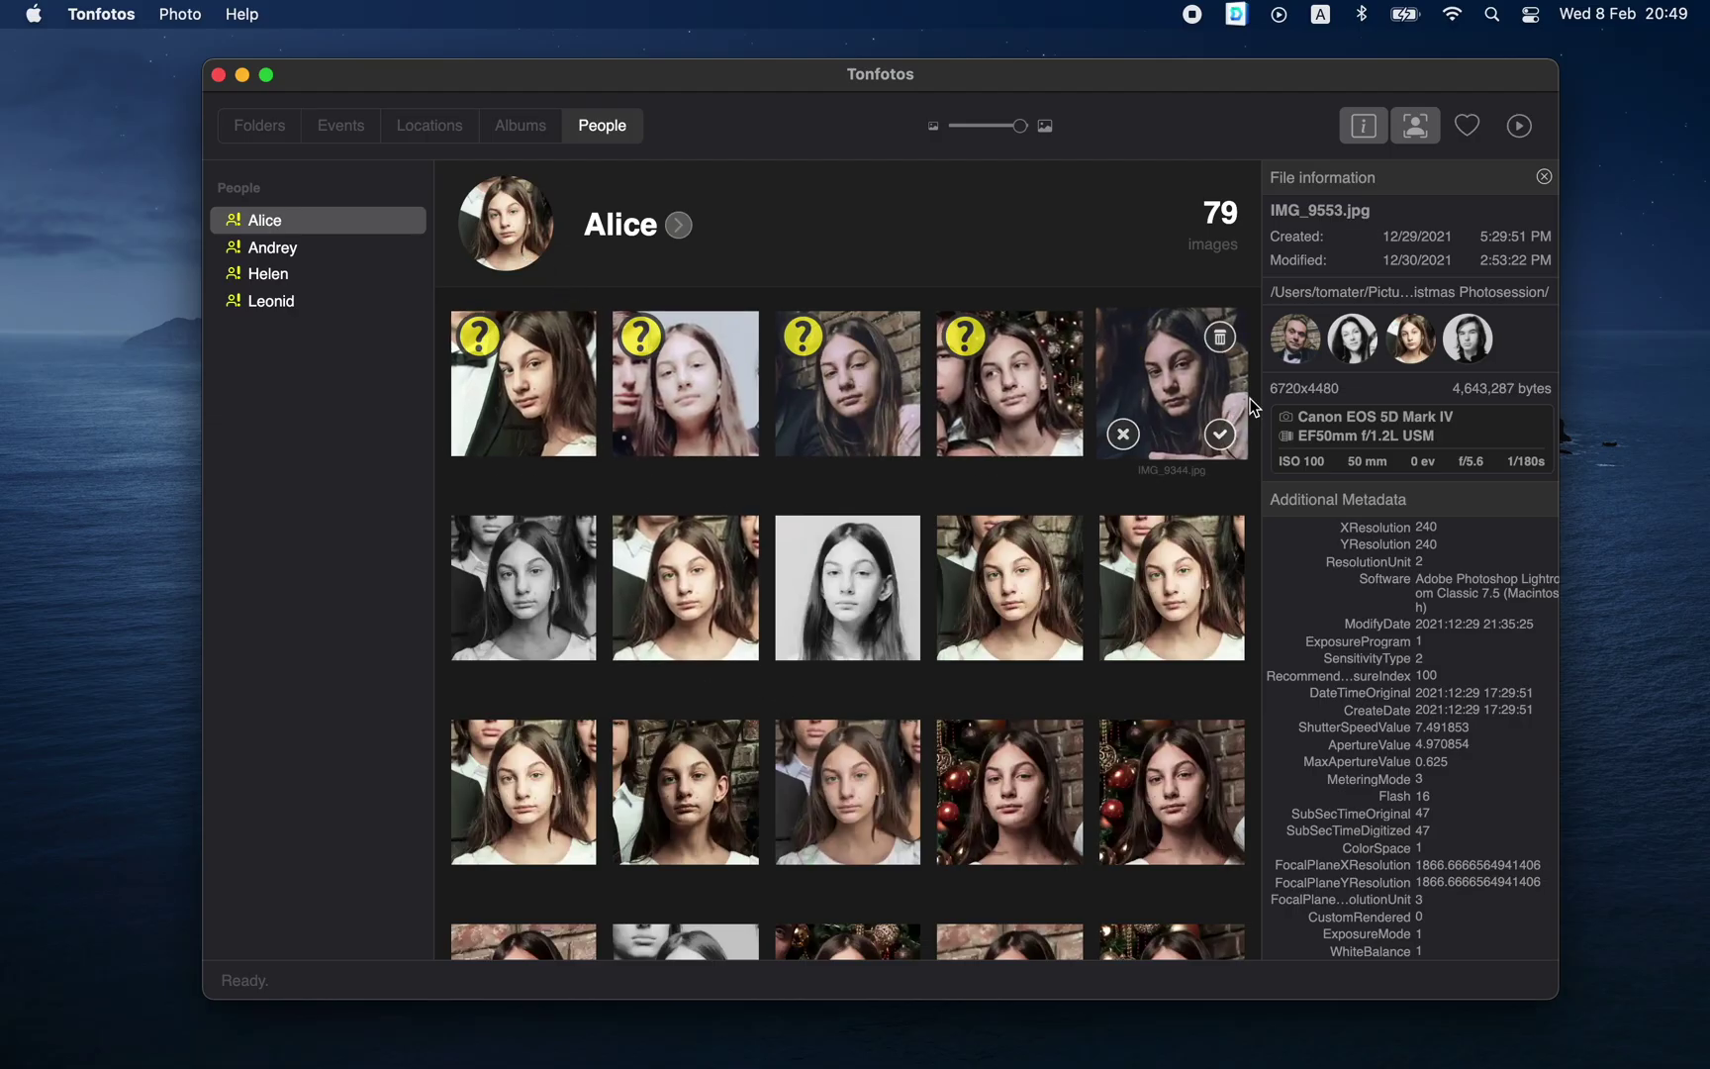
Open the father's page from the faces recognized in IMG_9553.jpg and show his additional details.
left_click(1465, 341)
left_click(1414, 346)
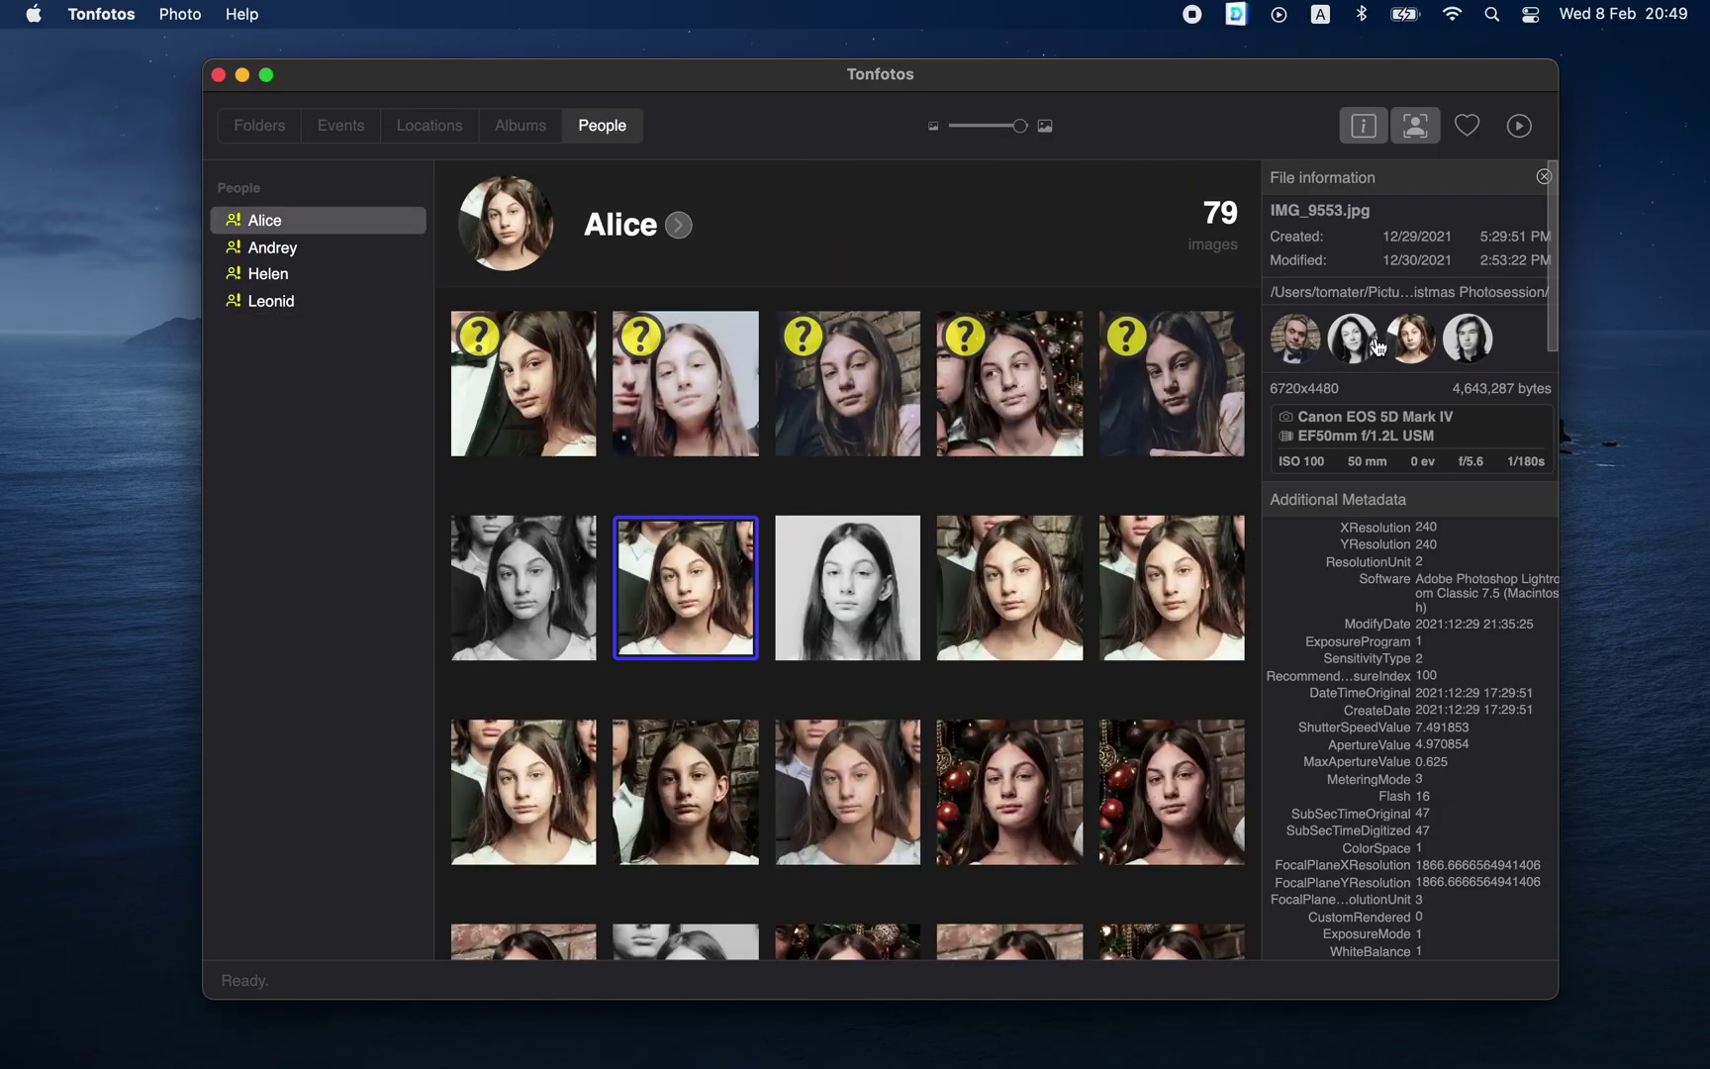
left_click(1354, 344)
left_click(1296, 342)
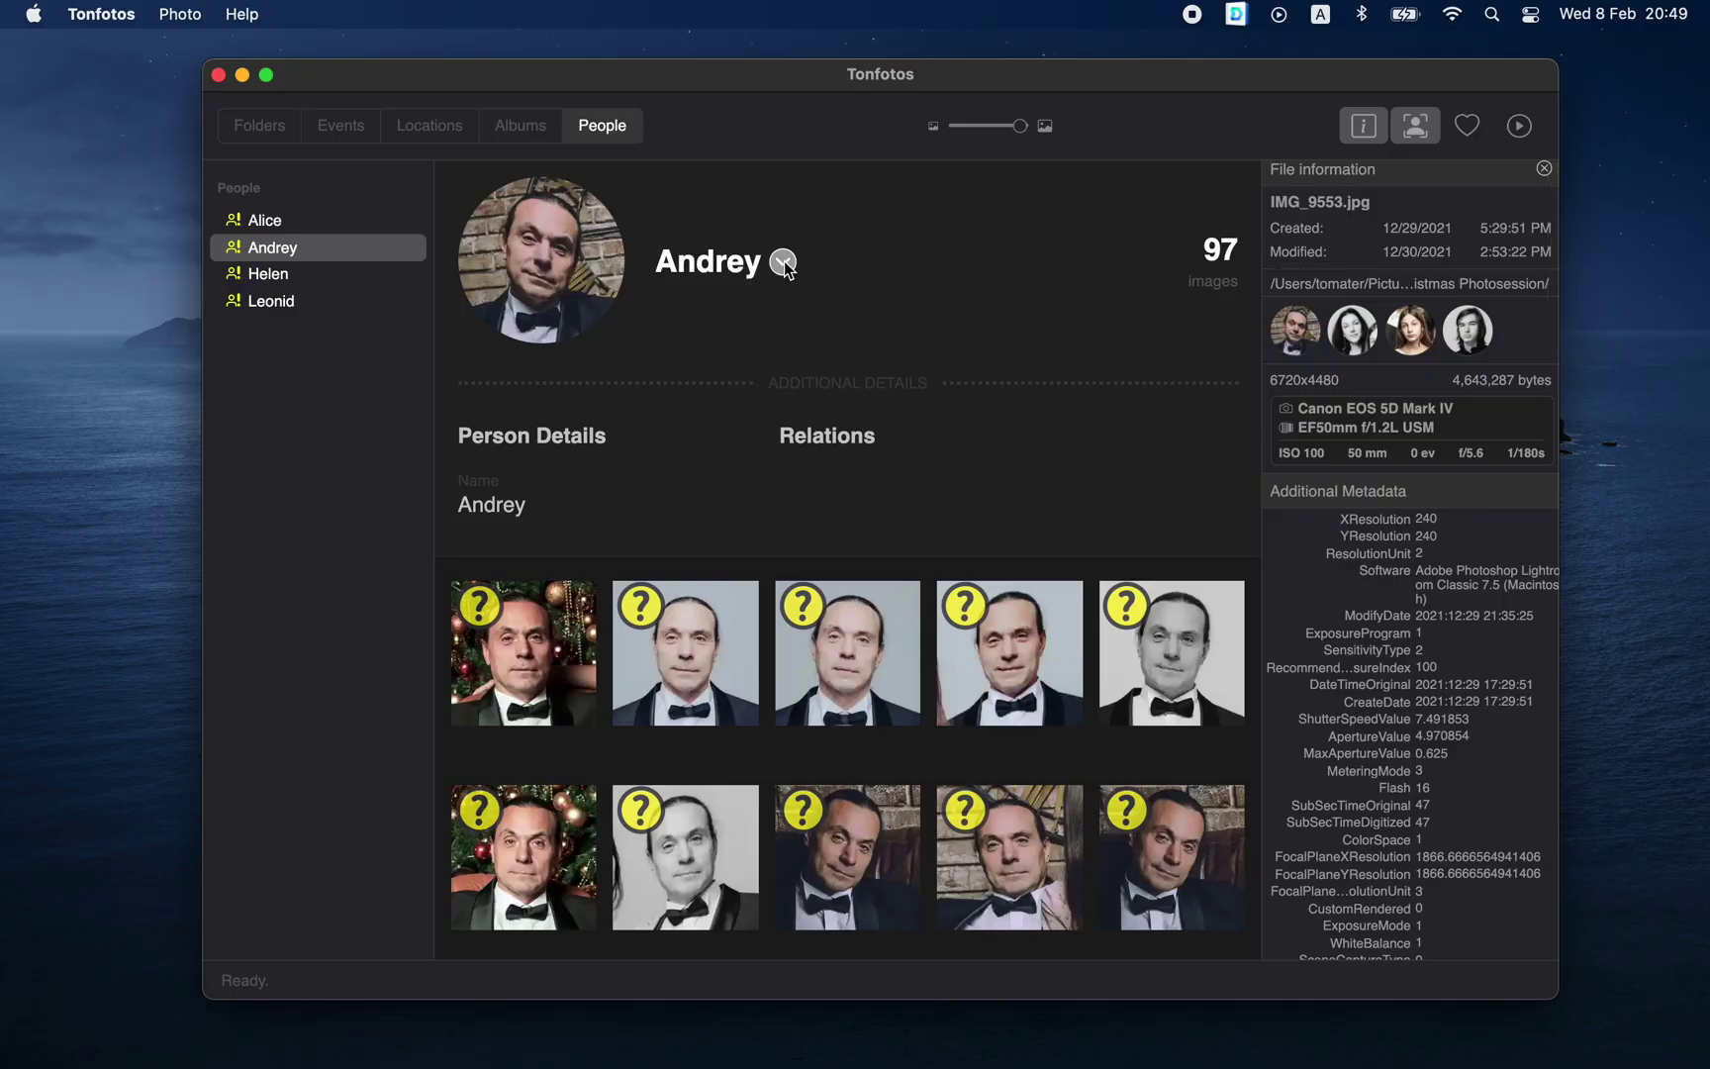
scroll(785, 269, "down", 5)
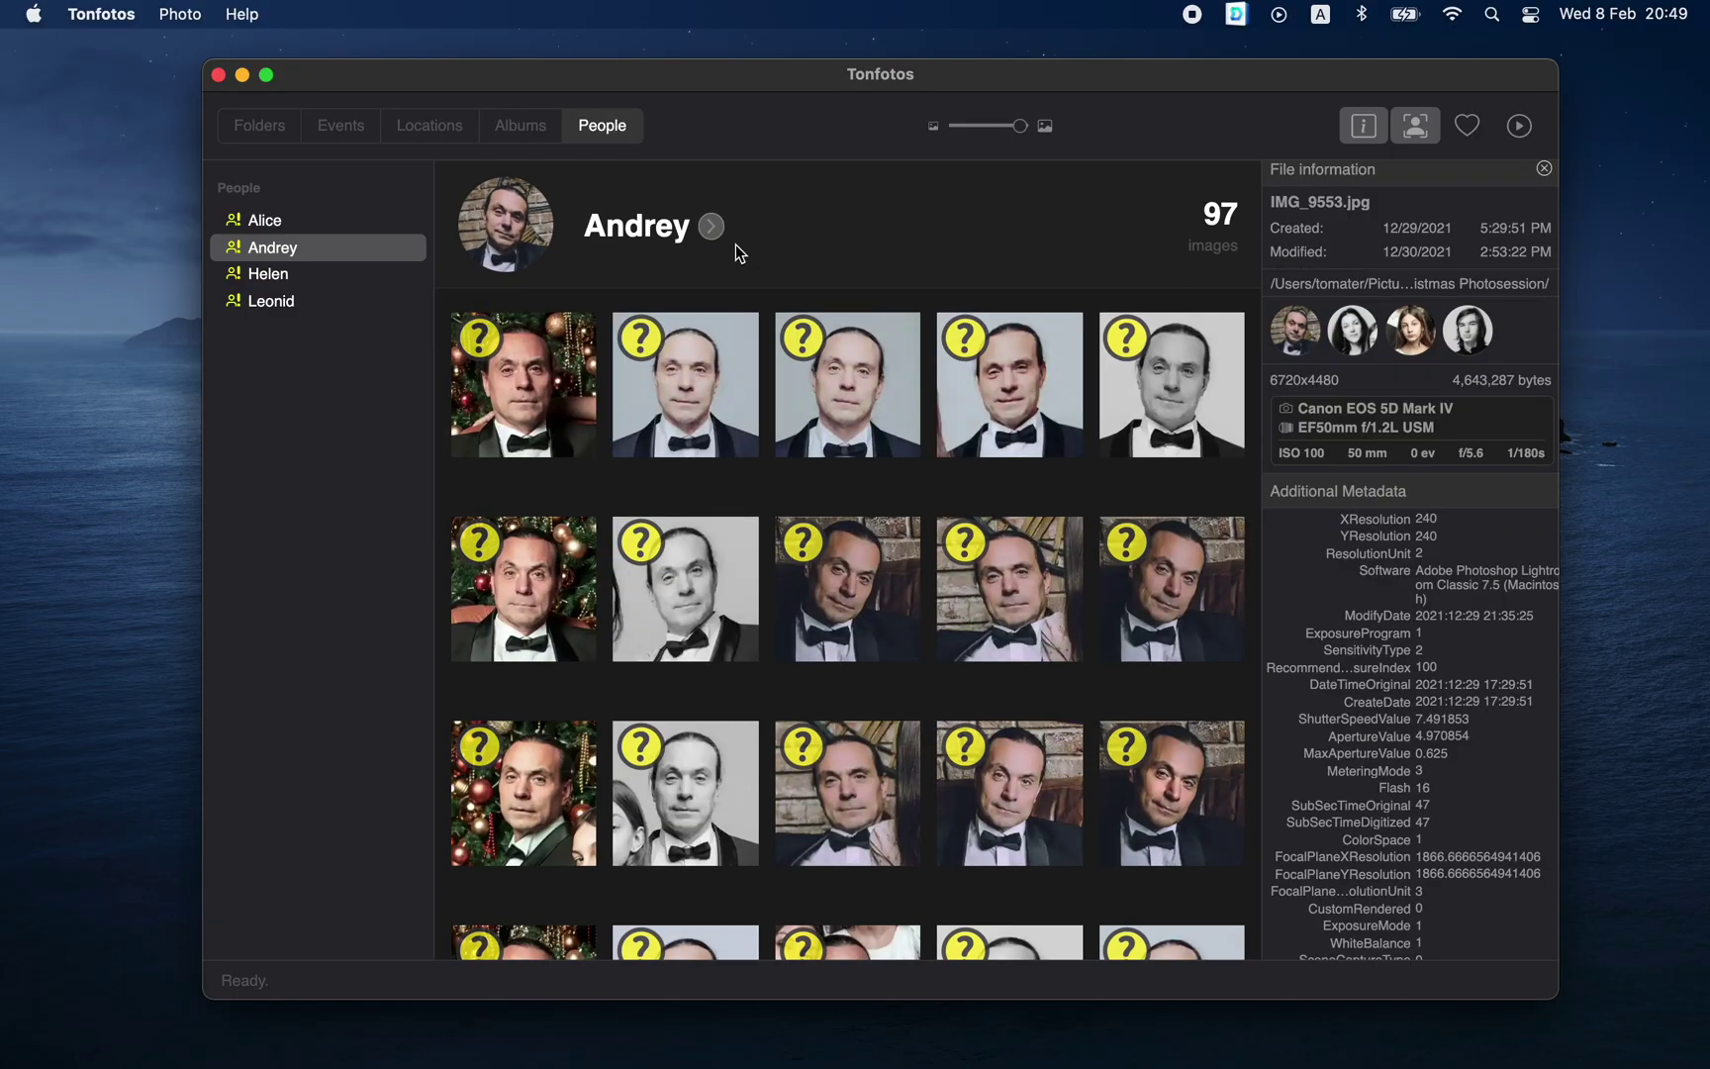
scroll(711, 241, "up", 3)
scroll(710, 240, "up", 2)
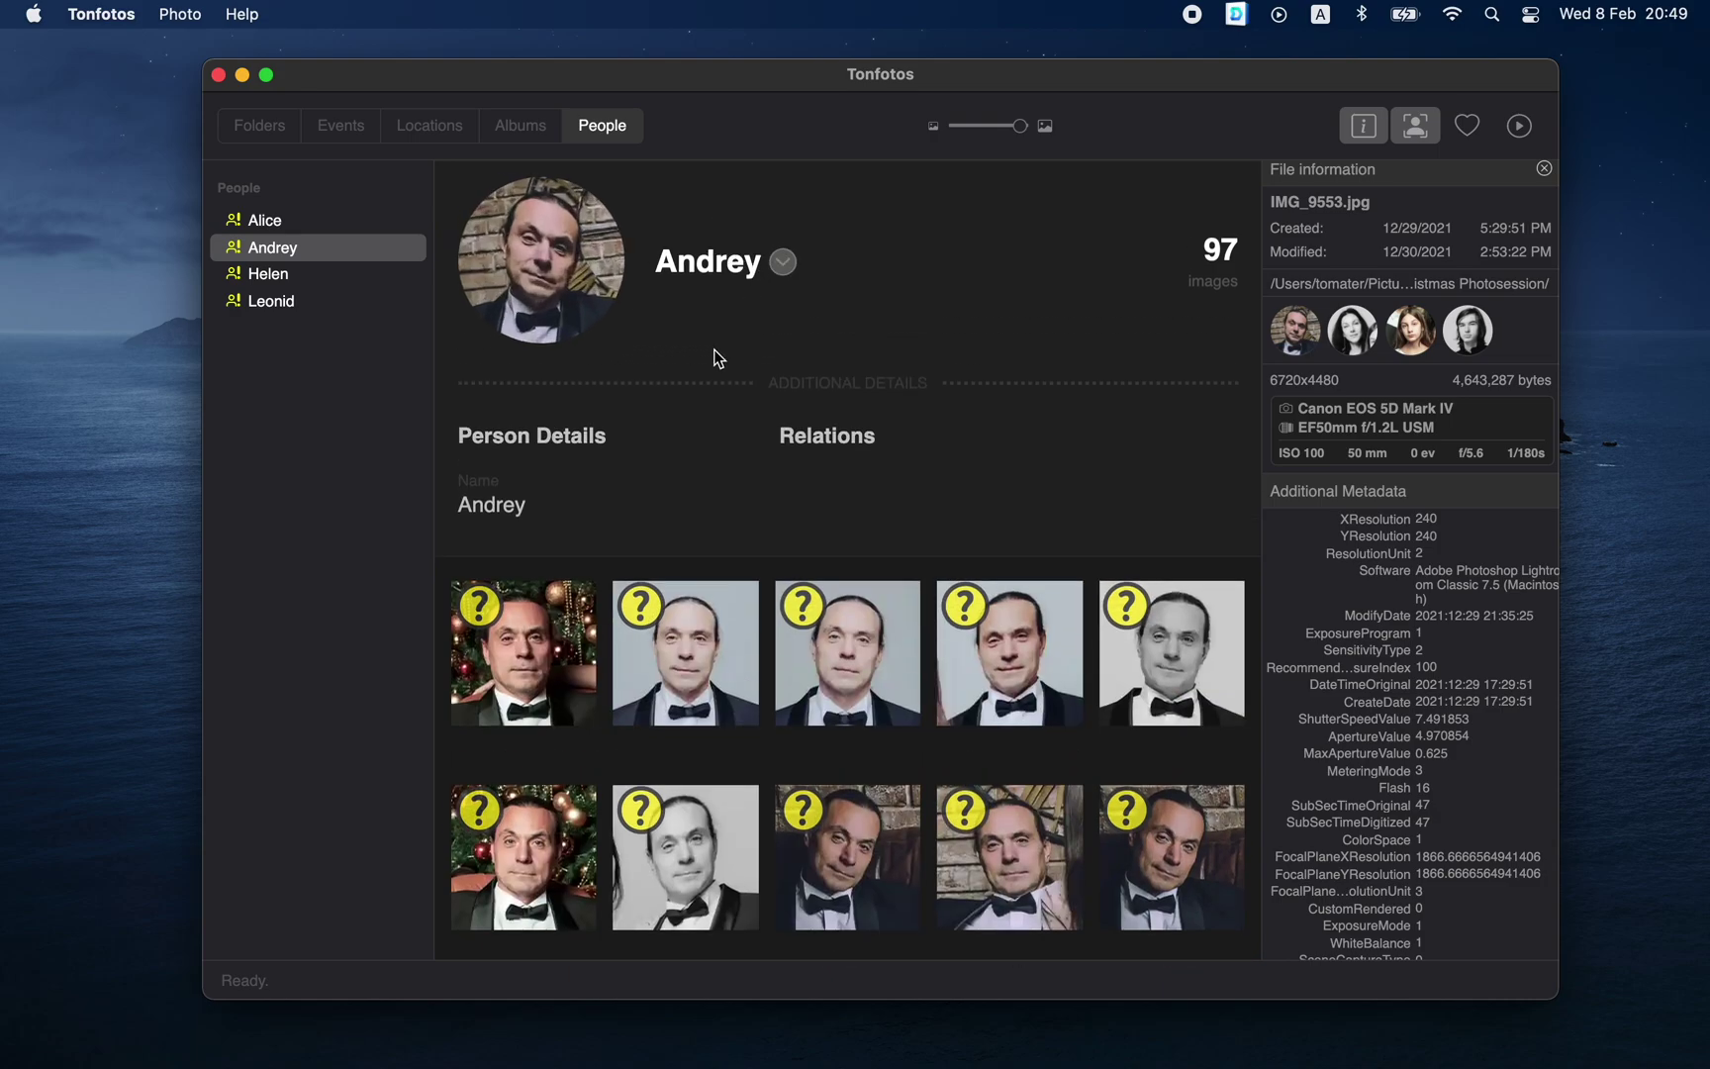
Add a Comment to the father's person details with random placeholder text beginning "as;ldfj ;lsadkfjg".
left_click(626, 441)
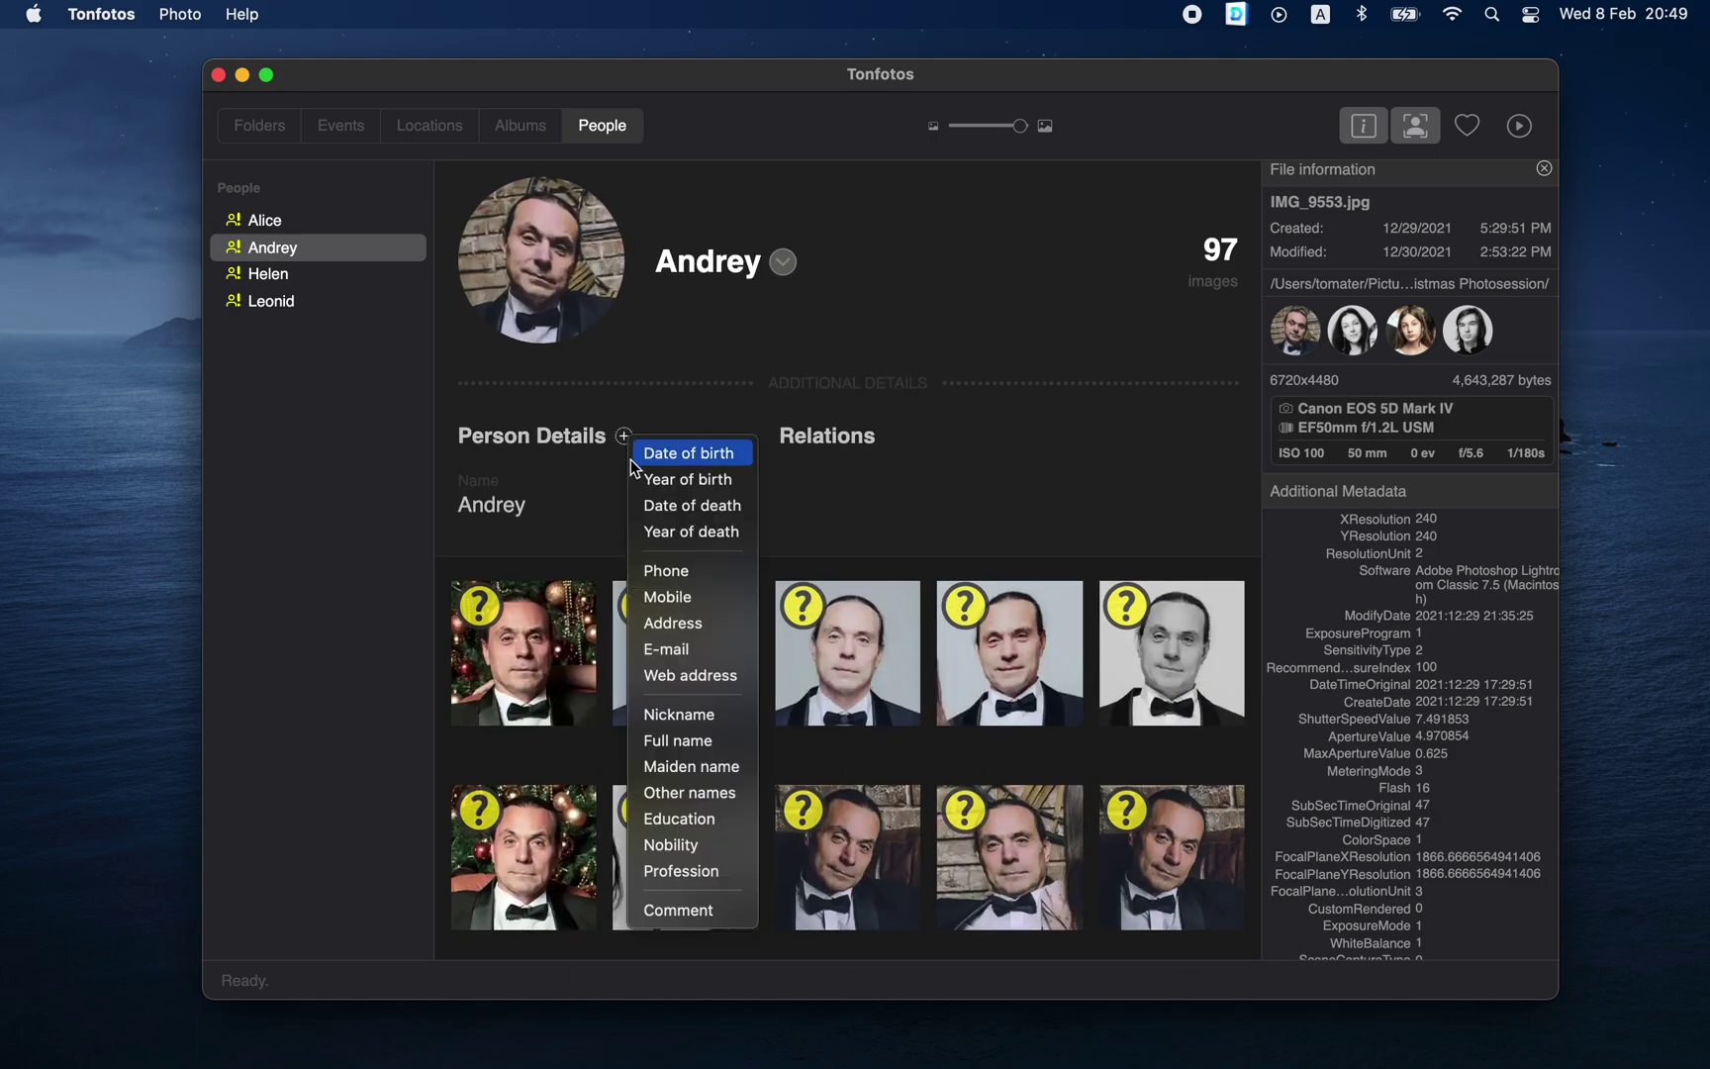
left_click(676, 909)
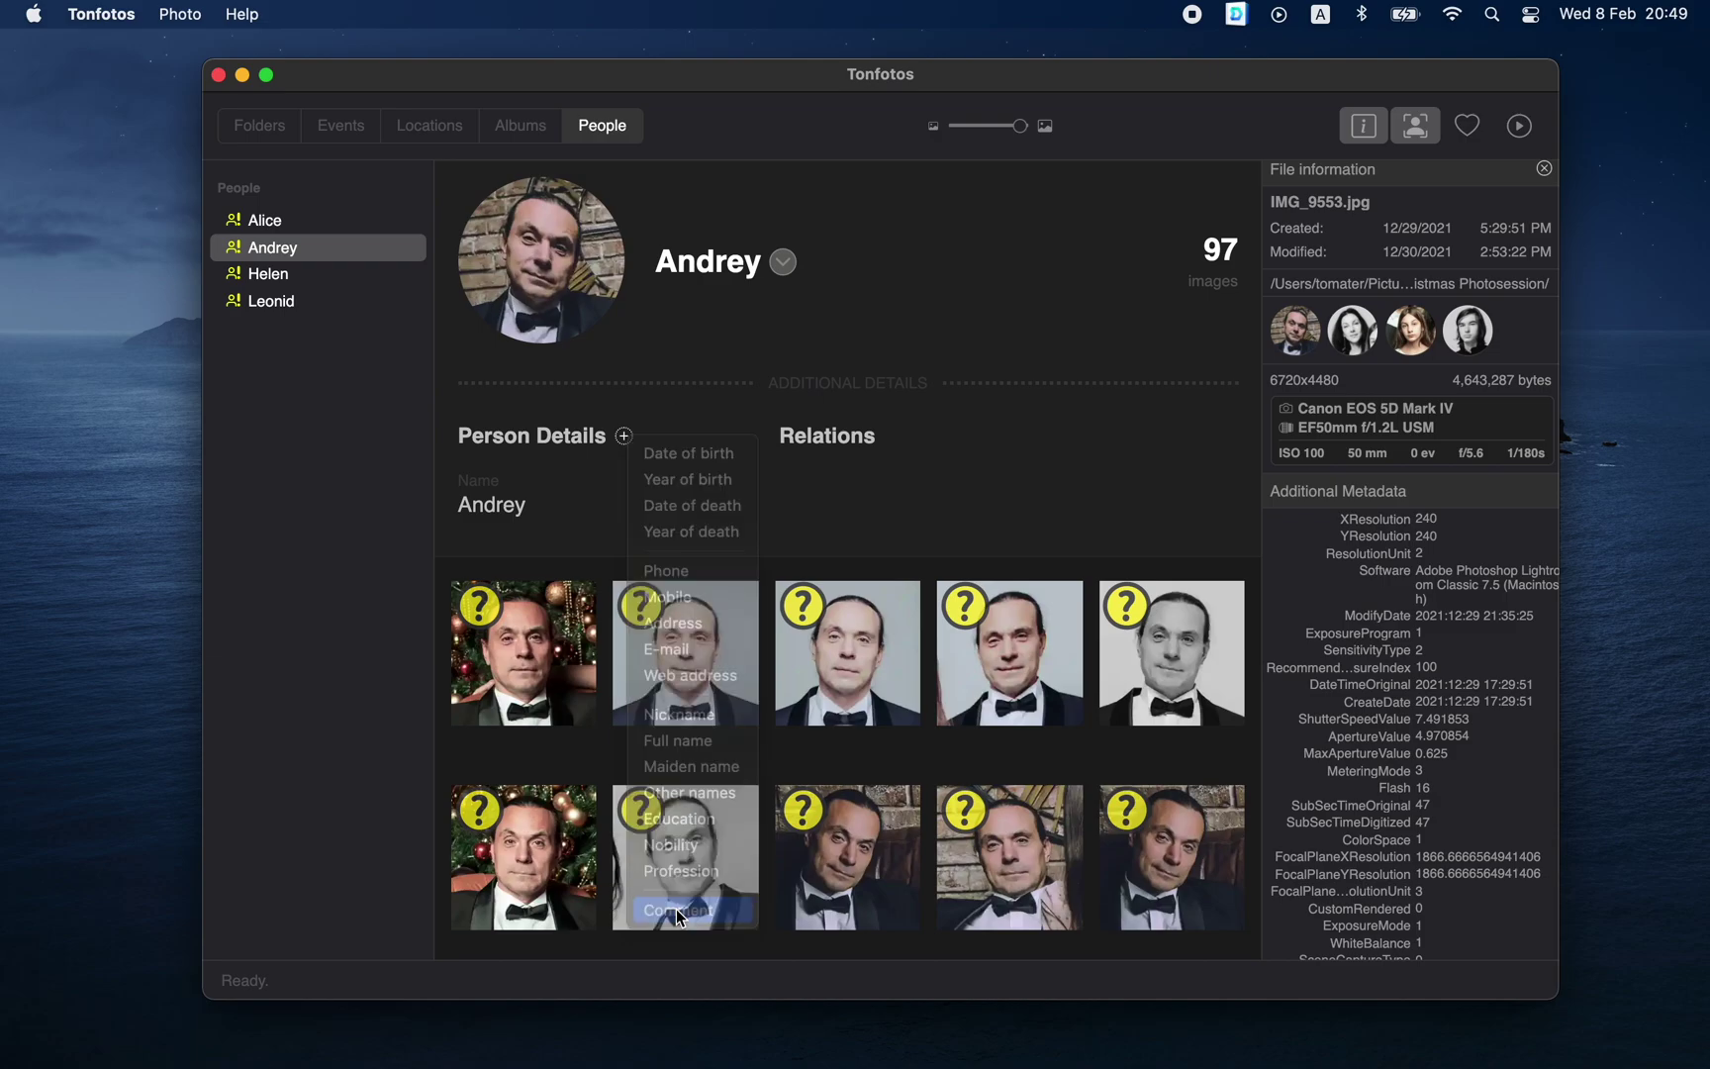
type("as;ldfj ;lsadkfjg ;lasdj ;lasdkgj ;ls")
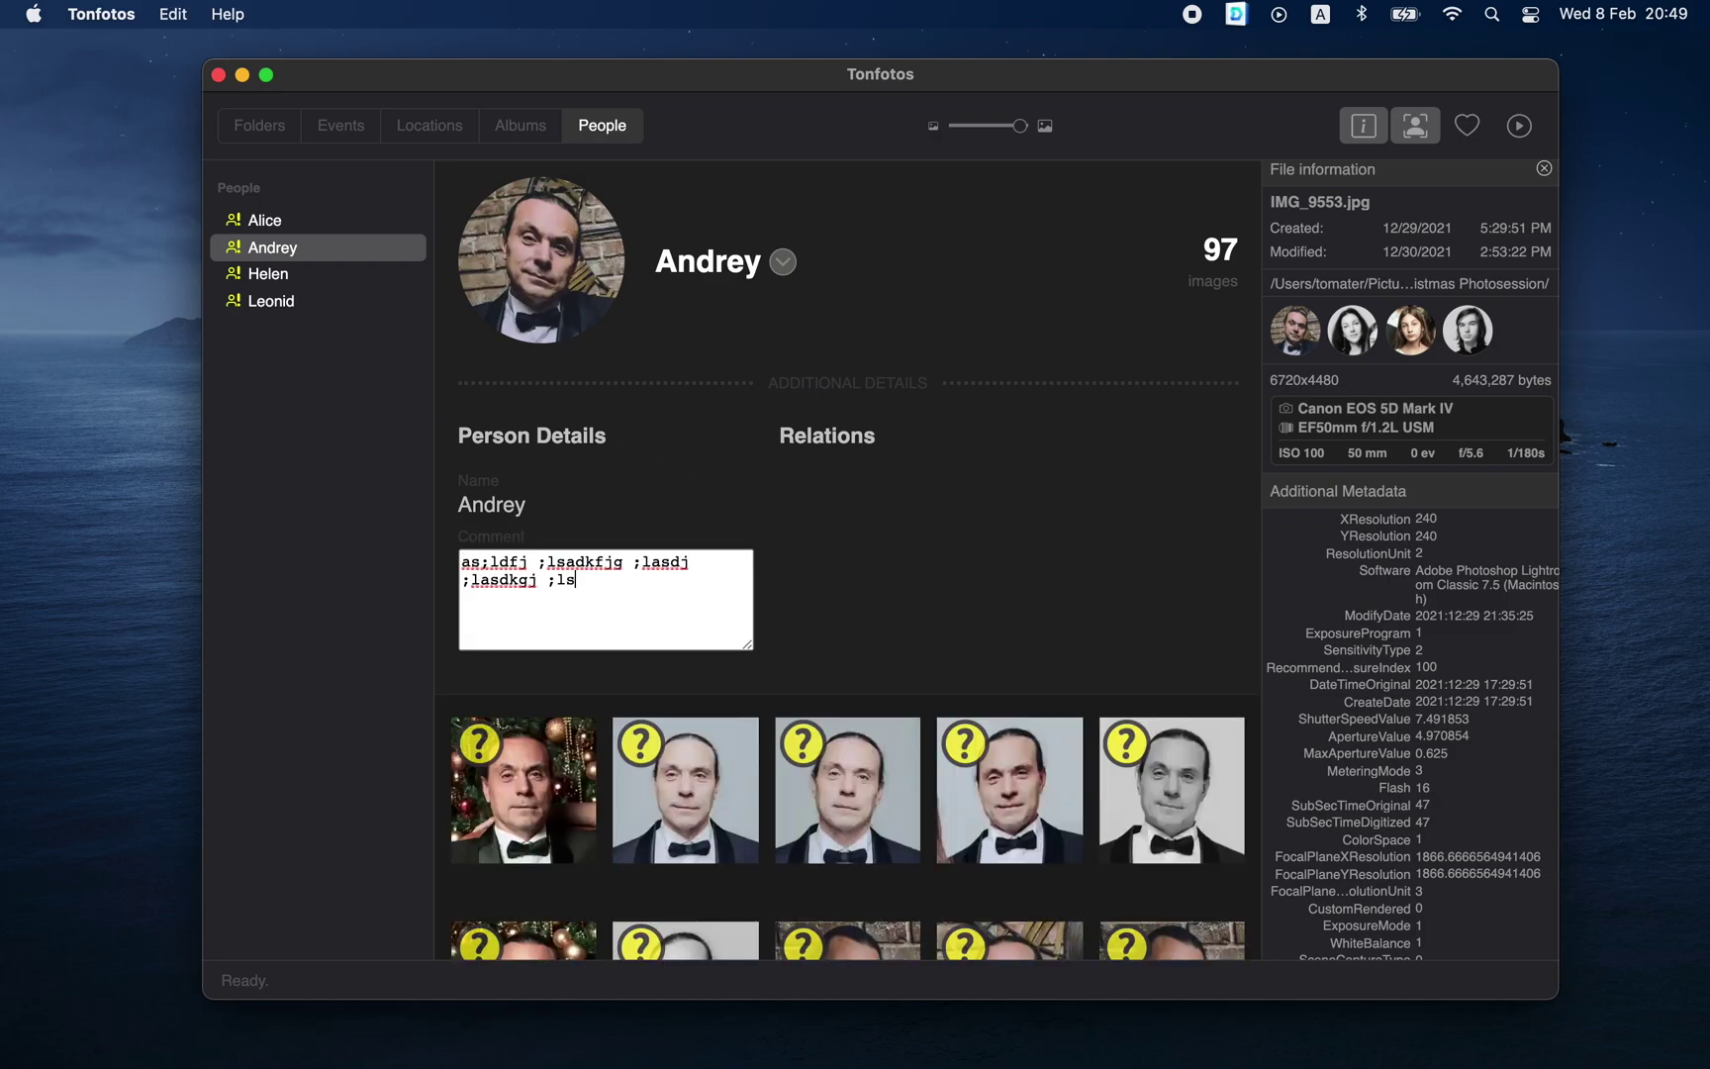
type("kjv ;lxckjv ;`ljkg f;alsdjg f;alsfkgj xlcjkv;zlxcbkjv;zxlckjv;zxlcjv;zlxc")
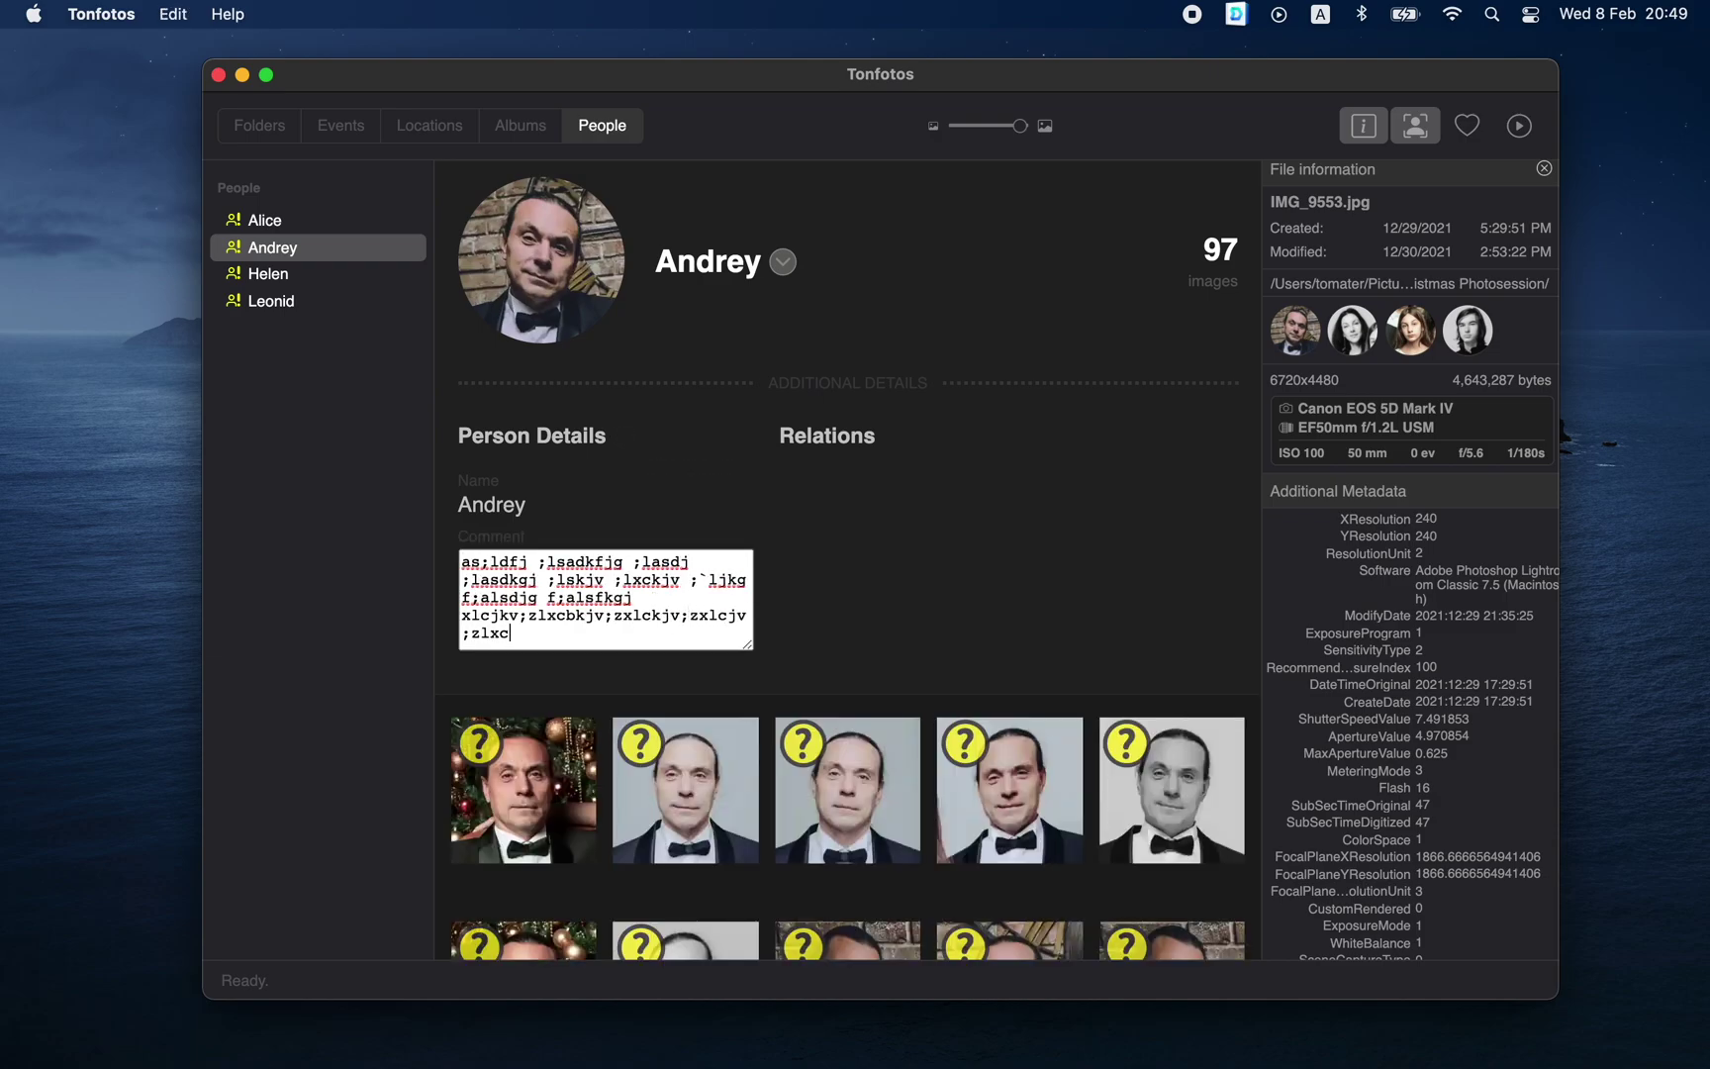
key("Return")
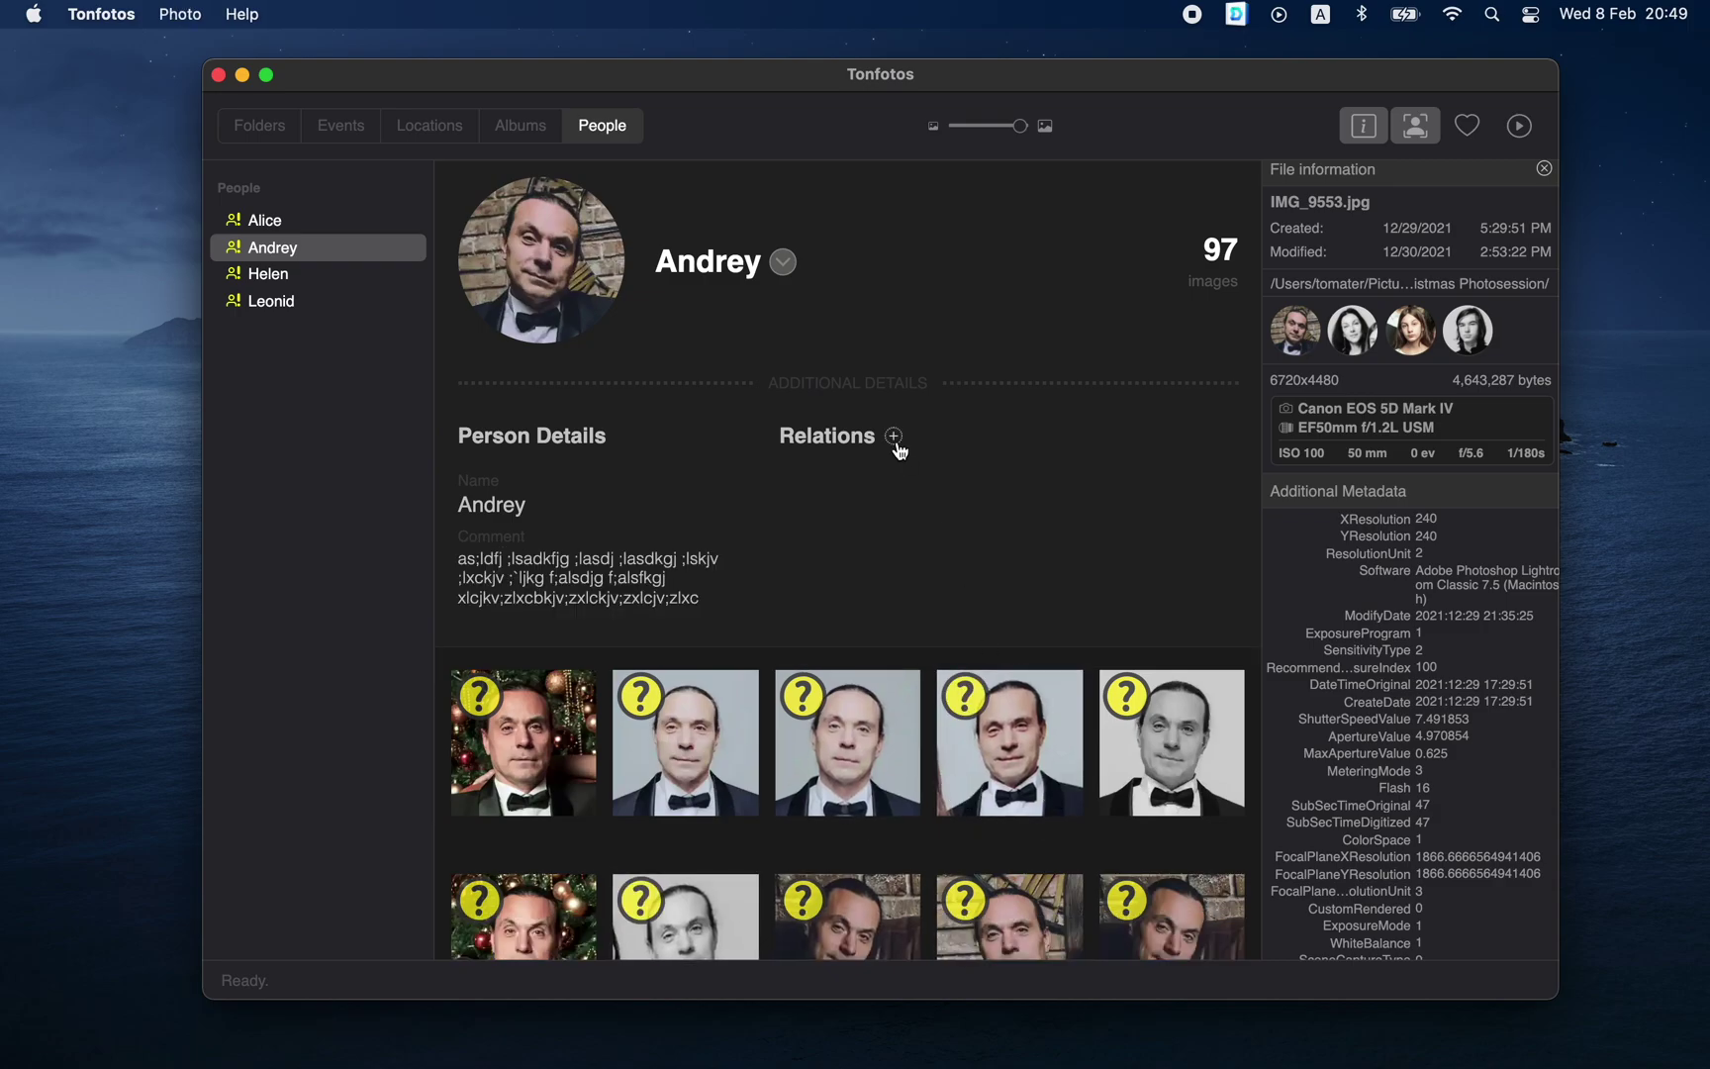
Add the mother as the father's spouse, and check the matching relation on her page before returning to his.
left_click(894, 436)
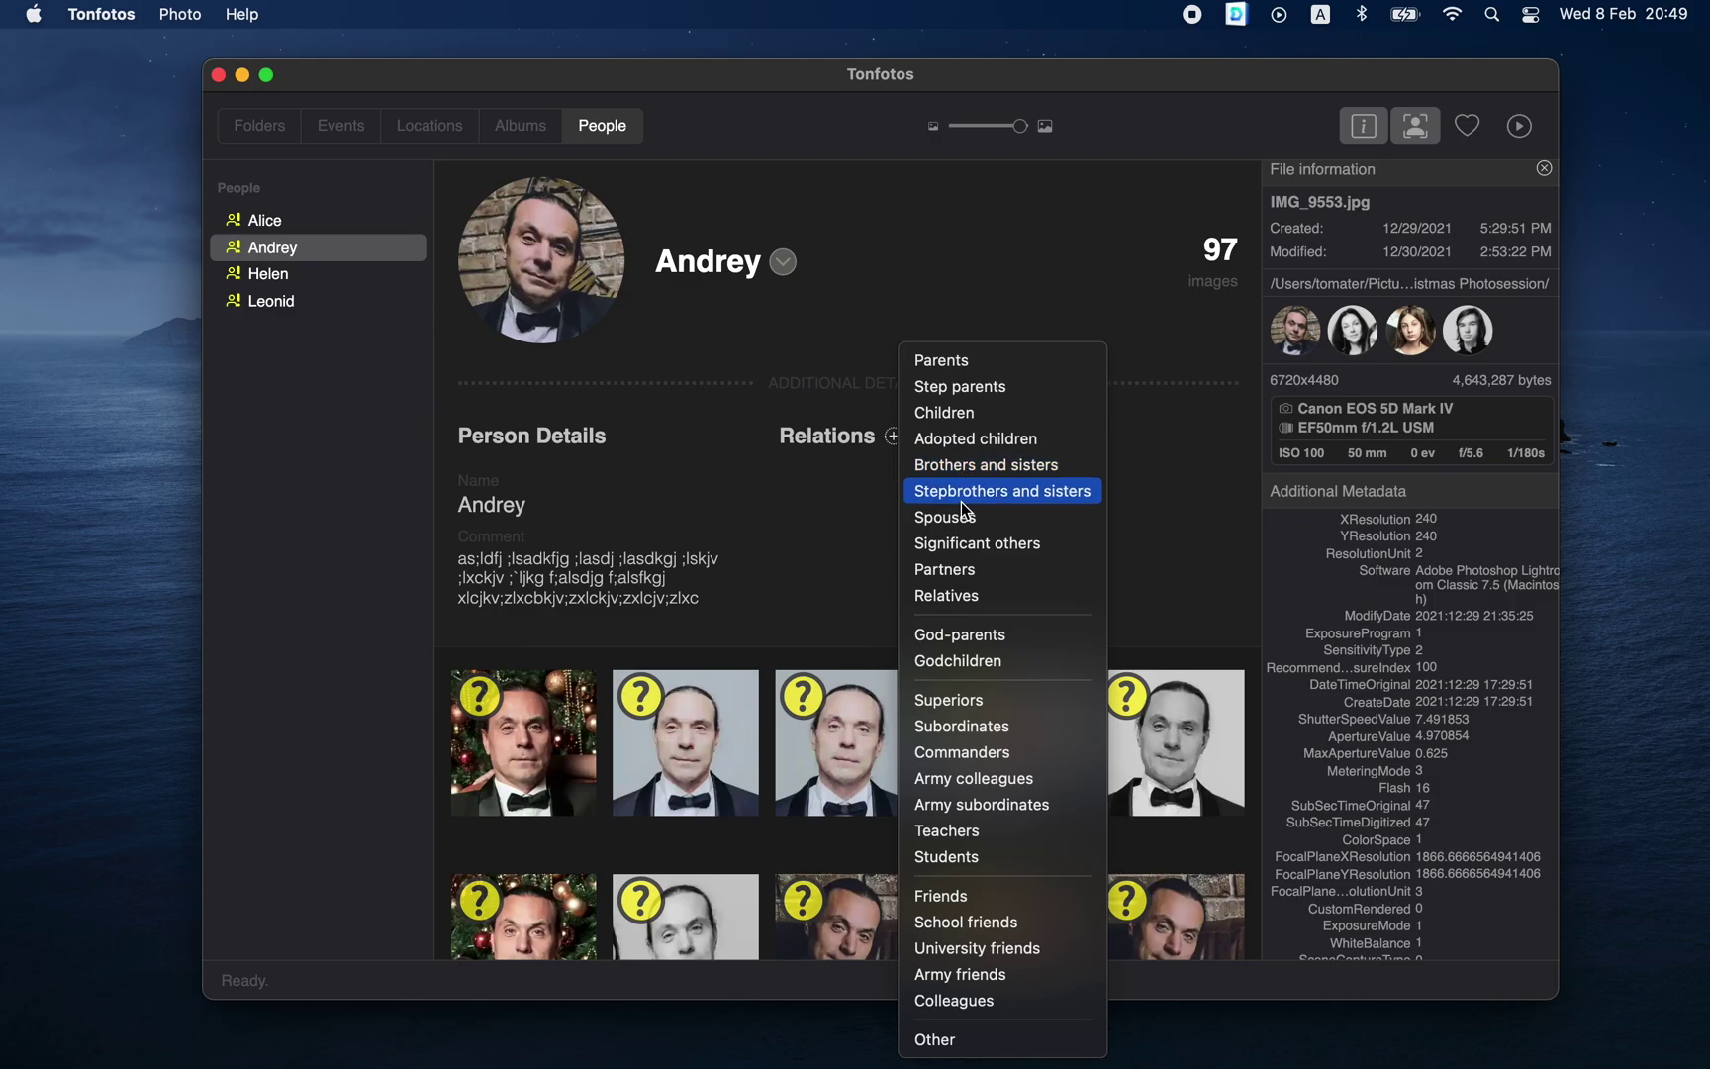
left_click(945, 516)
left_click(1032, 569)
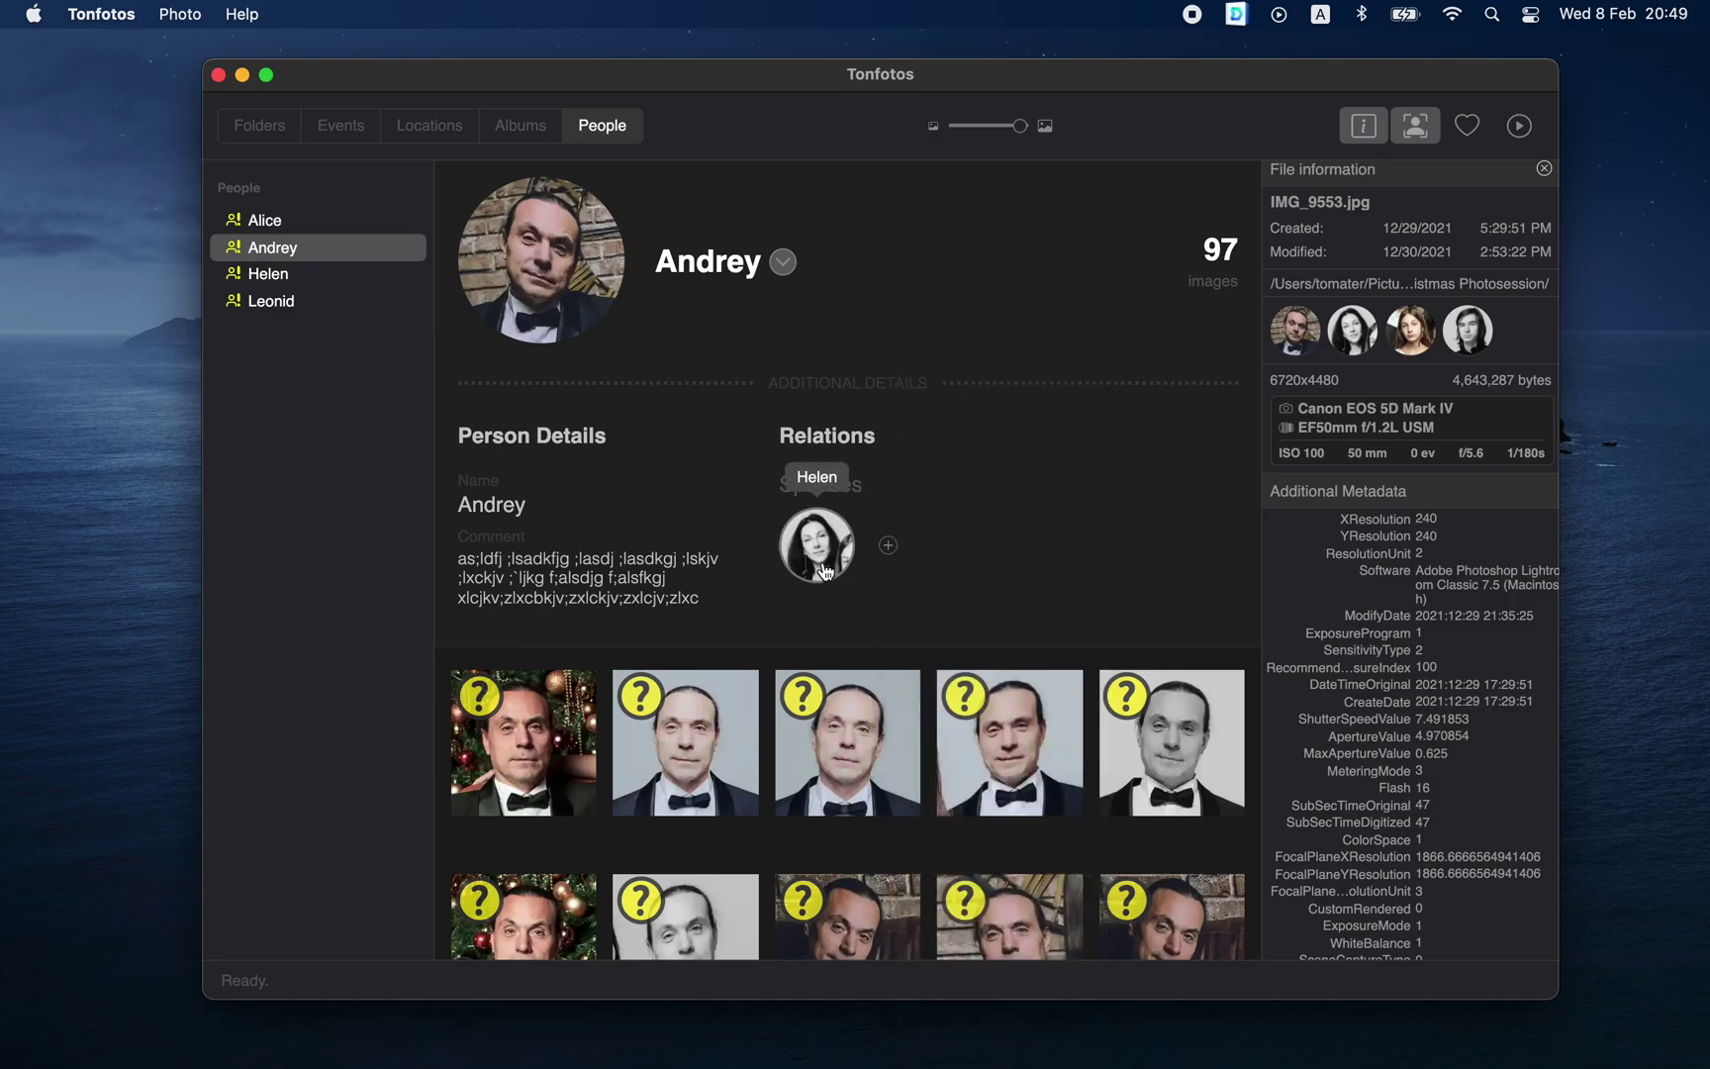
left_click(824, 569)
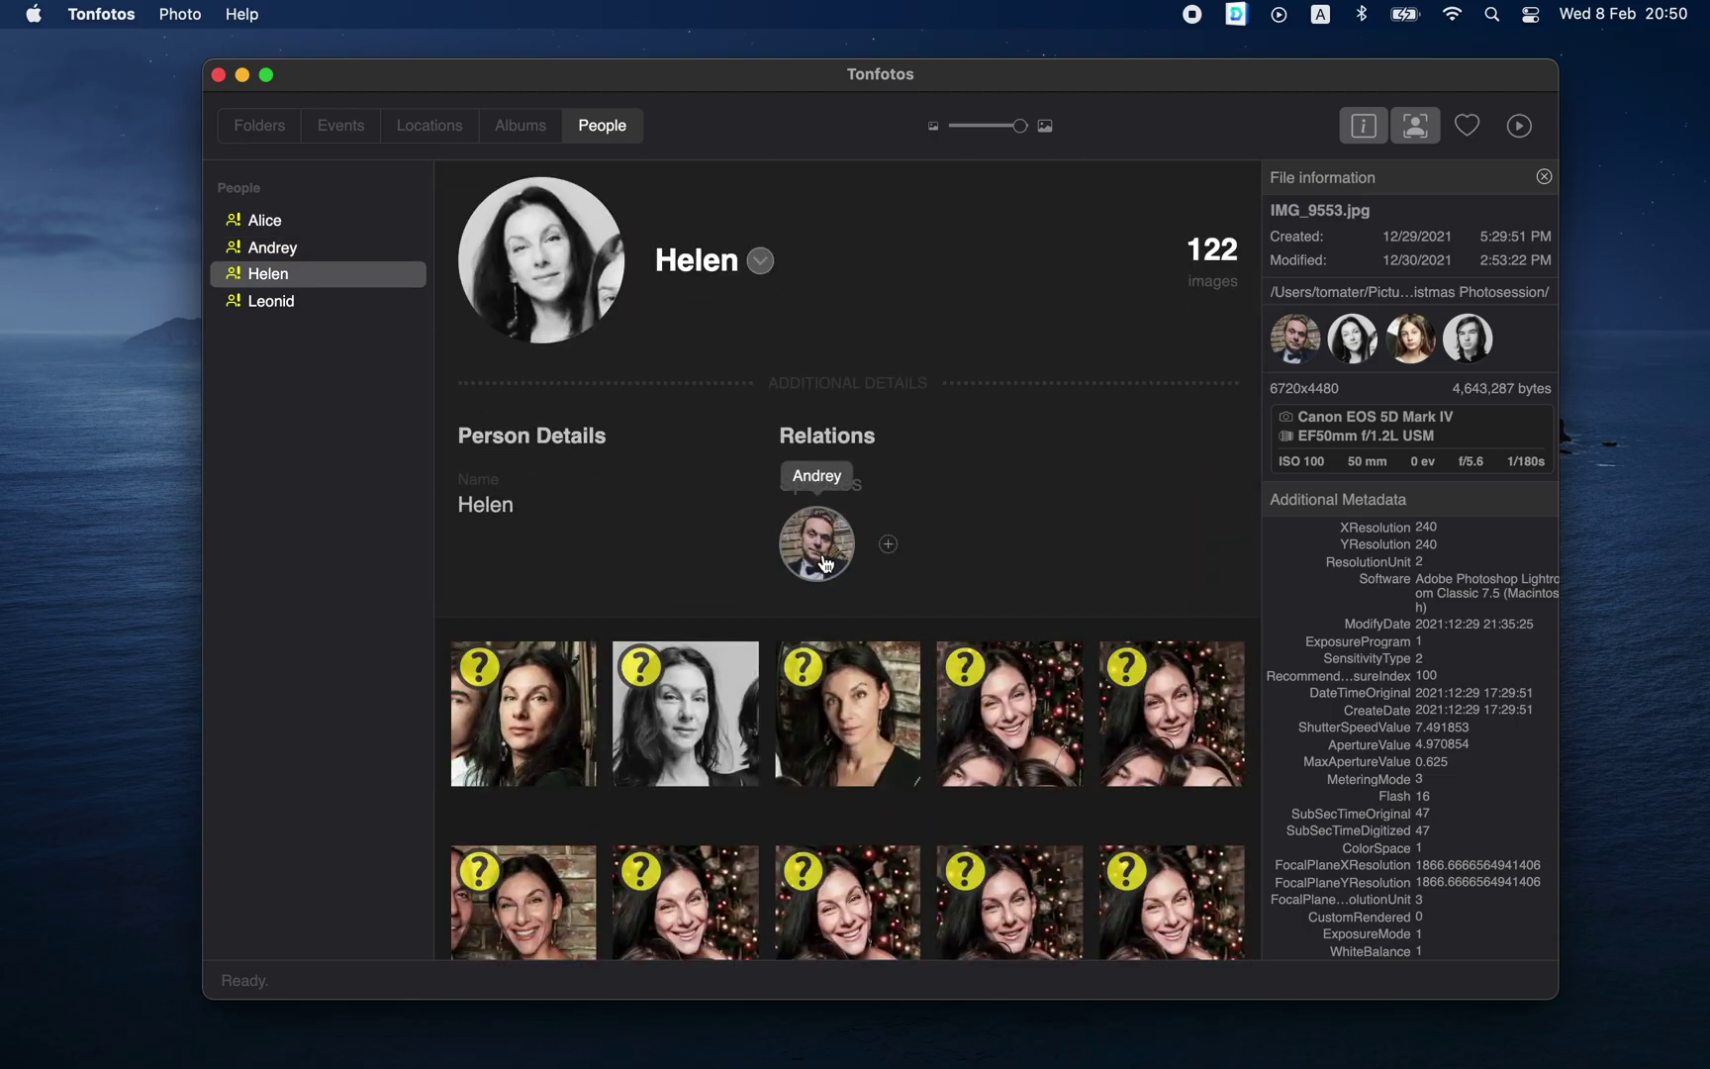
left_click(824, 563)
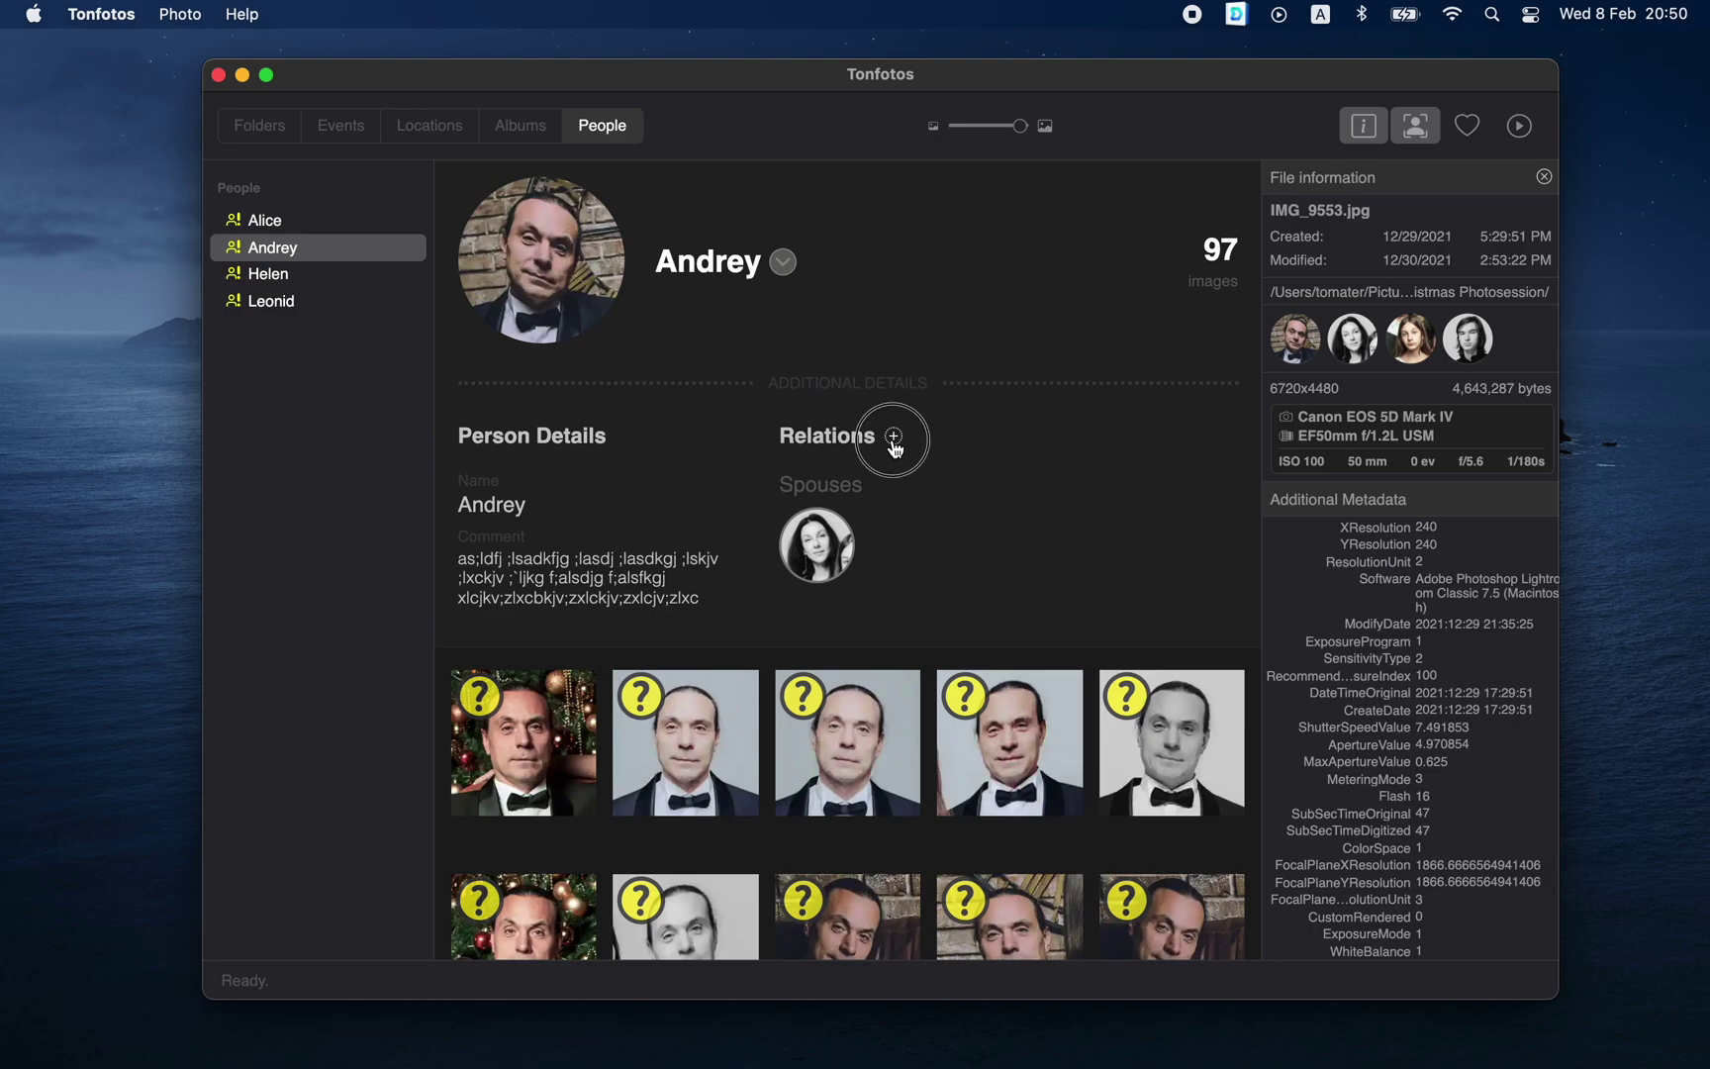
Add a Children relation to the father's page containing both the girl and the son.
left_click(891, 440)
left_click(935, 438)
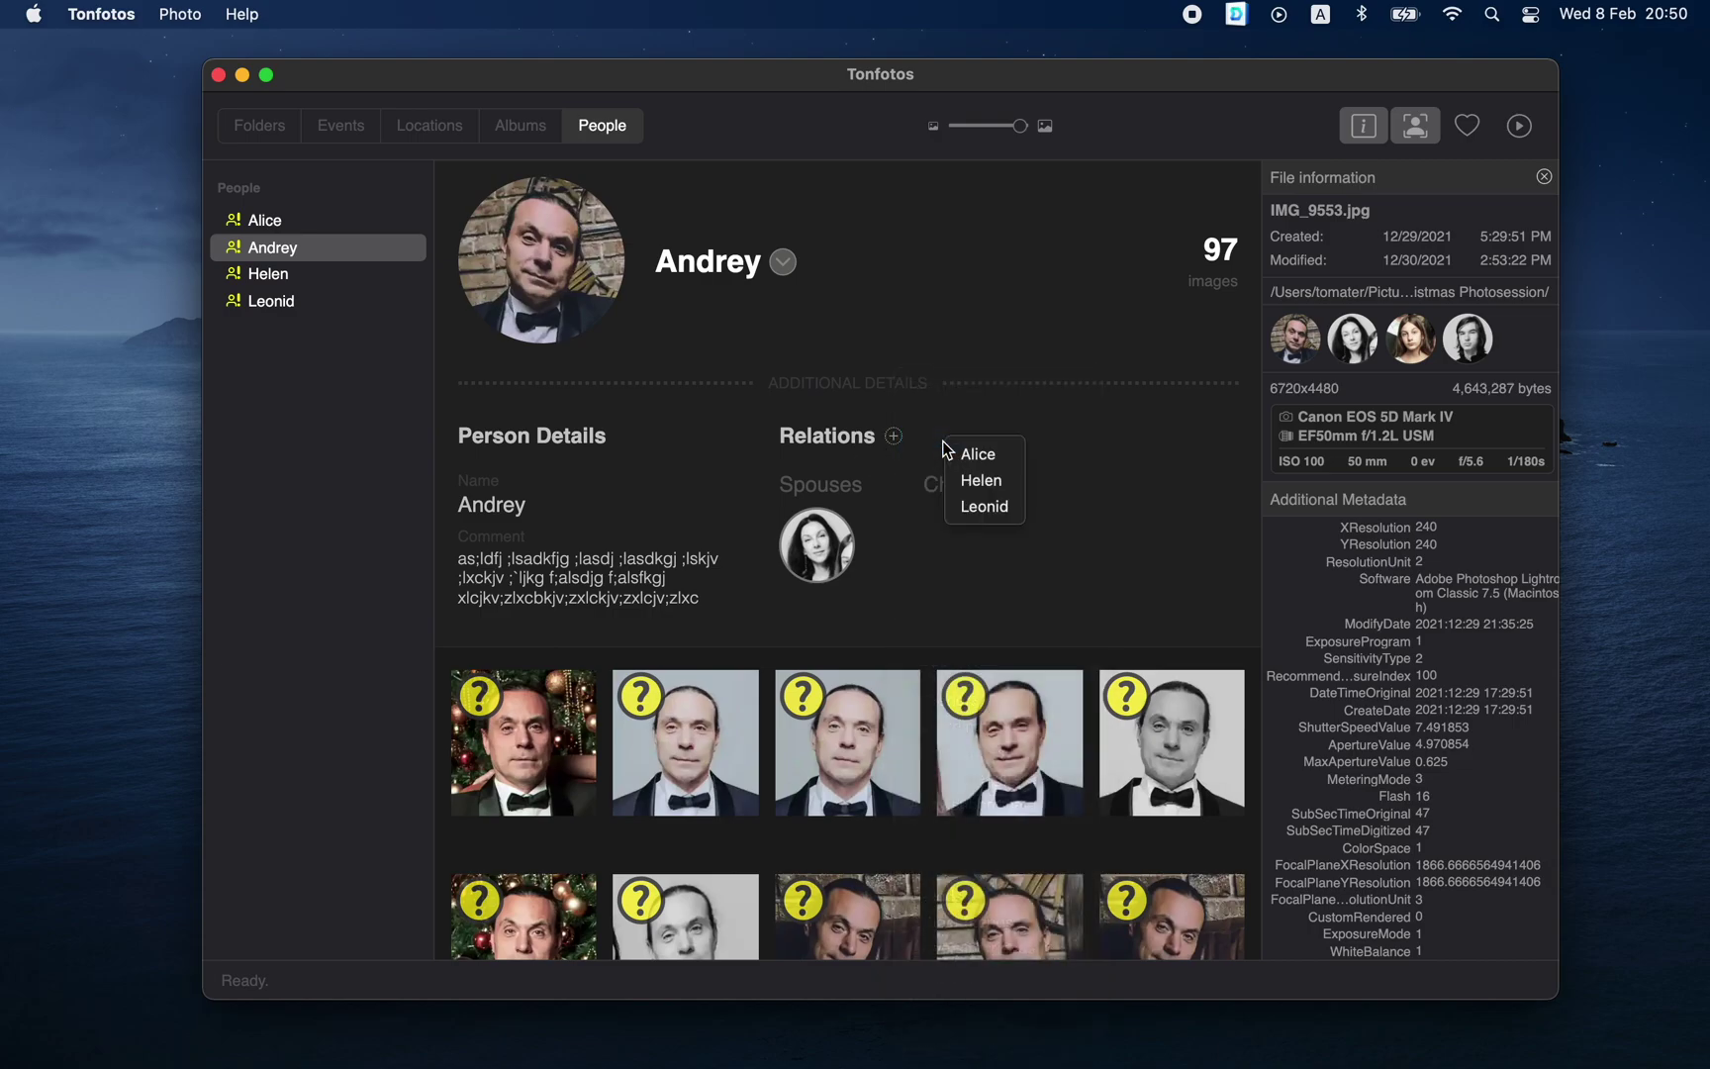
left_click(978, 454)
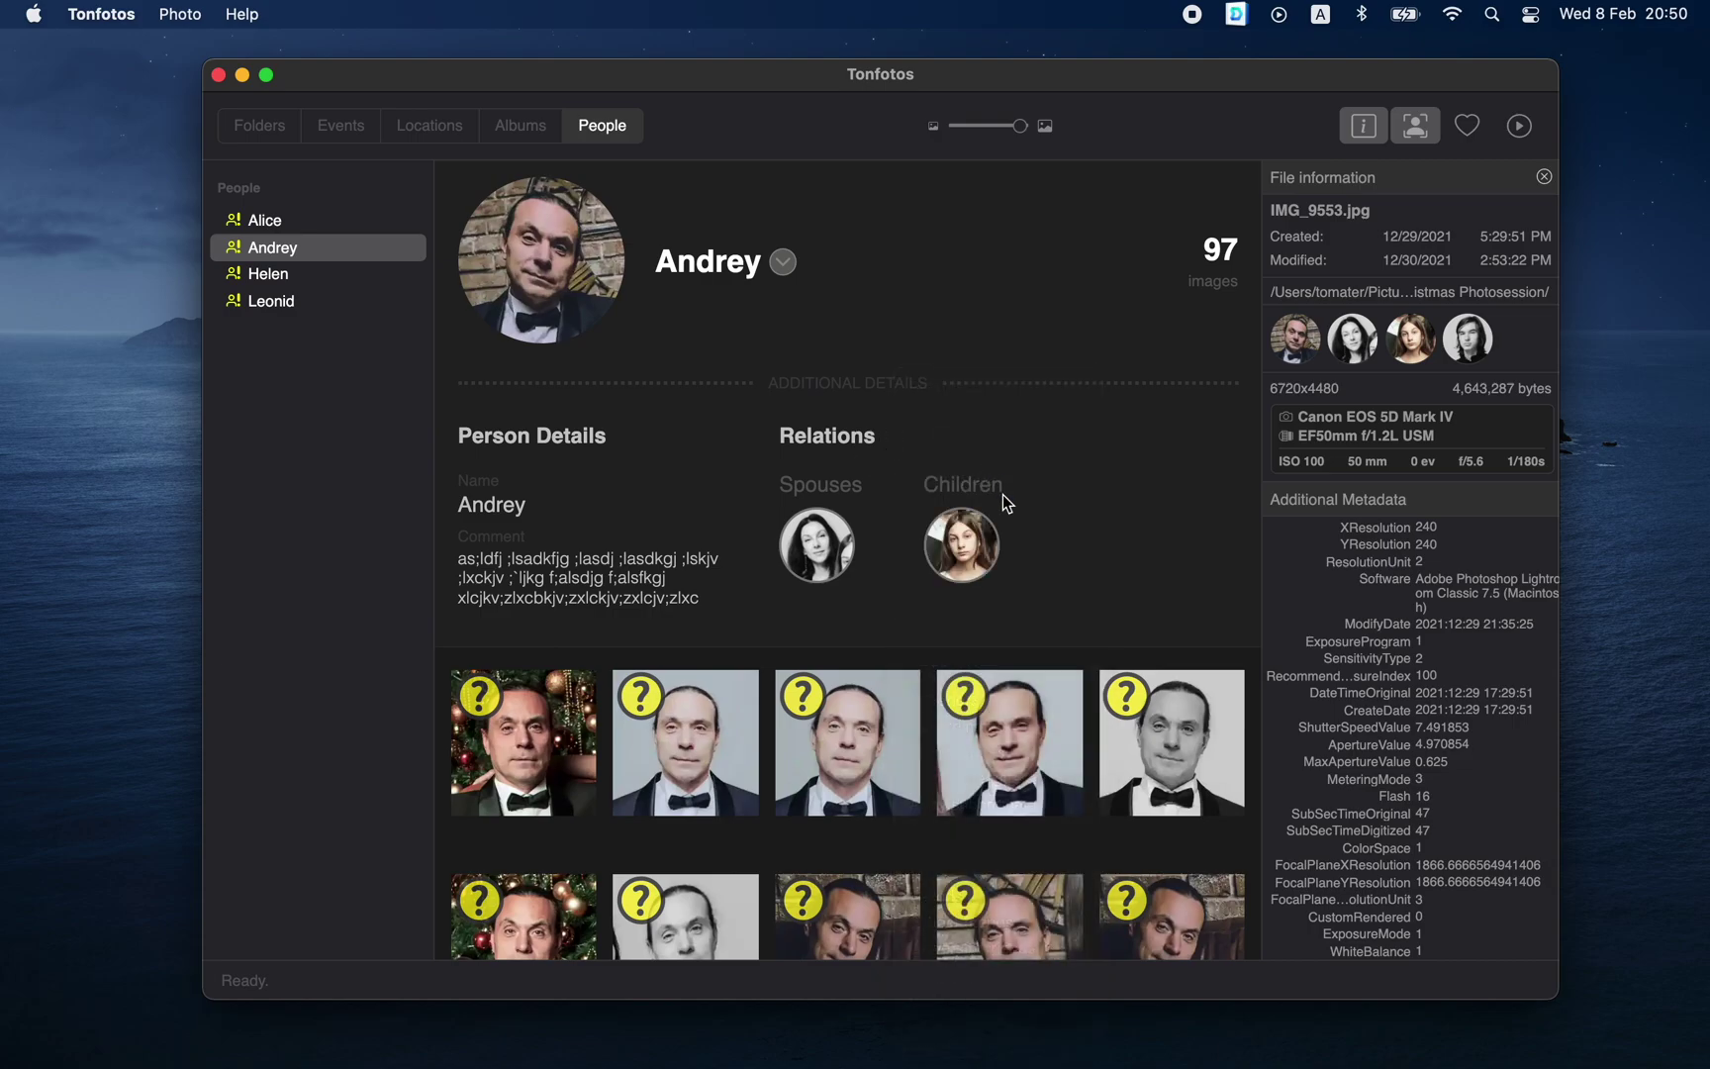
left_click(1033, 552)
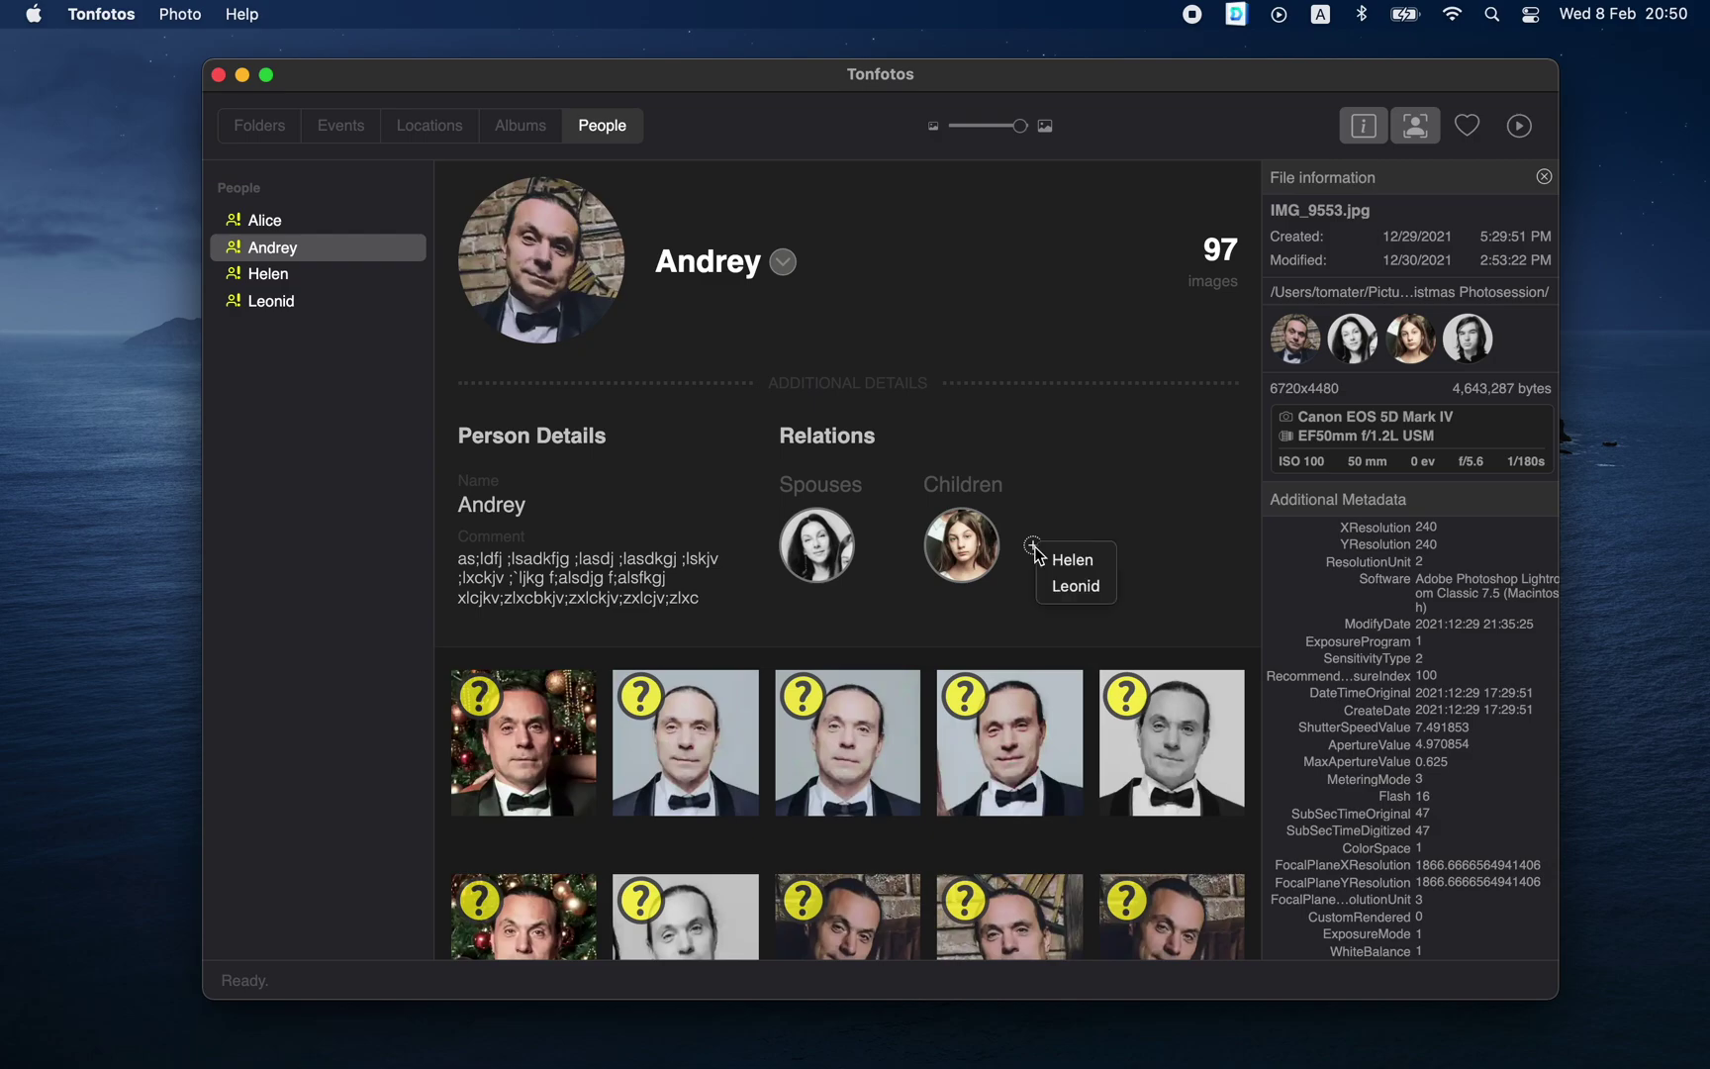
left_click(1081, 590)
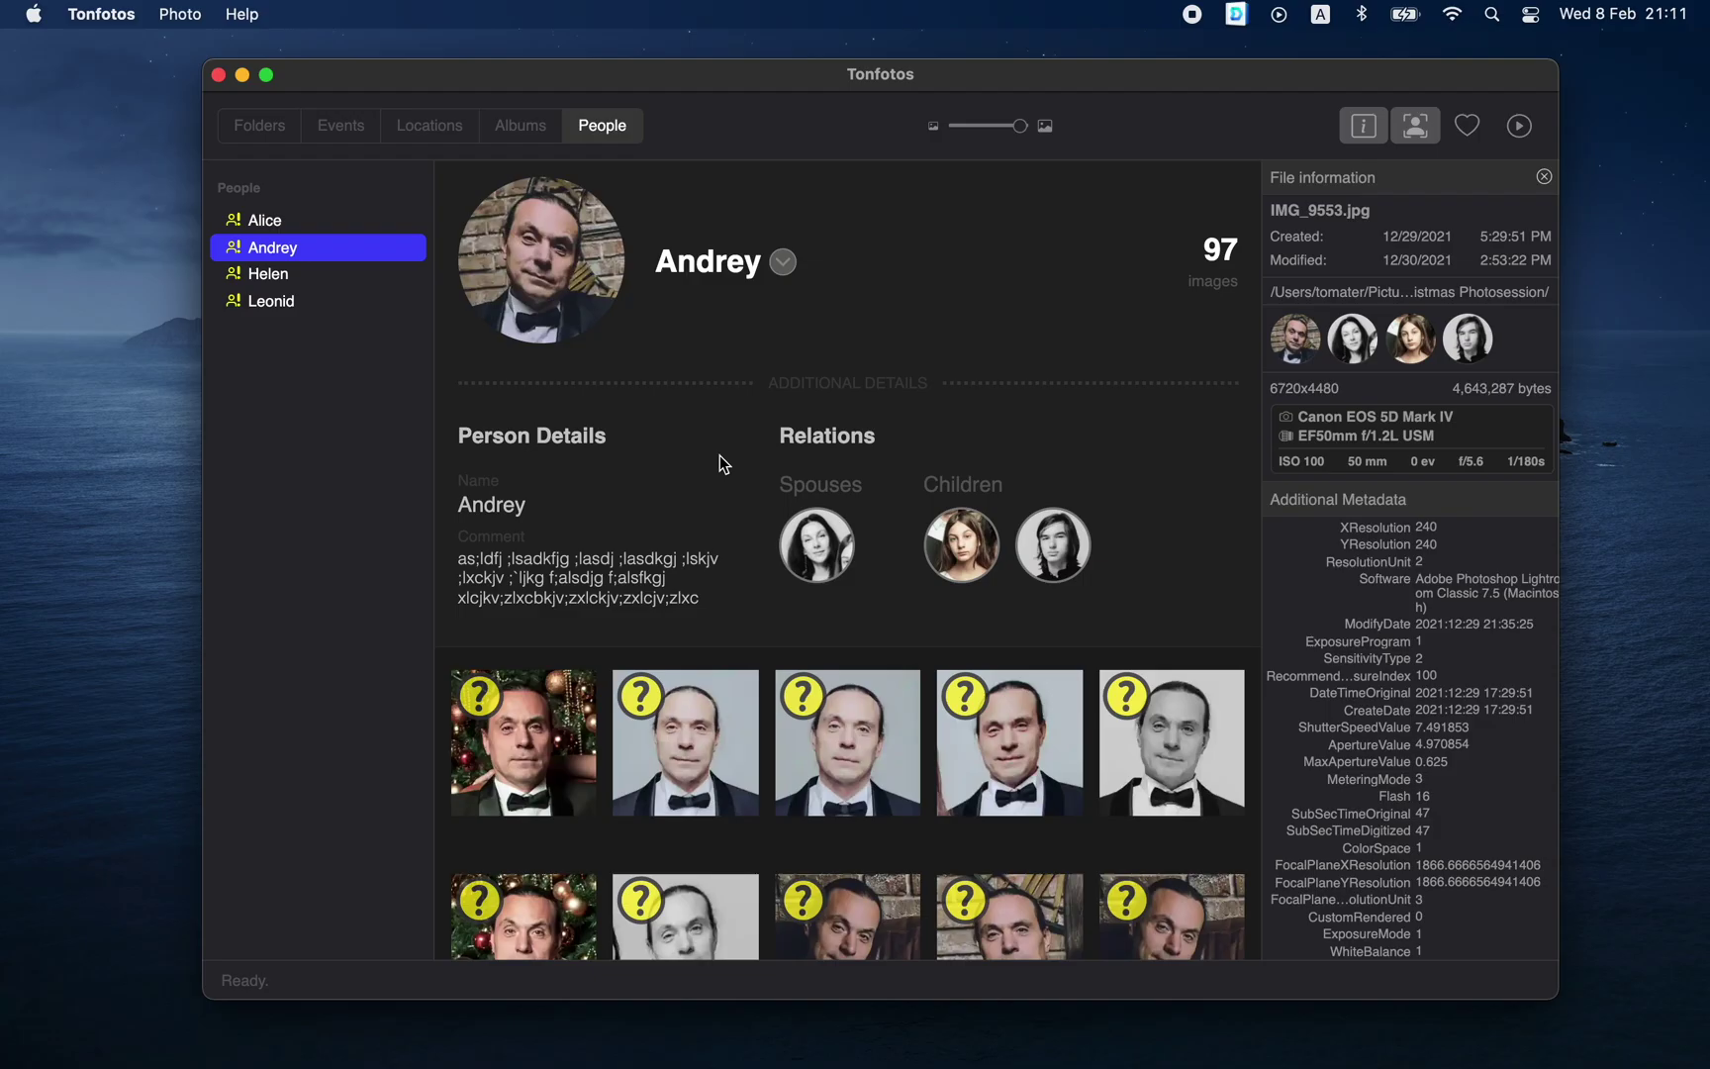
Offer less face suggestions for the father and switch him back to more suggestions.
right_click(325, 248)
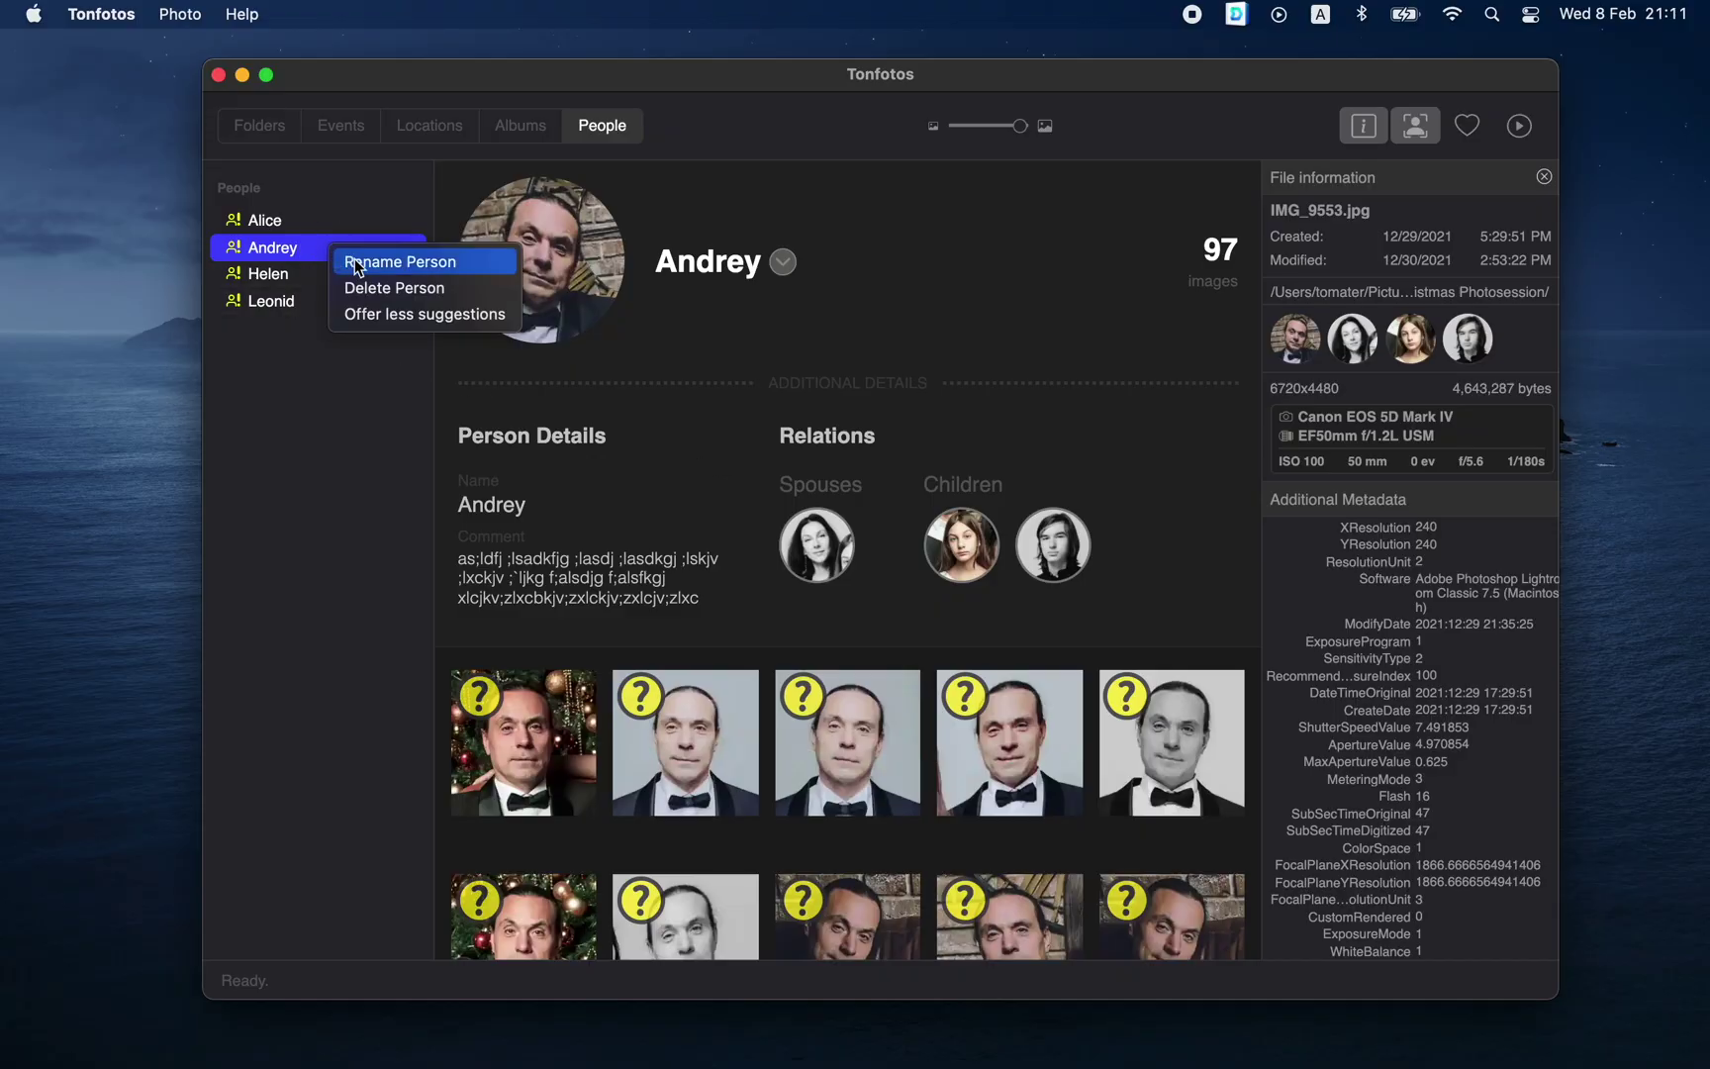
left_click(383, 316)
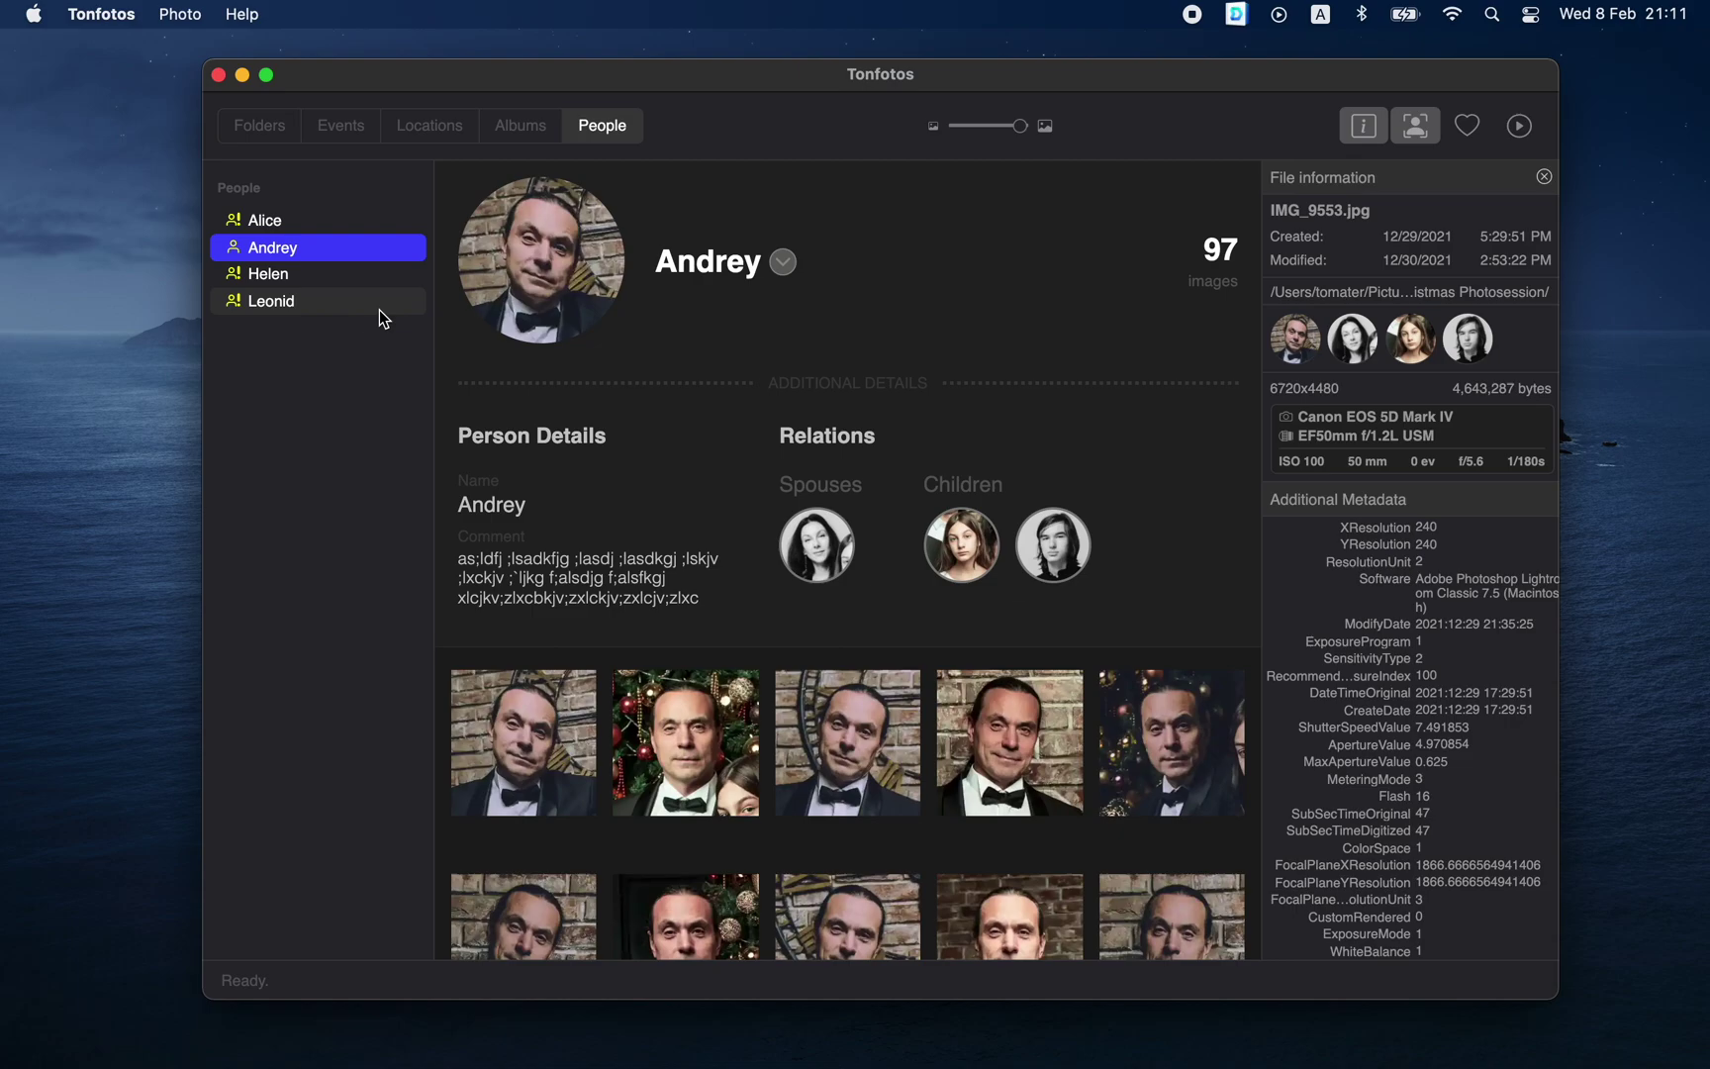
right_click(363, 256)
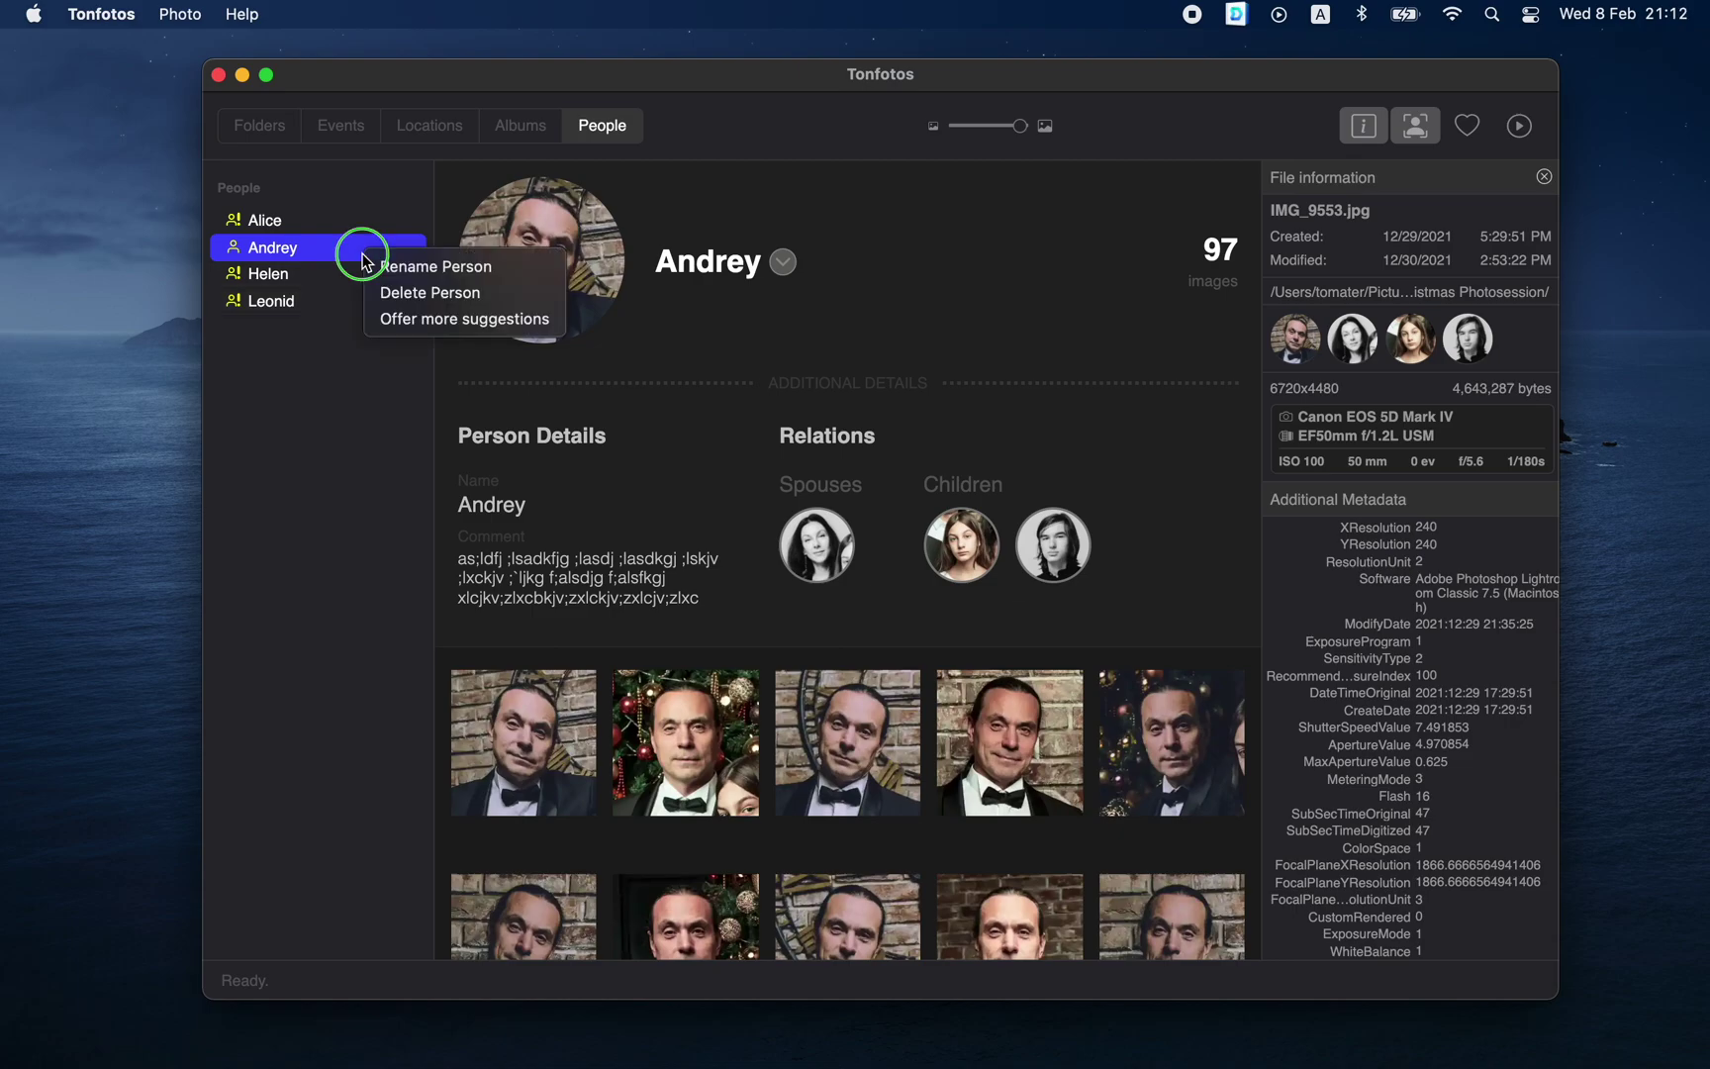
left_click(407, 322)
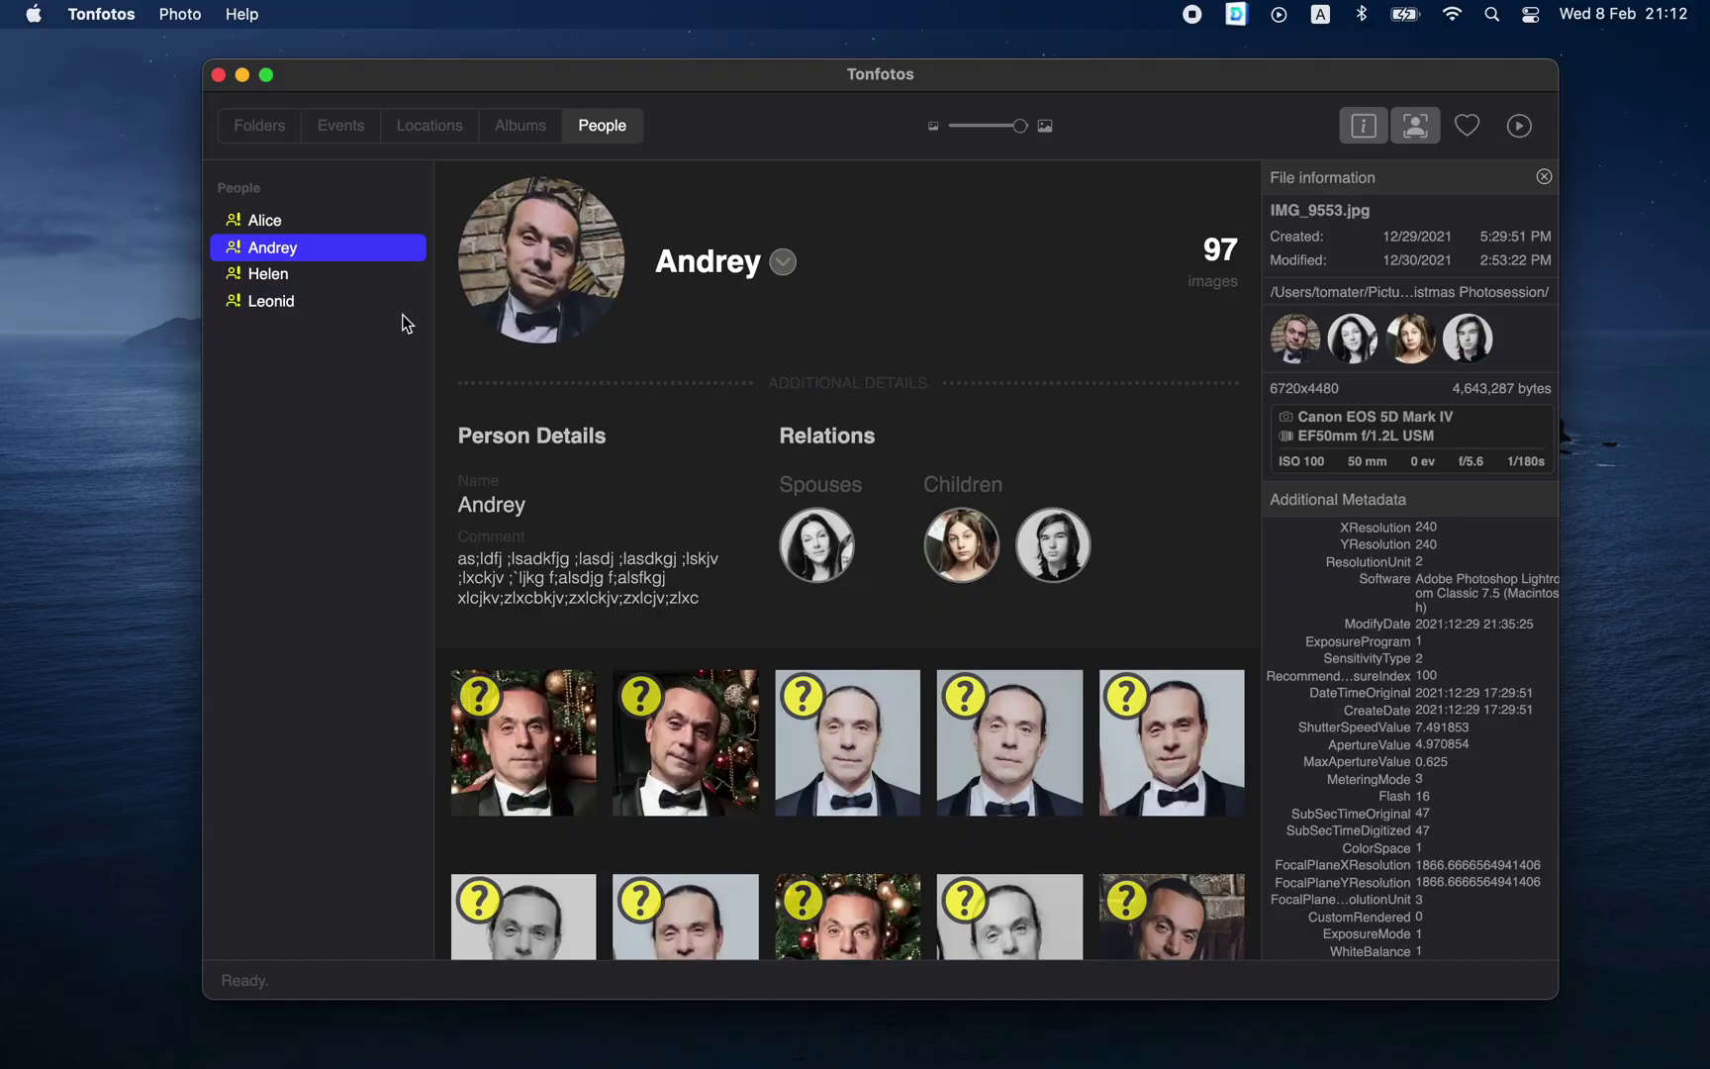
left_click(263, 129)
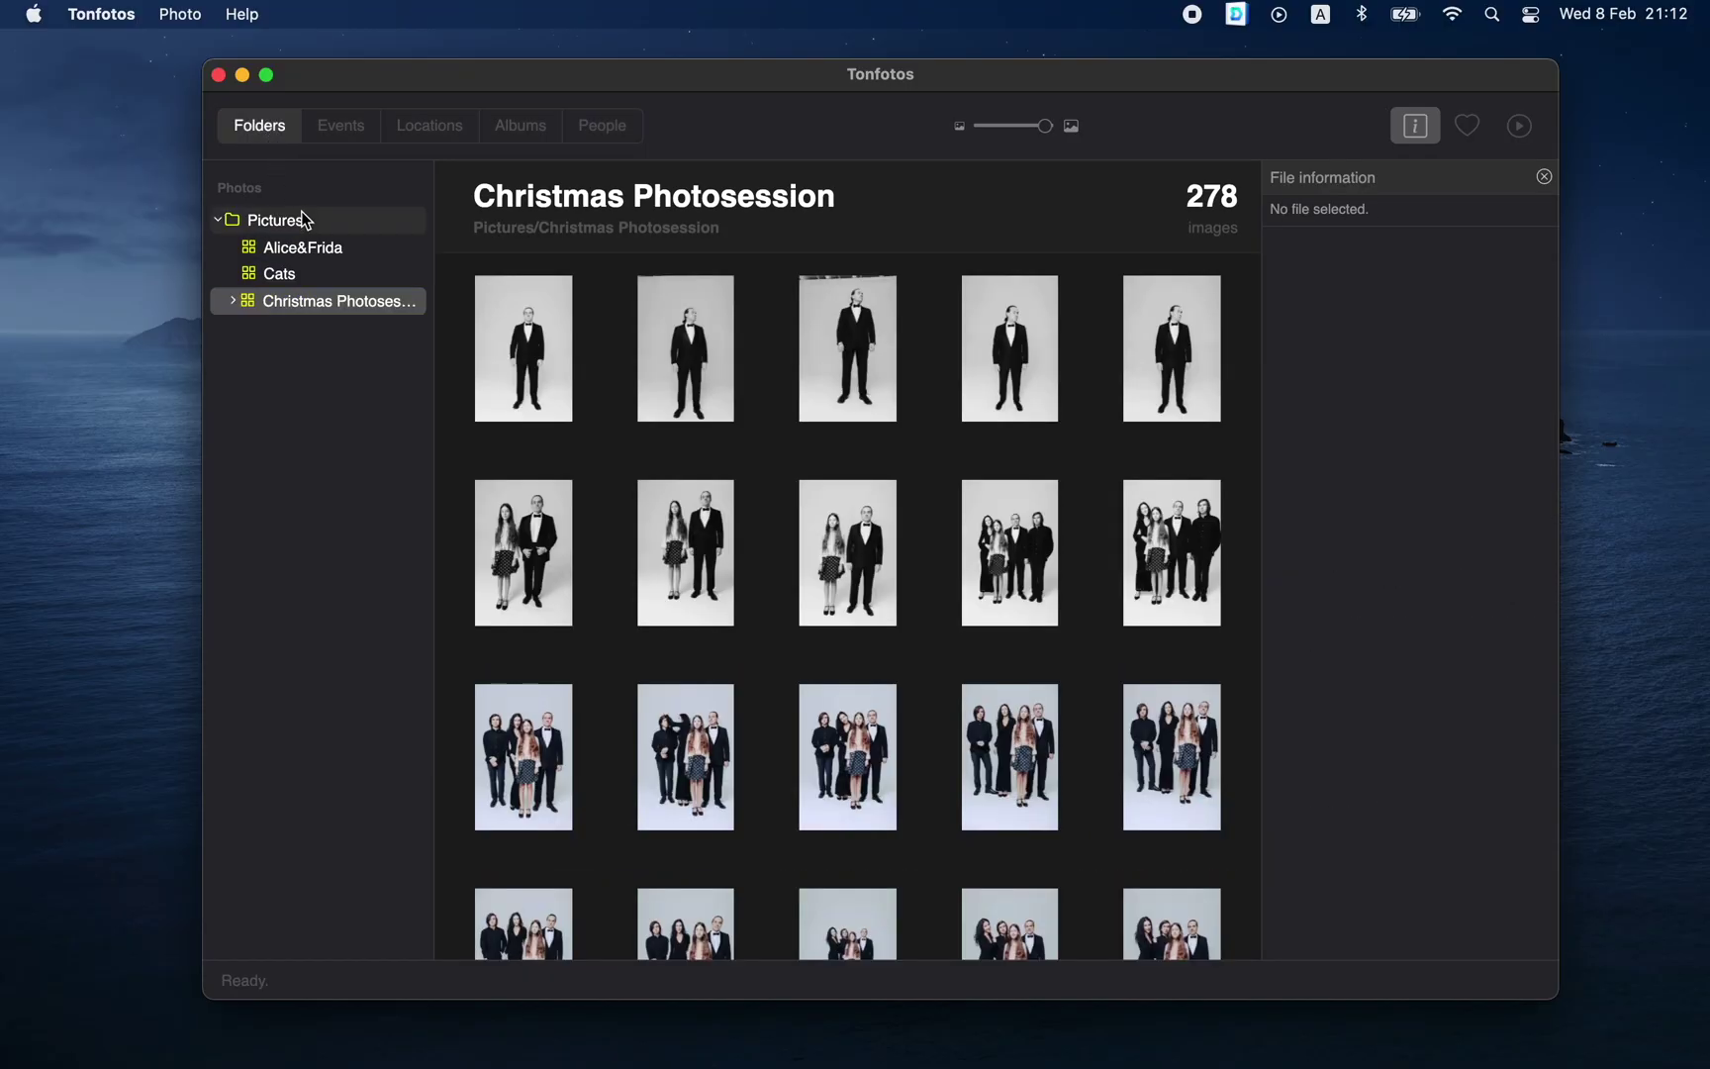
left_click(287, 274)
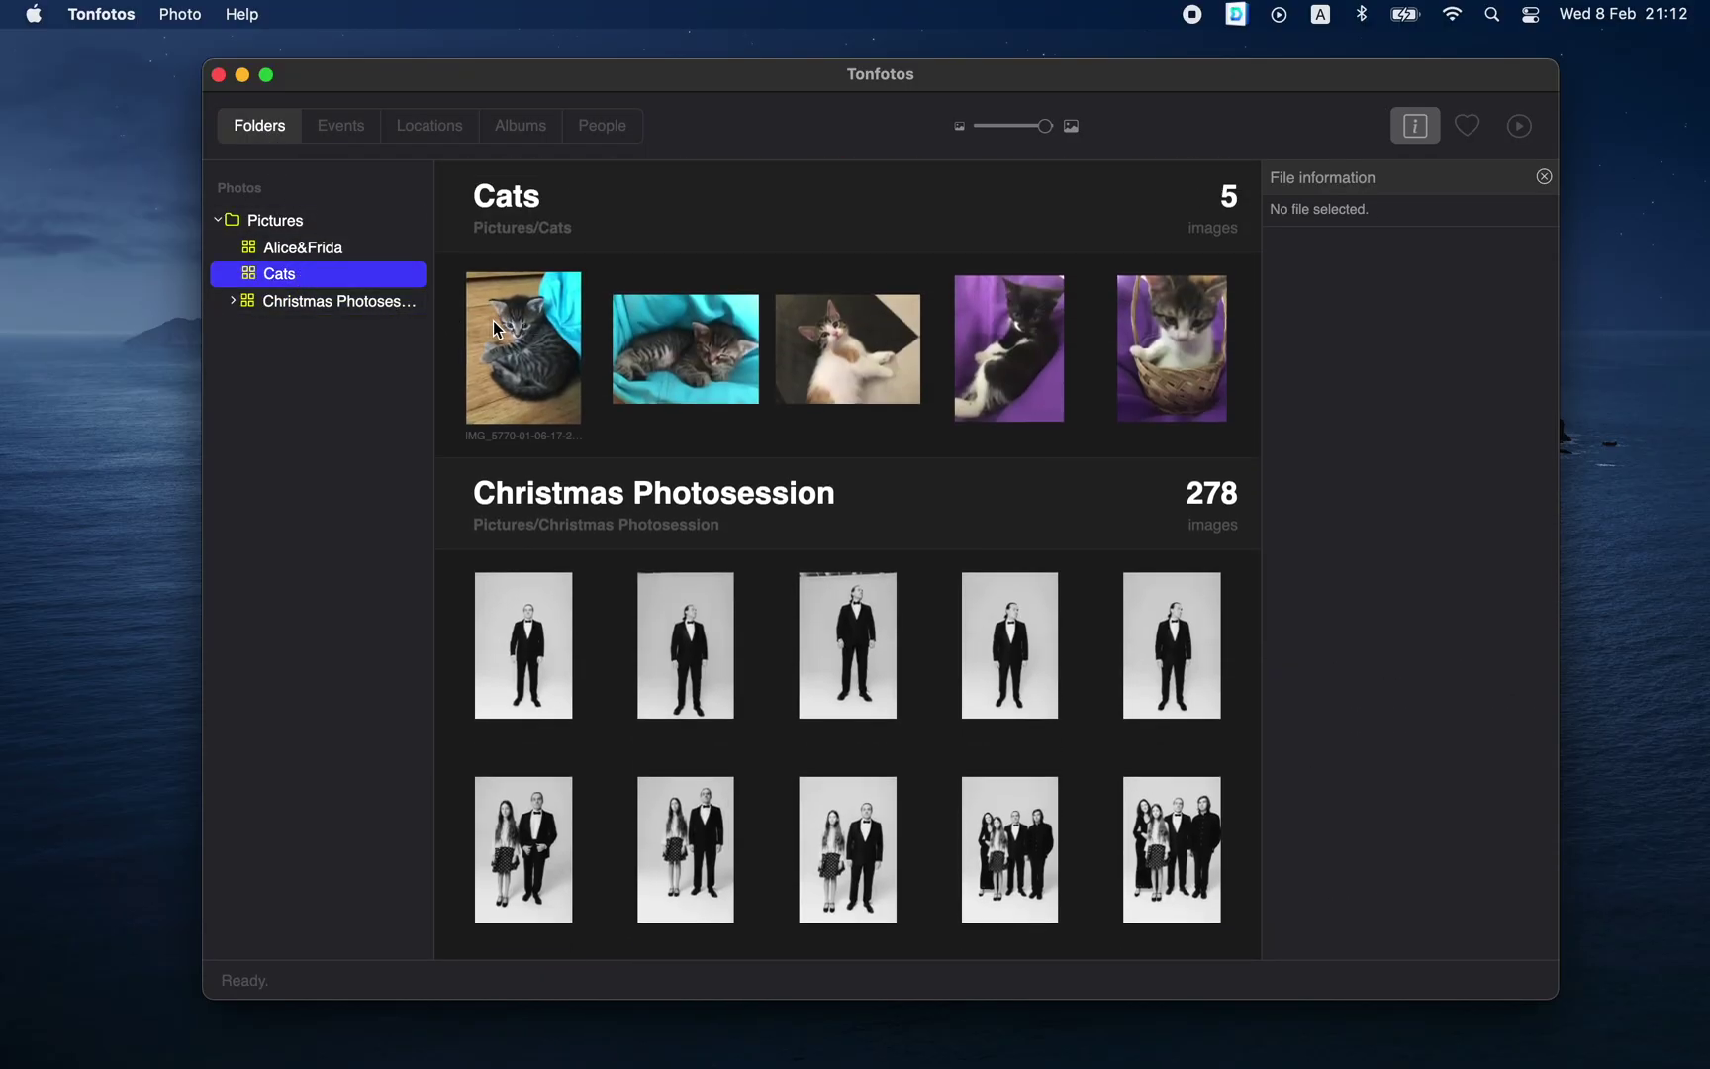
left_click(493, 319)
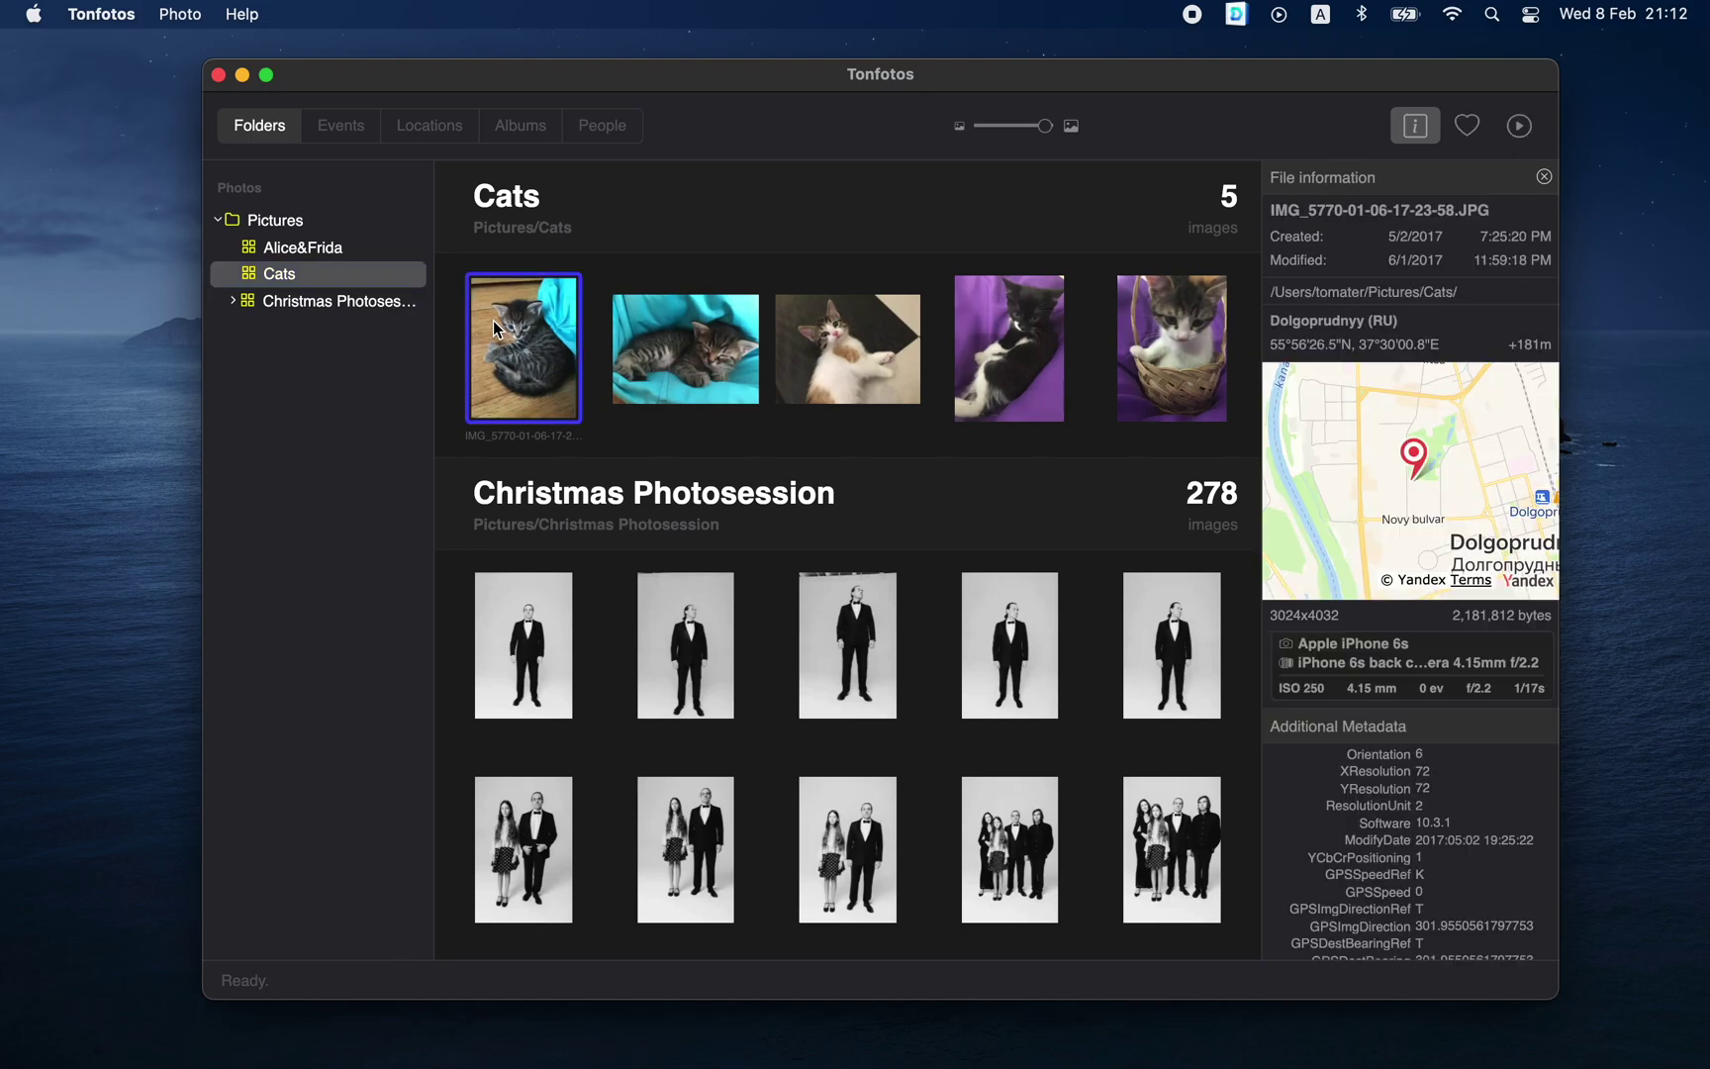
left_click(1543, 179)
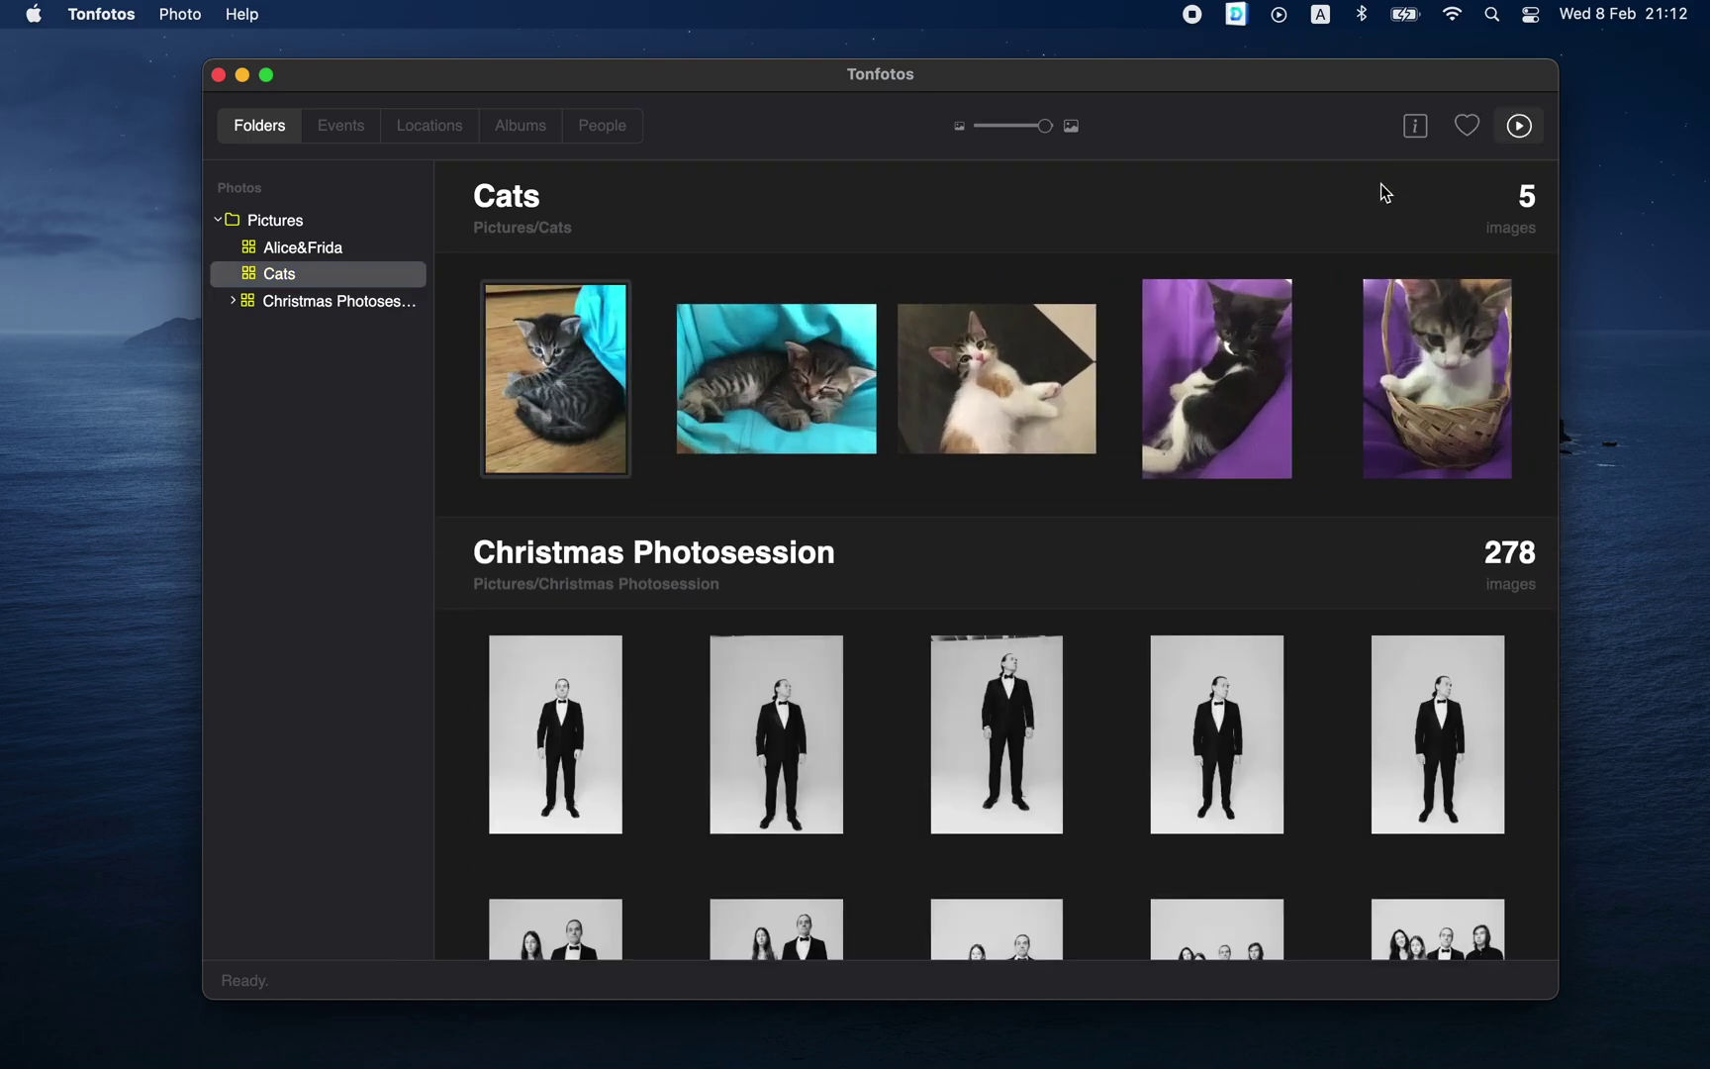
Open the selected kitten photo in the single-photo view and toggle its full-screen mode.
key("space")
left_click(346, 178)
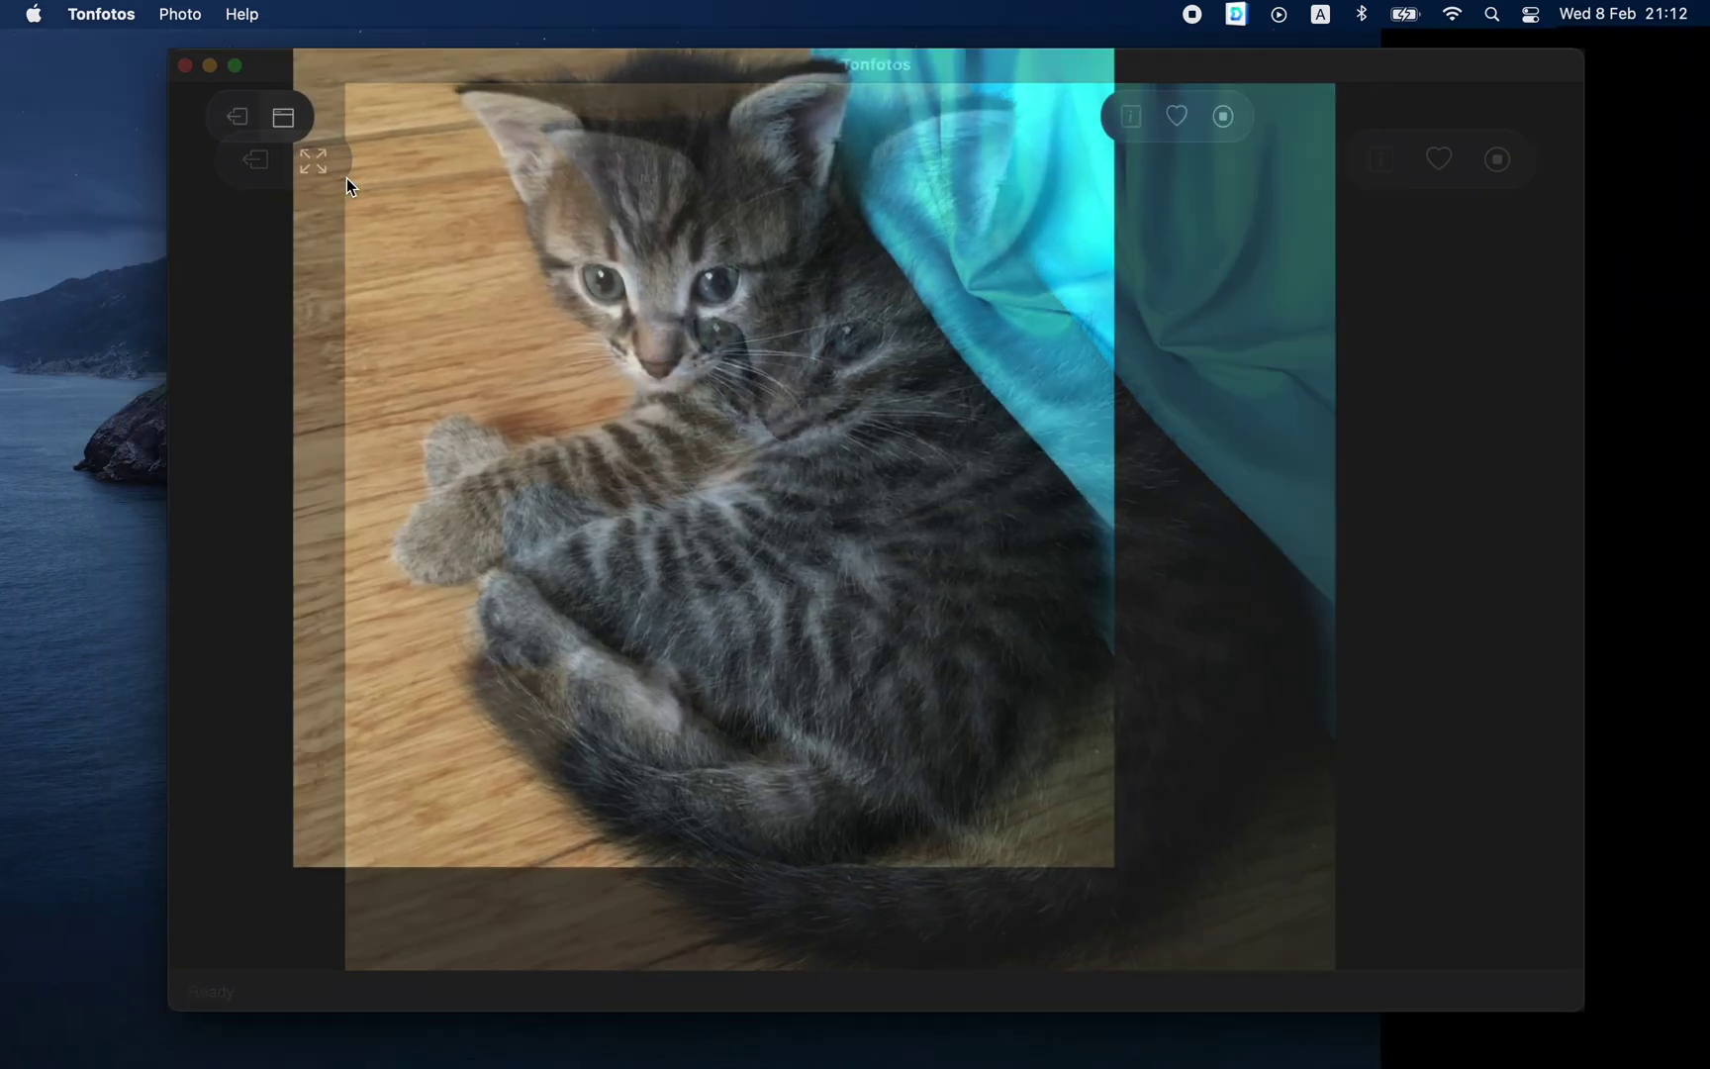